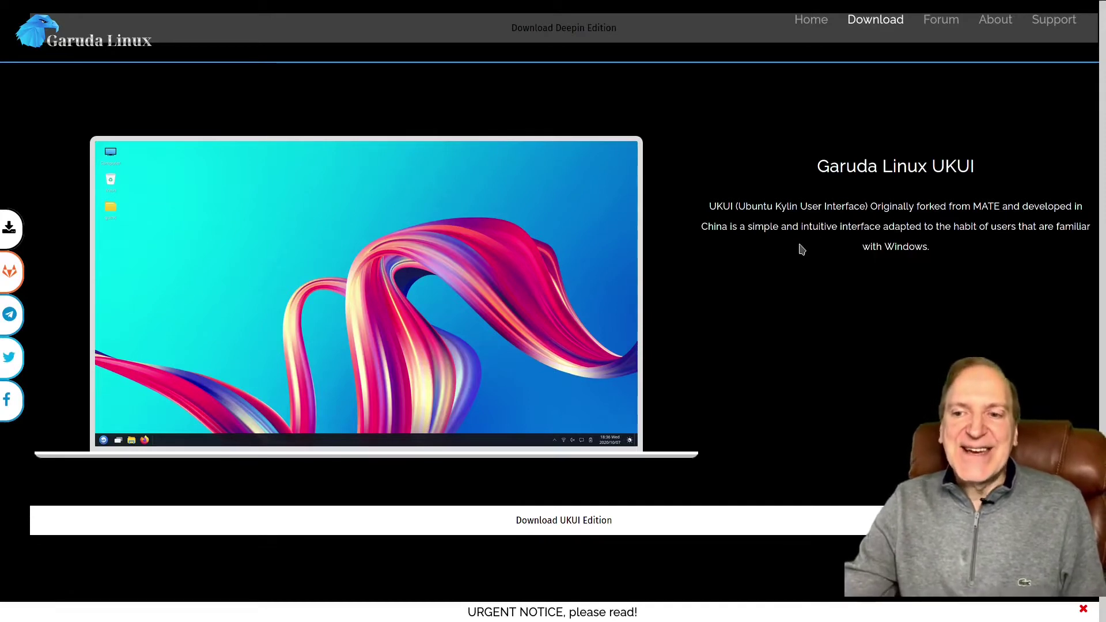
Look through the Garuda Linux editions on the download page, including Recbox, Deepin, i3WM, BSPWM, Wayfire and UKUI.
{"action": "mouse_move", "coordinate": [613, 527]}
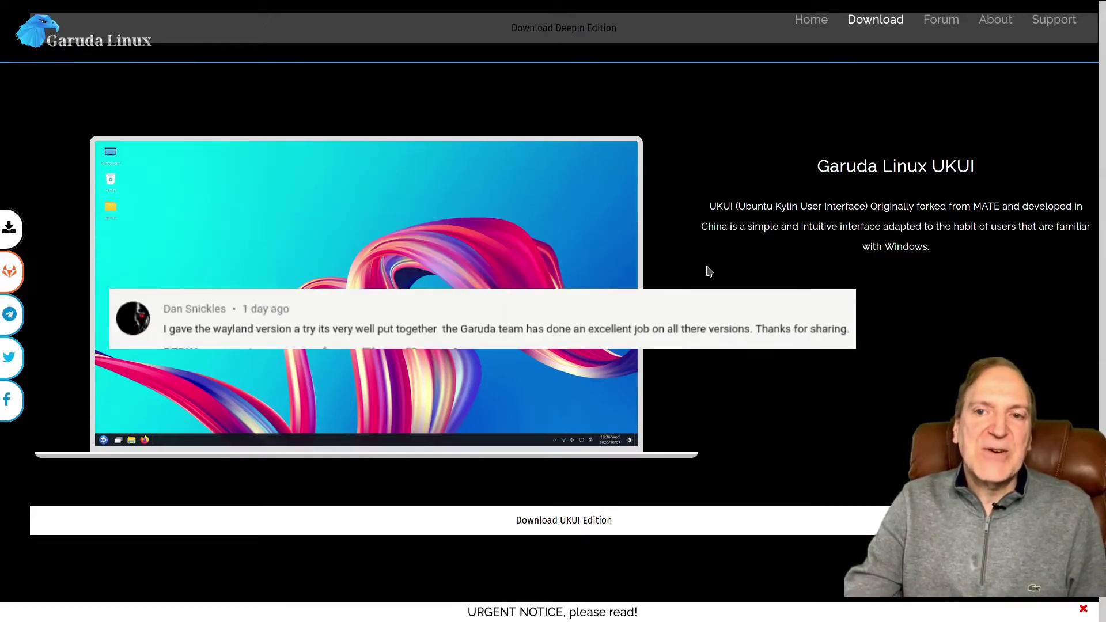
{"action": "scroll", "coordinate": [869, 281], "scroll_direction": "down", "scroll_amount": 3}
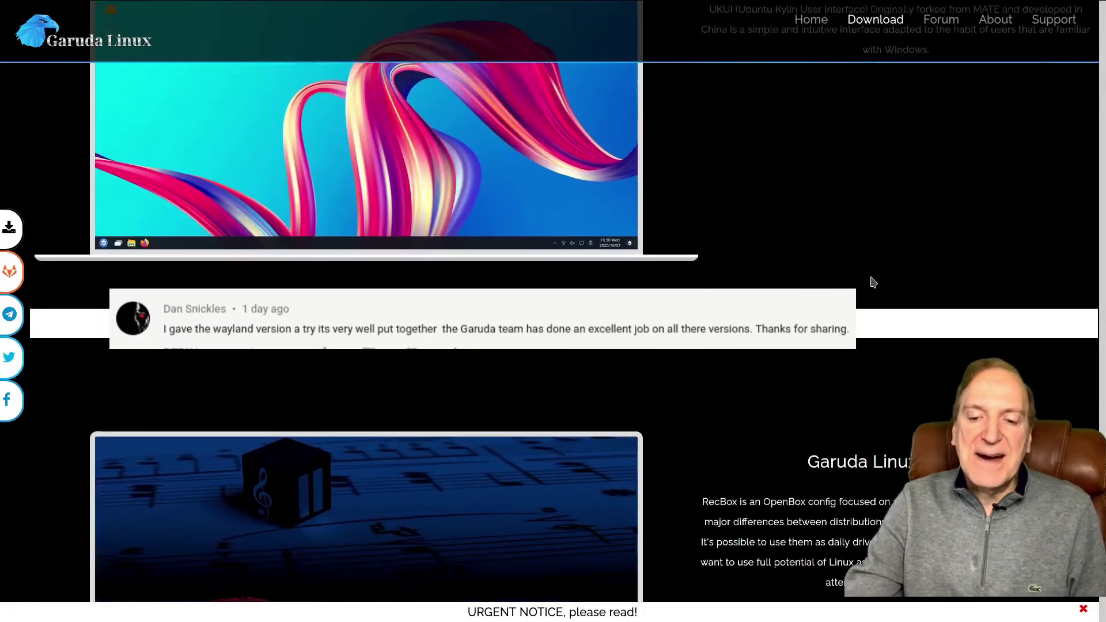
{"action": "scroll", "coordinate": [871, 282], "scroll_direction": "down", "scroll_amount": 5}
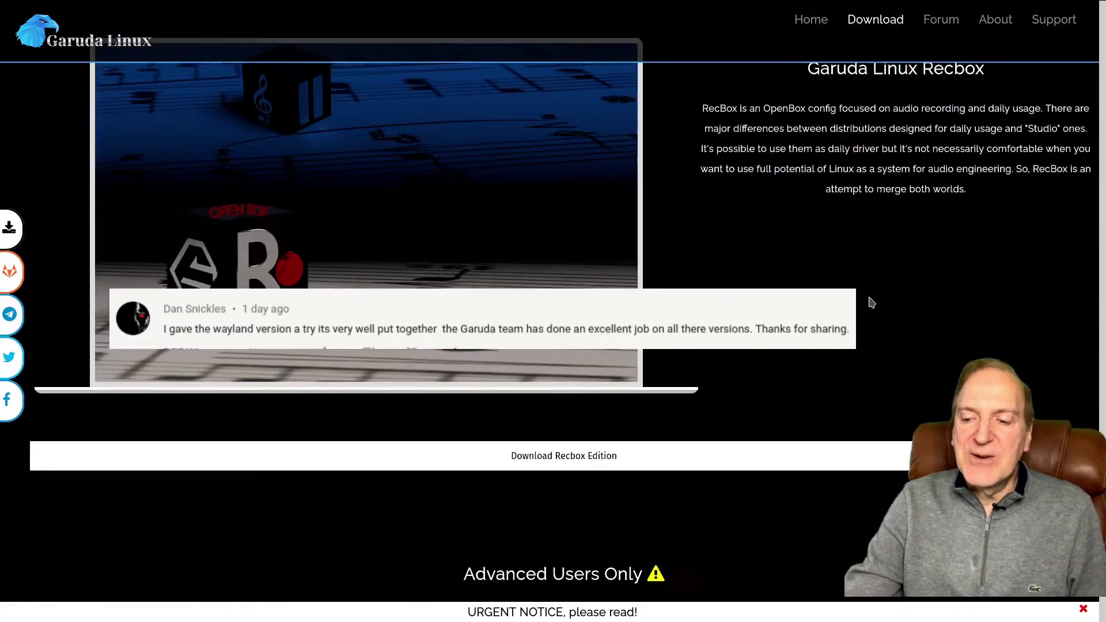
{"action": "scroll", "coordinate": [872, 303], "scroll_direction": "up", "scroll_amount": 14}
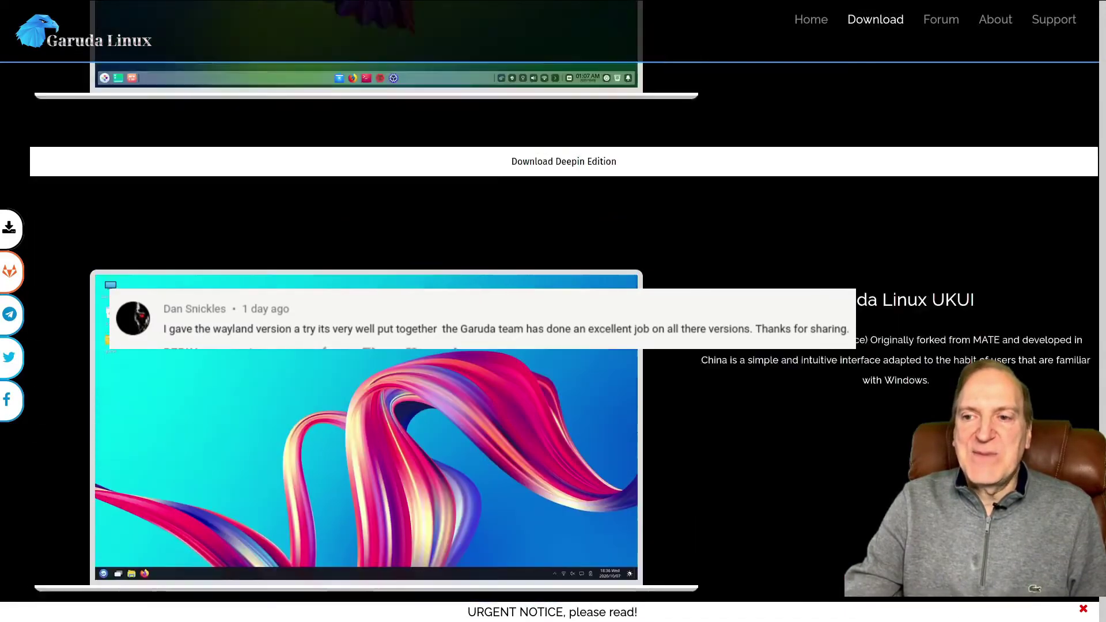
{"action": "scroll", "coordinate": [809, 323], "scroll_direction": "up", "scroll_amount": 10}
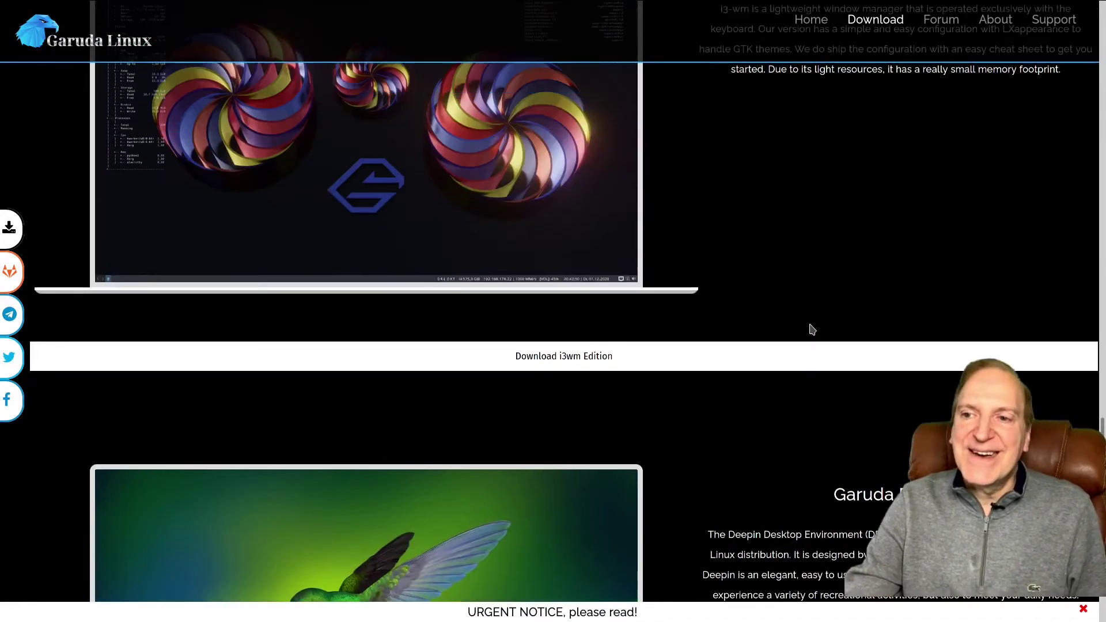
{"action": "scroll", "coordinate": [809, 330], "scroll_direction": "up", "scroll_amount": 7}
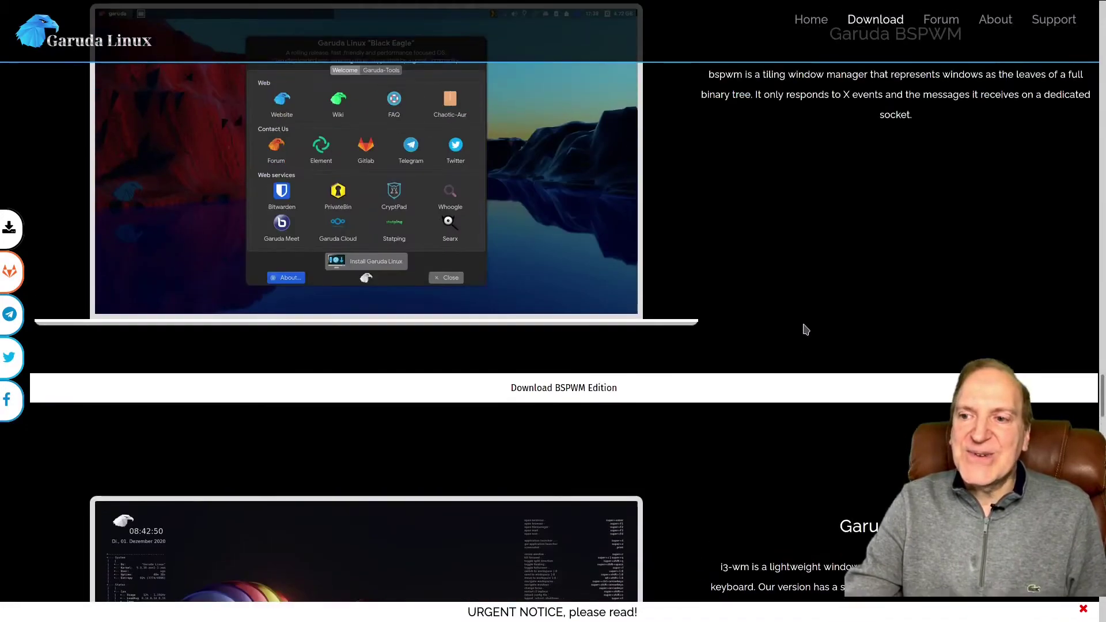
{"action": "scroll", "coordinate": [805, 329], "scroll_direction": "up", "scroll_amount": 7}
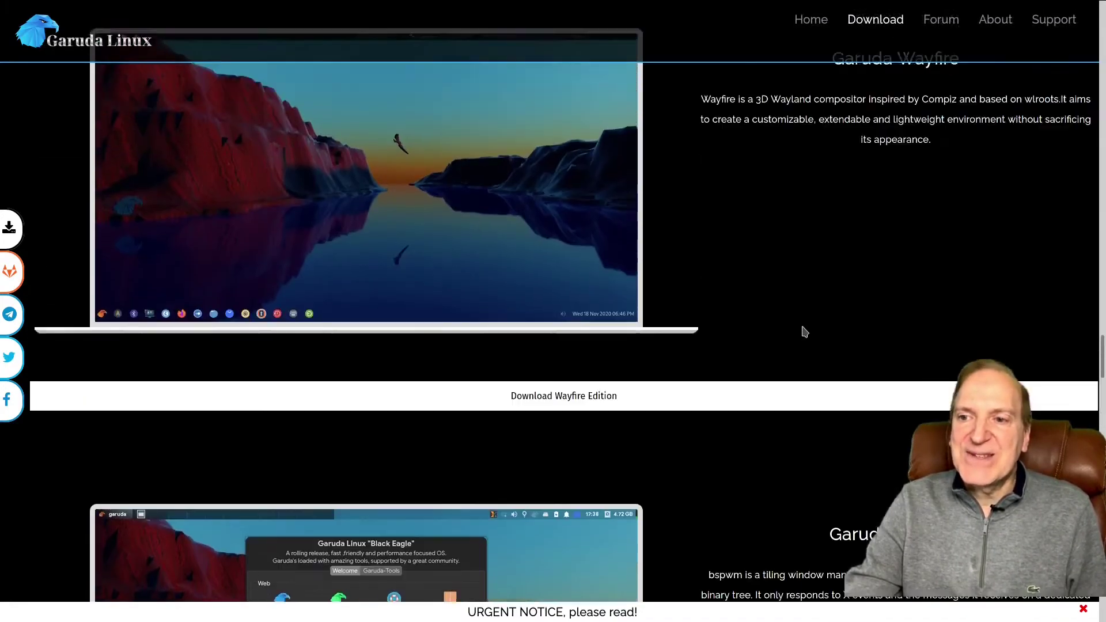
{"action": "scroll", "coordinate": [798, 334], "scroll_direction": "down", "scroll_amount": 1}
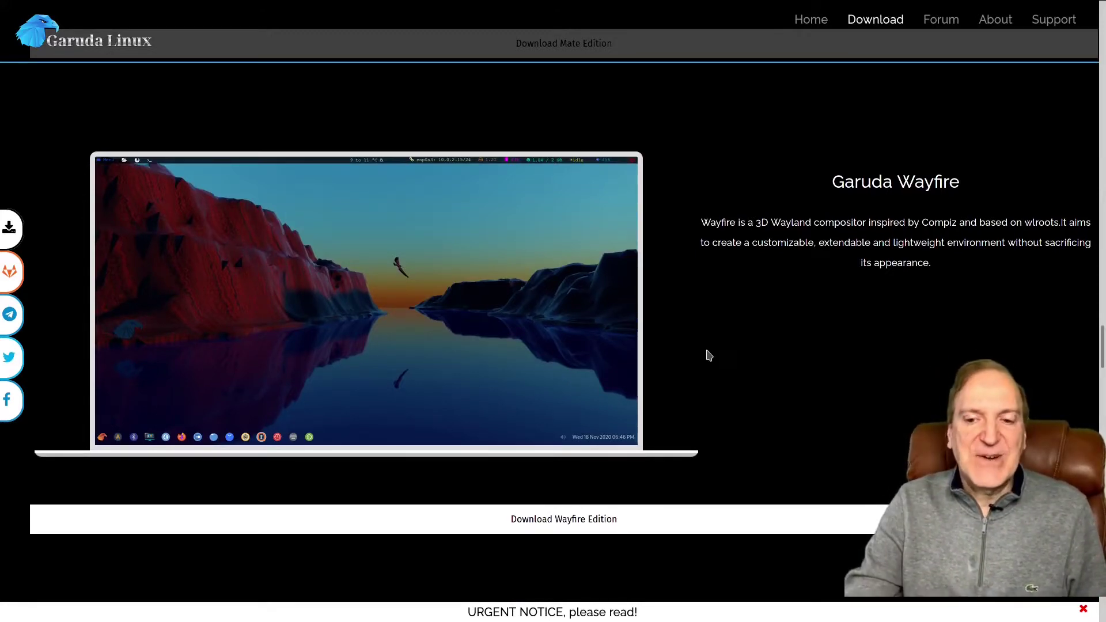
{"action": "scroll", "coordinate": [714, 321], "scroll_direction": "up", "scroll_amount": 1}
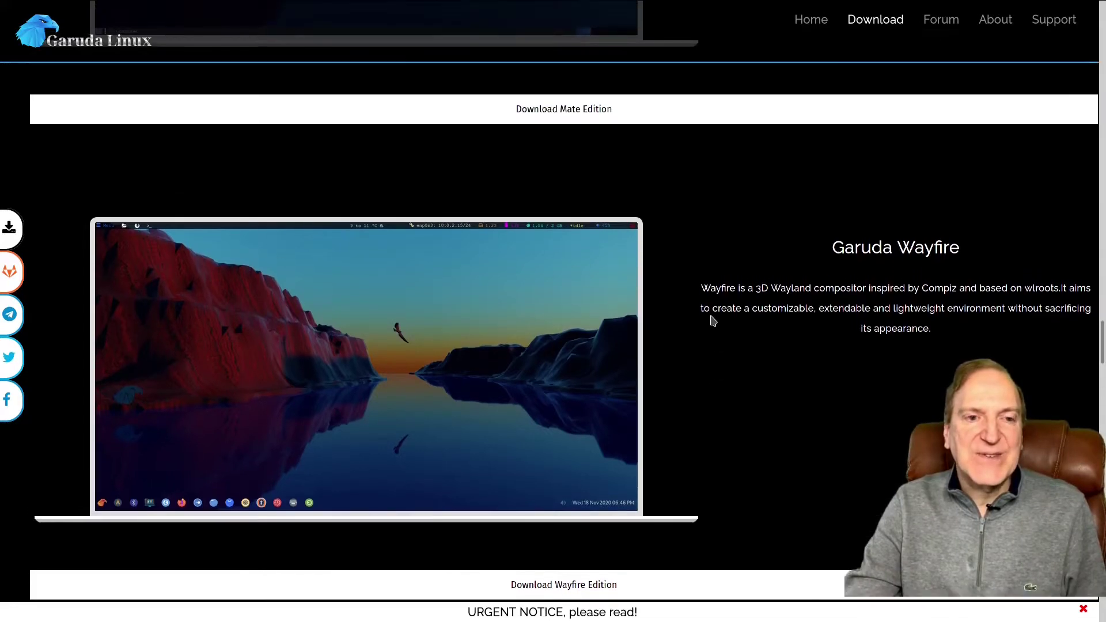
{"action": "scroll", "coordinate": [713, 321], "scroll_direction": "down", "scroll_amount": 1}
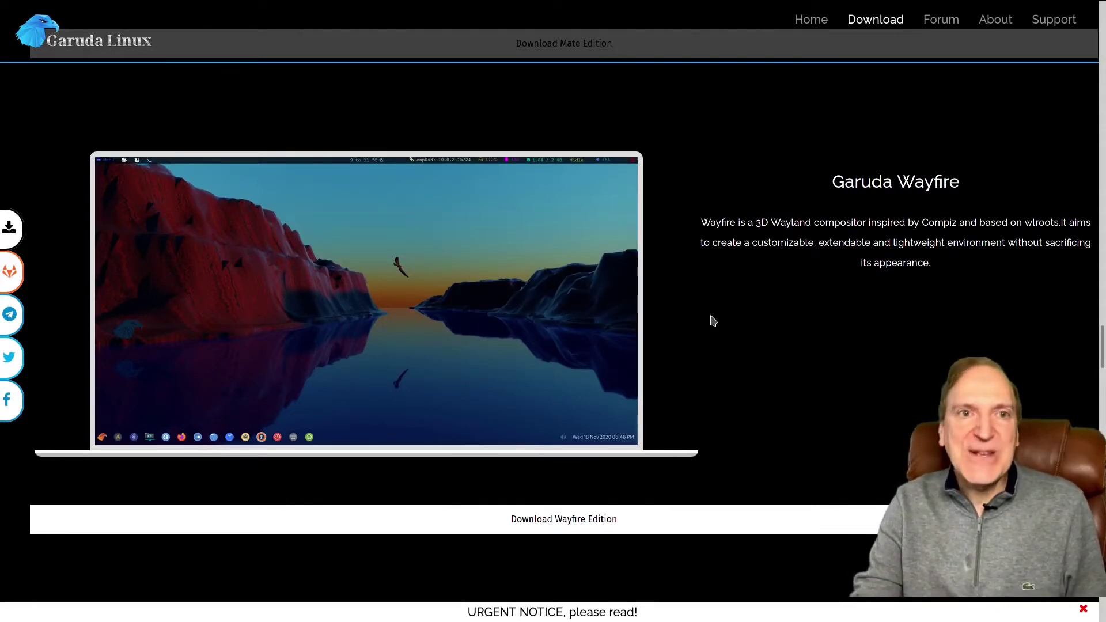
{"action": "scroll", "coordinate": [713, 322], "scroll_direction": "down", "scroll_amount": 2}
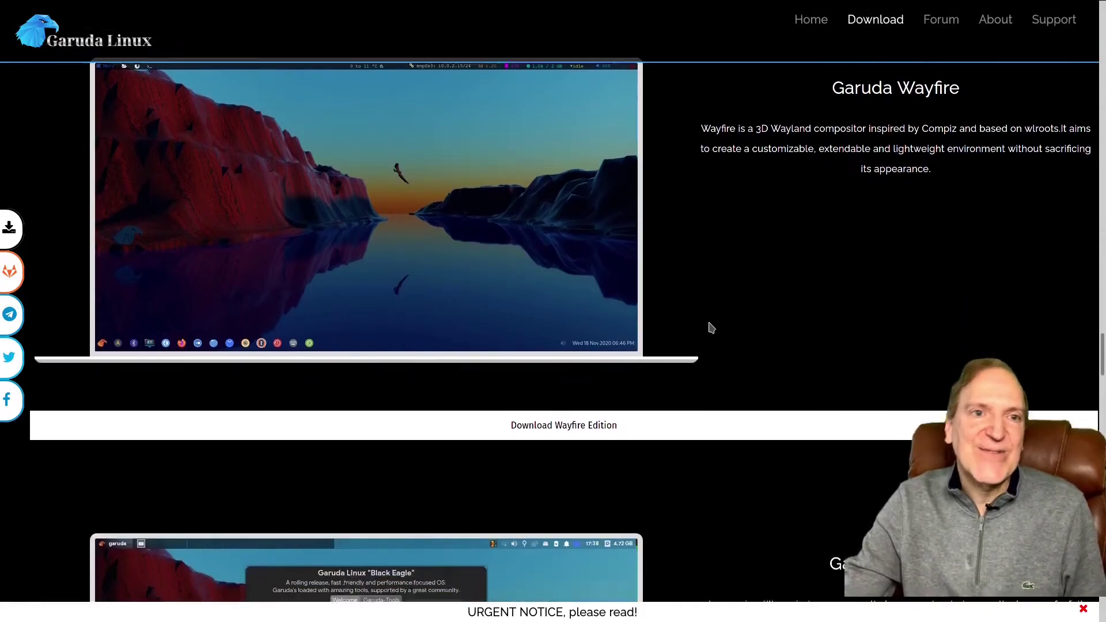
{"action": "scroll", "coordinate": [712, 327], "scroll_direction": "down", "scroll_amount": 10}
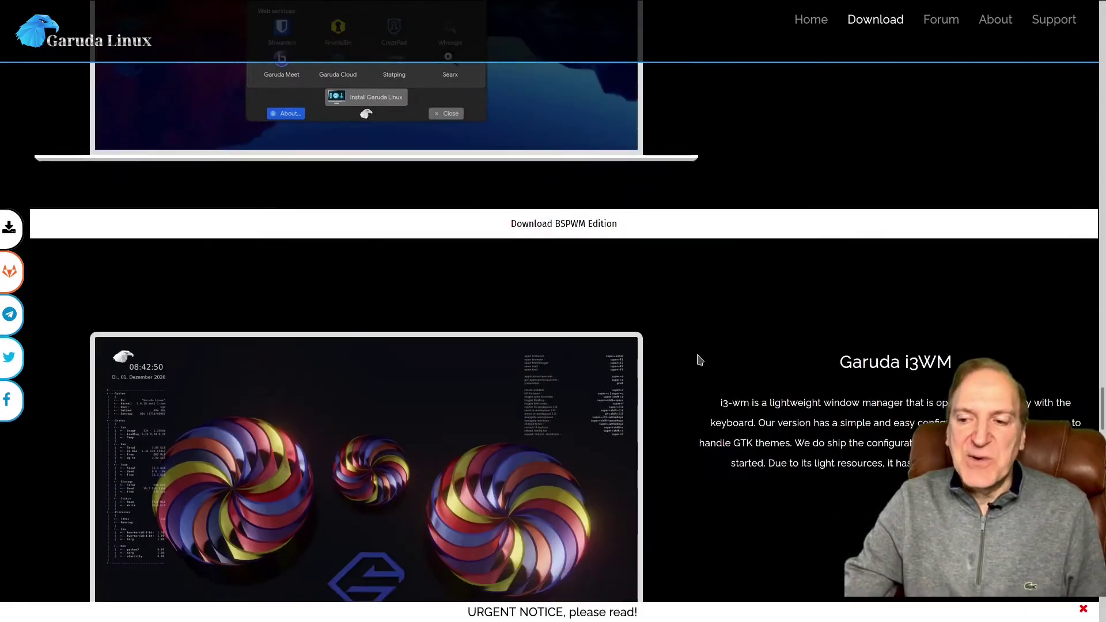
{"action": "scroll", "coordinate": [699, 359], "scroll_direction": "down", "scroll_amount": 20}
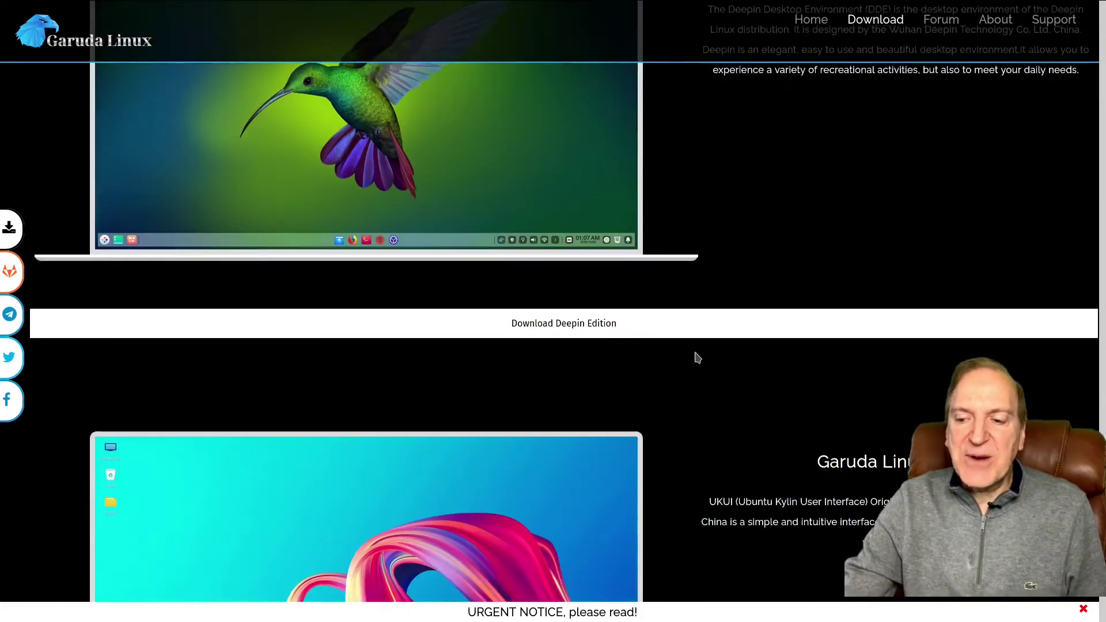
{"action": "scroll", "coordinate": [697, 358], "scroll_direction": "down", "scroll_amount": 5}
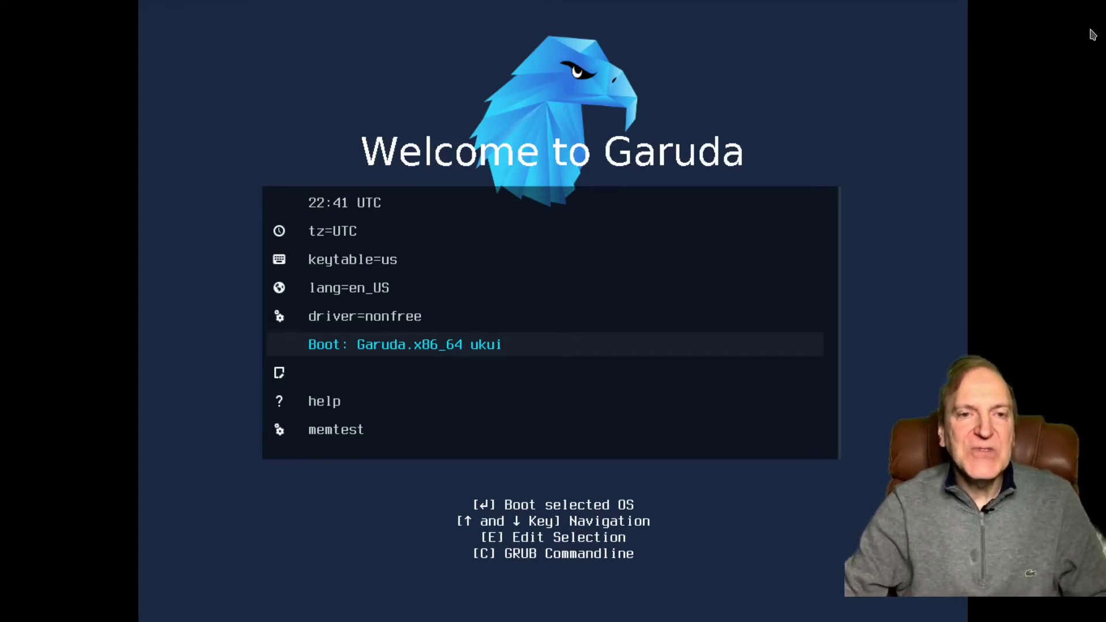
Boot the Garuda.x86_64 ukui live system and log in to the garuda session with the account password.
{"action": "key", "text": "Return"}
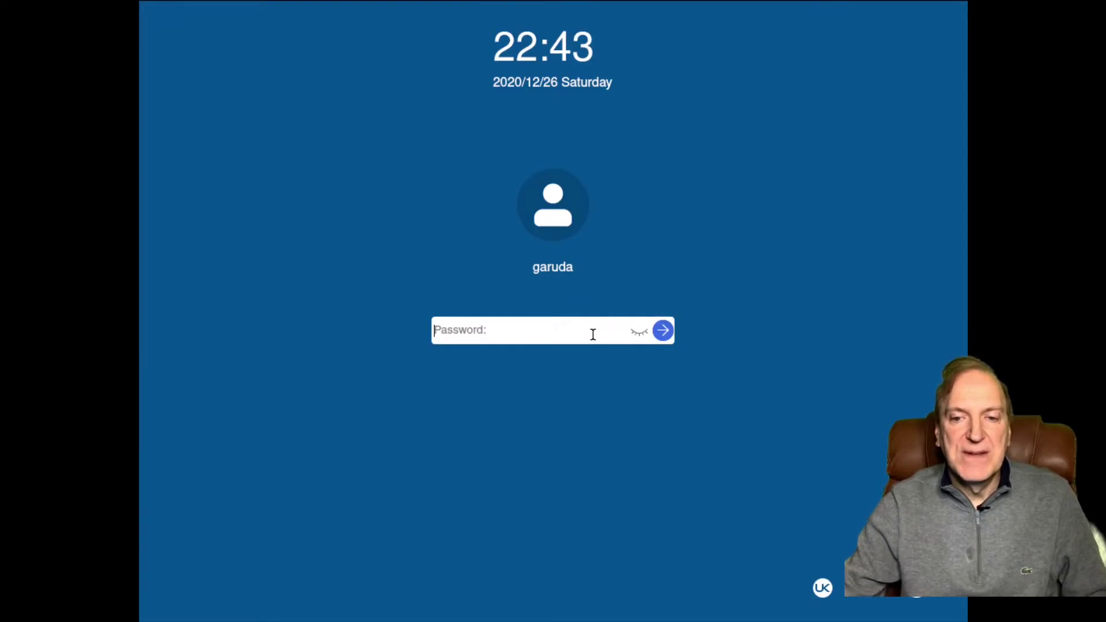
{"action": "type", "text": "•••••"}
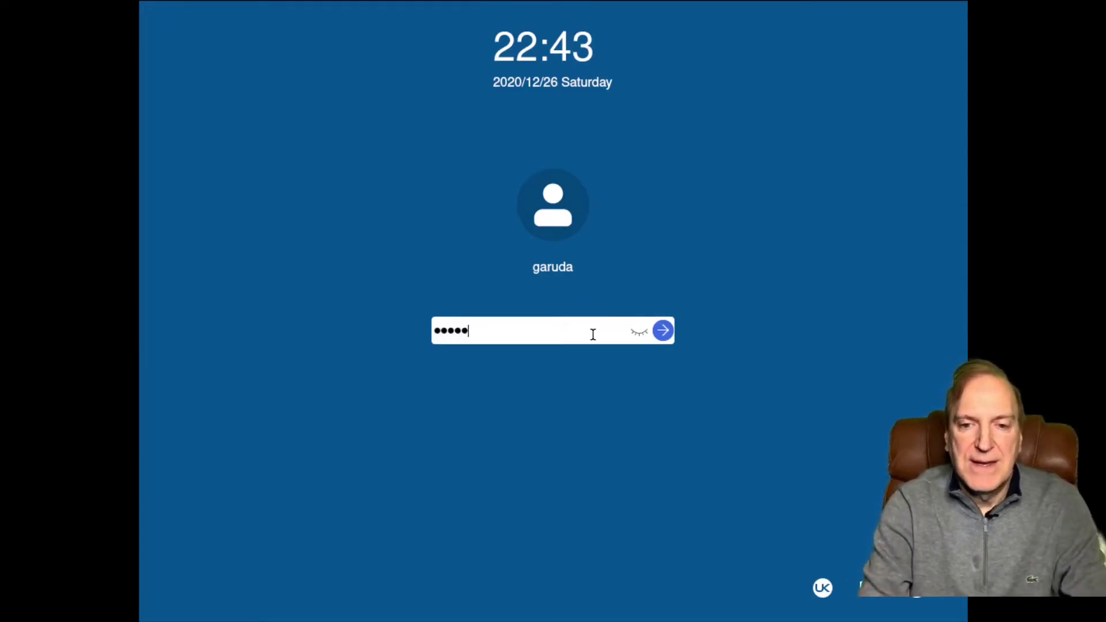
{"action": "type", "text": "••"}
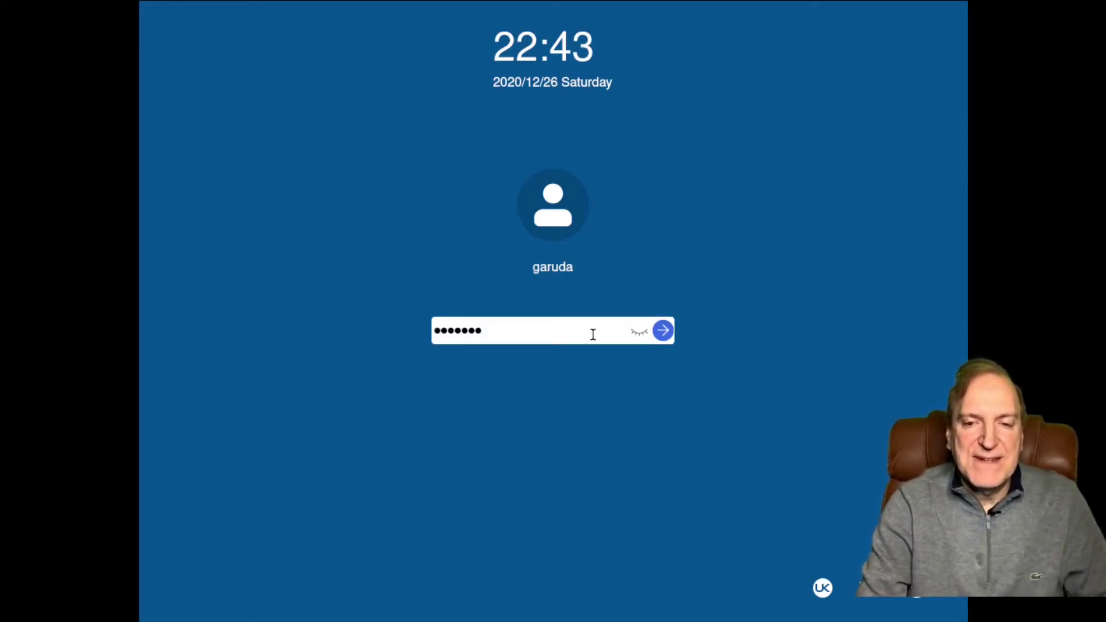
{"action": "key", "text": "Return"}
{"action": "type", "text": "•••"}
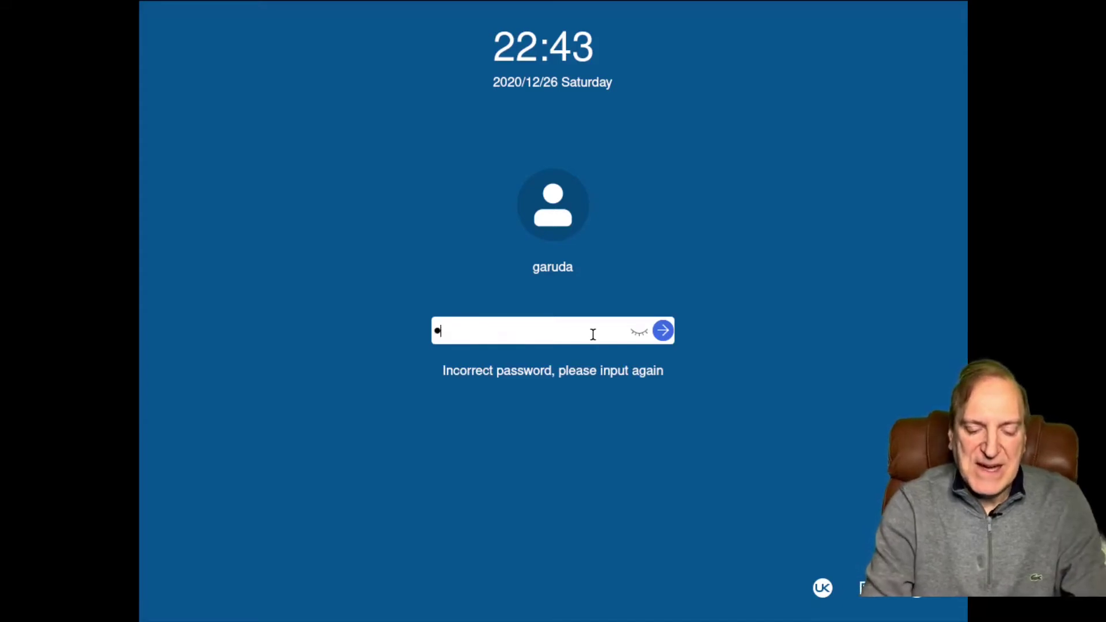
{"action": "type", "text": "•••"}
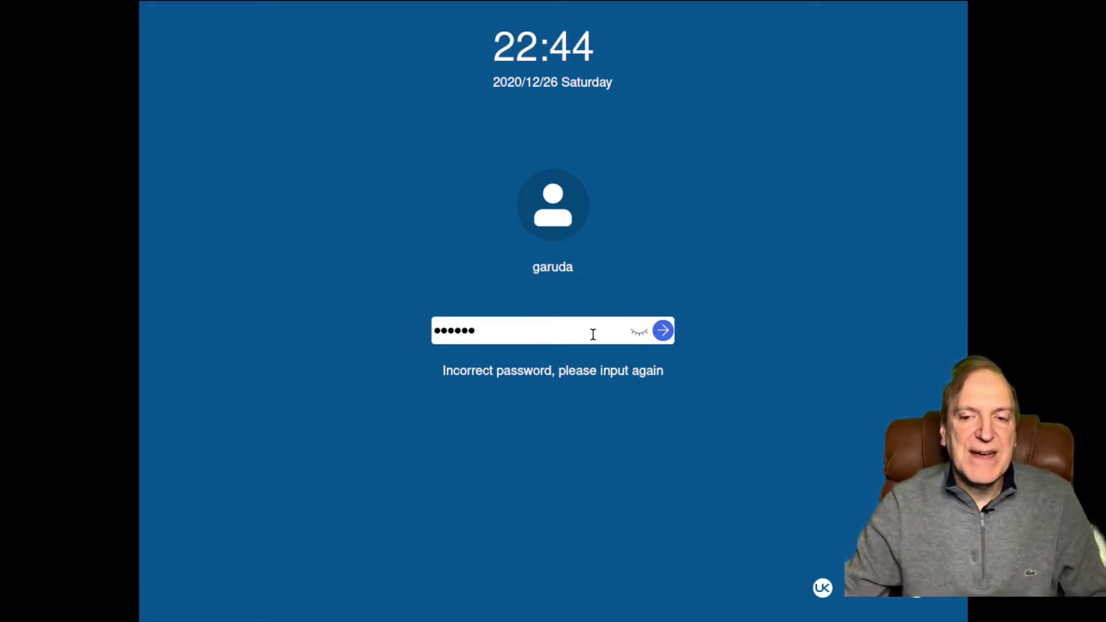
{"action": "key", "text": "Return"}
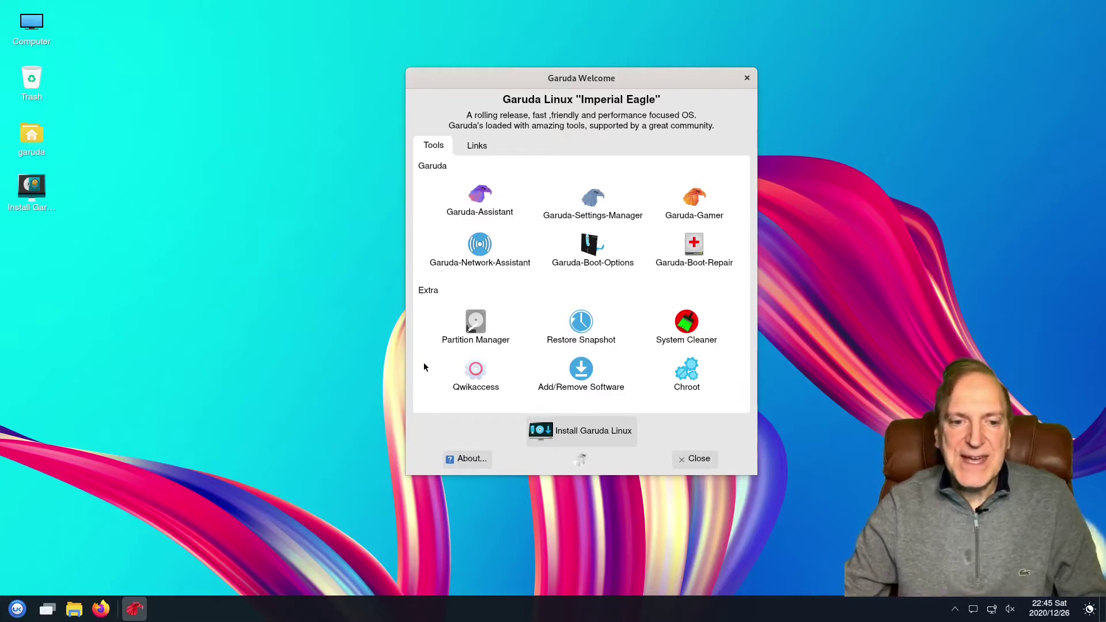
Launch the Garuda Linux installer and accept American English with the America region and New York zone.
{"action": "left_click", "coordinate": [476, 373]}
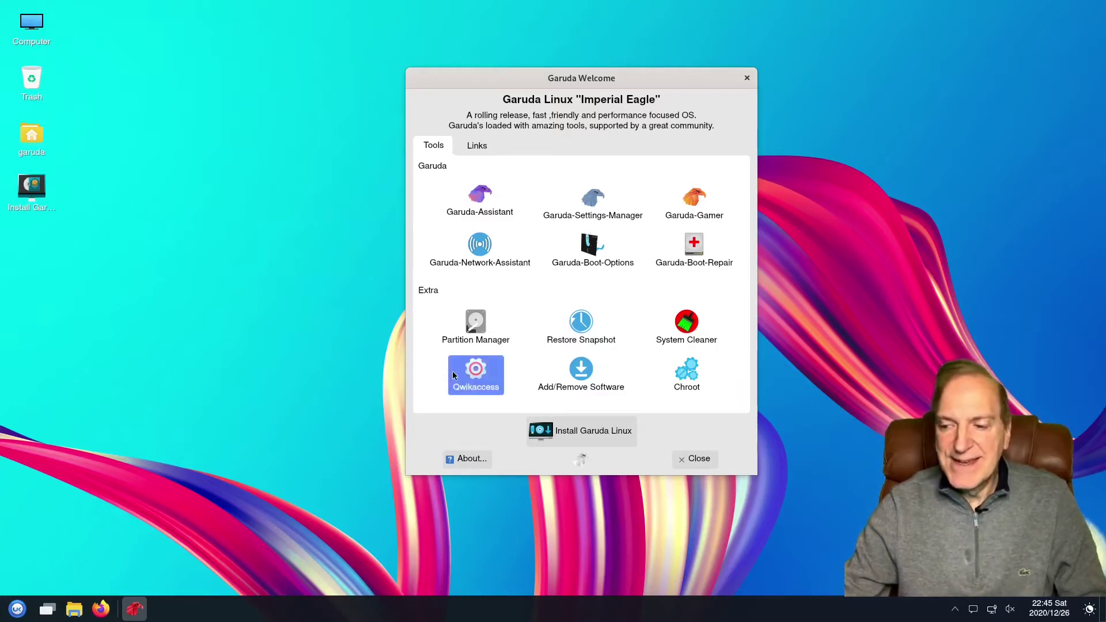
{"action": "left_click", "coordinate": [576, 433]}
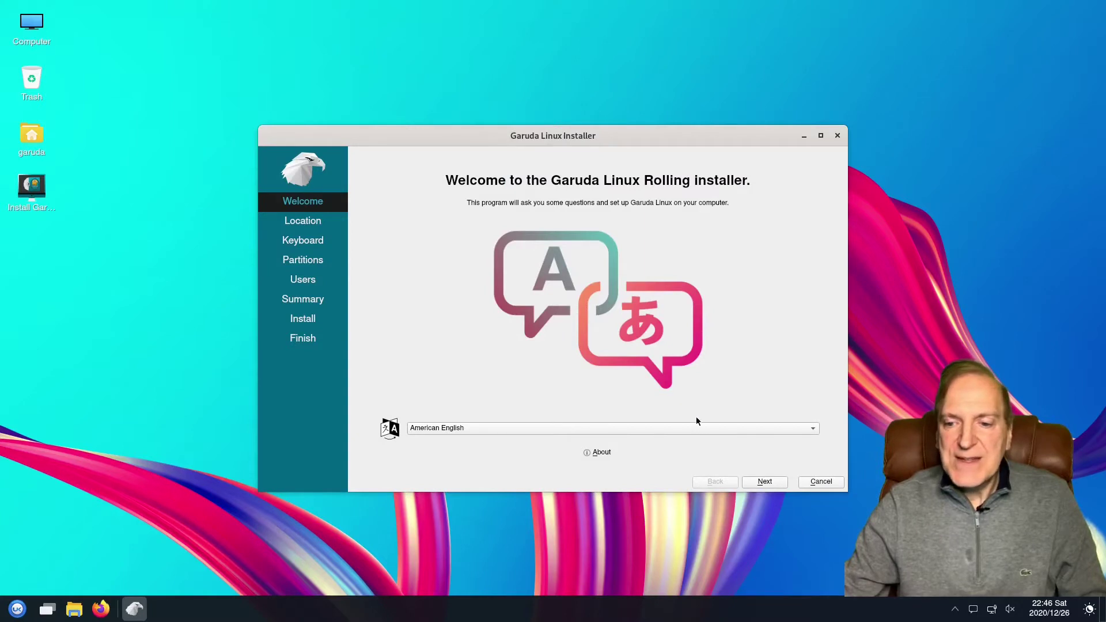
{"action": "left_click", "coordinate": [763, 483]}
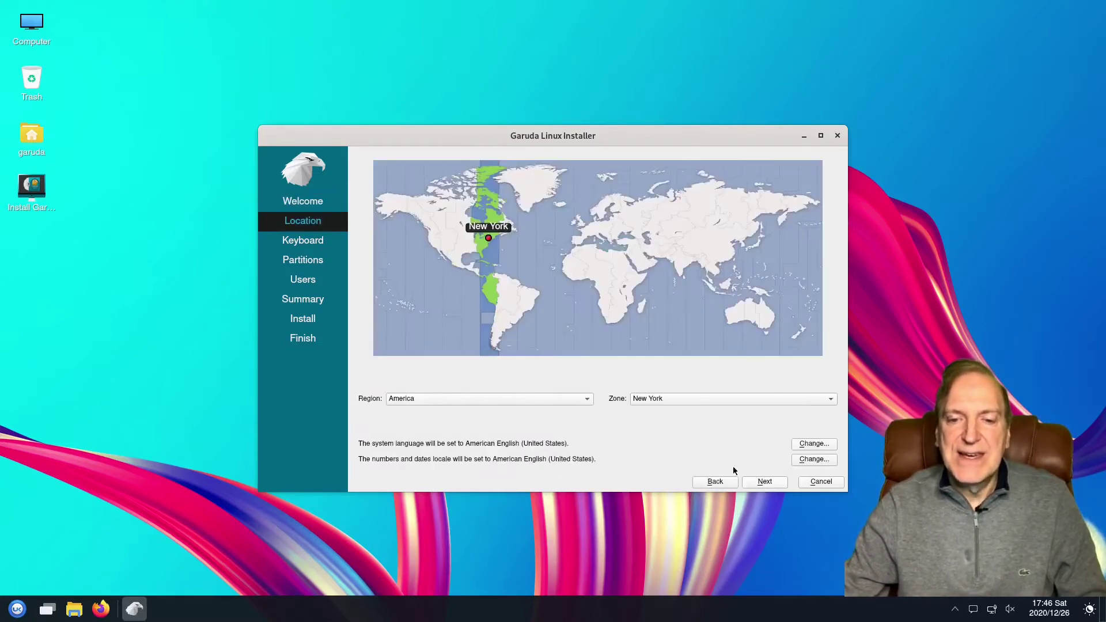
{"action": "left_click", "coordinate": [763, 483]}
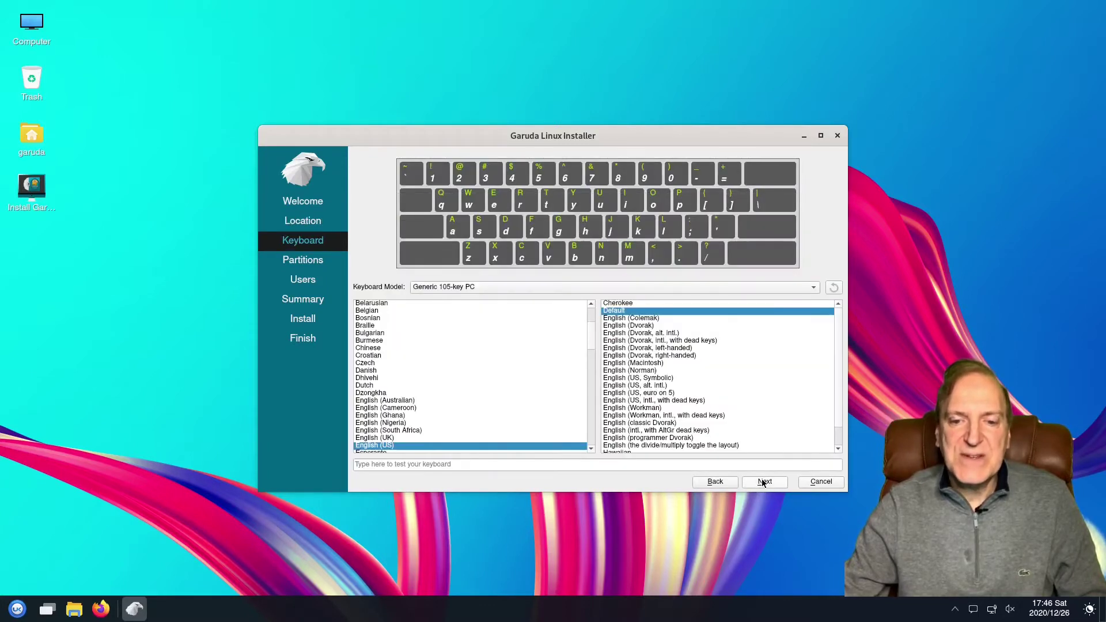
Accept the default English (US) keyboard layout and choose to erase the vda disk with No Swap.
{"action": "left_click", "coordinate": [763, 483]}
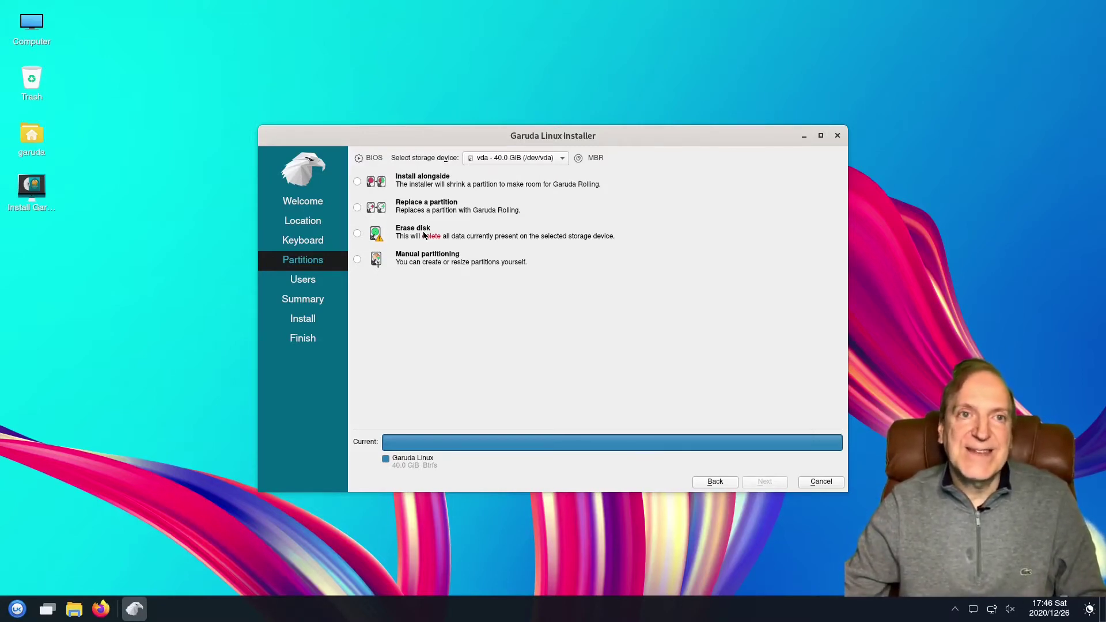
{"action": "left_click", "coordinate": [357, 234]}
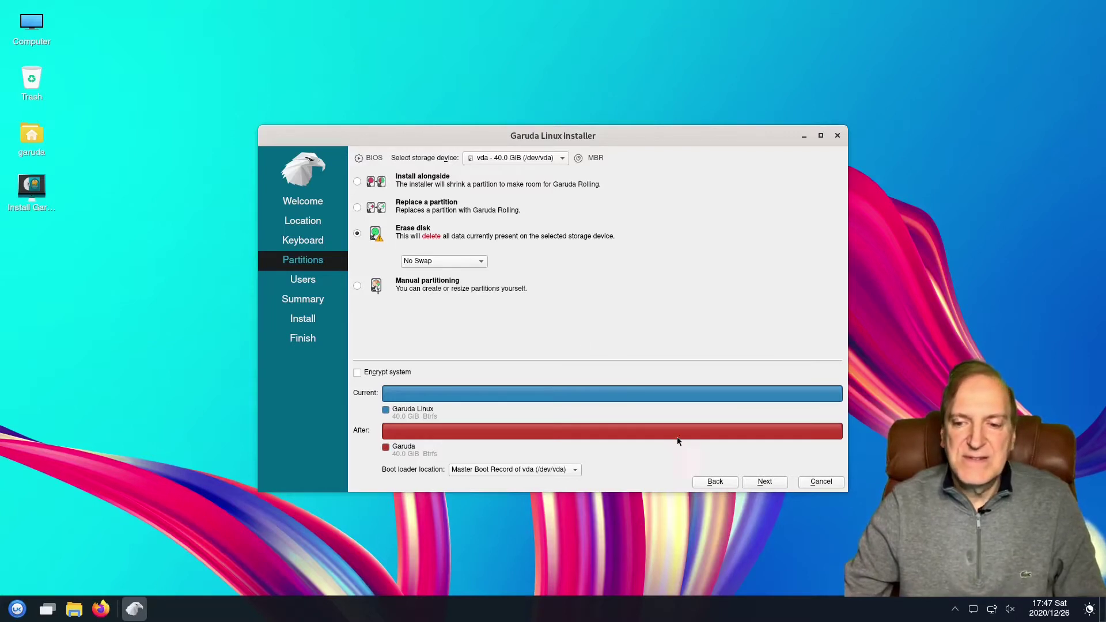
{"action": "left_click", "coordinate": [765, 482]}
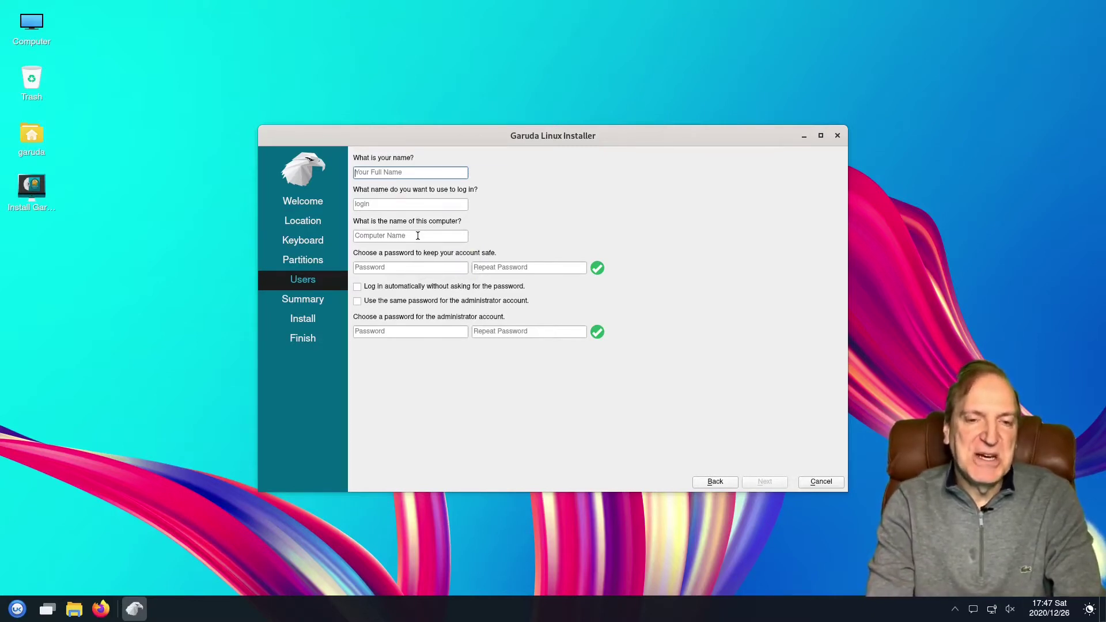
Enter the user's name for the new account and keep the suggested login name.
{"action": "type", "text": "To"}
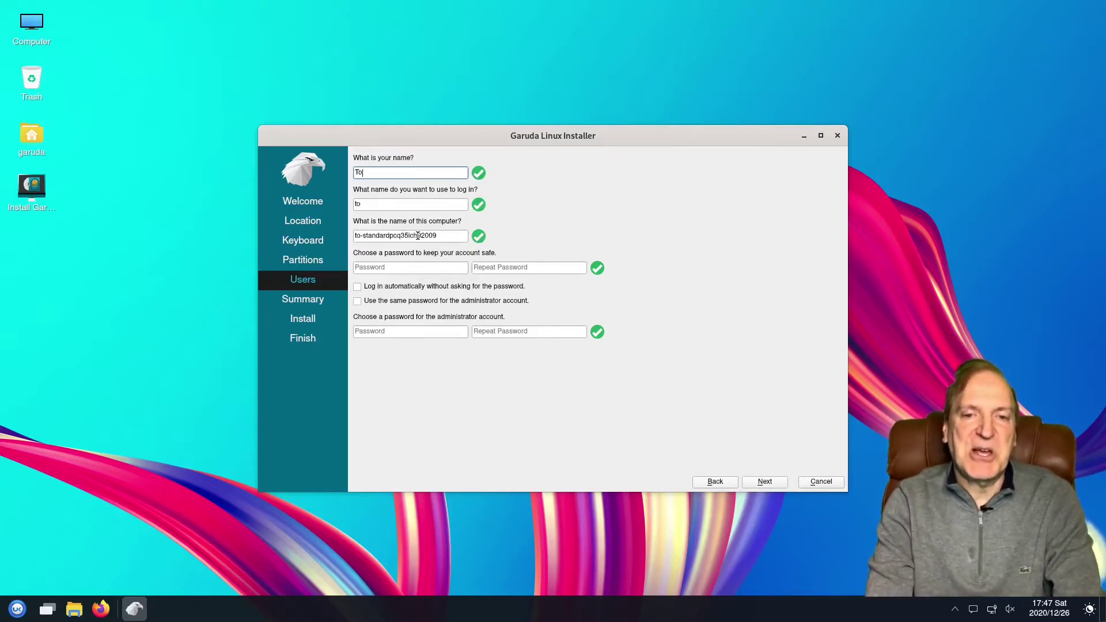
{"action": "type", "text": "adwick"}
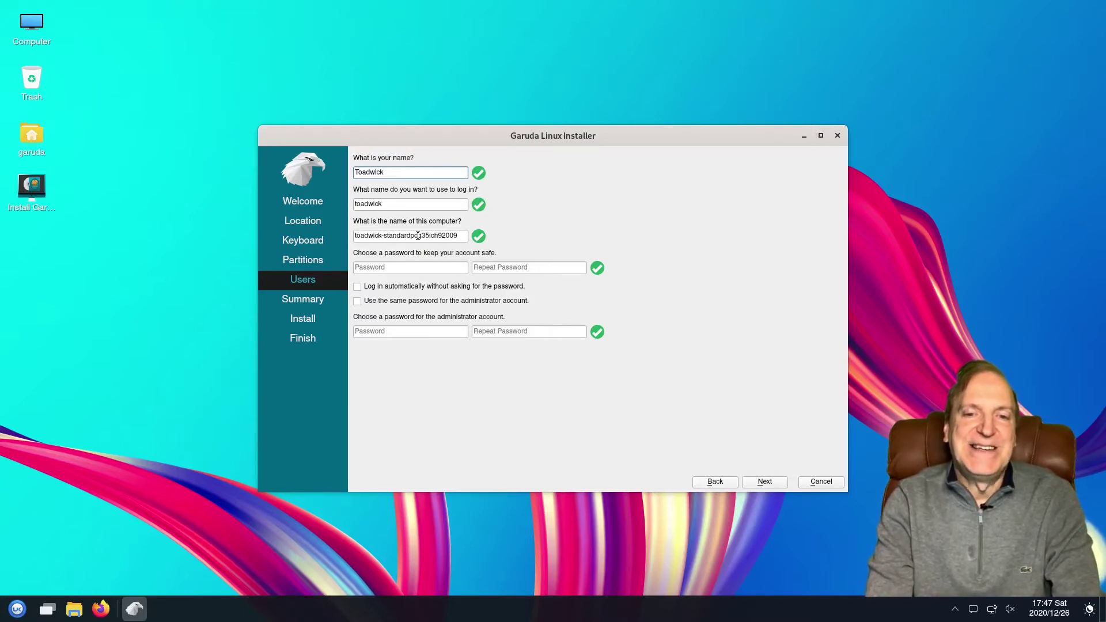
{"action": "left_click", "coordinate": [396, 205]}
Enter and repeat the account password, and use the same password for the administrator account.
{"action": "left_click", "coordinate": [381, 267]}
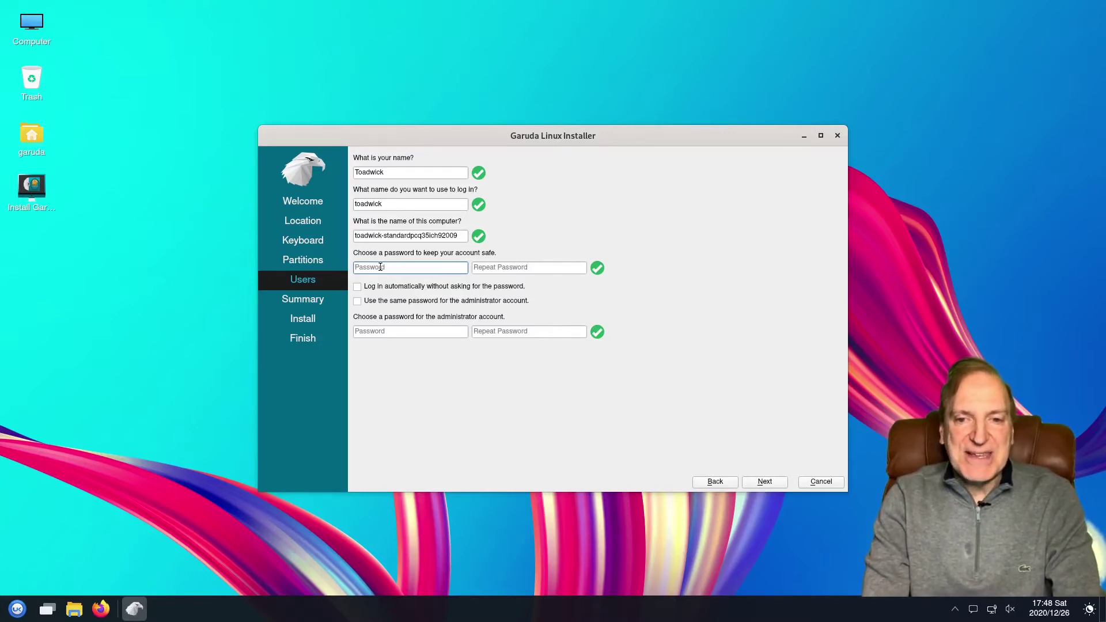
{"action": "type", "text": "*******"}
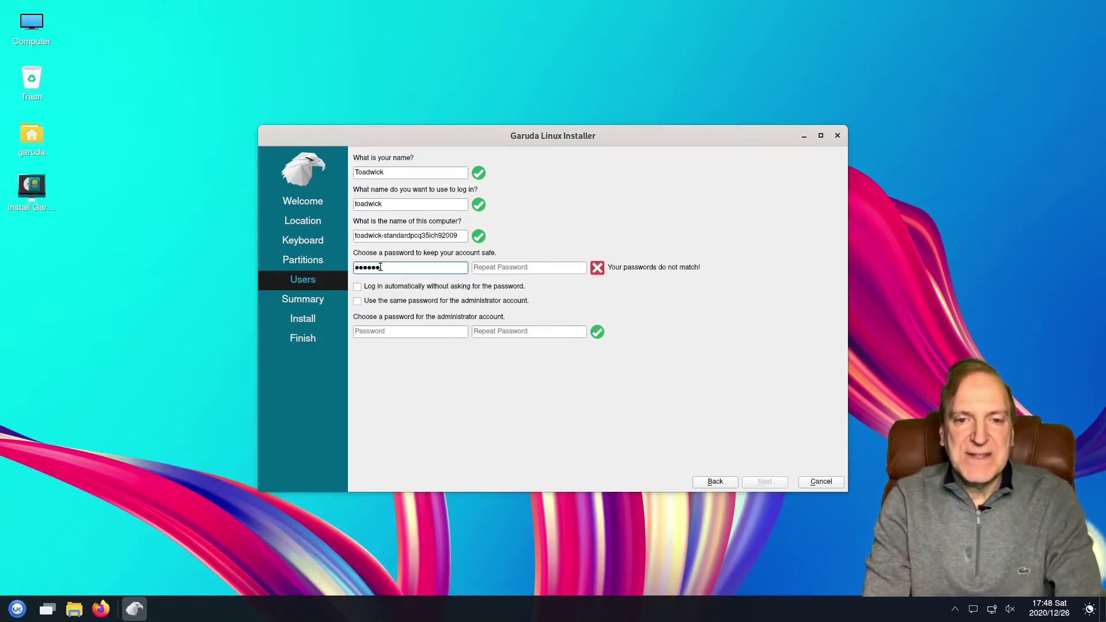
{"action": "key", "text": "Tab"}
{"action": "type", "text": "*******"}
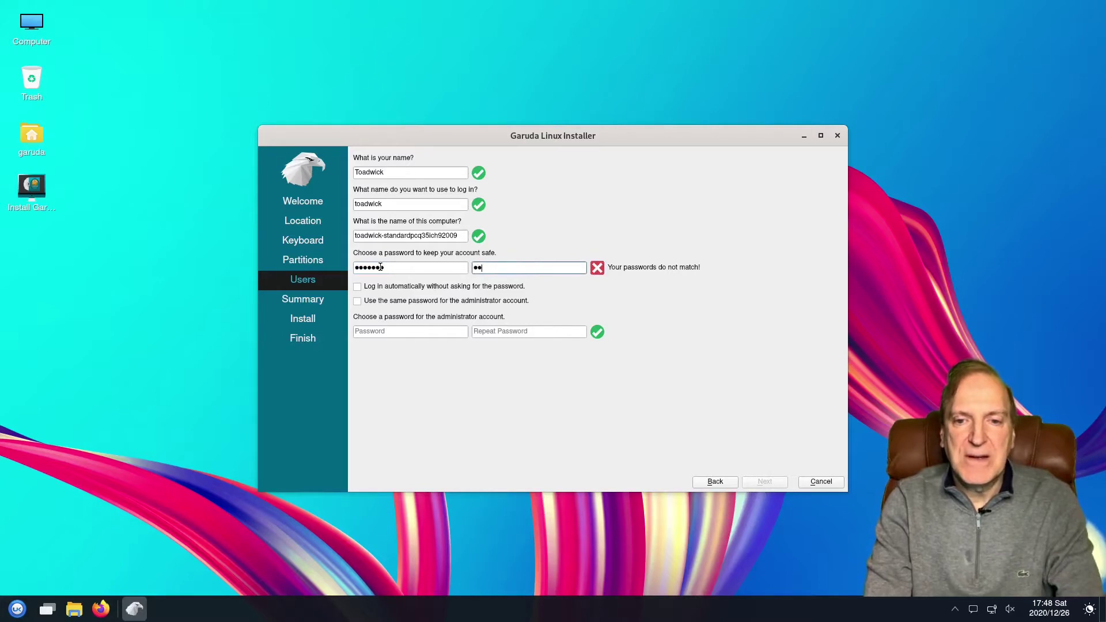
{"action": "left_click", "coordinate": [357, 302]}
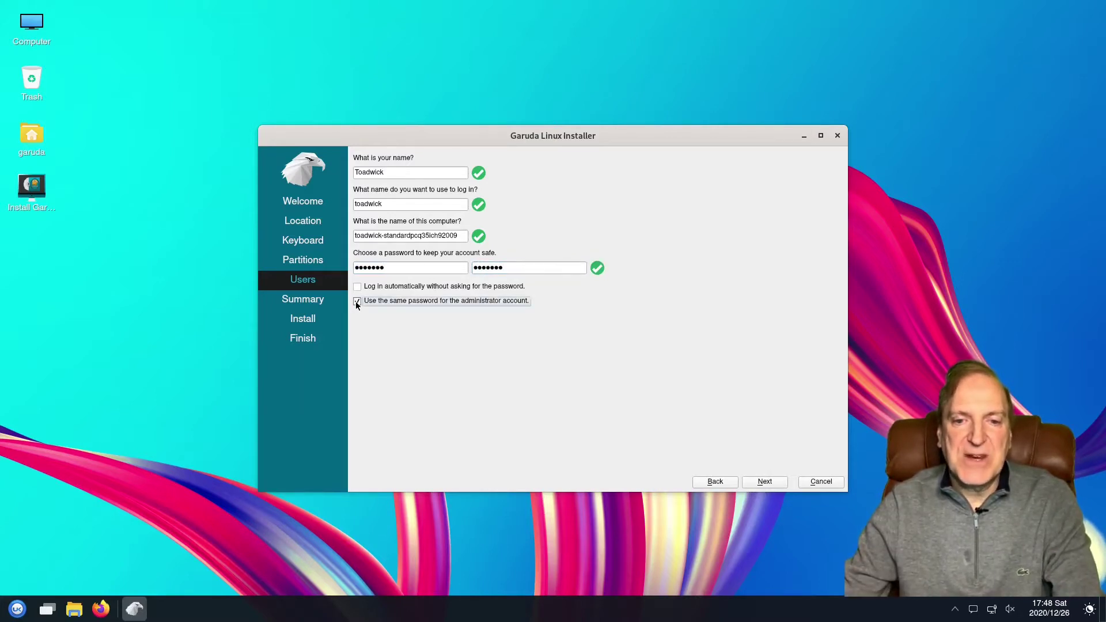
Accept the user account settings and the installation summary, and confirm installing Garuda Linux on the vda disk.
{"action": "left_click", "coordinate": [762, 486]}
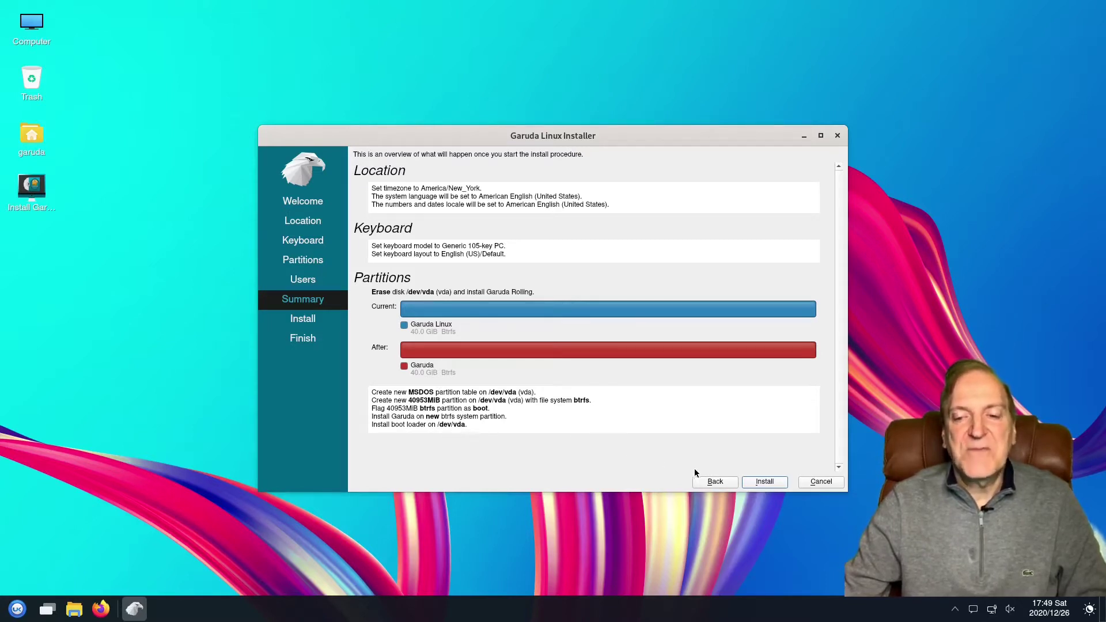
{"action": "left_click", "coordinate": [762, 483]}
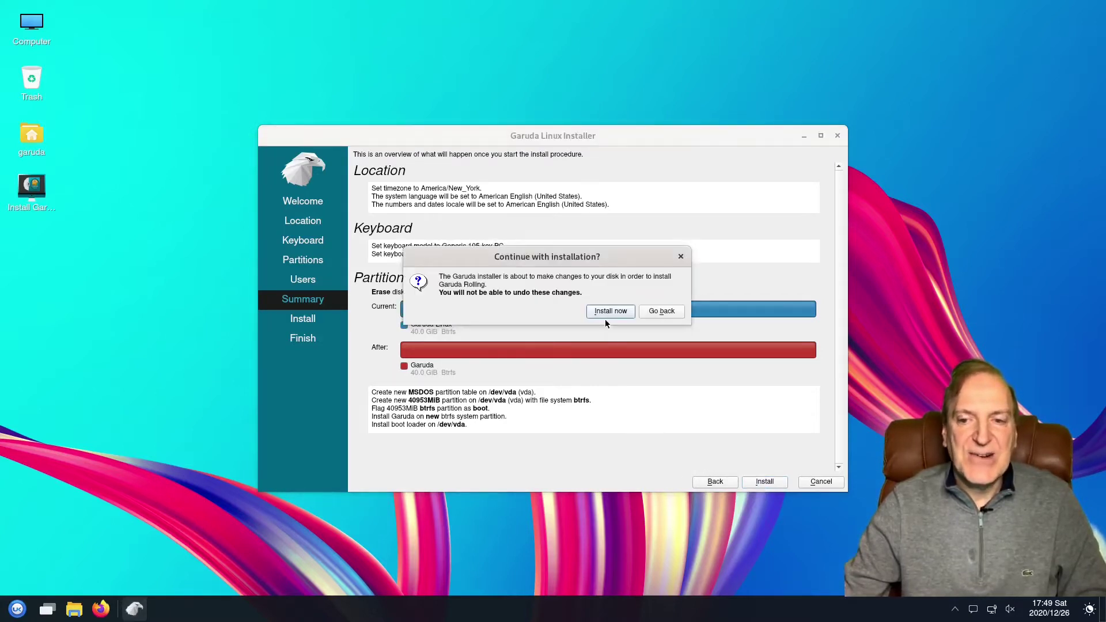
{"action": "left_click", "coordinate": [605, 314]}
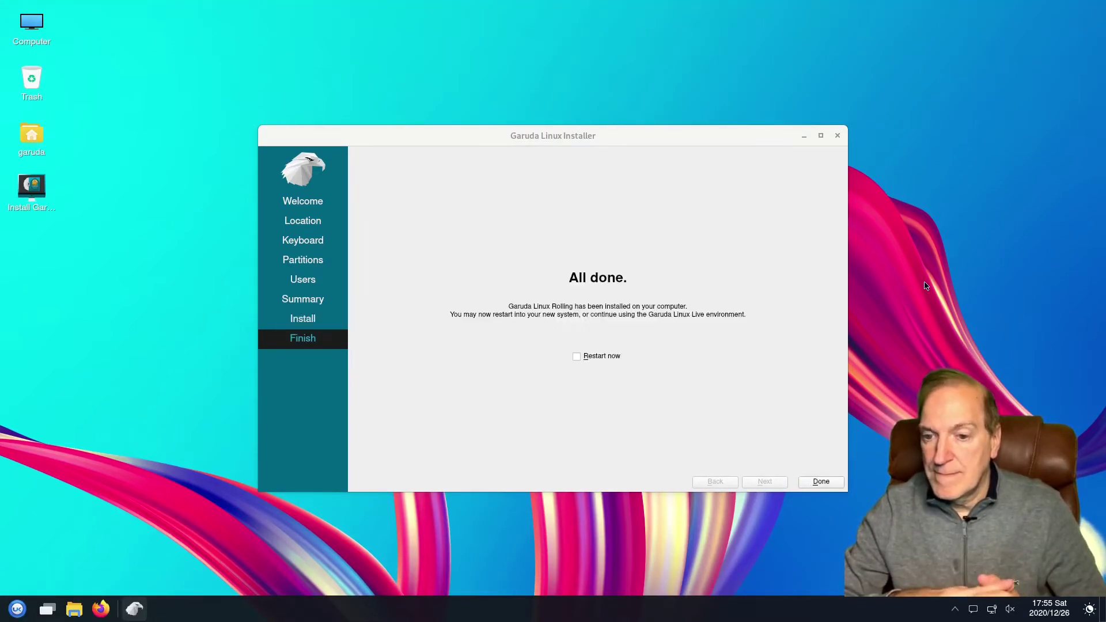
Finish the installer without selecting an immediate restart and close the Garuda Welcome window.
{"action": "mouse_move", "coordinate": [878, 33]}
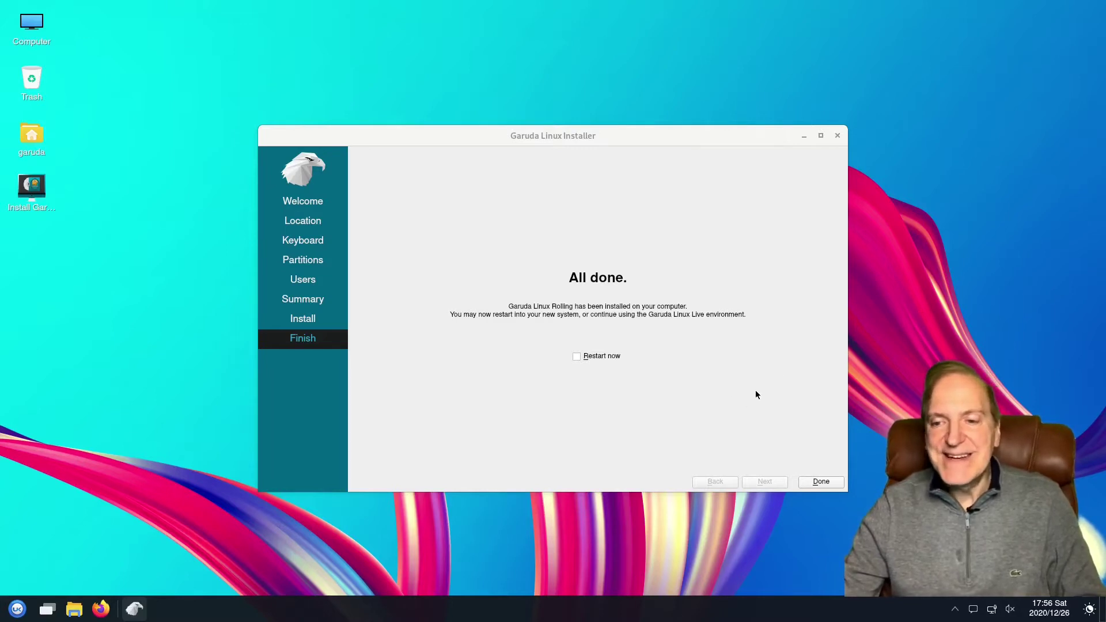
{"action": "left_click", "coordinate": [814, 481]}
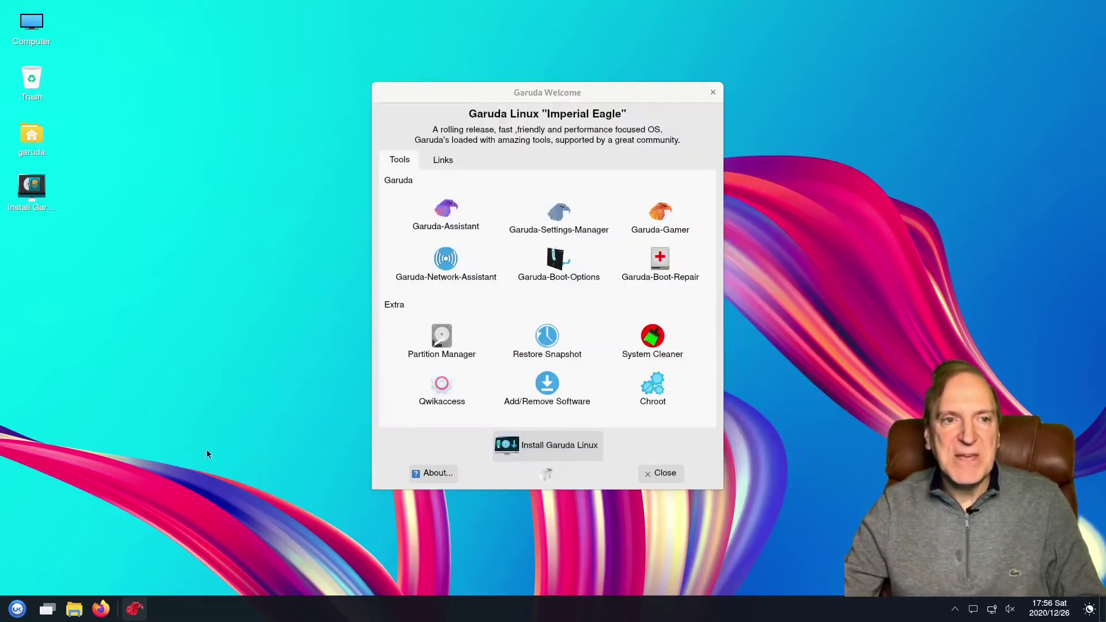
{"action": "left_click", "coordinate": [662, 473]}
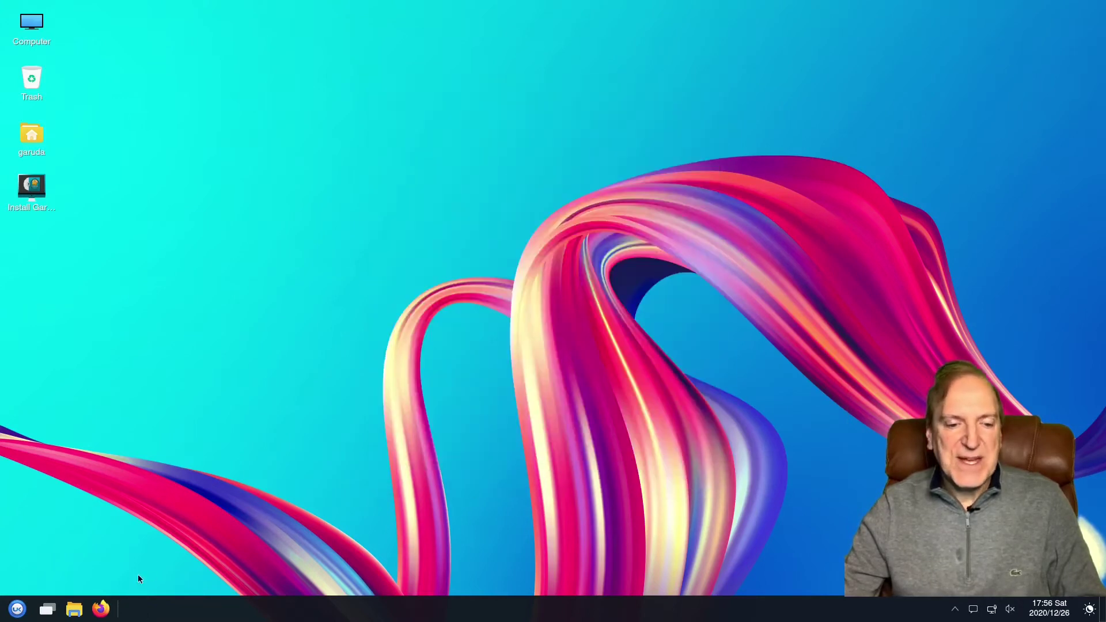
Reboot the live system from its power options.
{"action": "left_click", "coordinate": [16, 609]}
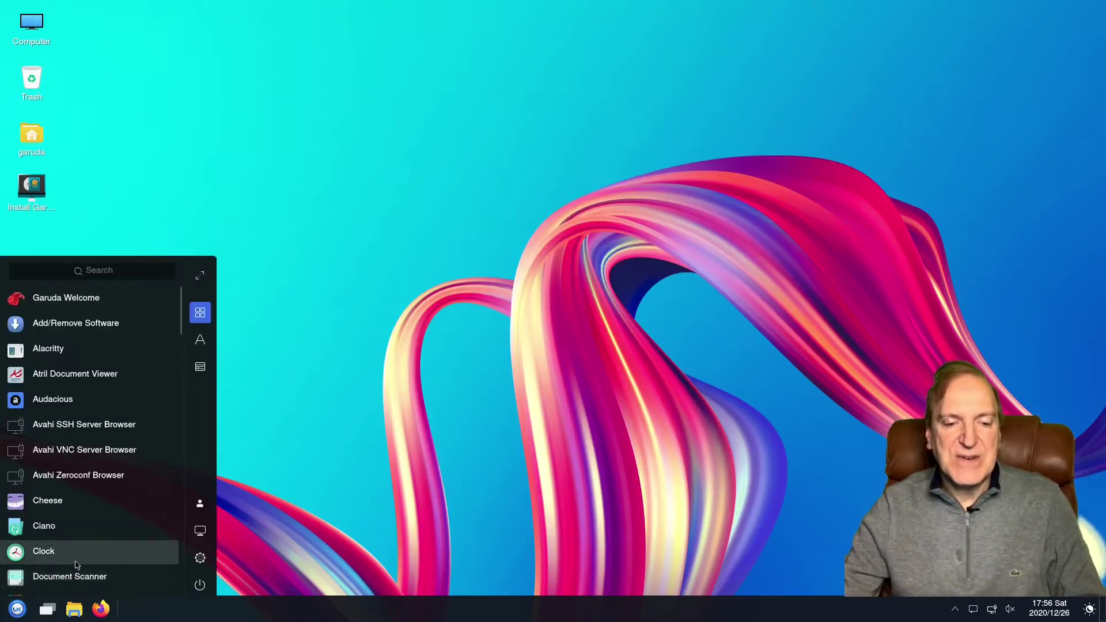
{"action": "left_click", "coordinate": [199, 586]}
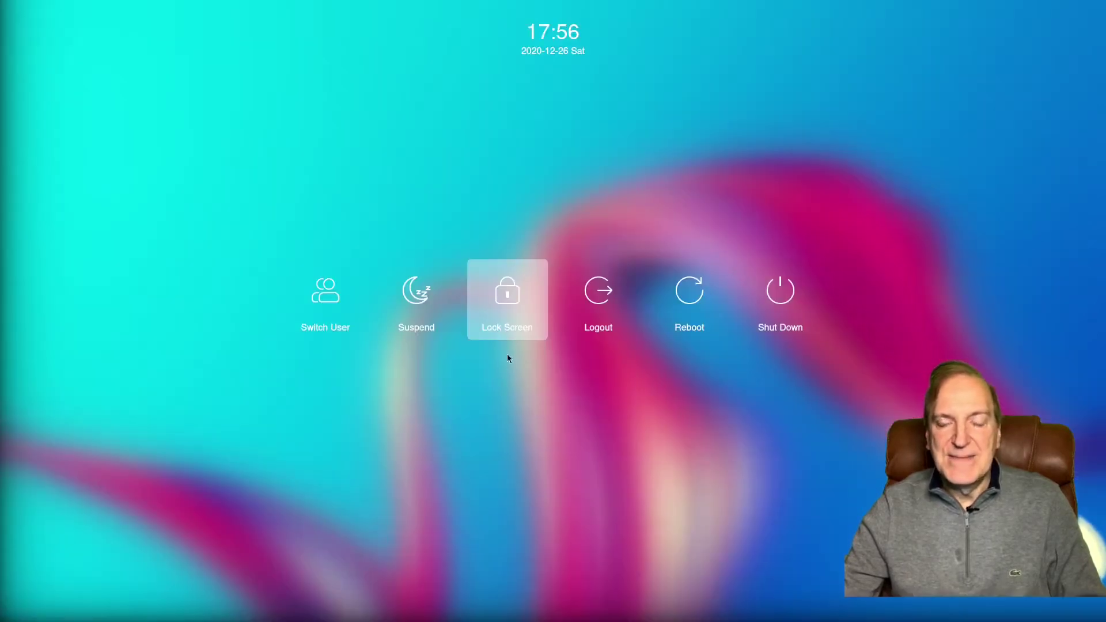
{"action": "left_click", "coordinate": [689, 299]}
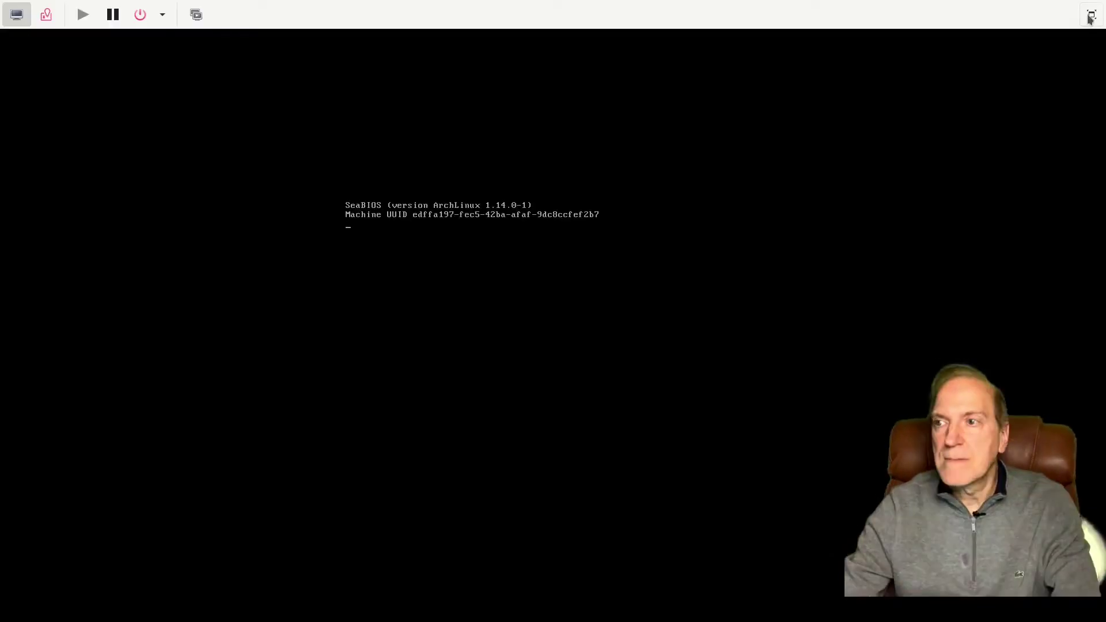
Switch the virtual machine to full screen and log in to the installed system with the account password.
{"action": "left_click", "coordinate": [1091, 17]}
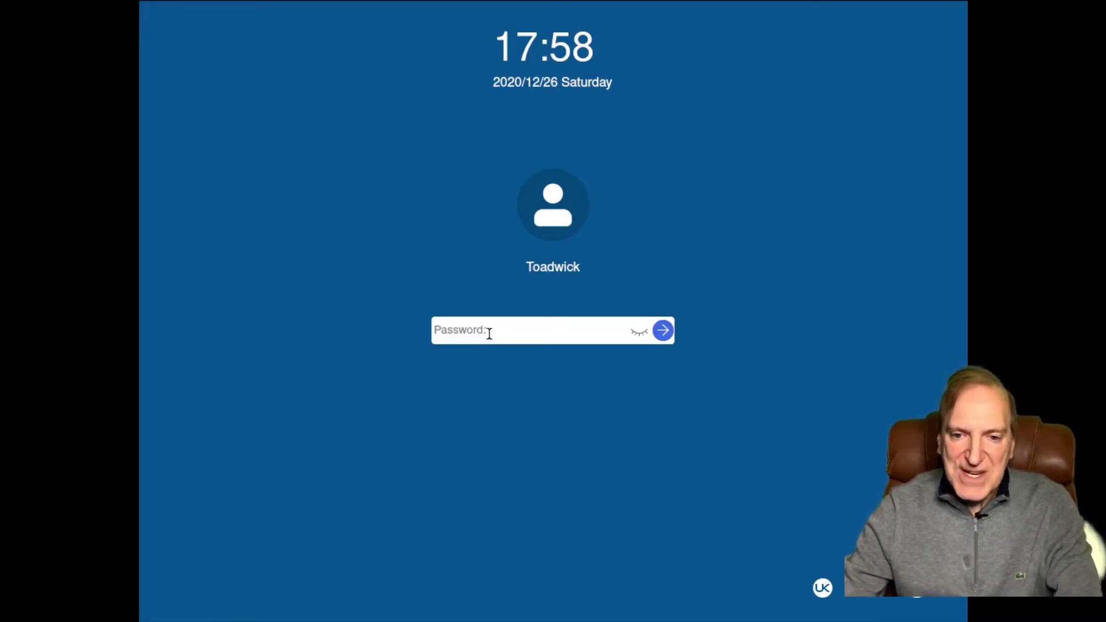
{"action": "type", "text": "*******"}
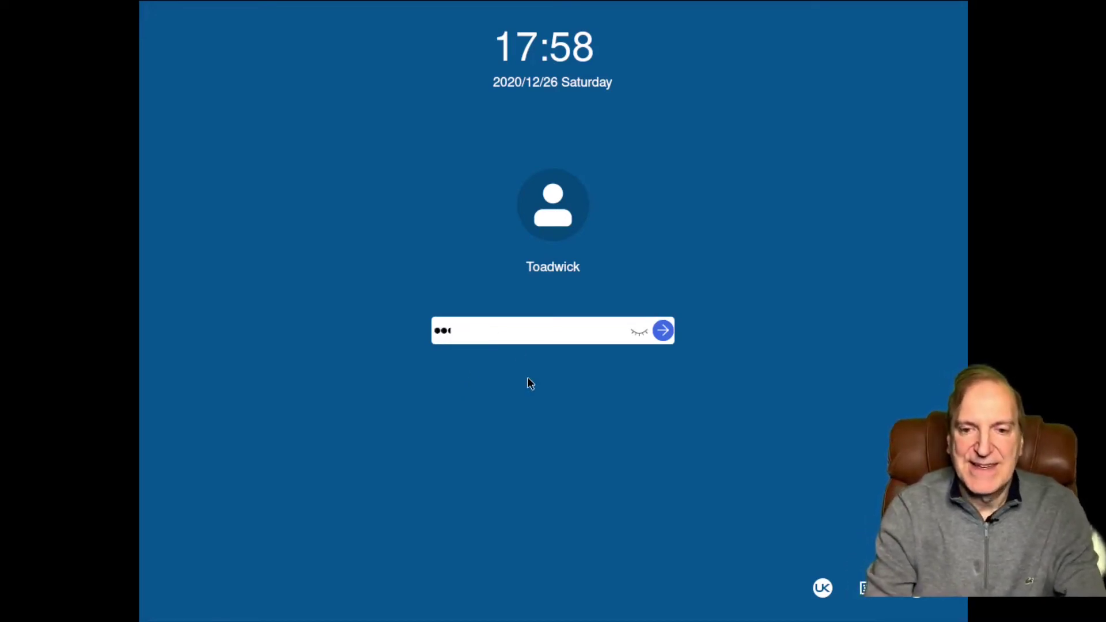
{"action": "key", "text": "Return"}
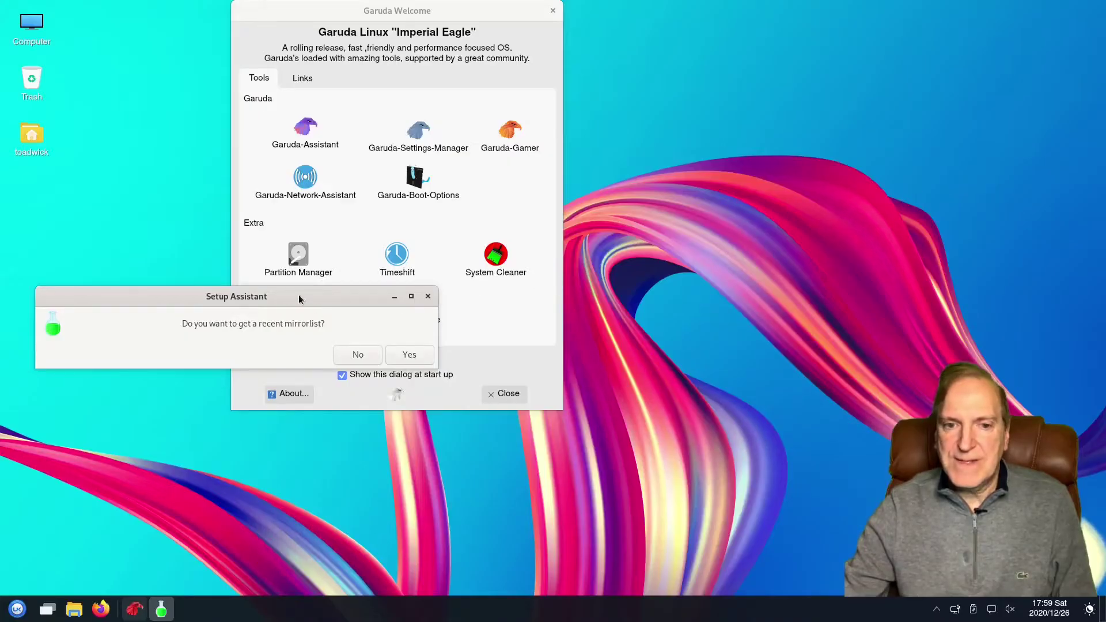
Request a recent mirrorlist in the Setup Assistant, accepting United States https mirrors sorted by rate with a maximum of 10.
{"action": "left_click_drag", "start_coordinate": [298, 295], "coordinate": [735, 193]}
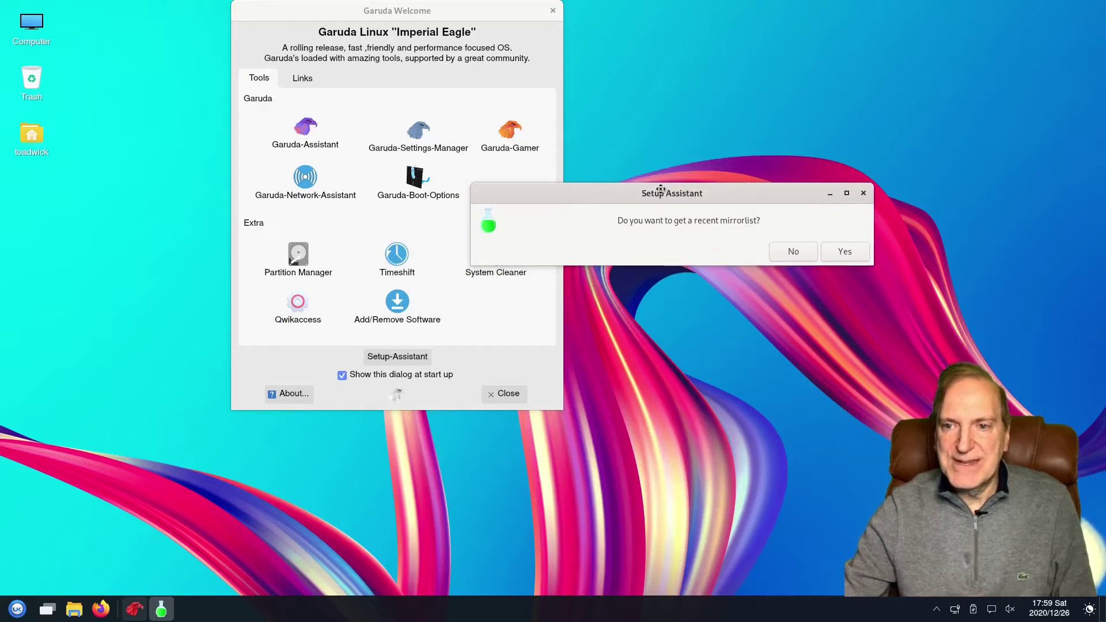
{"action": "left_click_drag", "start_coordinate": [655, 196], "coordinate": [681, 195]}
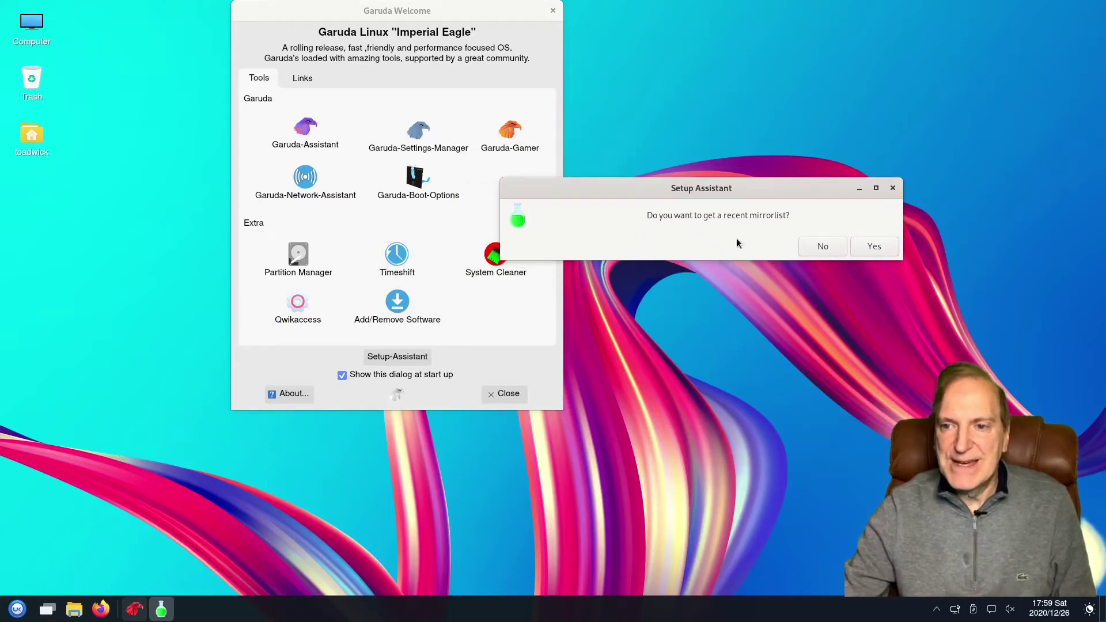
{"action": "left_click", "coordinate": [878, 246]}
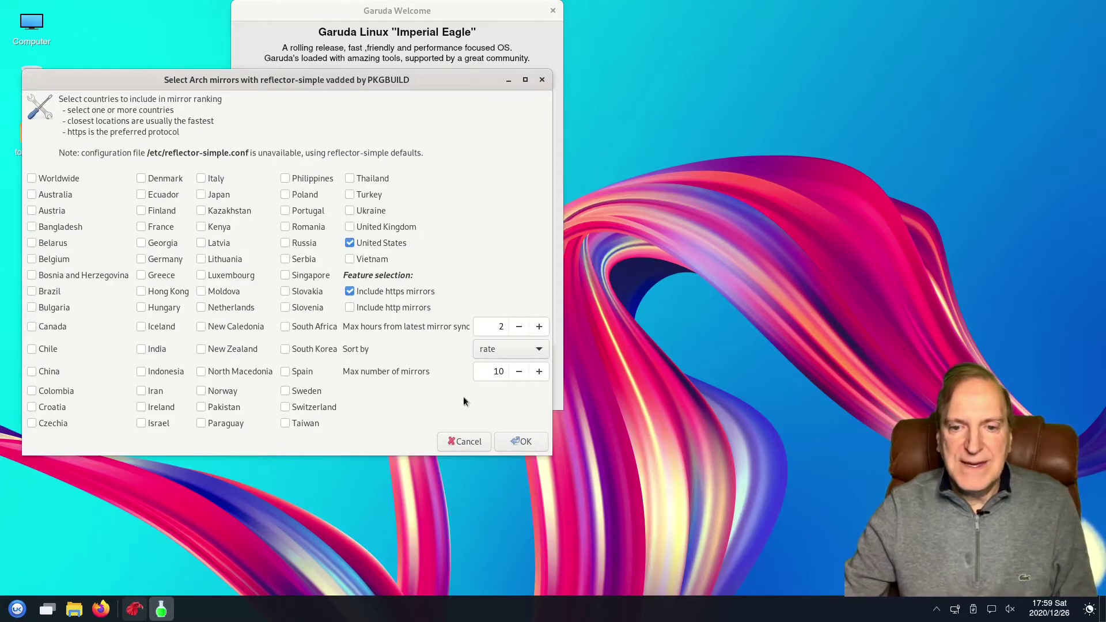
{"action": "left_click", "coordinate": [524, 440]}
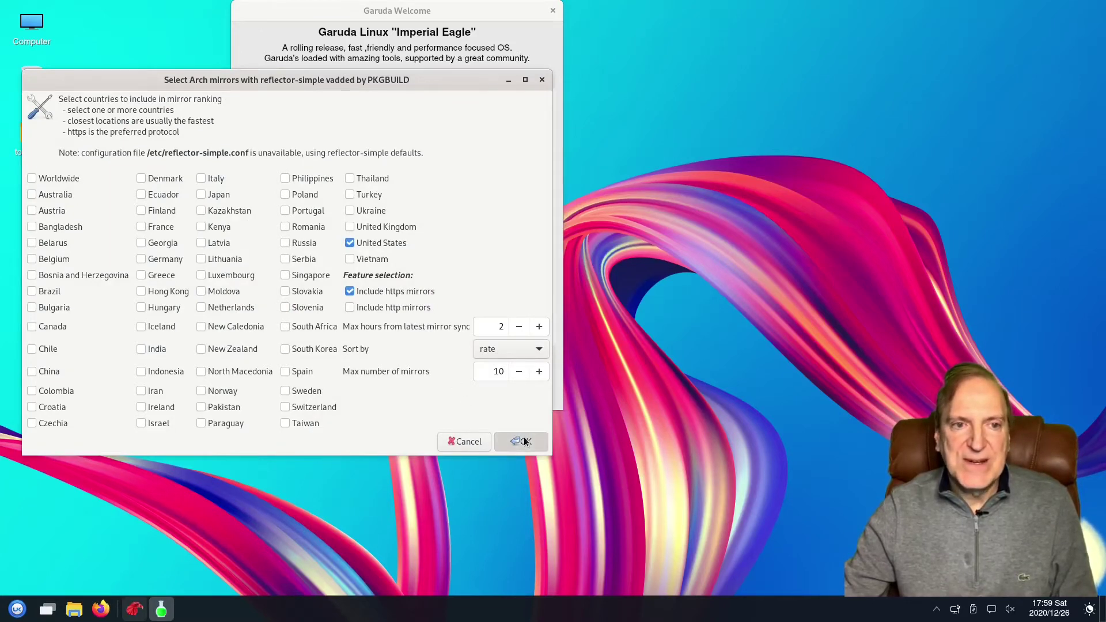
Move the Garuda Welcome window toward the middle of the desktop and open Garuda Gamer from it.
{"action": "left_click_drag", "start_coordinate": [408, 11], "coordinate": [617, 58]}
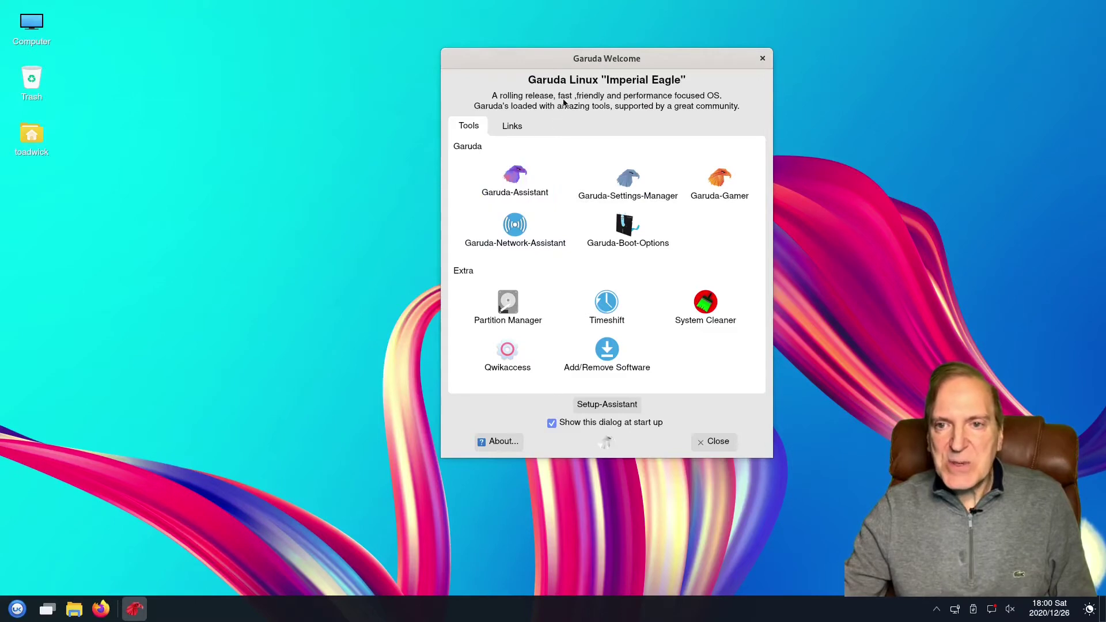
{"action": "left_click_drag", "start_coordinate": [603, 59], "coordinate": [636, 54]}
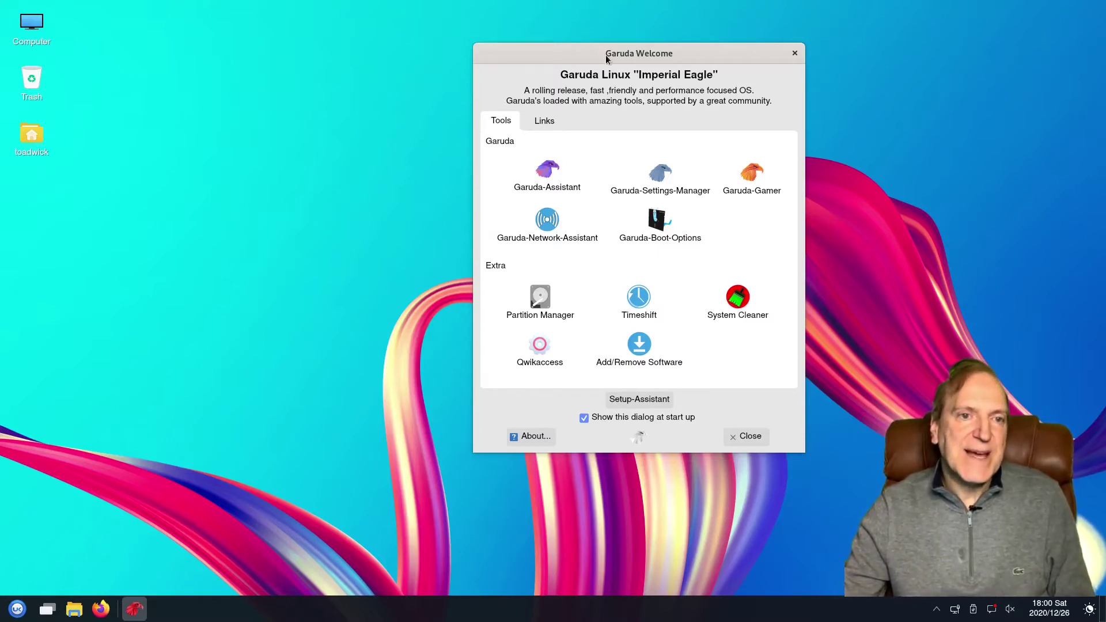
{"action": "left_click_drag", "start_coordinate": [606, 54], "coordinate": [629, 59]}
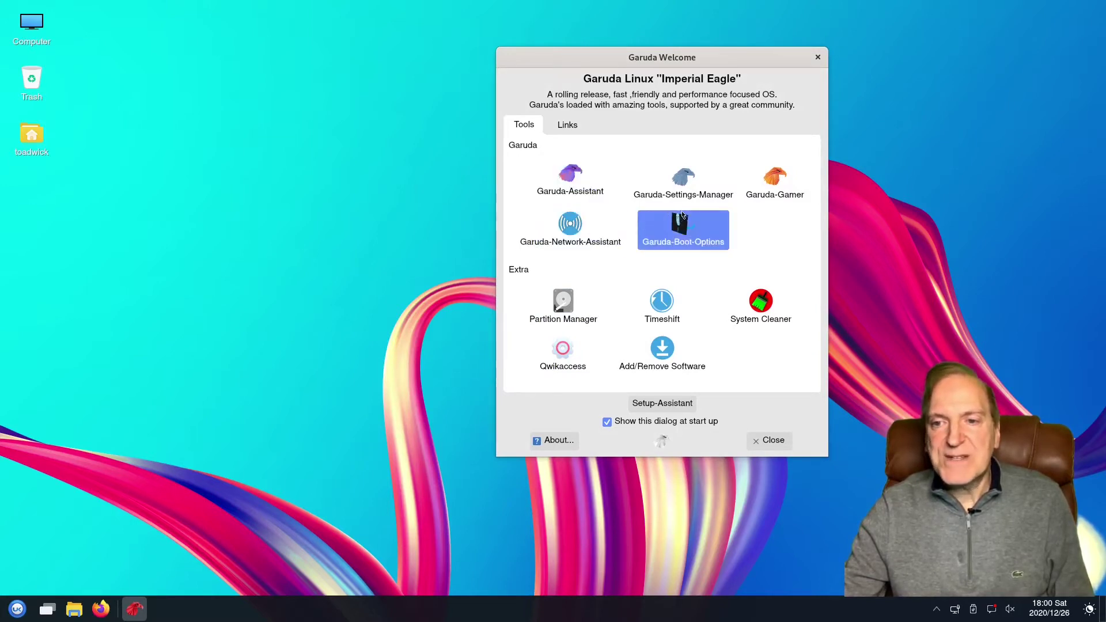
{"action": "left_click", "coordinate": [762, 184]}
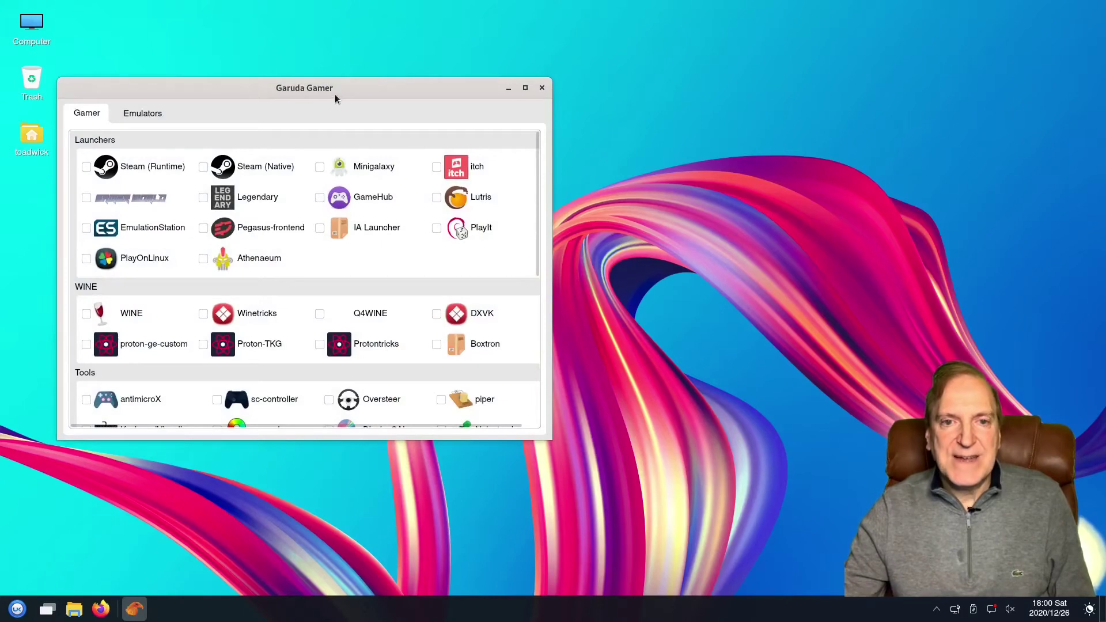
{"action": "left_click_drag", "start_coordinate": [336, 99], "coordinate": [627, 66]}
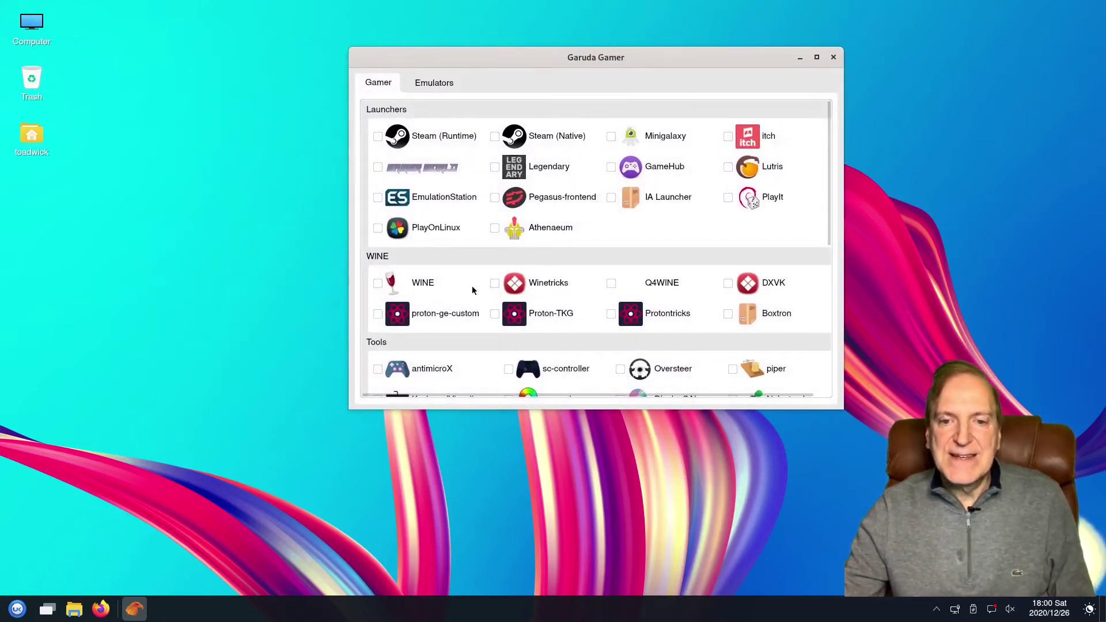
Examine the game launchers and WINE packages offered in Garuda Gamer, including Proton-TKG, proton-ge-custom, PlayOnLinux, Lutris and Protontricks.
{"action": "left_click", "coordinate": [495, 315]}
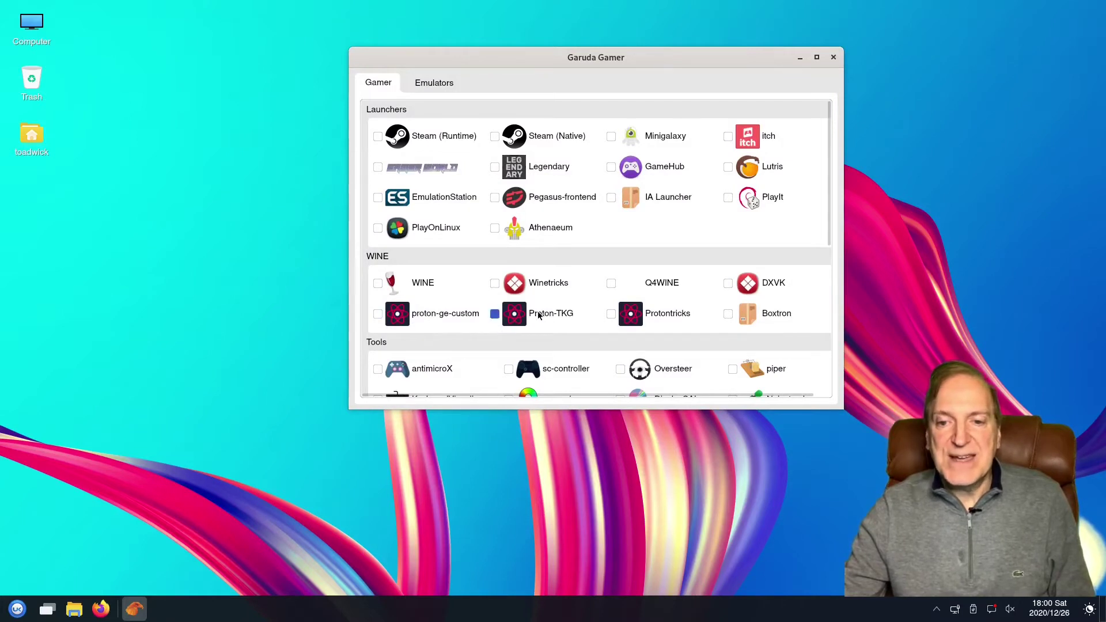
{"action": "left_click", "coordinate": [483, 316]}
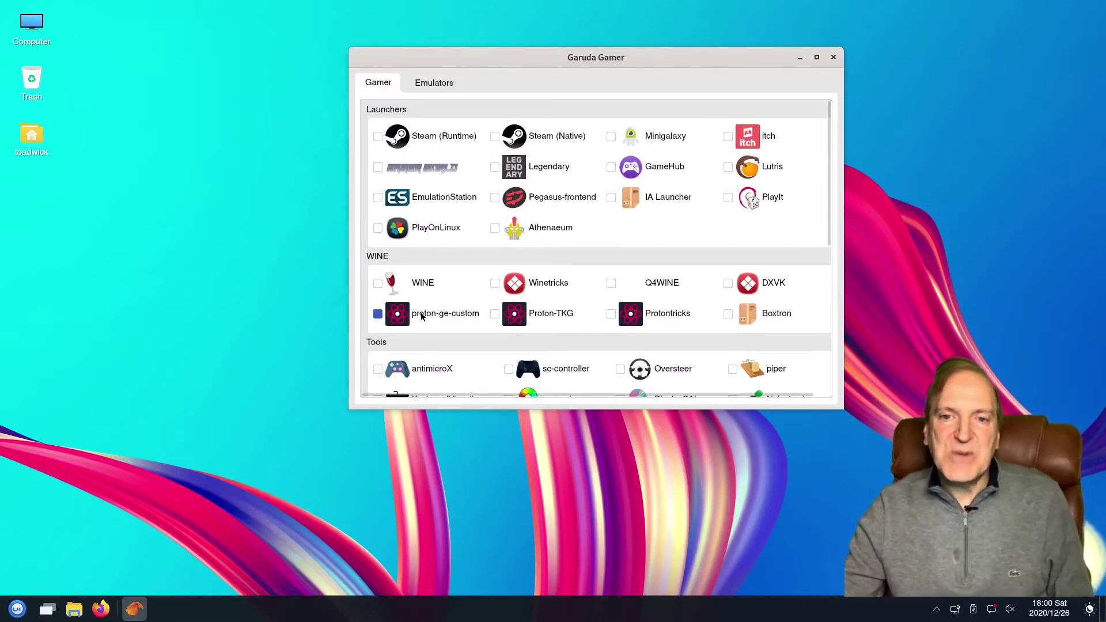
{"action": "left_click", "coordinate": [417, 314]}
{"action": "left_click", "coordinate": [397, 235]}
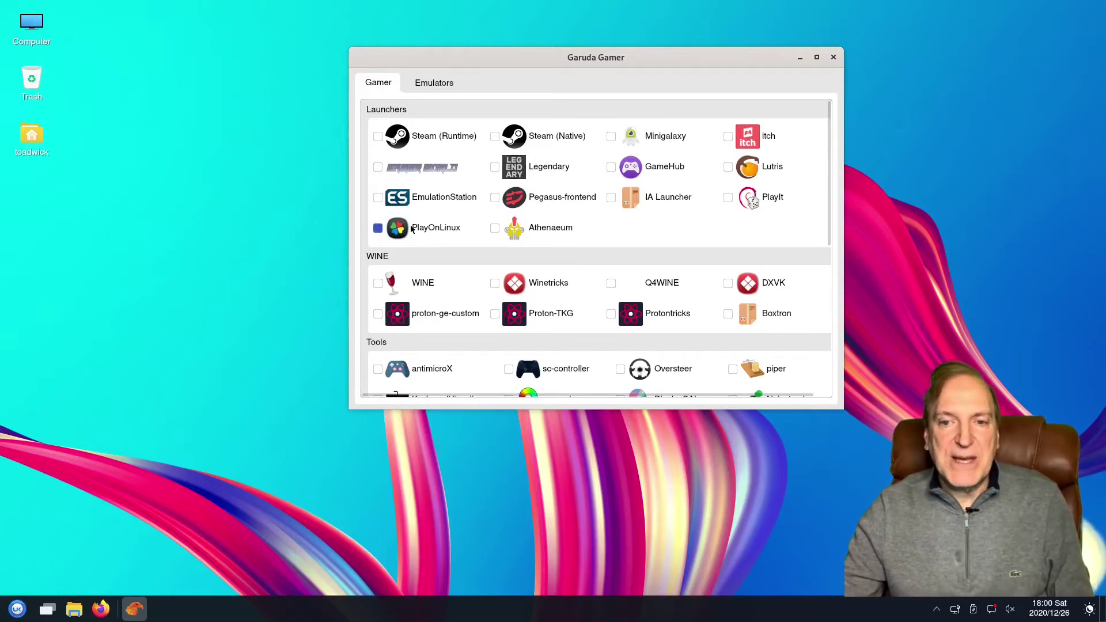
{"action": "left_click", "coordinate": [411, 229]}
{"action": "left_click", "coordinate": [782, 173]}
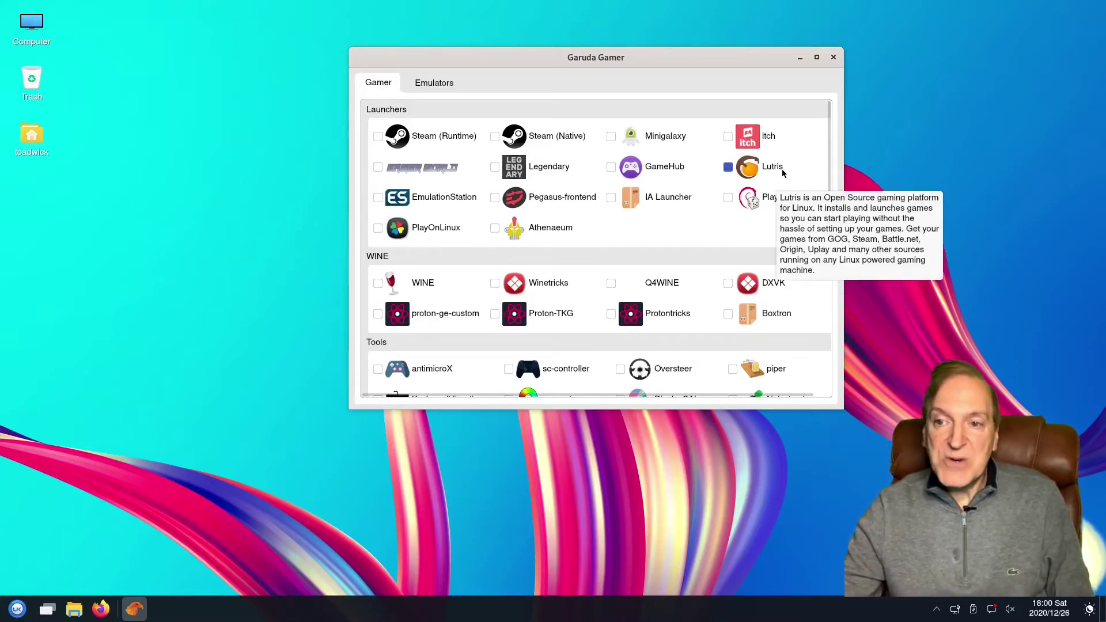
{"action": "left_click", "coordinate": [770, 168]}
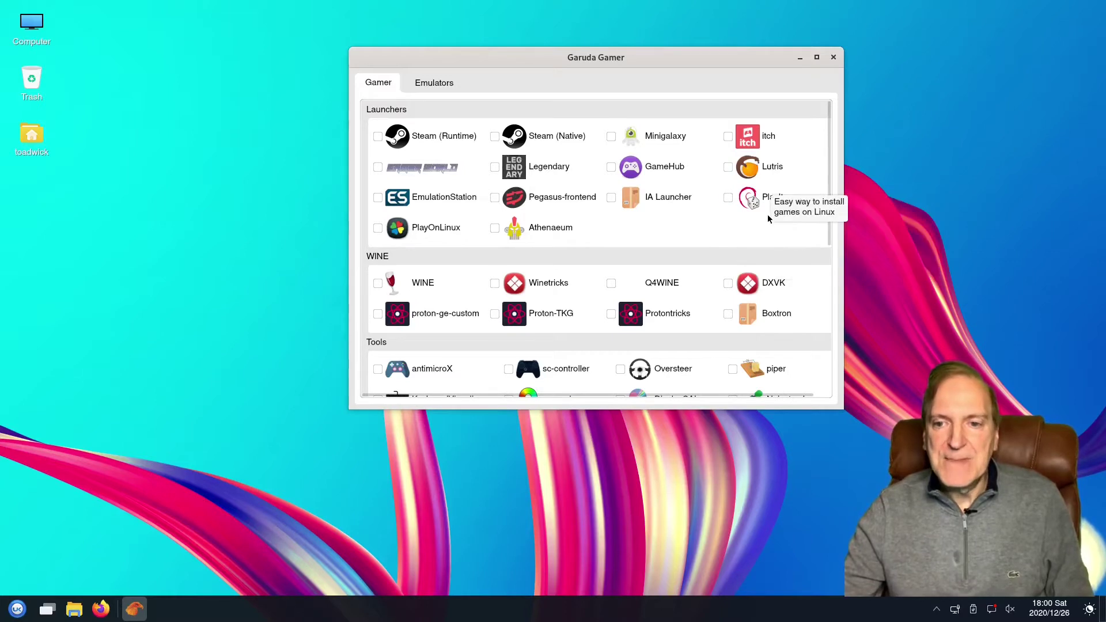
{"action": "left_click", "coordinate": [703, 316]}
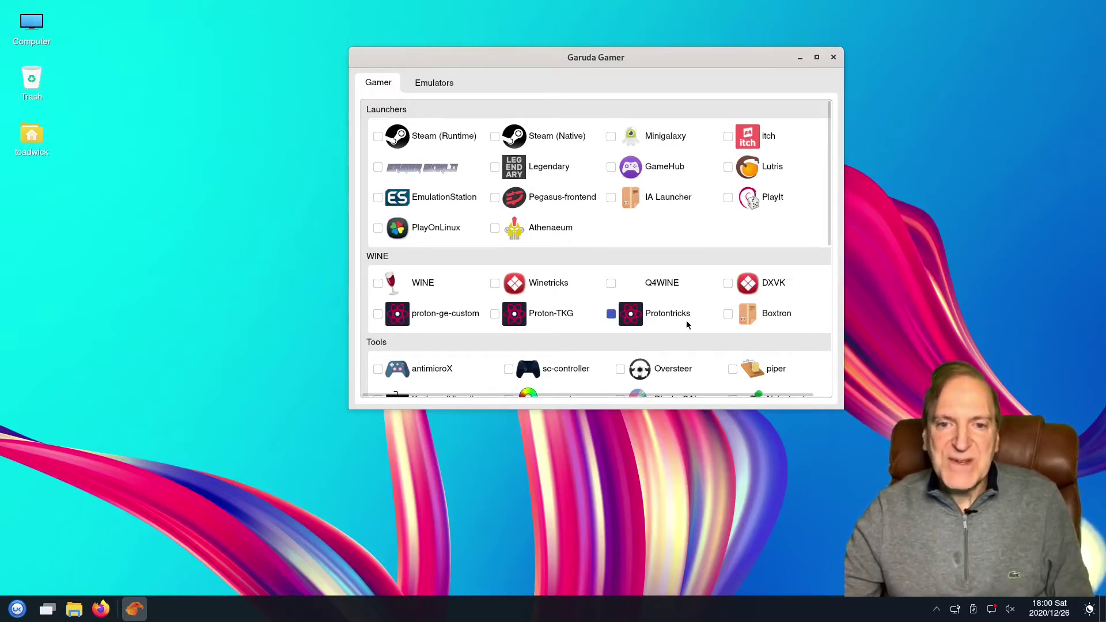
{"action": "left_click", "coordinate": [686, 323]}
Look through the gaming tools and controller drivers offered in Garuda Gamer and return to the launchers.
{"action": "scroll", "coordinate": [689, 311], "scroll_direction": "down", "scroll_amount": 3}
{"action": "left_click", "coordinate": [689, 314]}
{"action": "scroll", "coordinate": [689, 315], "scroll_direction": "down", "scroll_amount": 2}
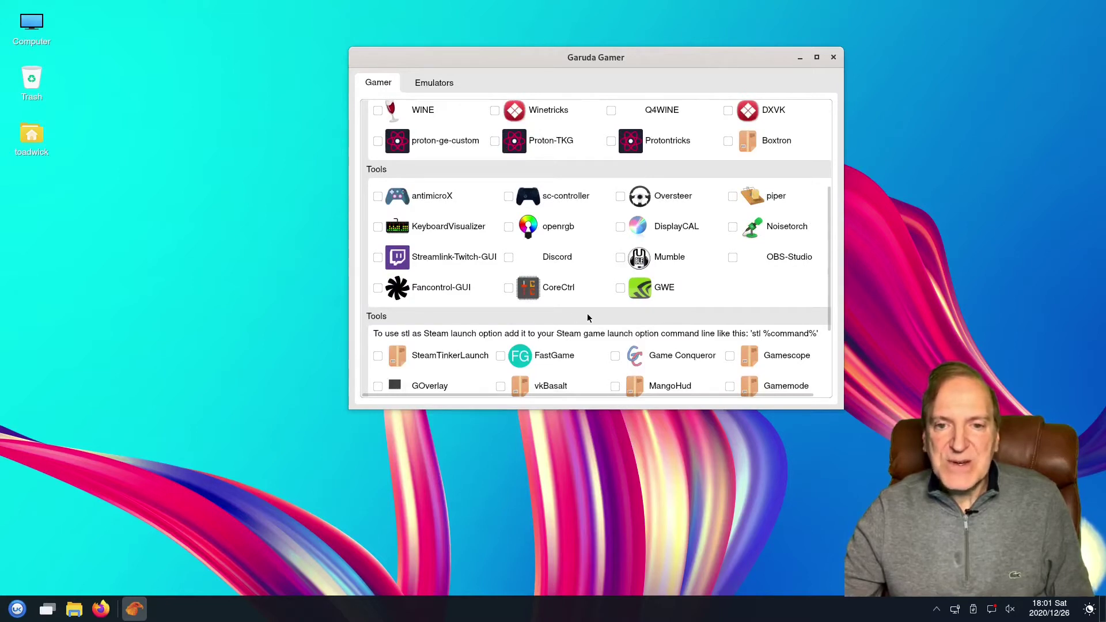
{"action": "scroll", "coordinate": [729, 308], "scroll_direction": "down", "scroll_amount": 1}
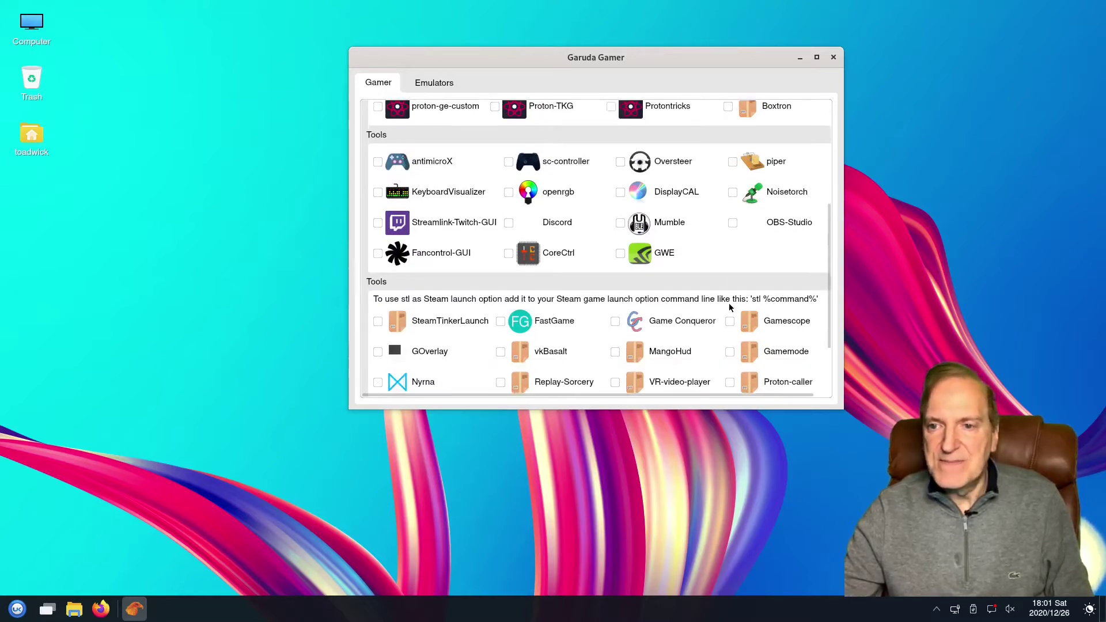
{"action": "scroll", "coordinate": [729, 307], "scroll_direction": "down", "scroll_amount": 2}
{"action": "left_click", "coordinate": [729, 310]}
{"action": "scroll", "coordinate": [709, 322], "scroll_direction": "down", "scroll_amount": 1}
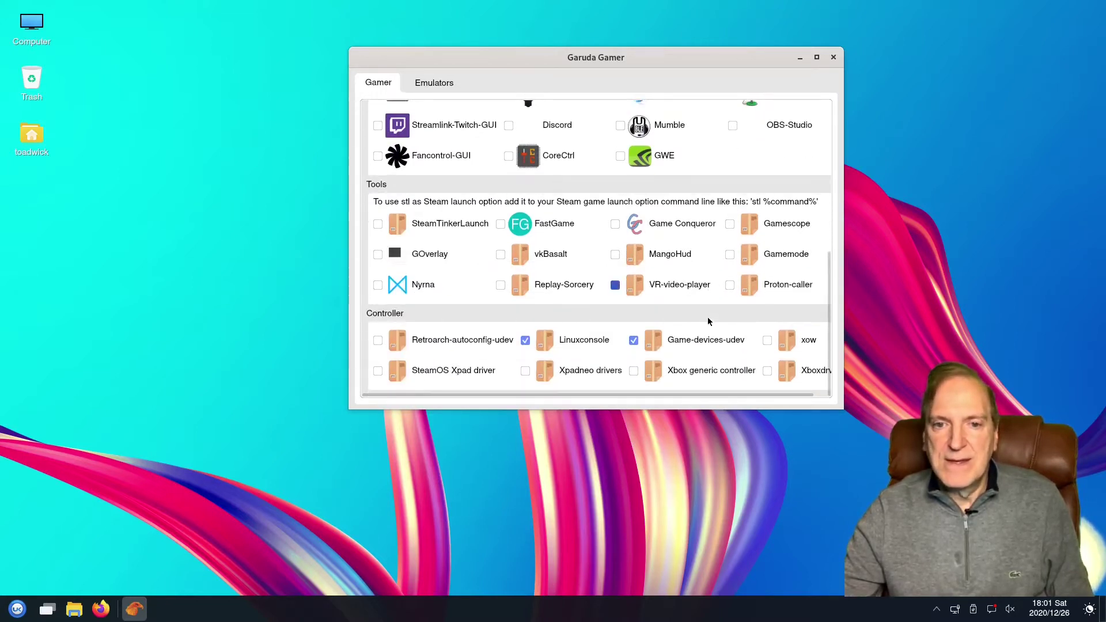
{"action": "scroll", "coordinate": [655, 324], "scroll_direction": "up", "scroll_amount": 5}
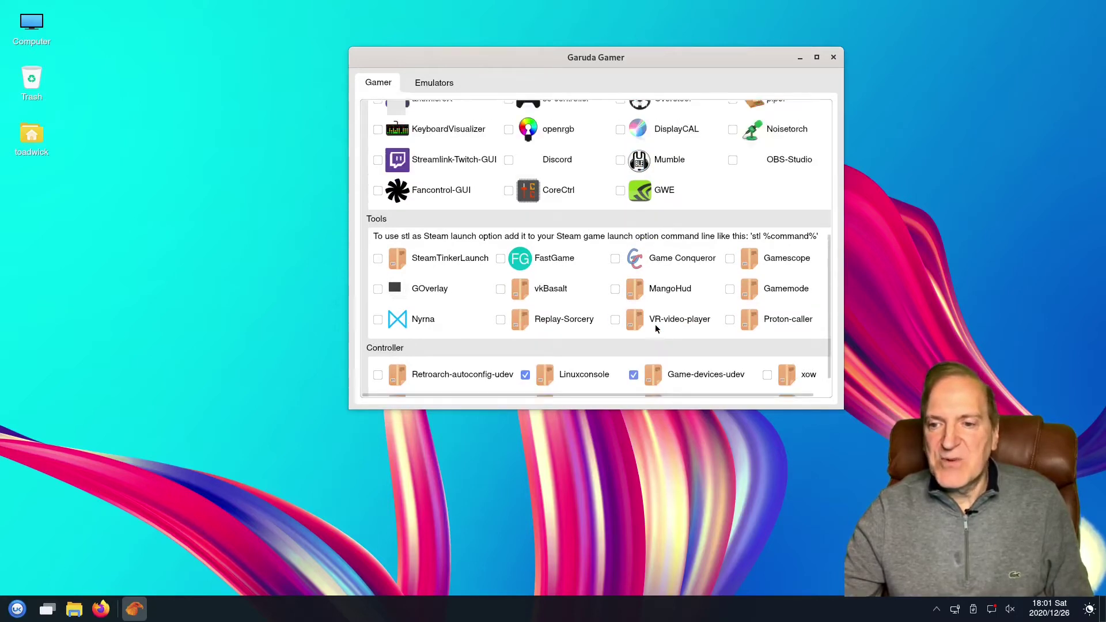
{"action": "scroll", "coordinate": [650, 326], "scroll_direction": "up", "scroll_amount": 4}
{"action": "scroll", "coordinate": [639, 327], "scroll_direction": "down", "scroll_amount": 4}
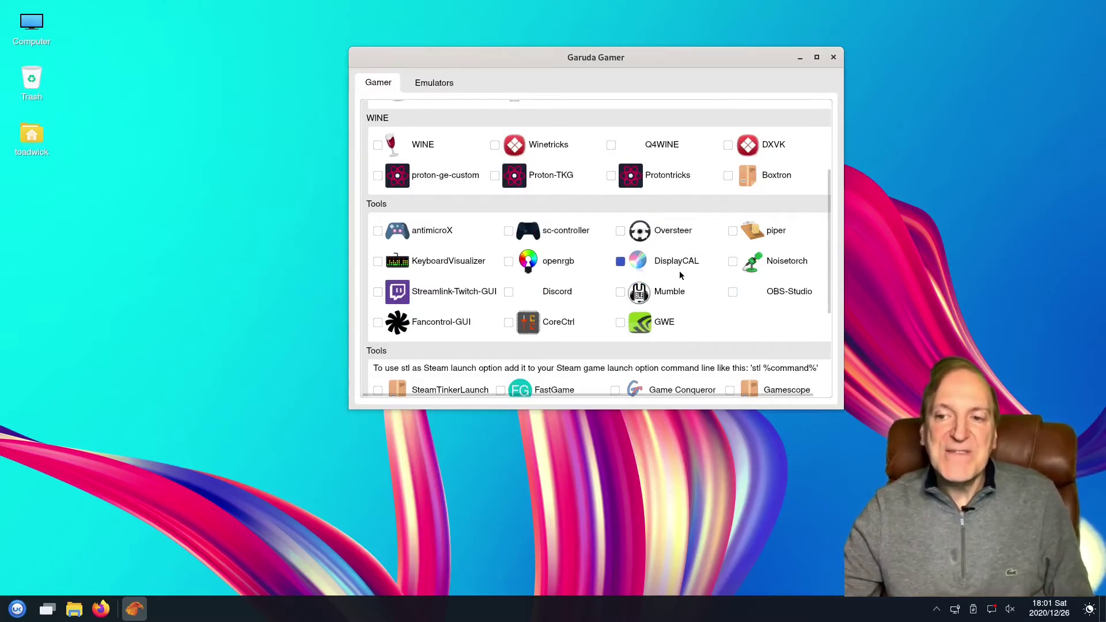
{"action": "scroll", "coordinate": [595, 257], "scroll_direction": "up", "scroll_amount": 4}
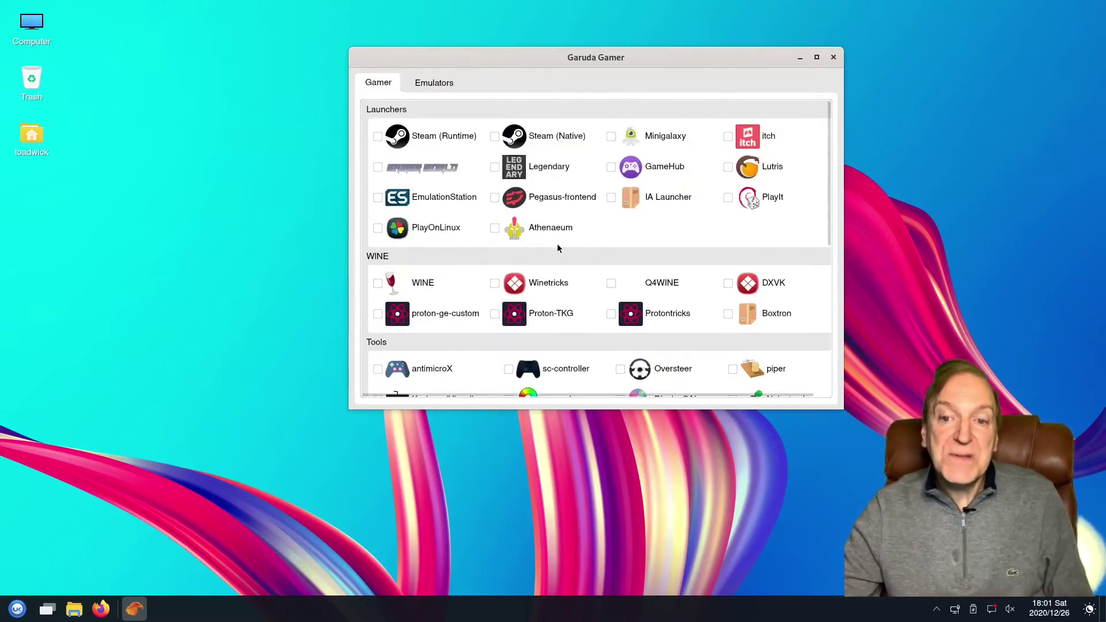
Show the available emulators in Garuda Gamer and bring its window in front of the new mirrorlist.
{"action": "left_click", "coordinate": [447, 84]}
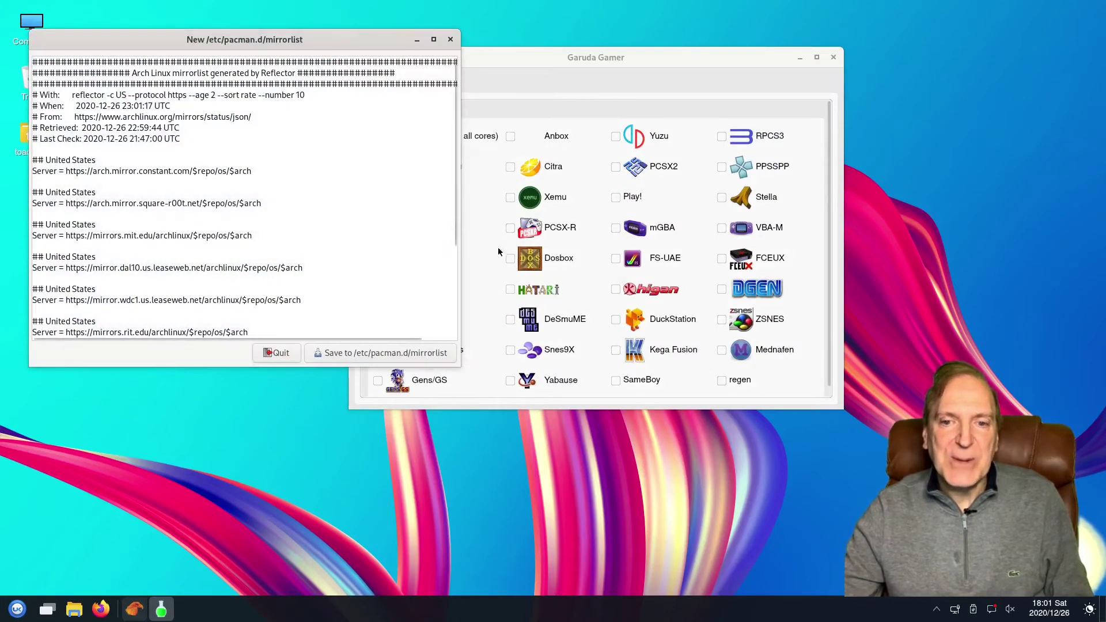
{"action": "left_click", "coordinate": [562, 54]}
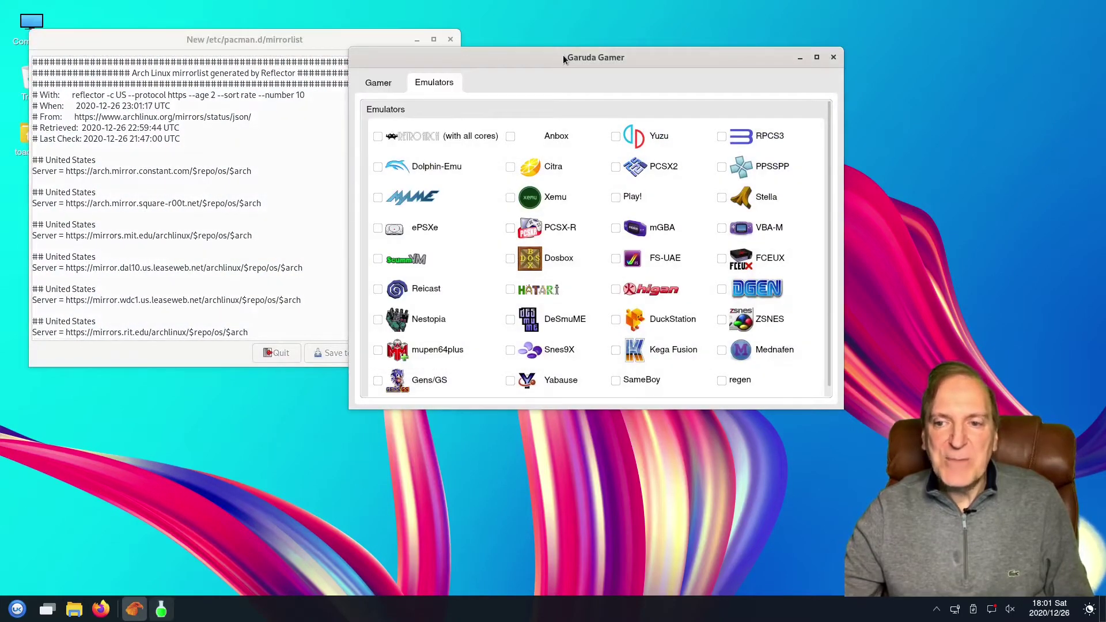
Move the Garuda Gamer window clear of the mirrorlist, return to its launchers page and close Garuda Gamer.
{"action": "left_click_drag", "start_coordinate": [562, 55], "coordinate": [710, 67]}
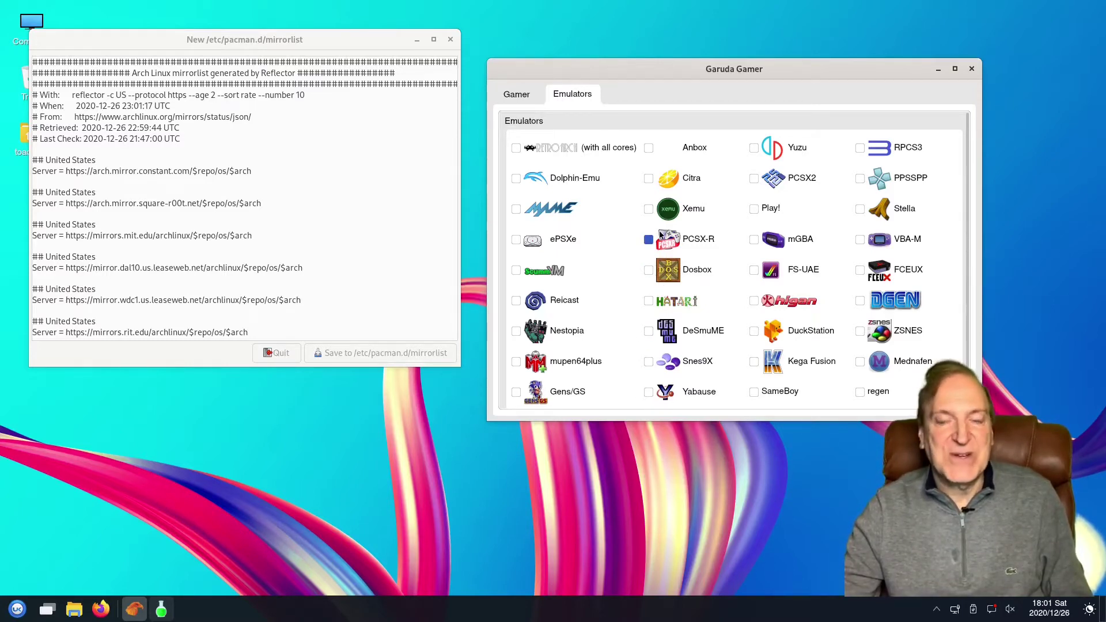
{"action": "left_click", "coordinate": [516, 94]}
{"action": "left_click_drag", "start_coordinate": [601, 67], "coordinate": [566, 94]}
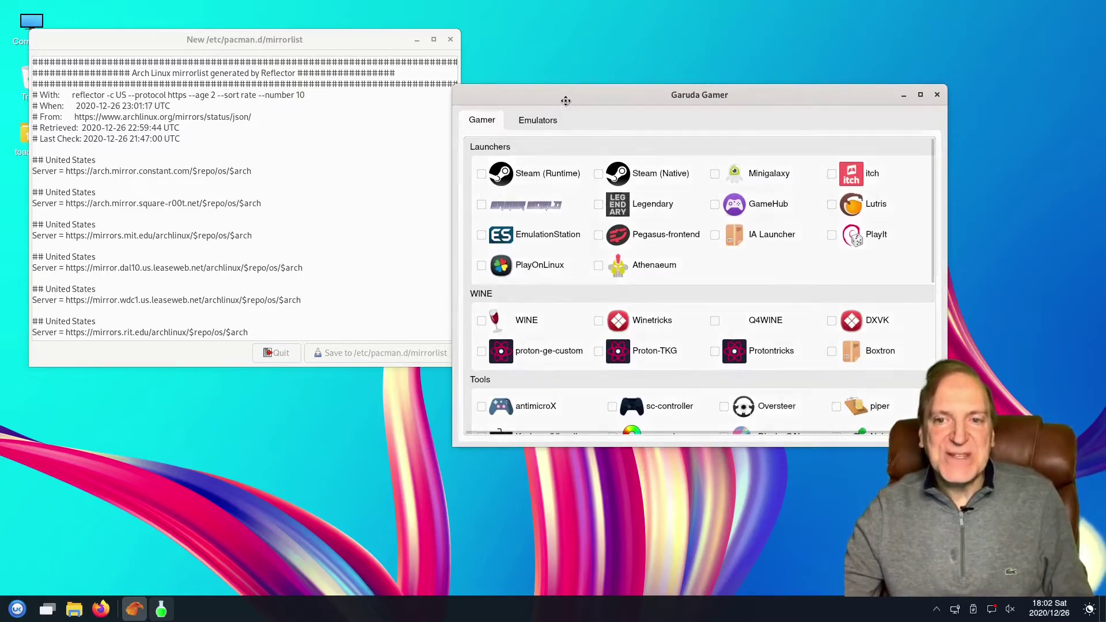
{"action": "left_click_drag", "start_coordinate": [565, 100], "coordinate": [574, 97]}
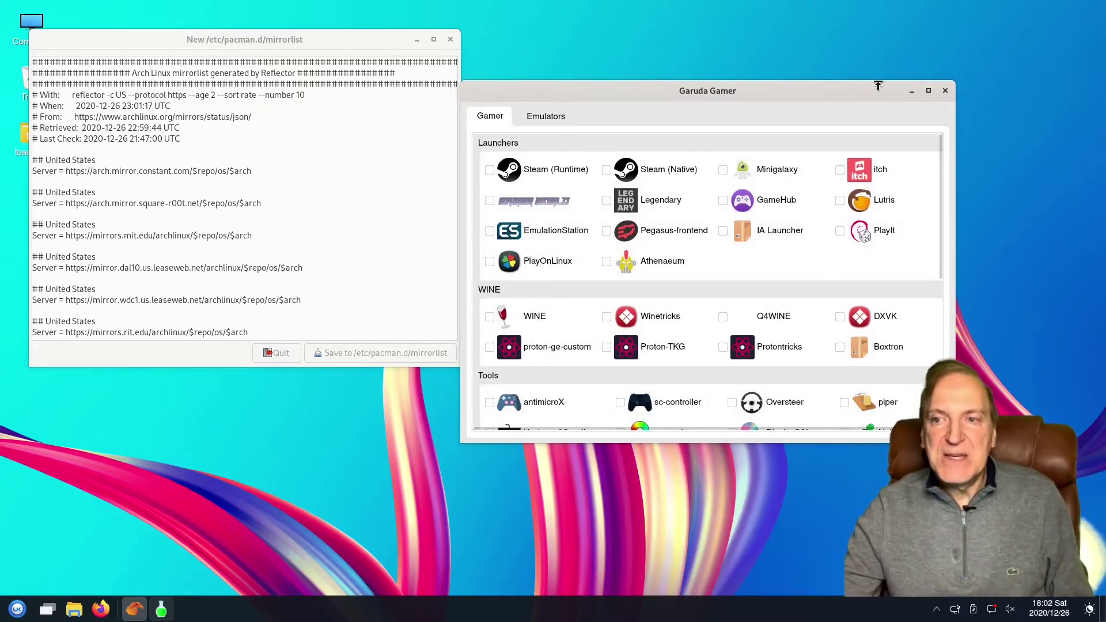
{"action": "left_click", "coordinate": [945, 91]}
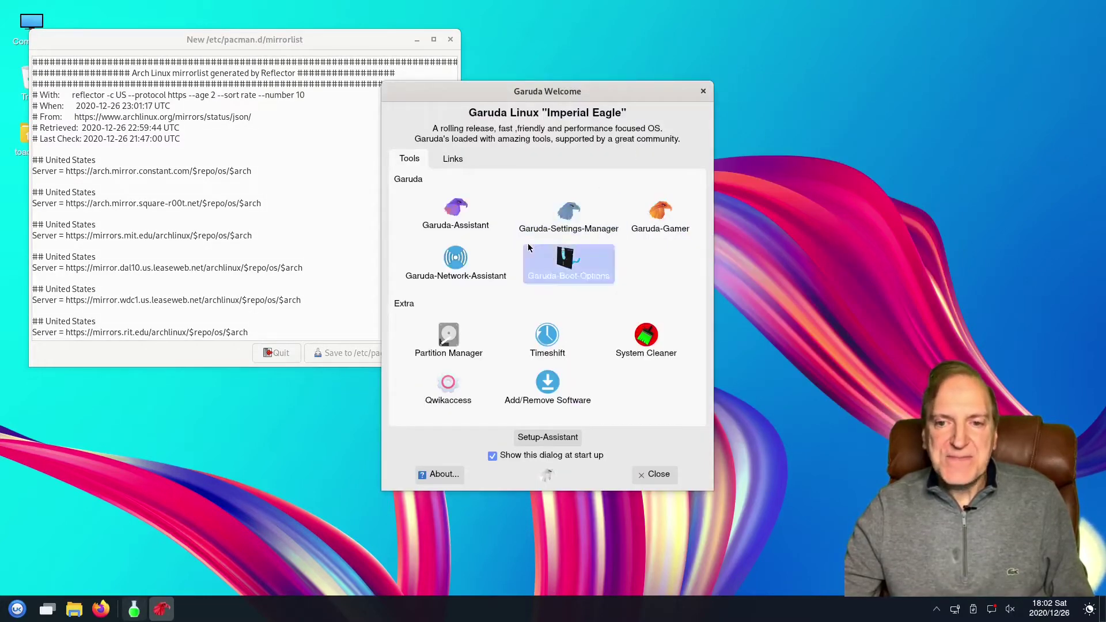
Open Garuda Settings Manager from Garuda Welcome, view the installed kernels and return to all settings.
{"action": "left_click", "coordinate": [568, 216]}
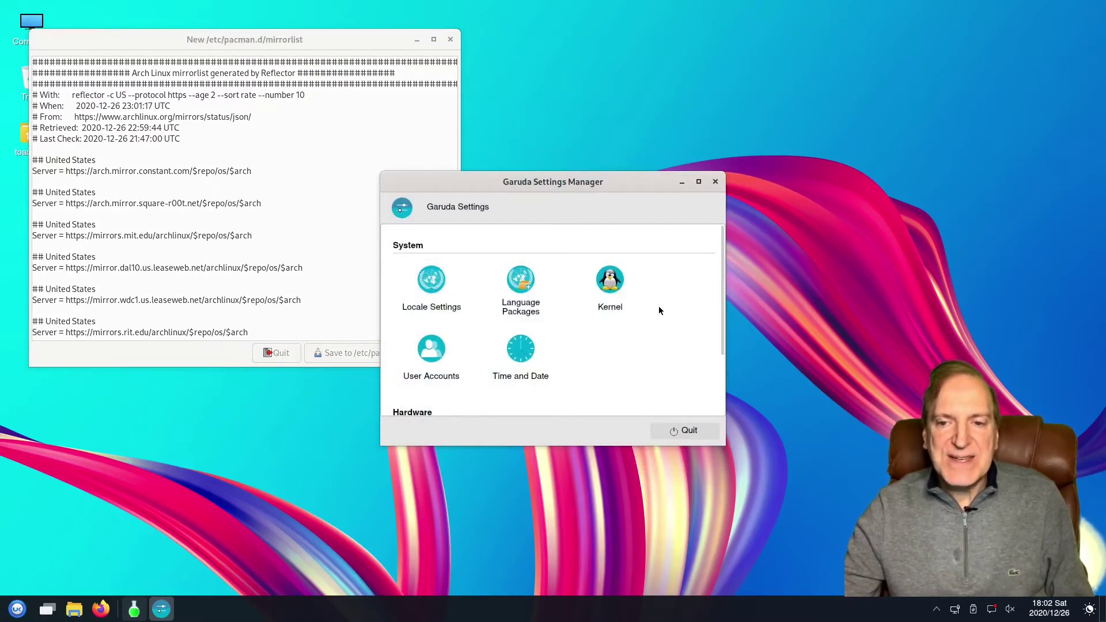
{"action": "left_click_drag", "start_coordinate": [721, 246], "coordinate": [724, 292]}
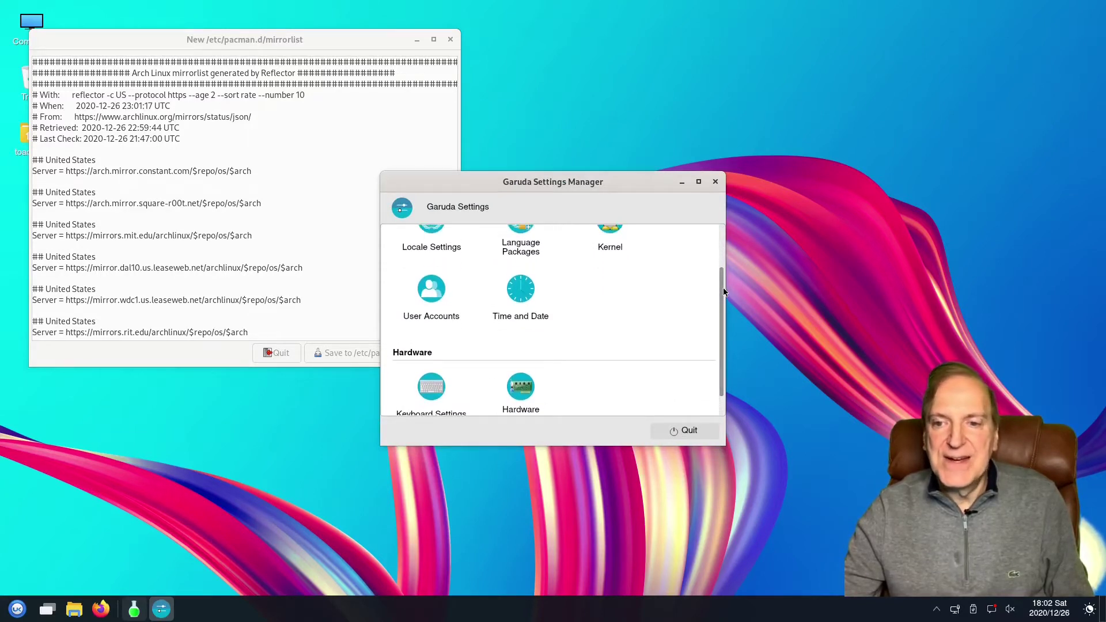
{"action": "scroll", "coordinate": [466, 265], "scroll_direction": "up", "scroll_amount": 1}
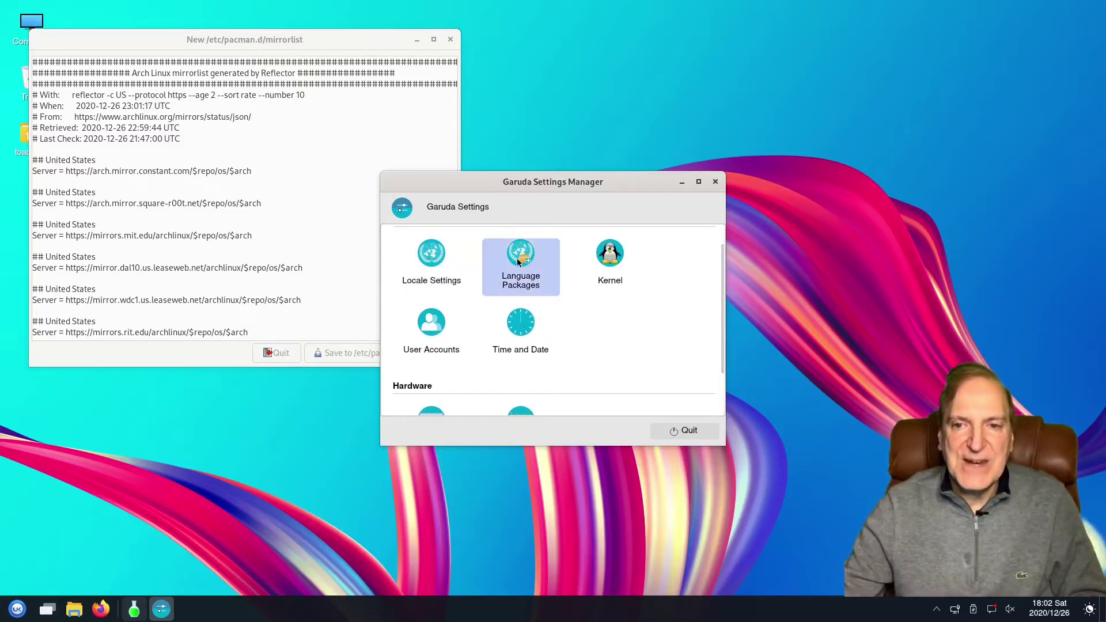
{"action": "left_click", "coordinate": [622, 261]}
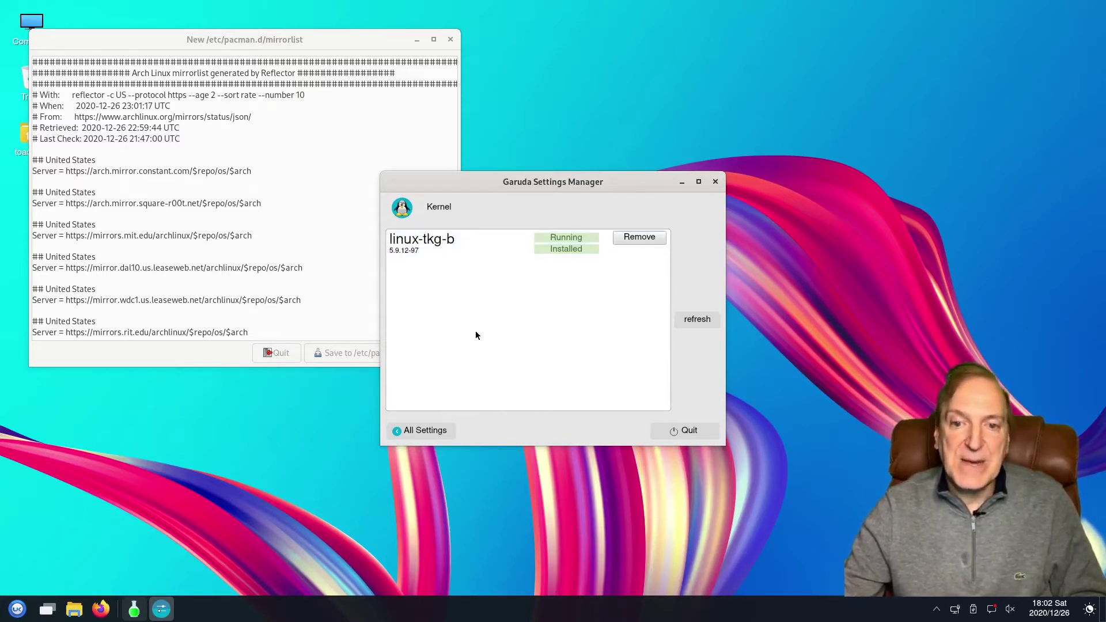
{"action": "left_click", "coordinate": [421, 434]}
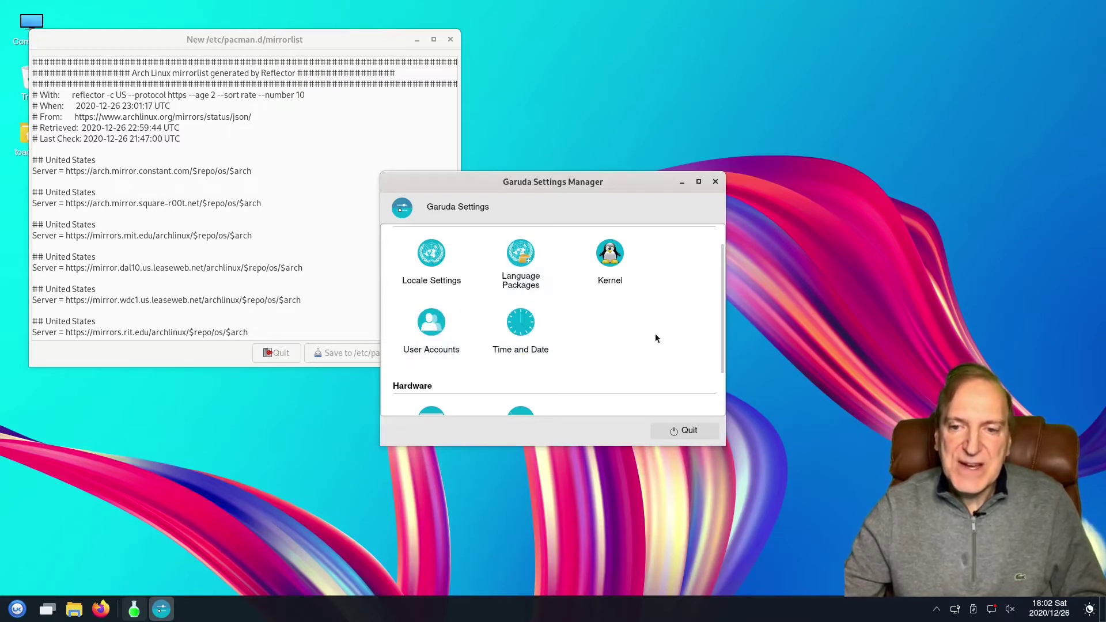
View the Hardware Configuration in a widened window with all devices shown, and quit Garuda Settings Manager.
{"action": "scroll", "coordinate": [655, 336], "scroll_direction": "down", "scroll_amount": 2}
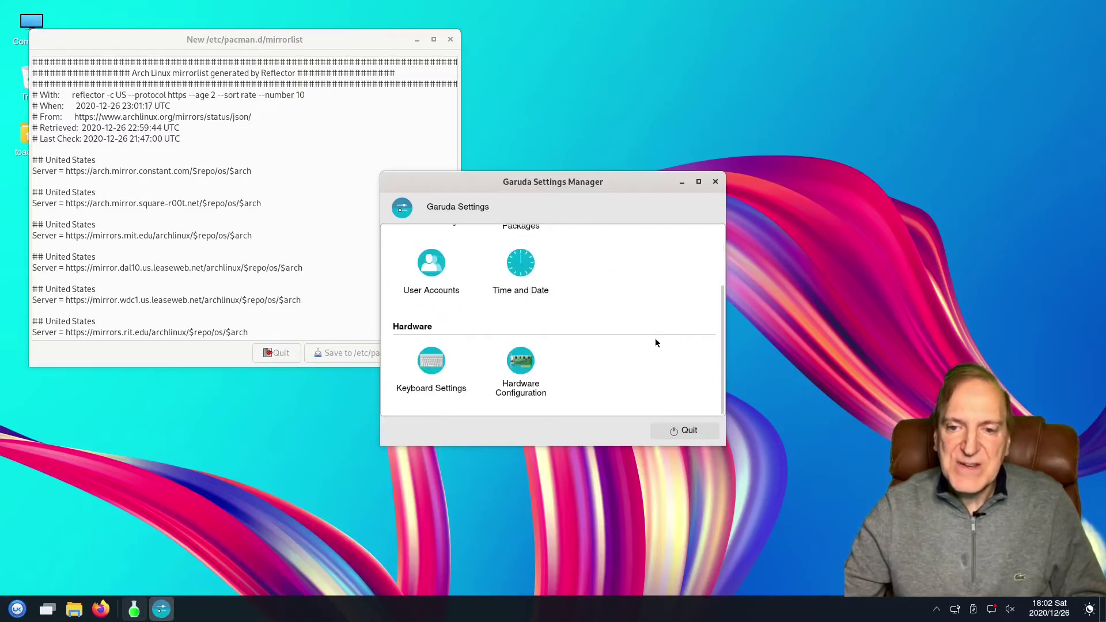
{"action": "left_click", "coordinate": [531, 369]}
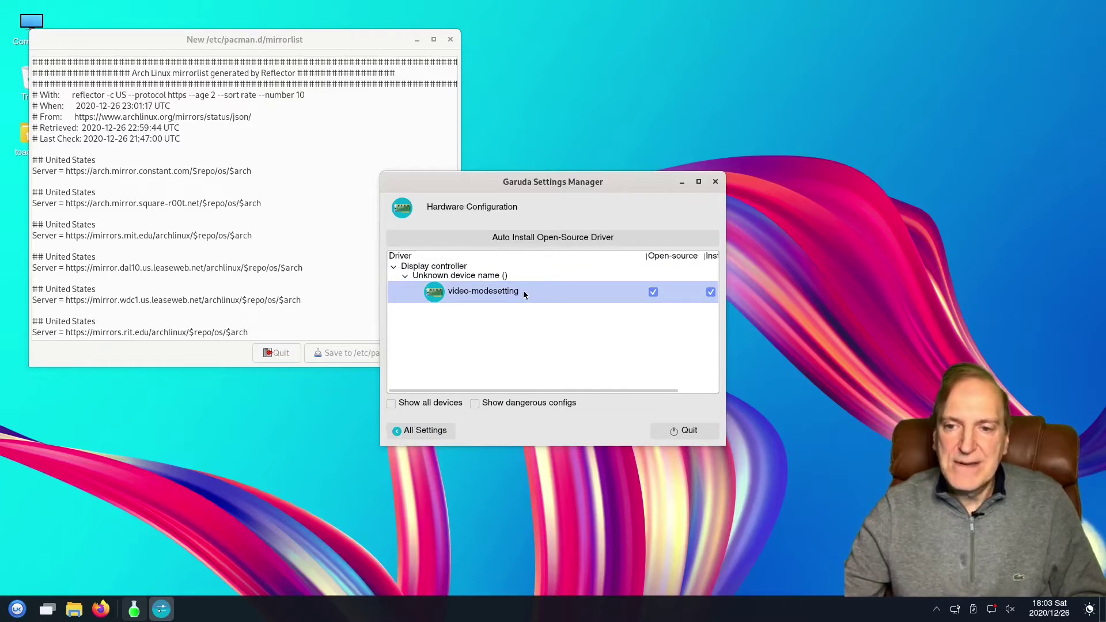
{"action": "left_click_drag", "start_coordinate": [721, 353], "coordinate": [806, 358]}
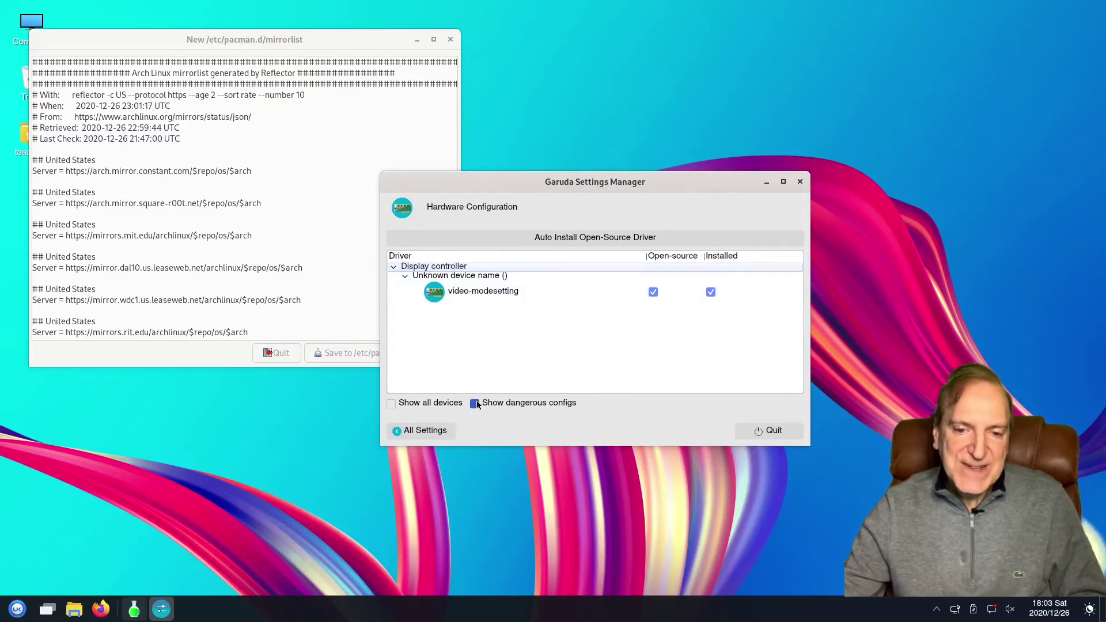
{"action": "left_click", "coordinate": [392, 403]}
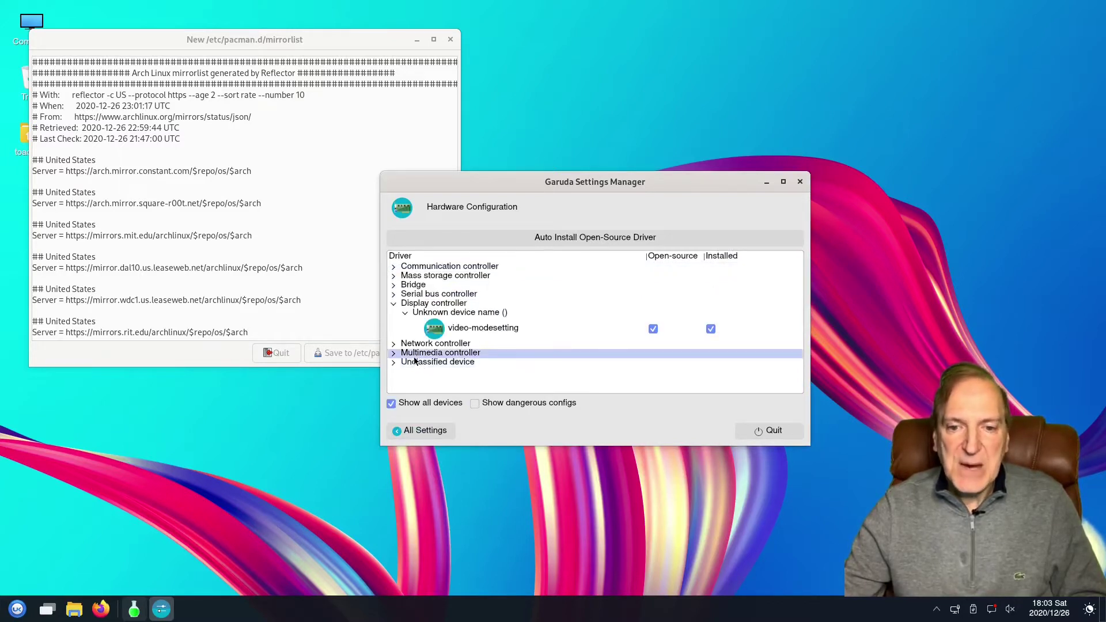
{"action": "left_click", "coordinate": [391, 404]}
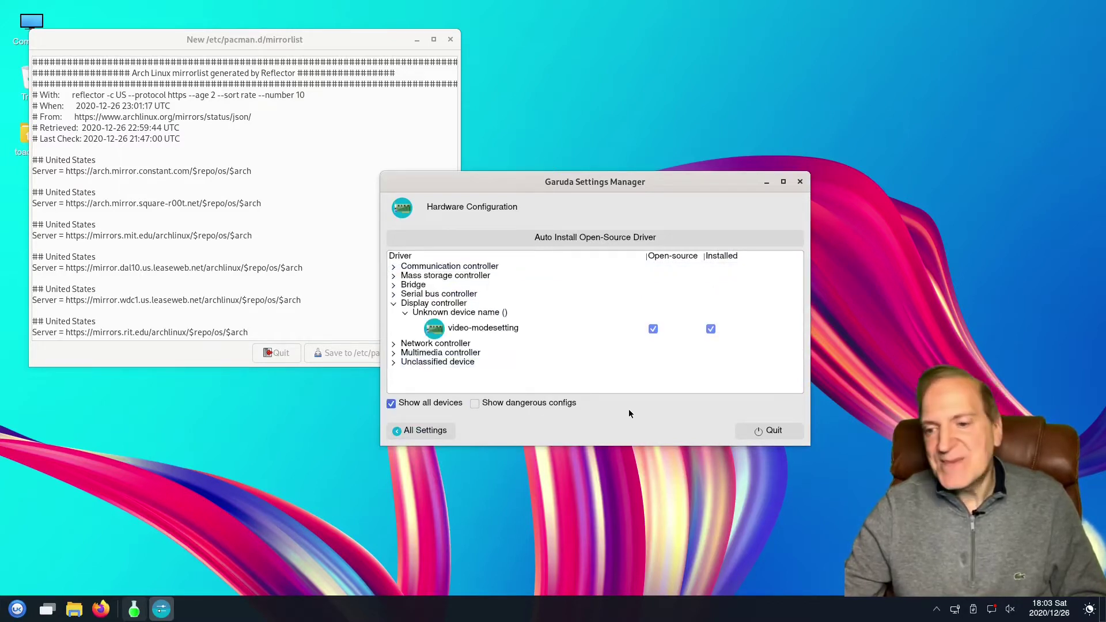
{"action": "left_click", "coordinate": [756, 433]}
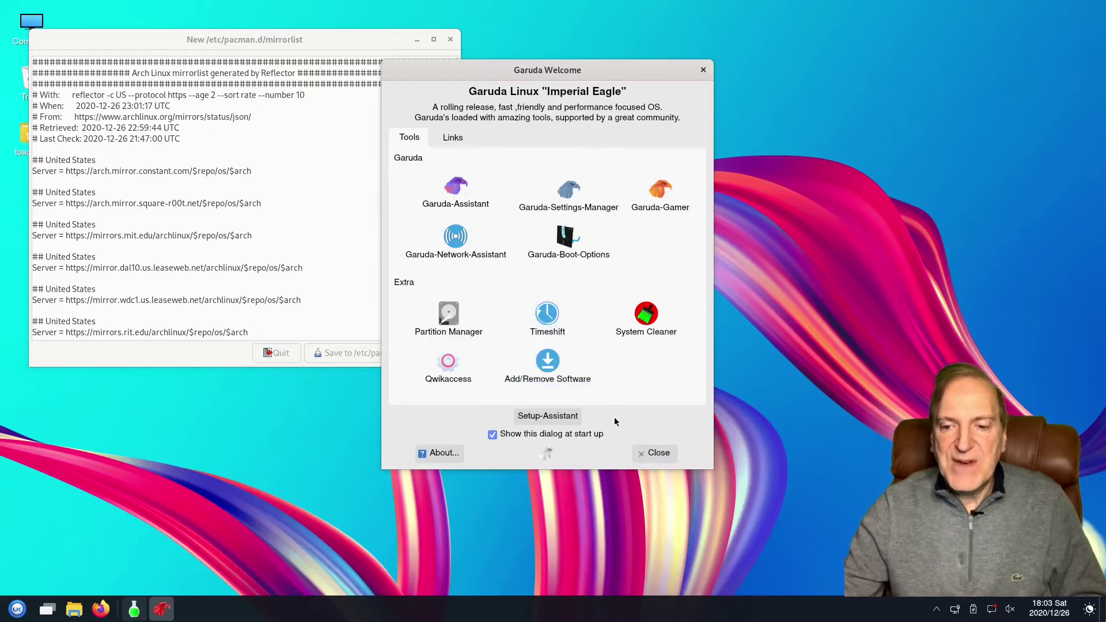
Close Garuda Welcome, then move and enlarge the new mirrorlist window to read its servers and close it.
{"action": "left_click", "coordinate": [655, 454]}
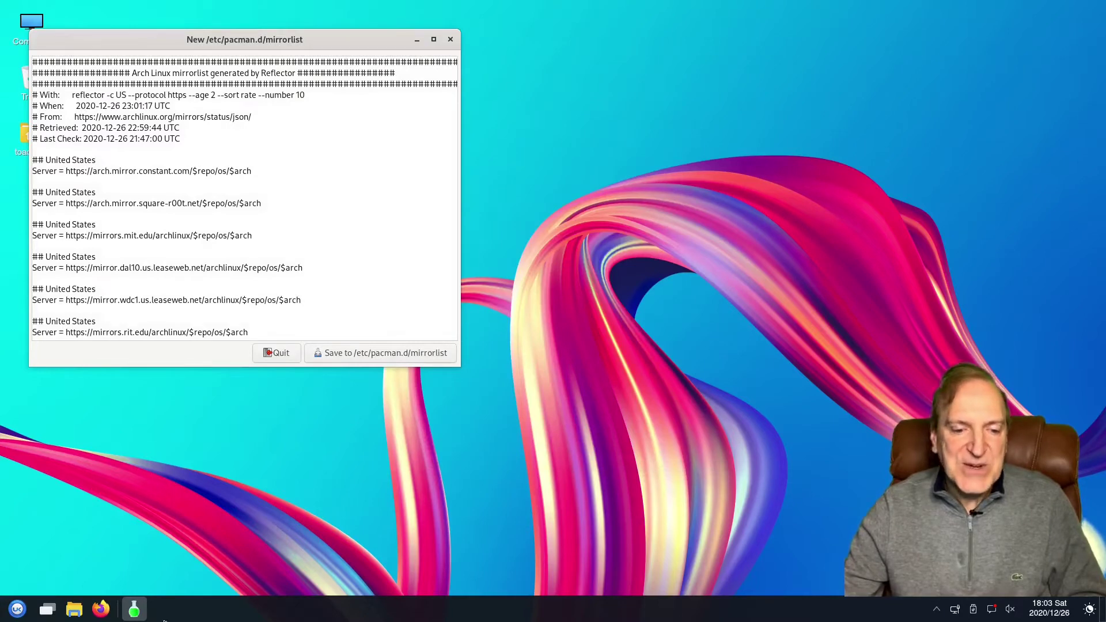
{"action": "left_click", "coordinate": [129, 612]}
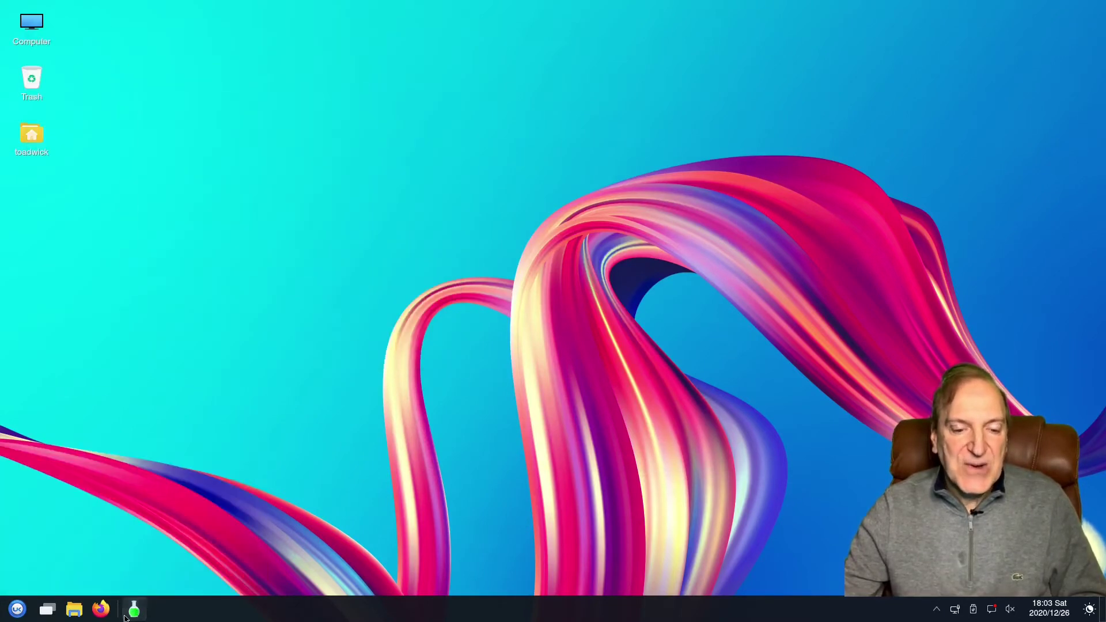
{"action": "left_click", "coordinate": [130, 612]}
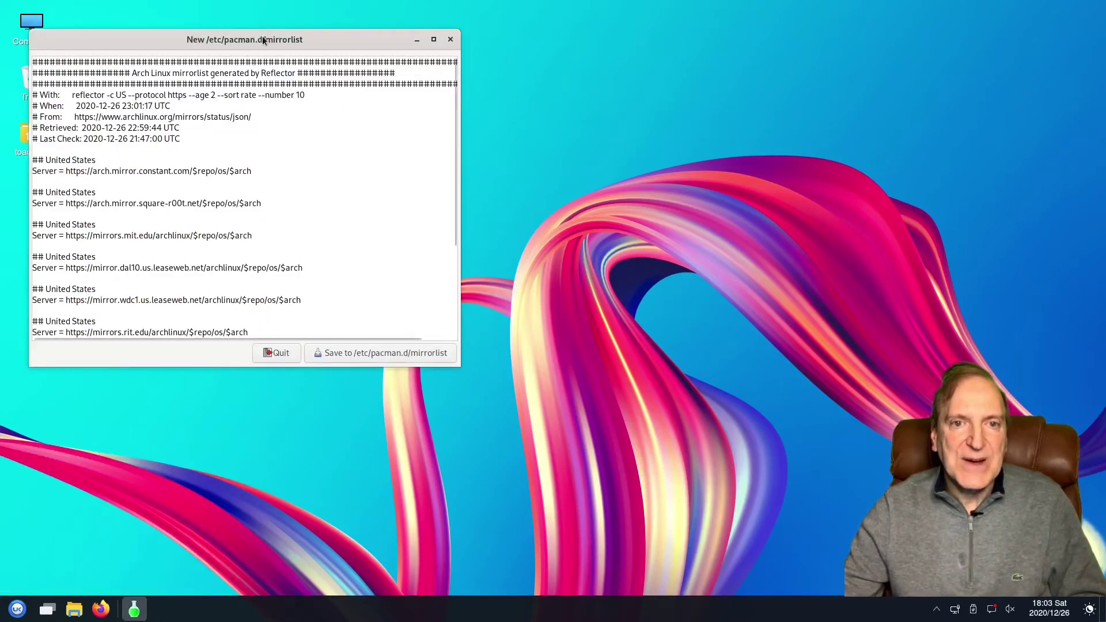
{"action": "left_click_drag", "start_coordinate": [262, 39], "coordinate": [457, 83]}
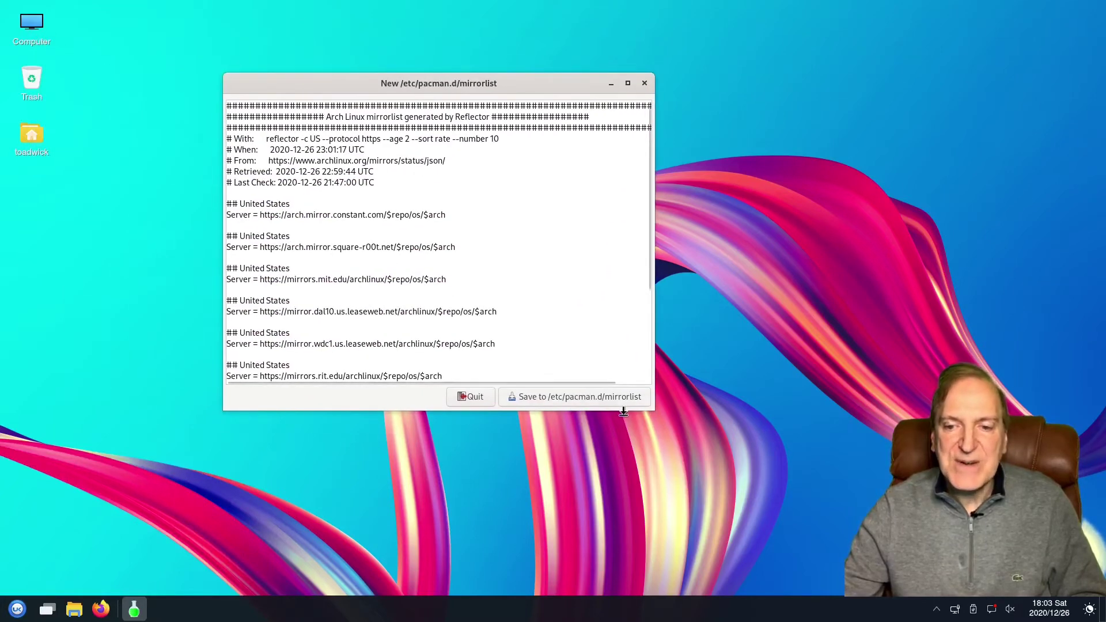
{"action": "left_click_drag", "start_coordinate": [654, 407], "coordinate": [750, 503]}
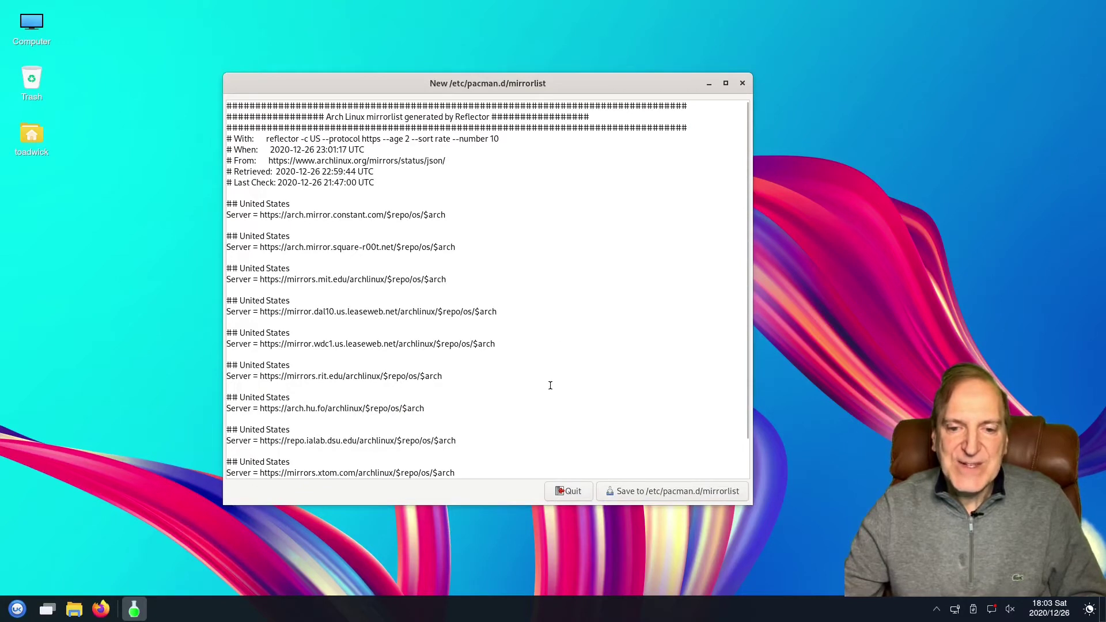
{"action": "left_click", "coordinate": [742, 84]}
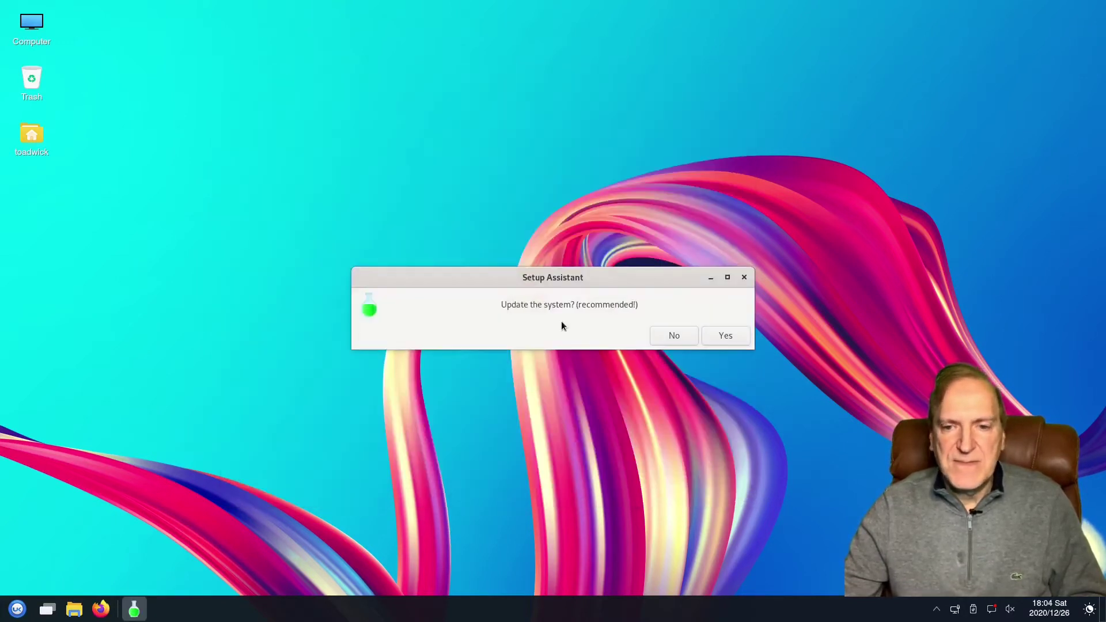
Accept the recommended system update in Setup Assistant and authorize it with the sudo password.
{"action": "left_click_drag", "start_coordinate": [593, 277], "coordinate": [590, 211]}
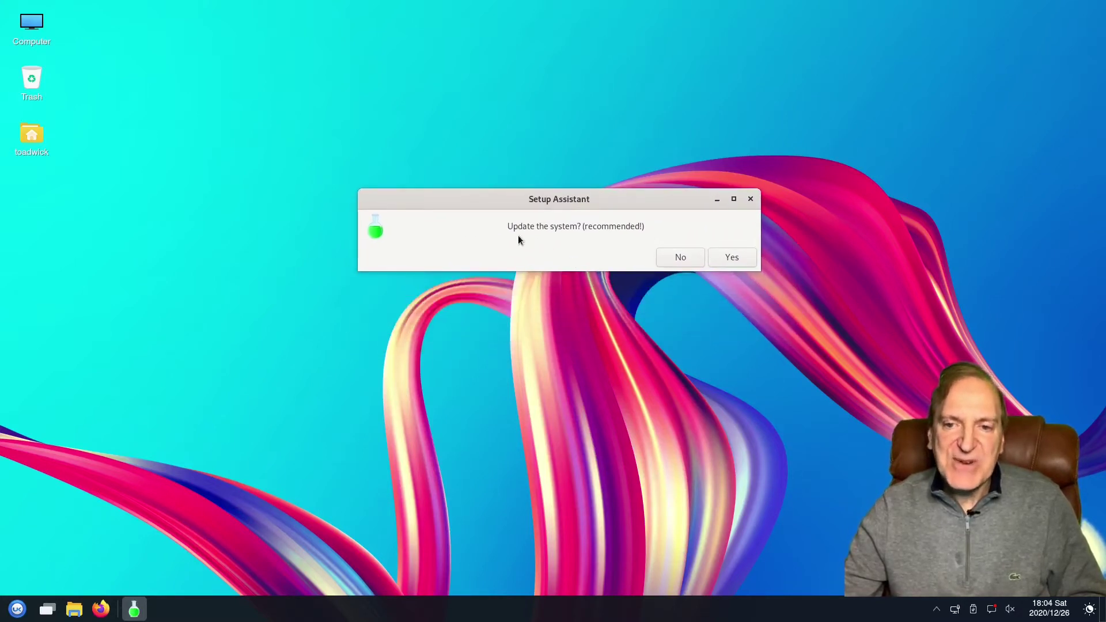
{"action": "left_click", "coordinate": [729, 260]}
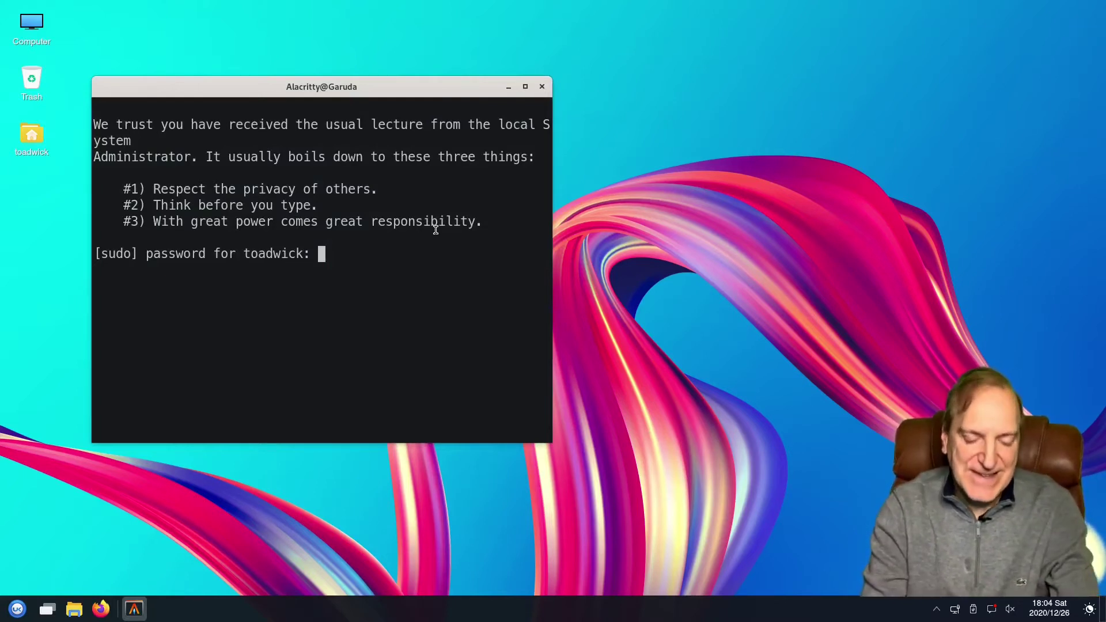
{"action": "type", "text": "****"}
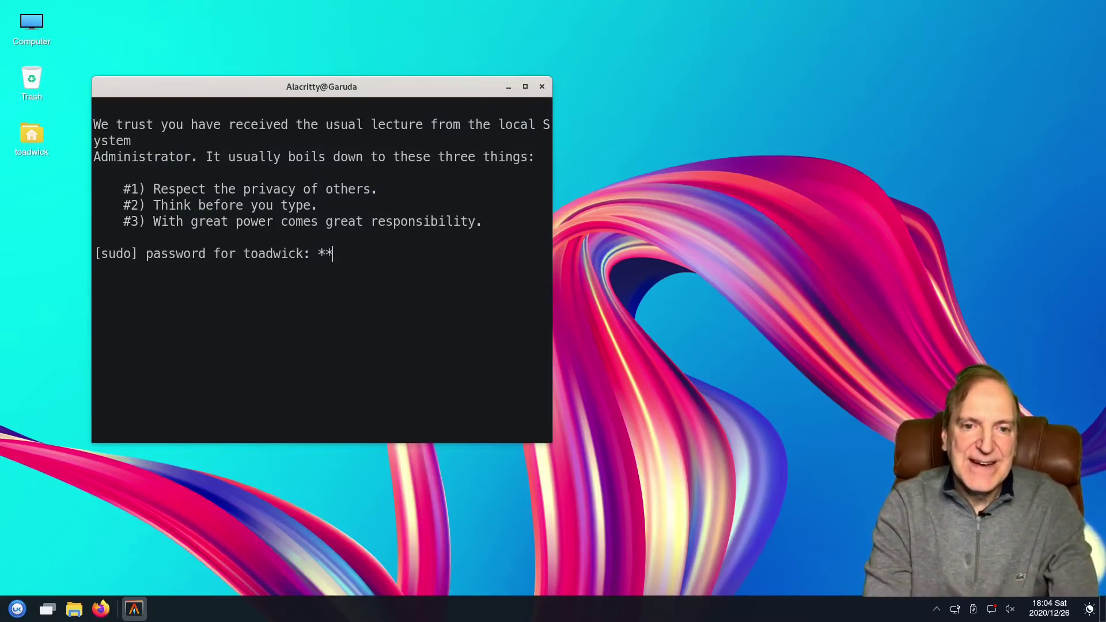
{"action": "type", "text": "***"}
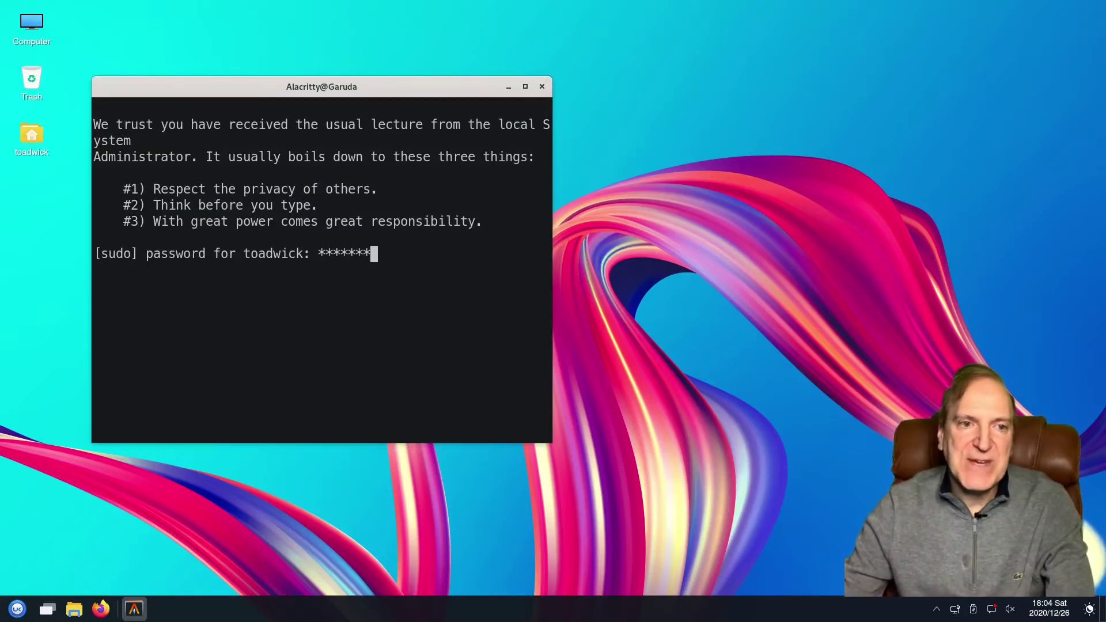
{"action": "key", "text": "Return"}
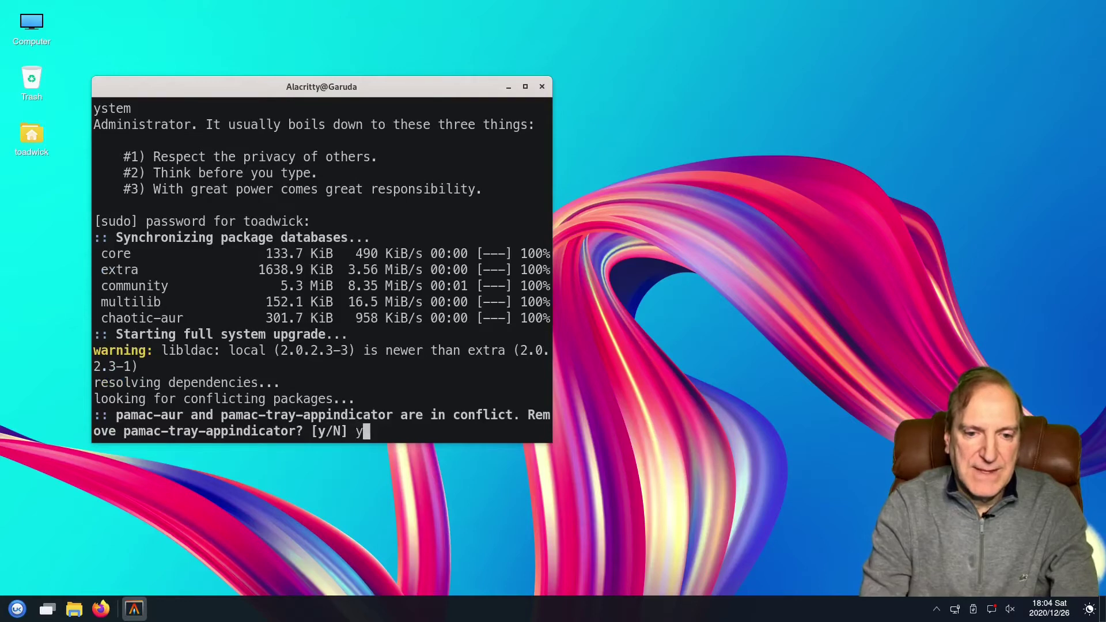
Agree to remove the conflicting pamac-tray-appindicator package and proceed with installing the system upgrade.
{"action": "key", "text": "Return"}
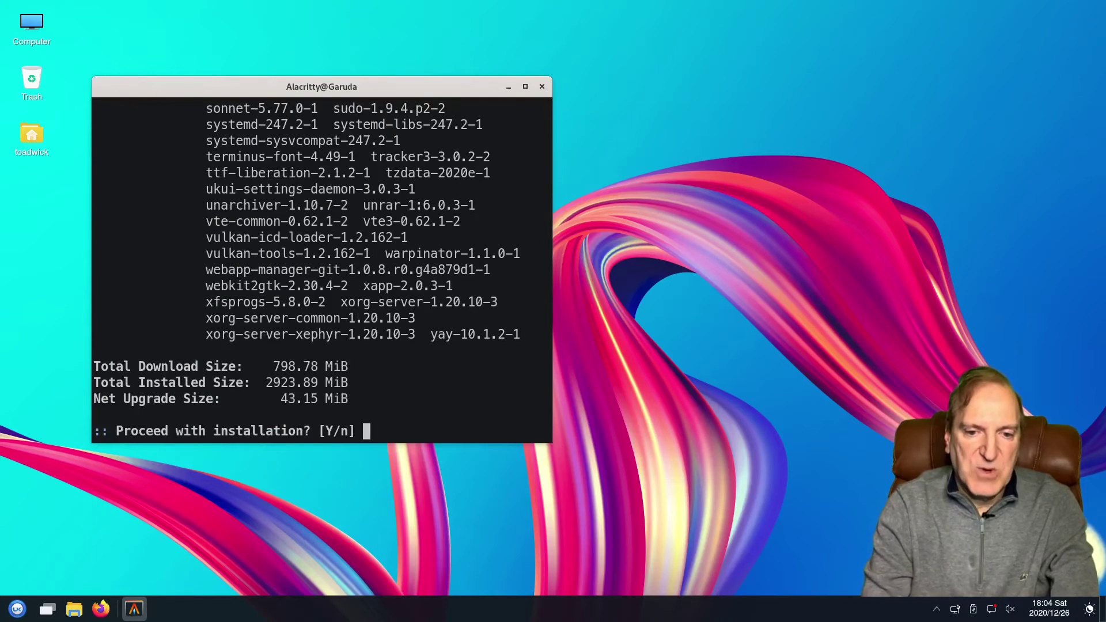
{"action": "type", "text": "y"}
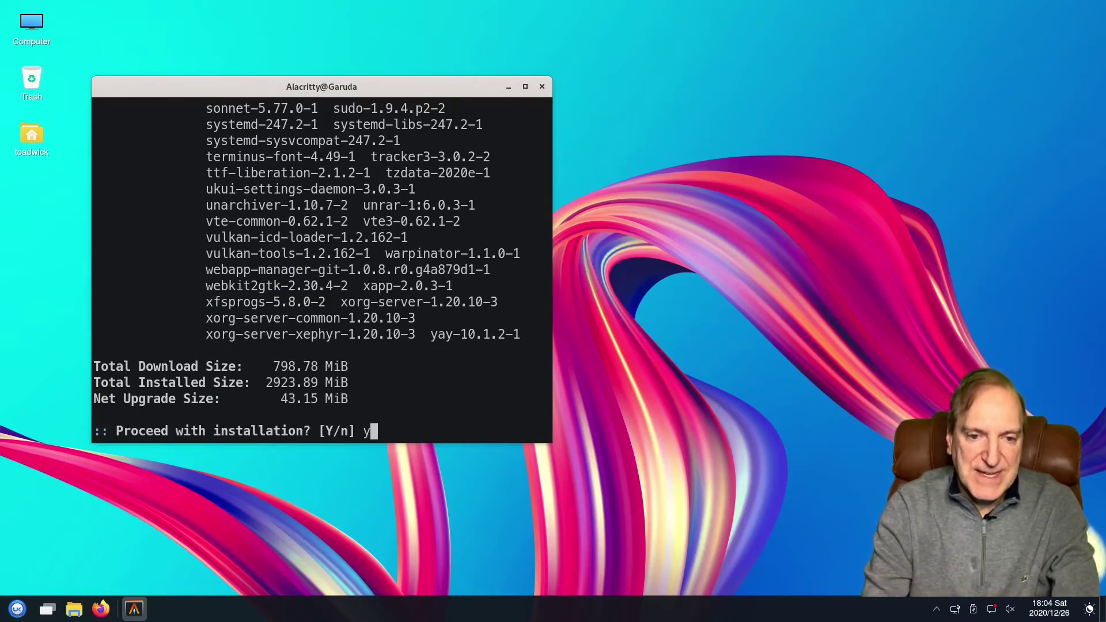
{"action": "key", "text": "Return"}
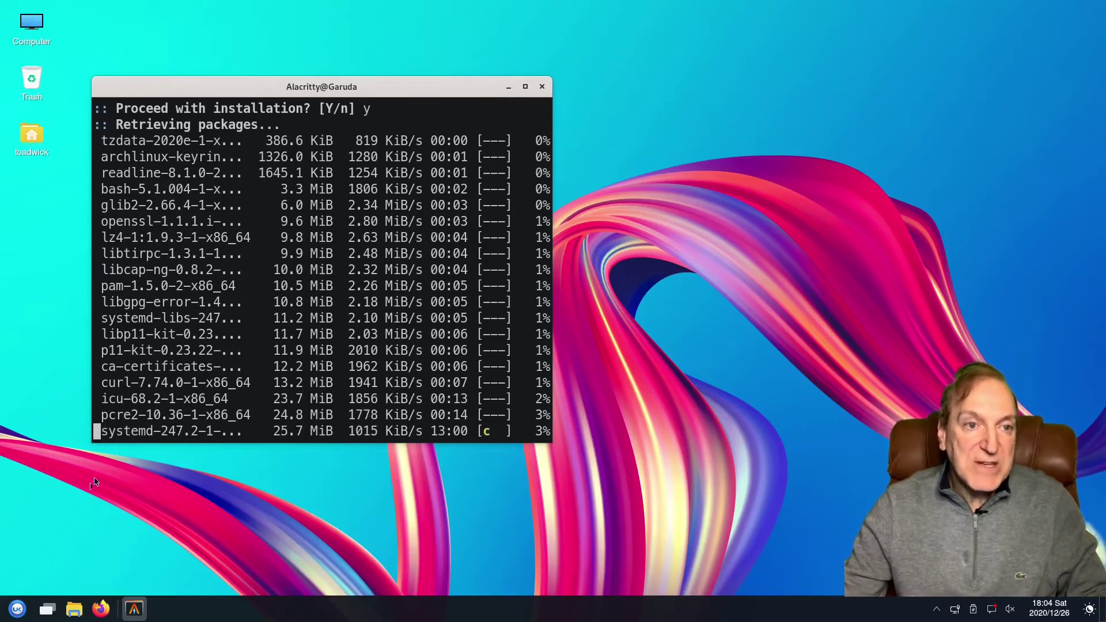
{"action": "left_click", "coordinate": [12, 610]}
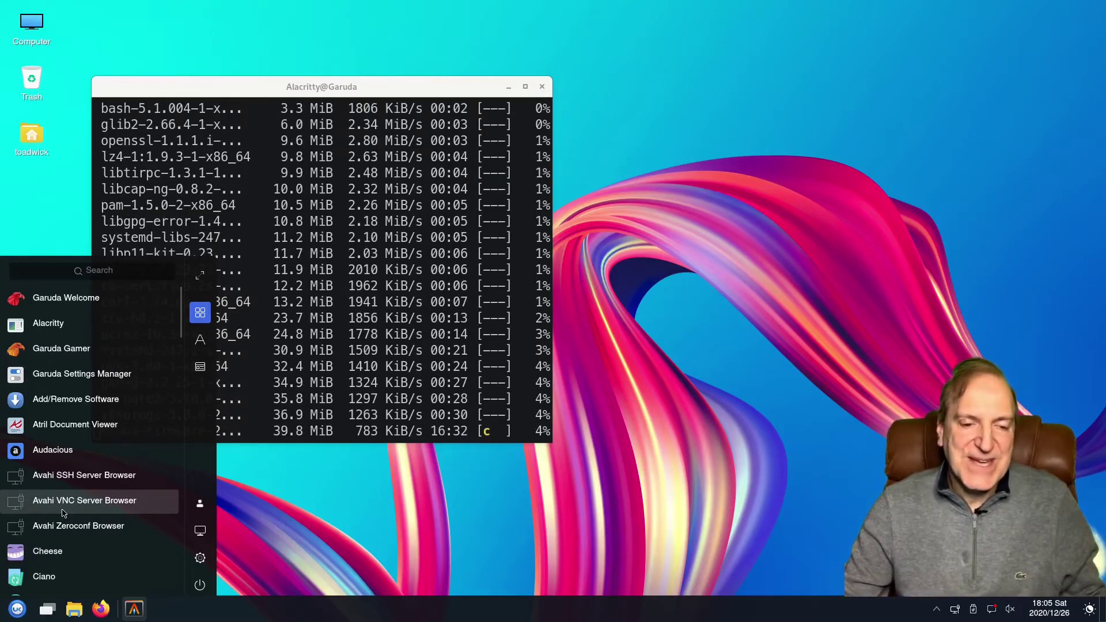
{"action": "left_click", "coordinate": [571, 551]}
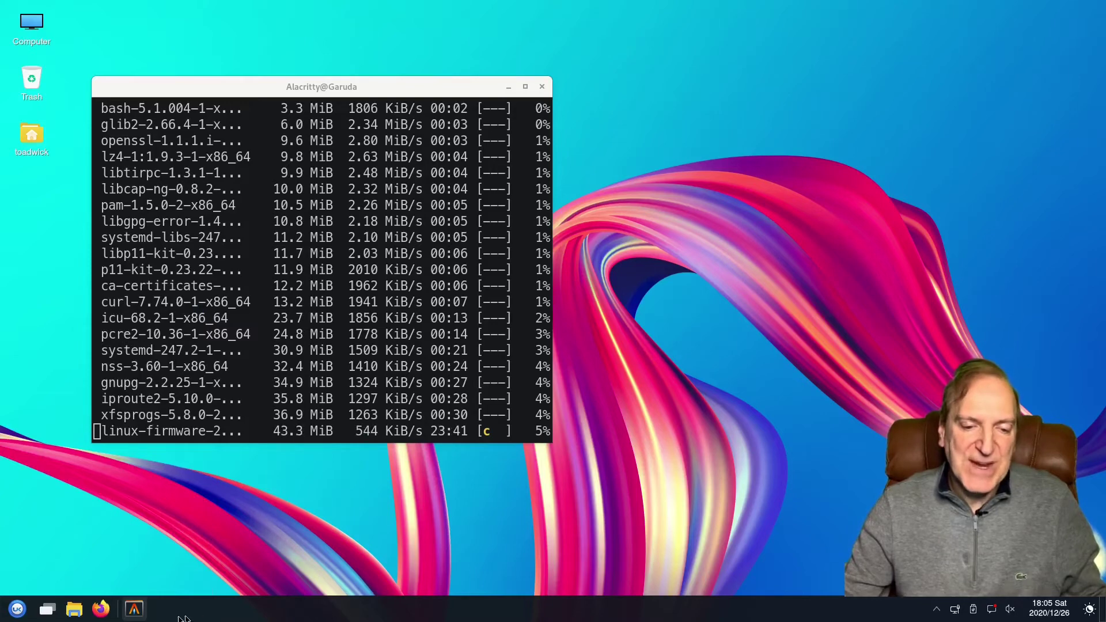
{"action": "left_click", "coordinate": [18, 609]}
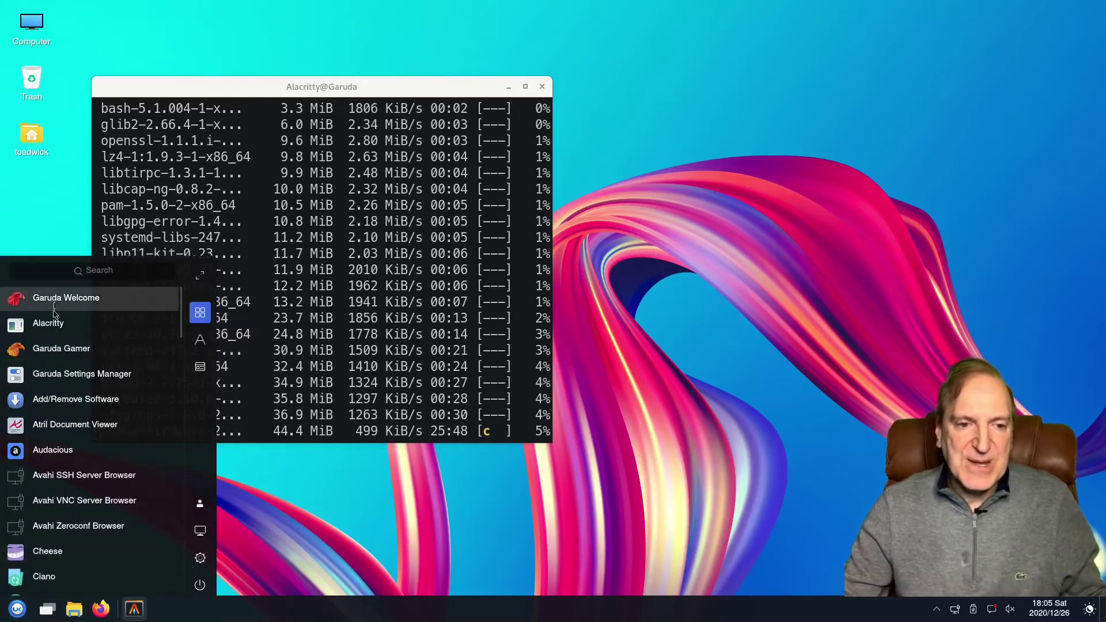
{"action": "left_click", "coordinate": [56, 272]}
{"action": "left_click", "coordinate": [522, 539]}
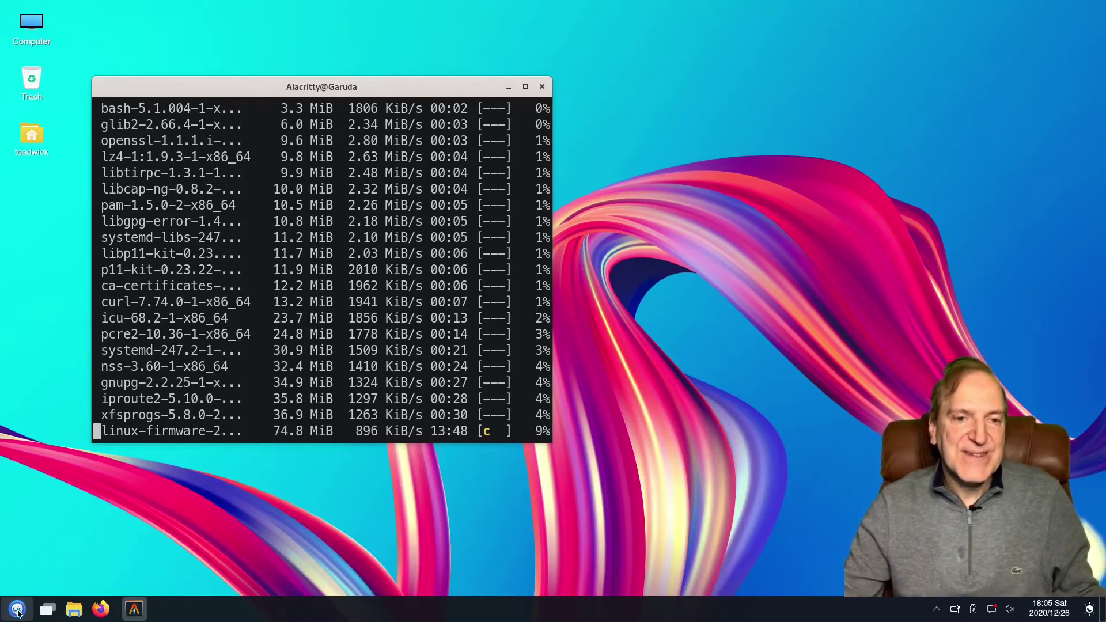
Open the desktop's application menu and list the installed applications alphabetically.
{"action": "left_click", "coordinate": [18, 613]}
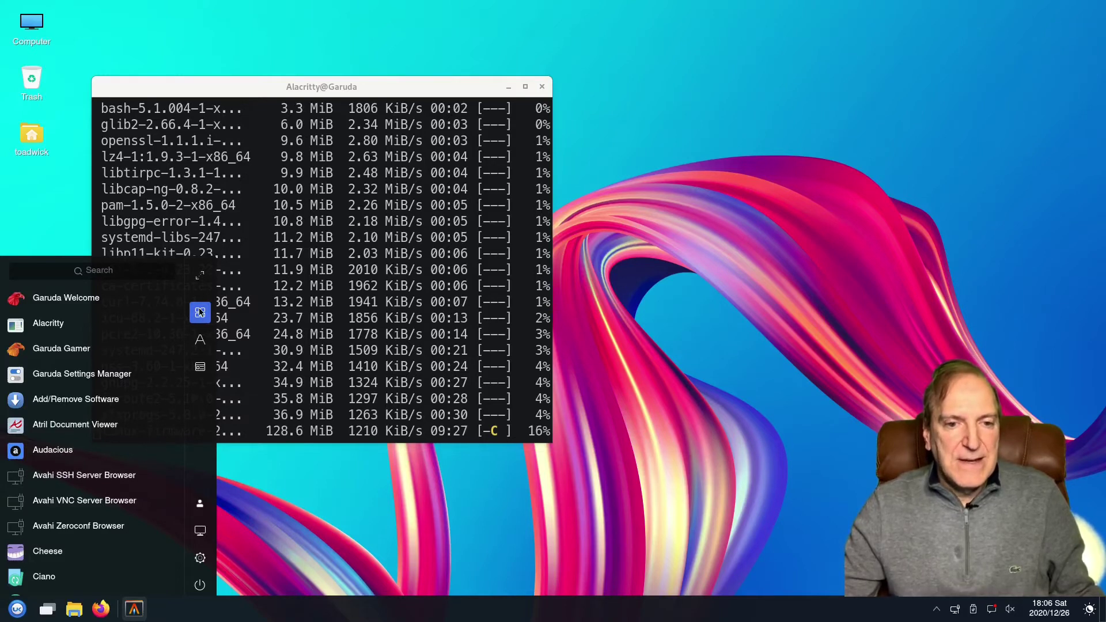
{"action": "left_click", "coordinate": [200, 340]}
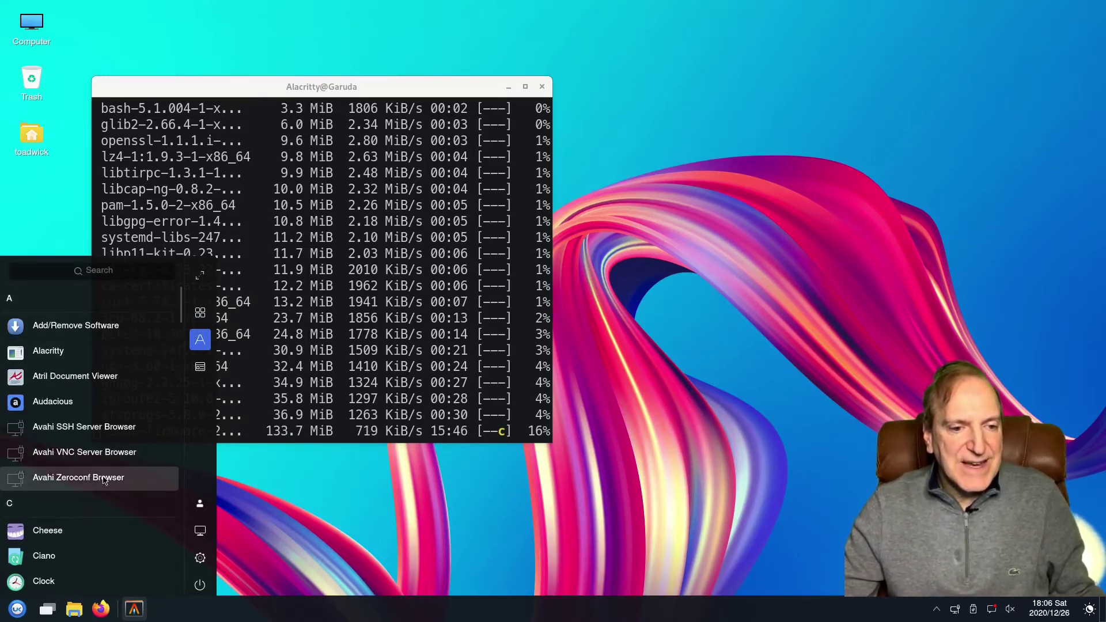
Browse the alphabetical application list down to the Garuda tools and regroup the applications by function.
{"action": "scroll", "coordinate": [95, 453], "scroll_direction": "down", "scroll_amount": 5}
{"action": "scroll", "coordinate": [96, 453], "scroll_direction": "down", "scroll_amount": 2}
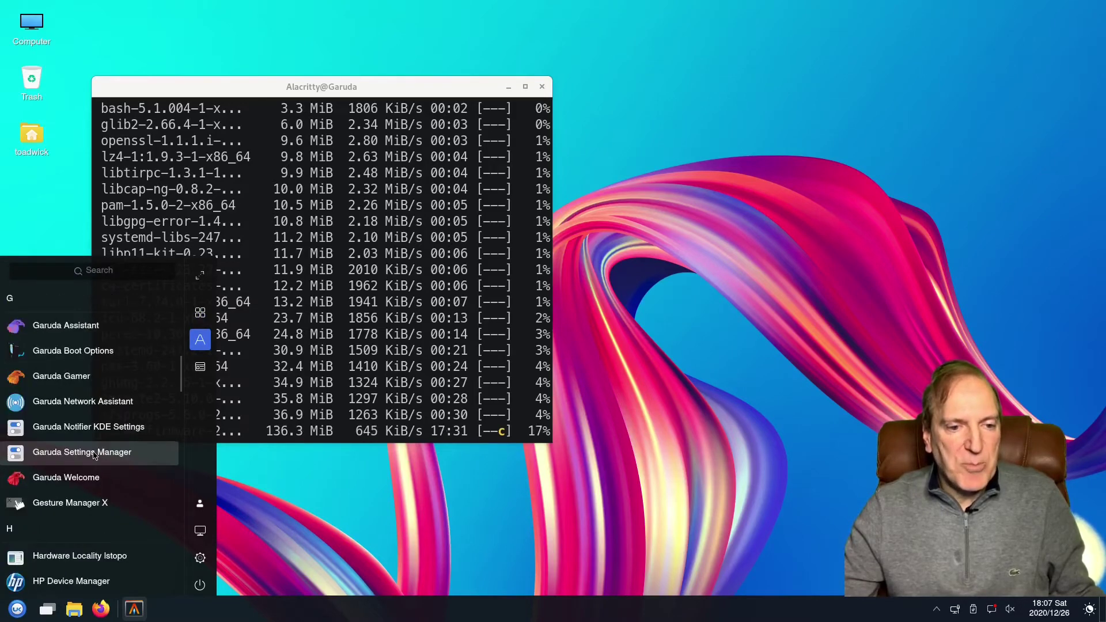
{"action": "scroll", "coordinate": [94, 454], "scroll_direction": "up", "scroll_amount": 5}
{"action": "left_click", "coordinate": [200, 367]}
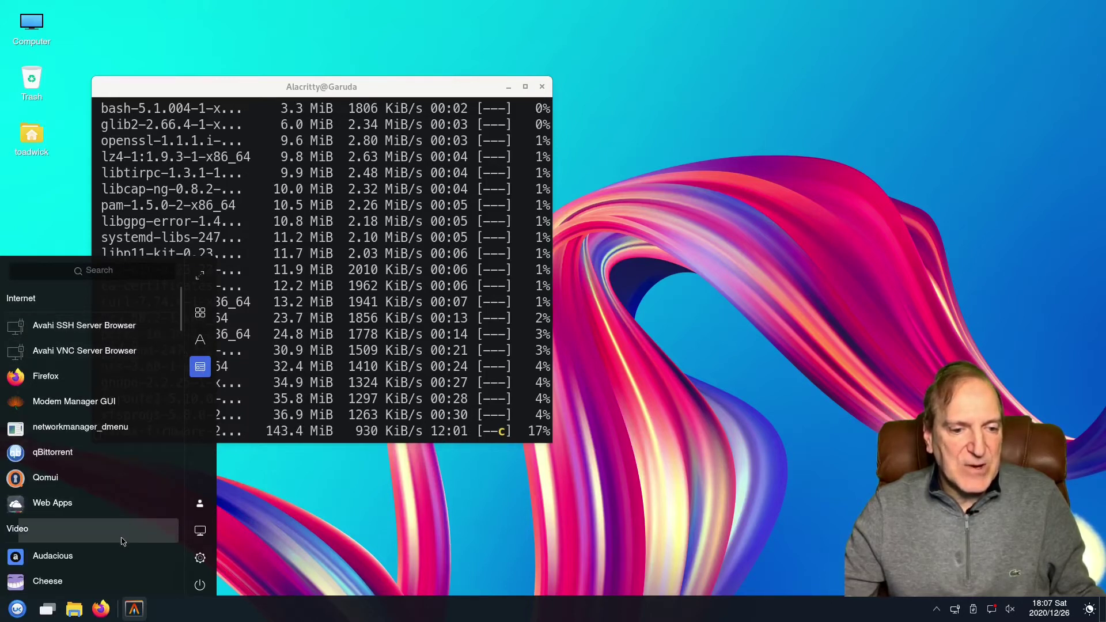
Expand the application menu to full screen and browse all installed applications in the ungrouped view.
{"action": "left_click", "coordinate": [200, 279]}
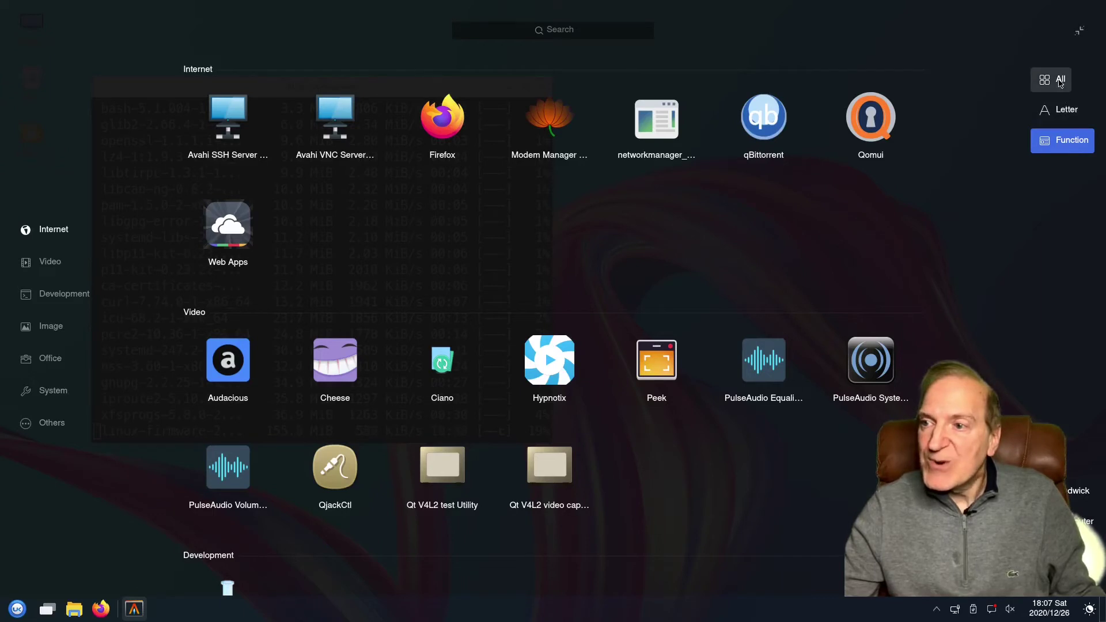
{"action": "left_click", "coordinate": [1061, 83]}
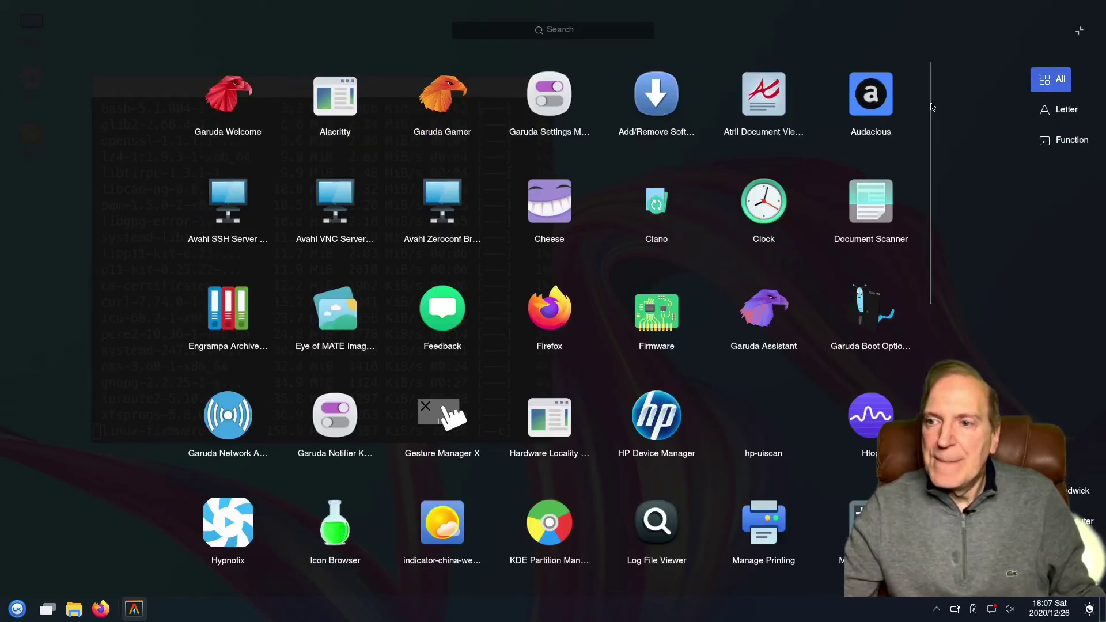
{"action": "scroll", "coordinate": [634, 186], "scroll_direction": "down", "scroll_amount": 3}
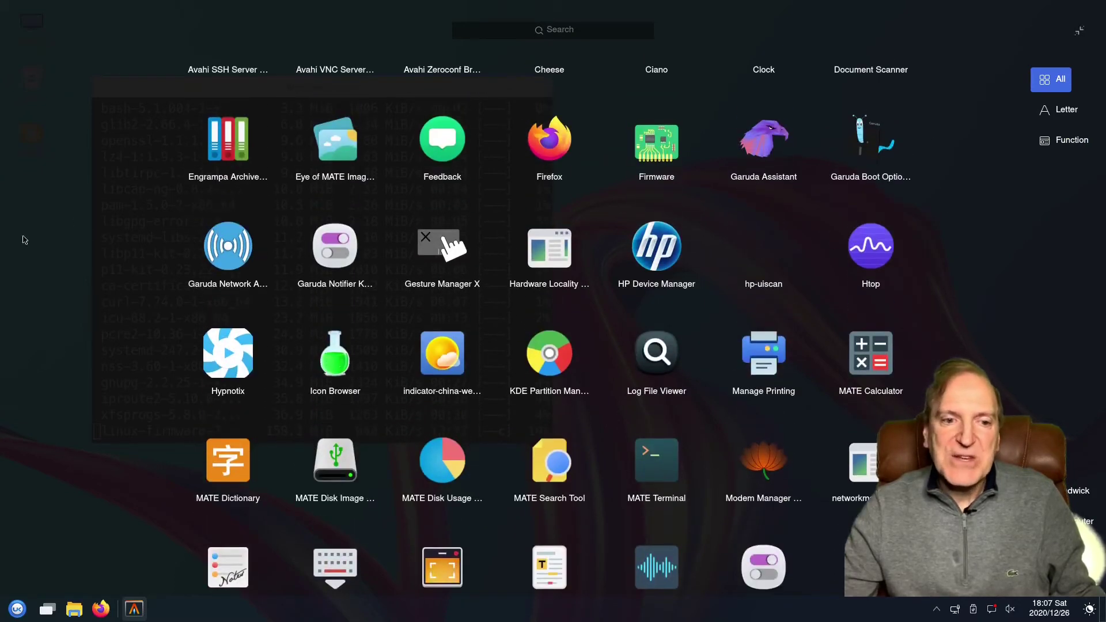
Group the full-screen applications by letter and jump to the P and S sections.
{"action": "left_click", "coordinate": [1056, 114]}
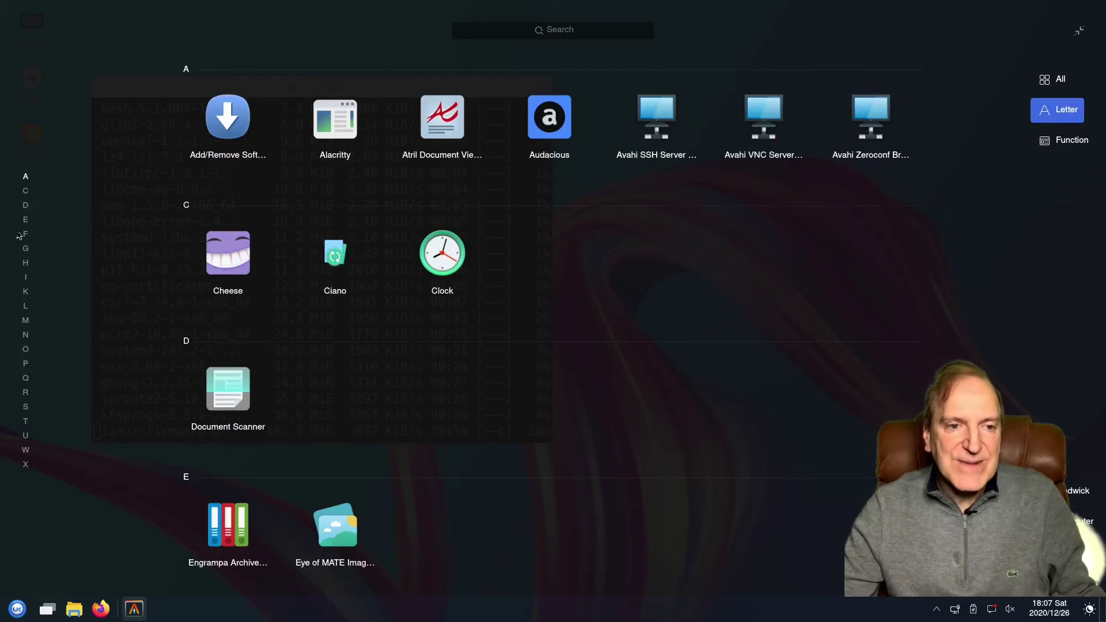
{"action": "left_click", "coordinate": [26, 373]}
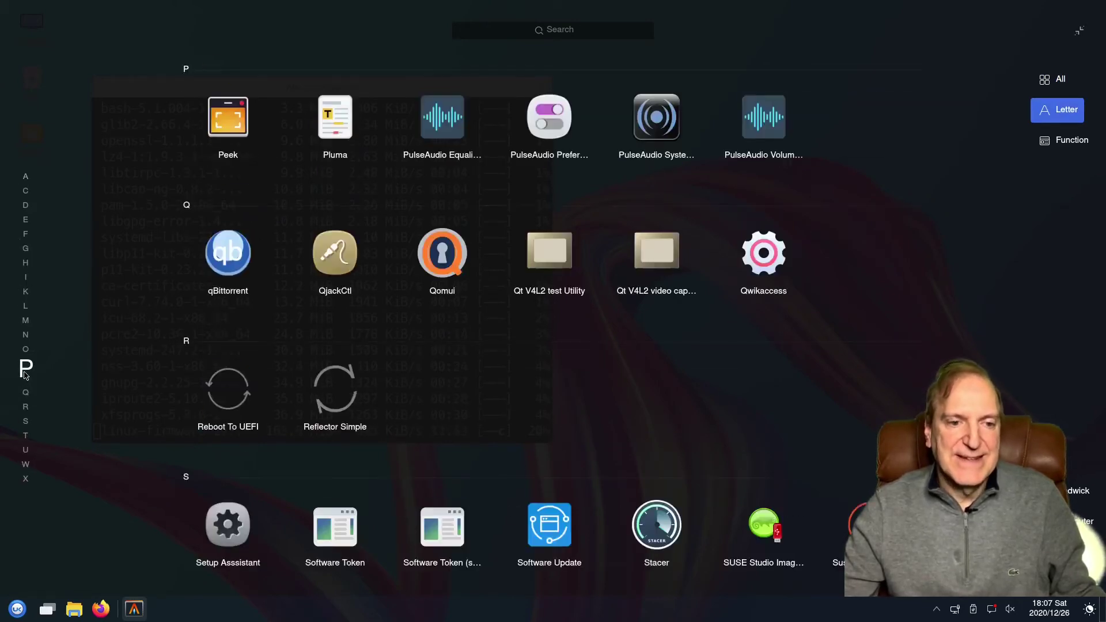
{"action": "left_click", "coordinate": [25, 411]}
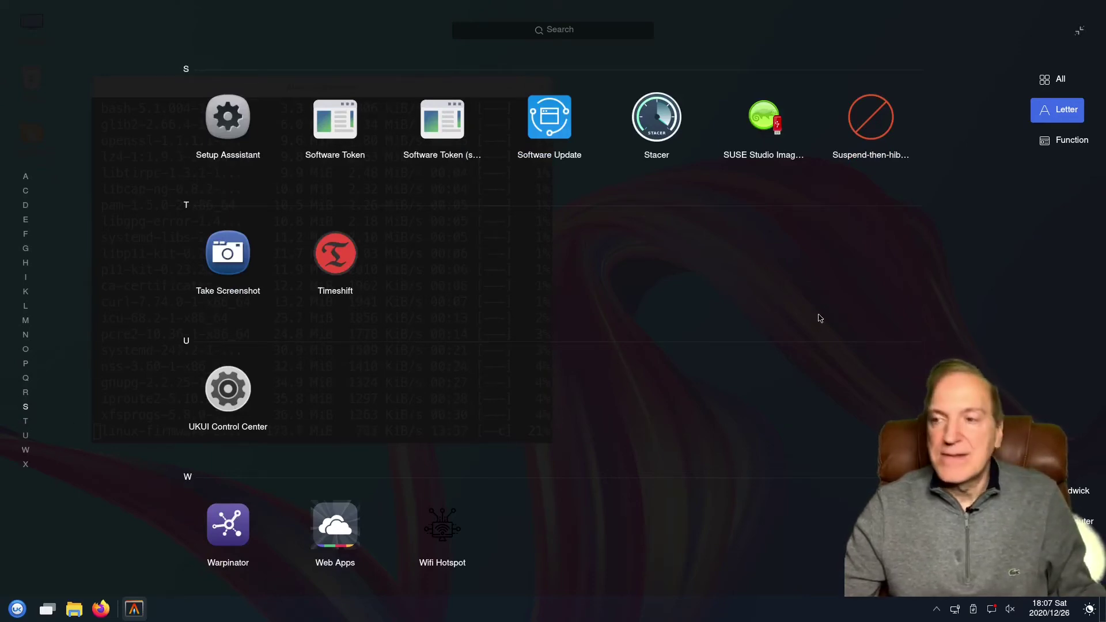
Compare the Function, Letter and All views of the applications and return the menu to its compact size.
{"action": "left_click", "coordinate": [1070, 144]}
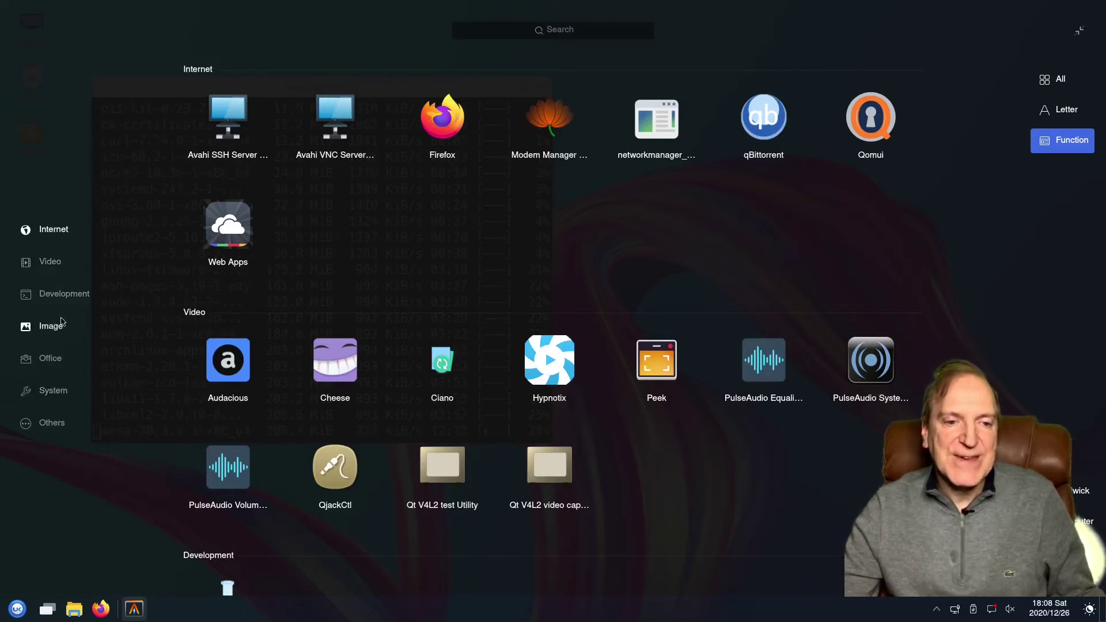
{"action": "left_click", "coordinate": [1055, 111]}
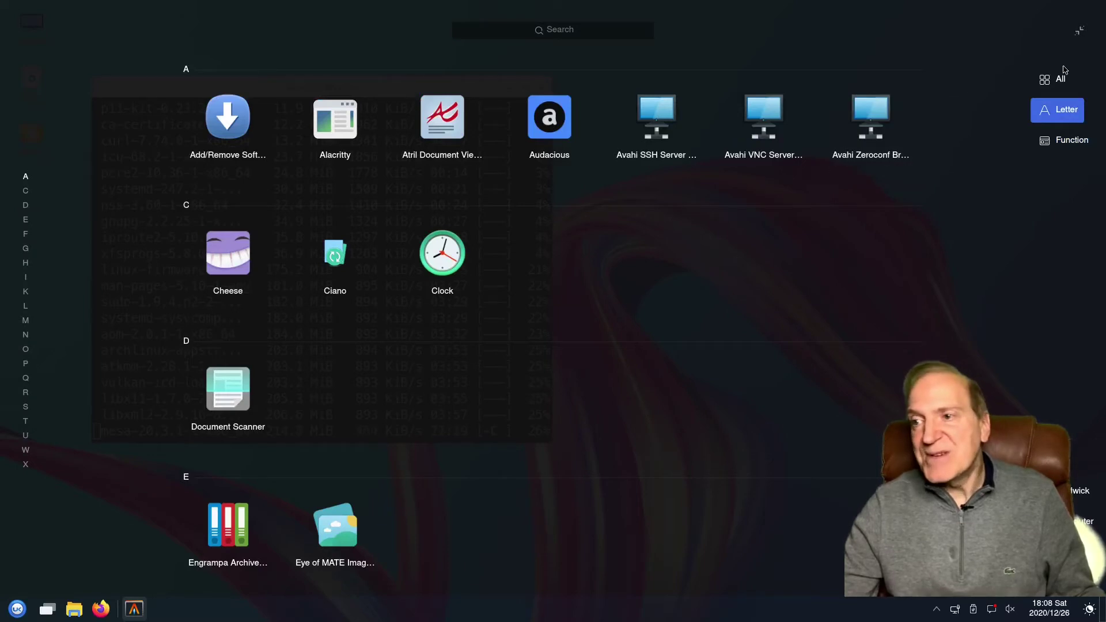
{"action": "left_click", "coordinate": [1054, 85]}
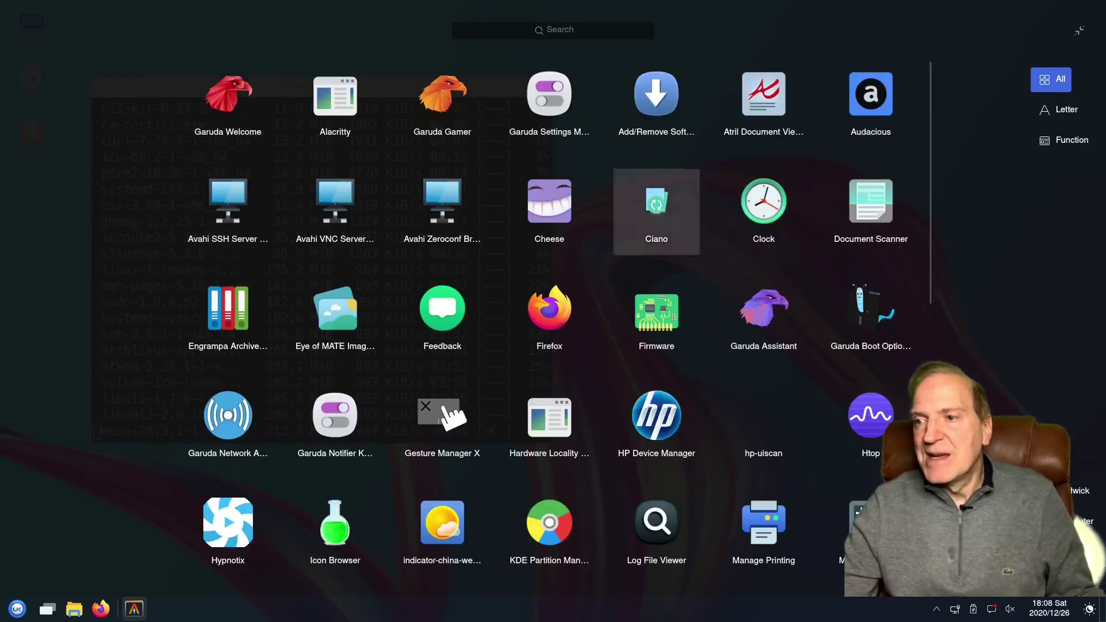
{"action": "left_click", "coordinate": [1079, 30]}
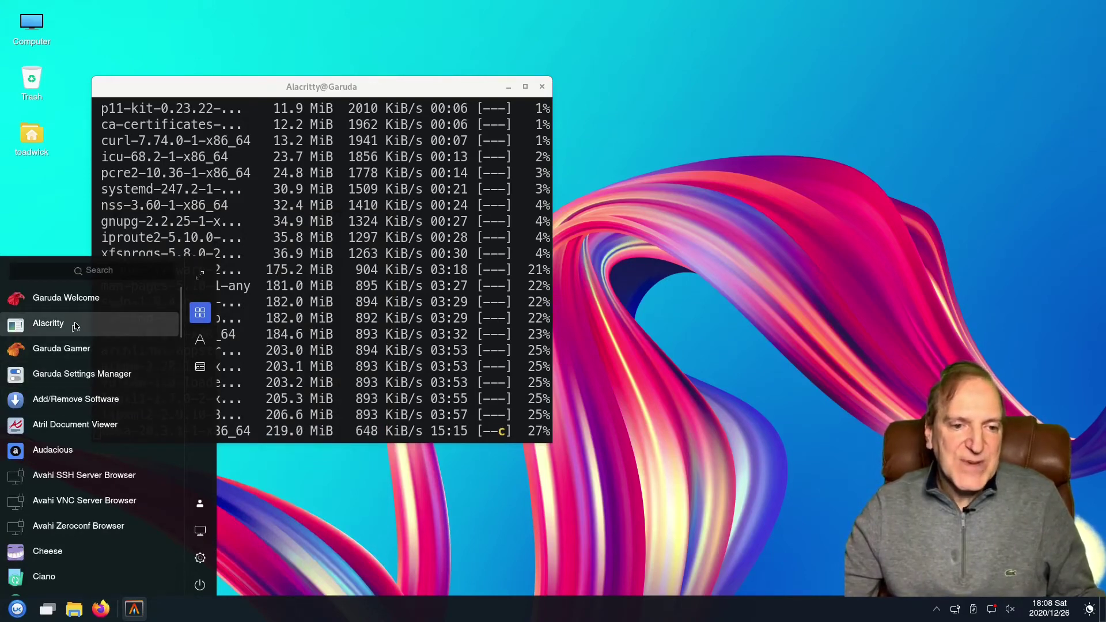
Look through the complete ungrouped application list in the compact menu.
{"action": "scroll", "coordinate": [87, 397], "scroll_direction": "down", "scroll_amount": 4}
{"action": "scroll", "coordinate": [85, 436], "scroll_direction": "down", "scroll_amount": 7}
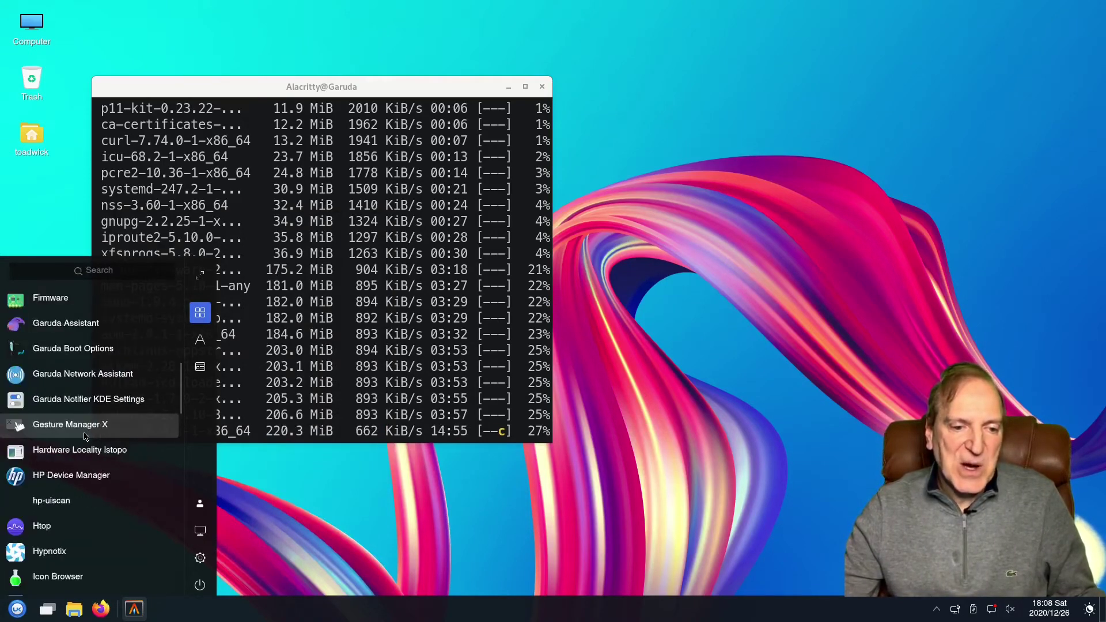
{"action": "scroll", "coordinate": [85, 437], "scroll_direction": "down", "scroll_amount": 10}
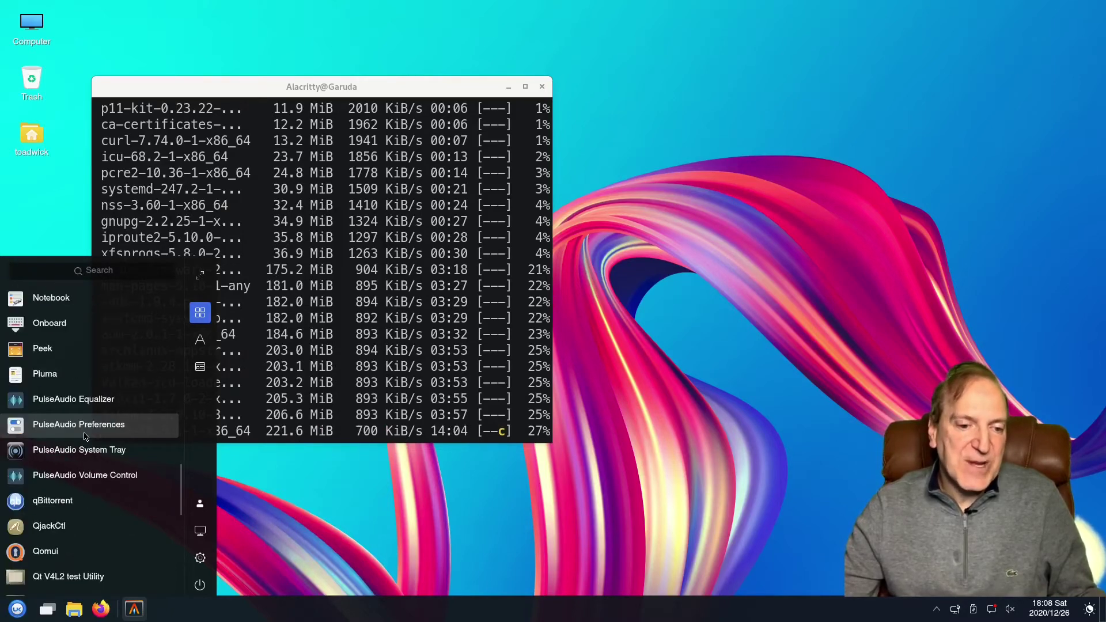
{"action": "scroll", "coordinate": [78, 448], "scroll_direction": "up", "scroll_amount": 18}
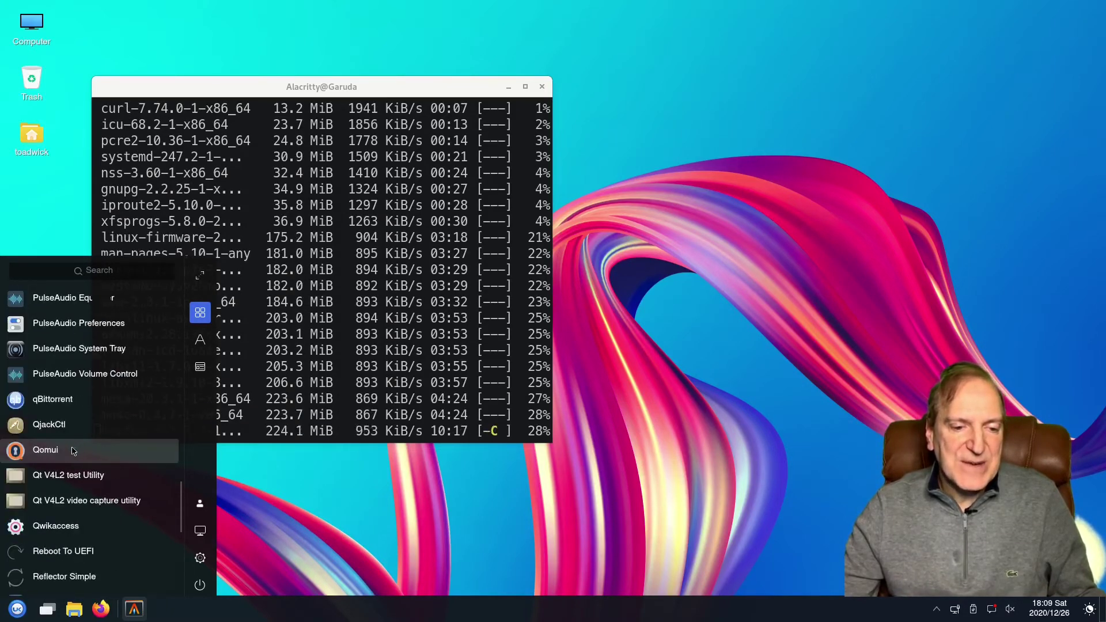
{"action": "scroll", "coordinate": [66, 459], "scroll_direction": "up", "scroll_amount": 5}
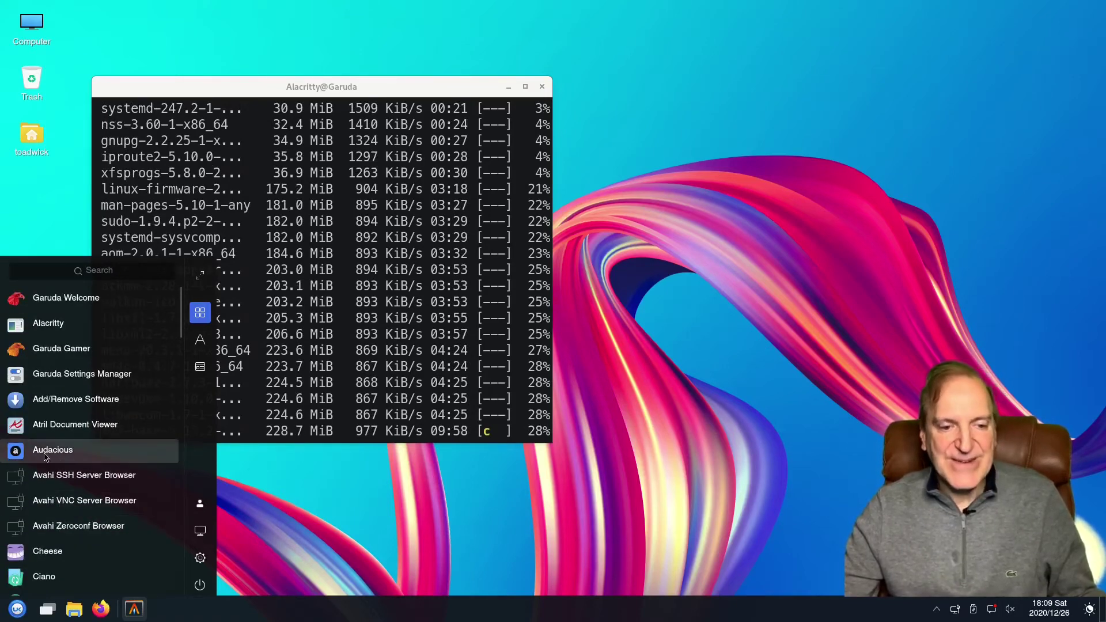
{"action": "scroll", "coordinate": [64, 455], "scroll_direction": "down", "scroll_amount": 8}
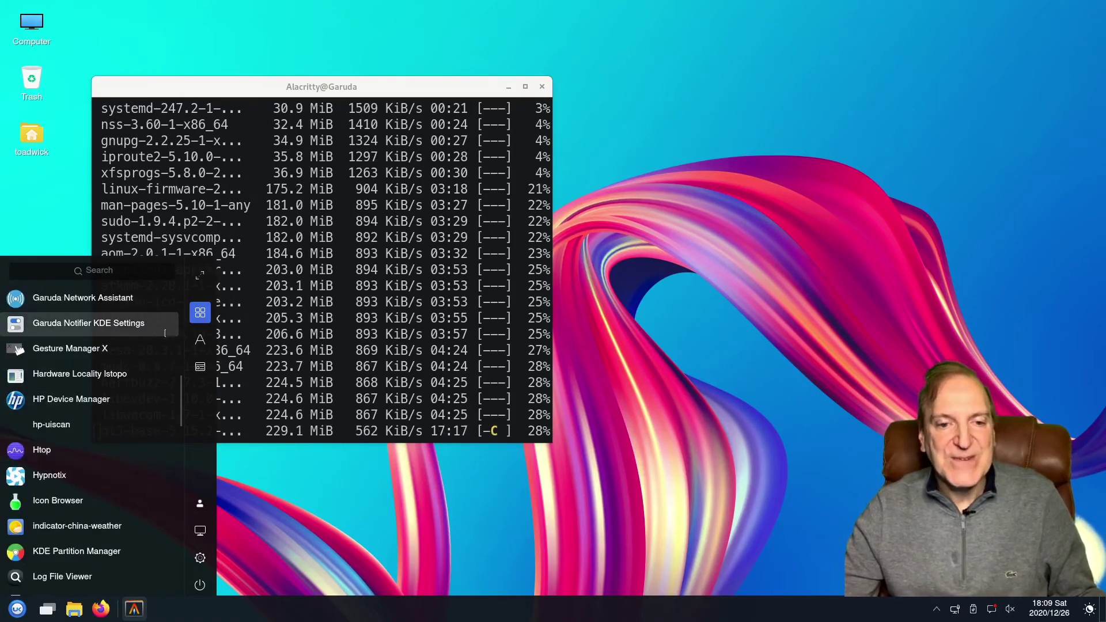
Group the applications by function in the full-screen menu and examine the Internet and Video categories.
{"action": "left_click", "coordinate": [199, 367]}
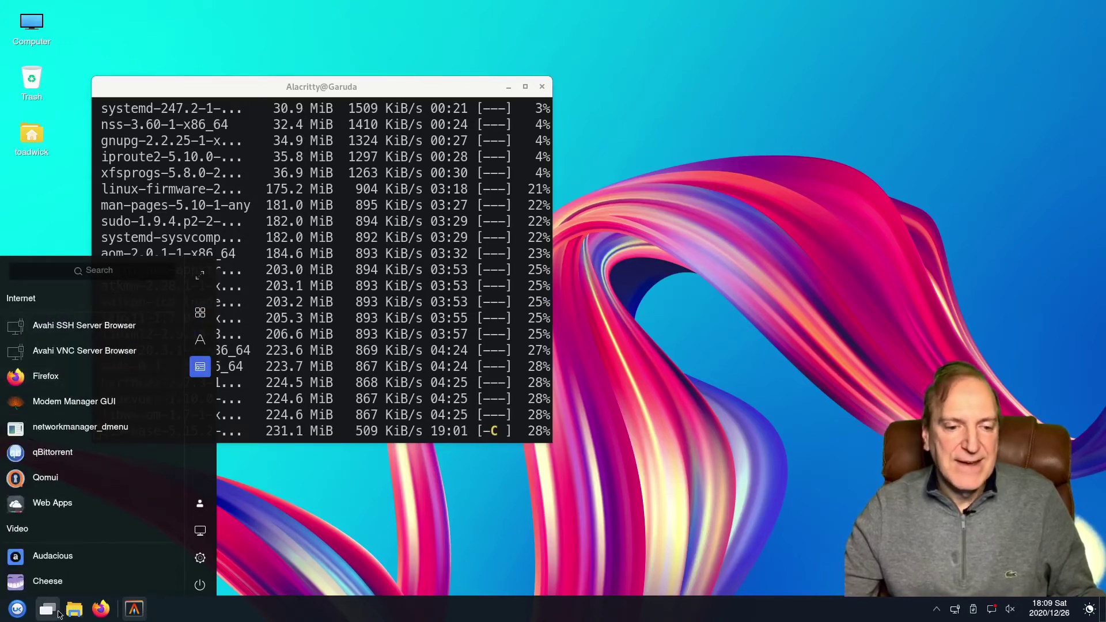
{"action": "left_click", "coordinate": [200, 276]}
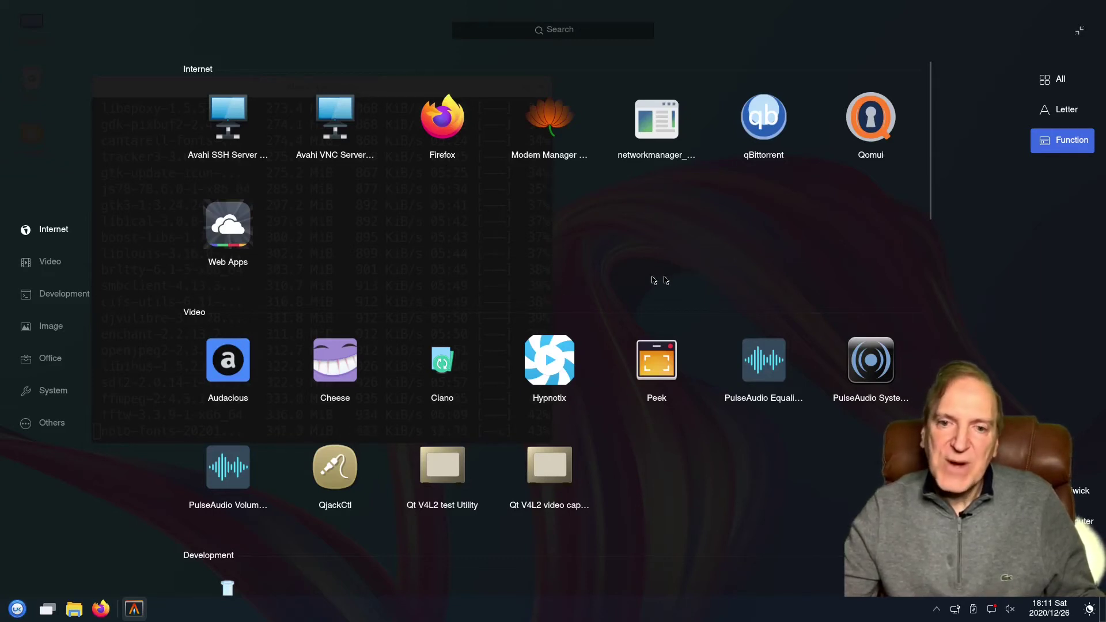
{"action": "scroll", "coordinate": [518, 312], "scroll_direction": "down", "scroll_amount": 1}
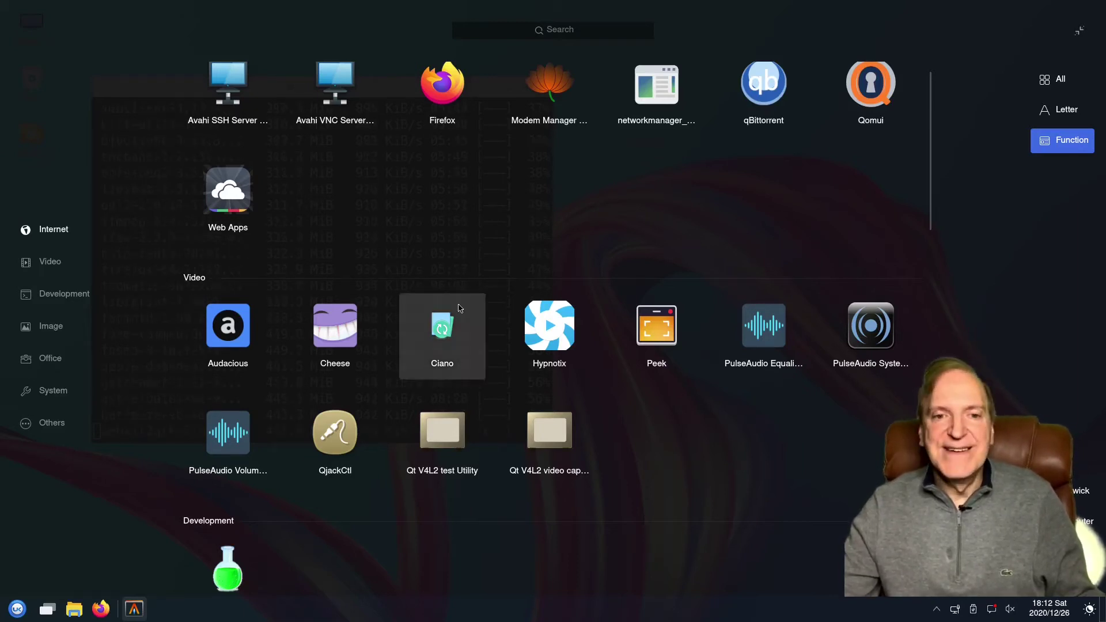
{"action": "scroll", "coordinate": [452, 306], "scroll_direction": "up", "scroll_amount": 1}
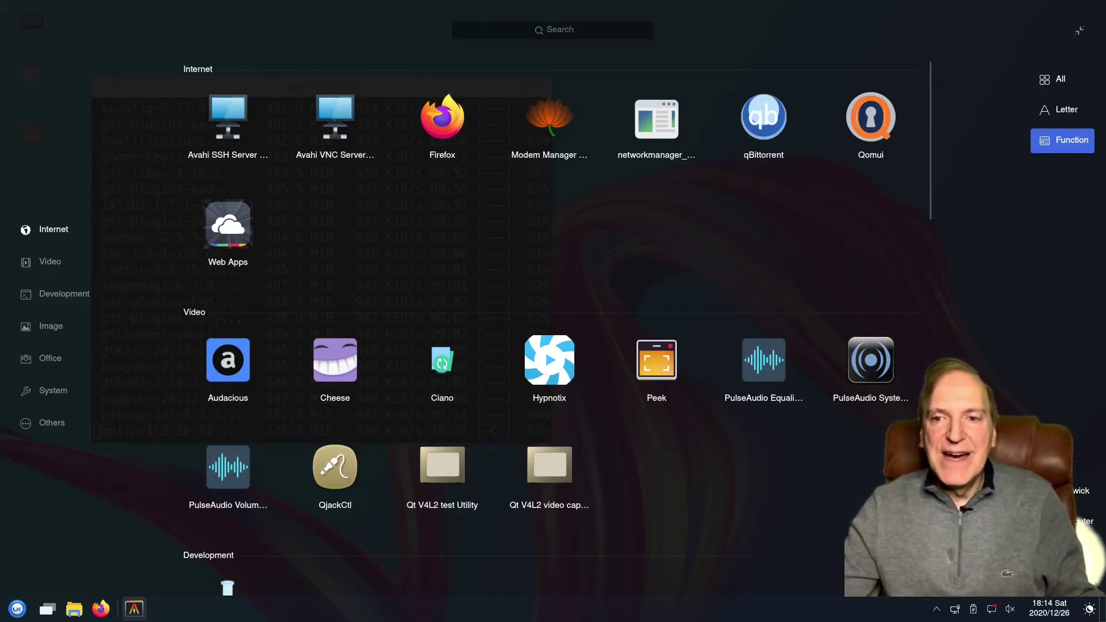
{"action": "scroll", "coordinate": [371, 246], "scroll_direction": "down", "scroll_amount": 3}
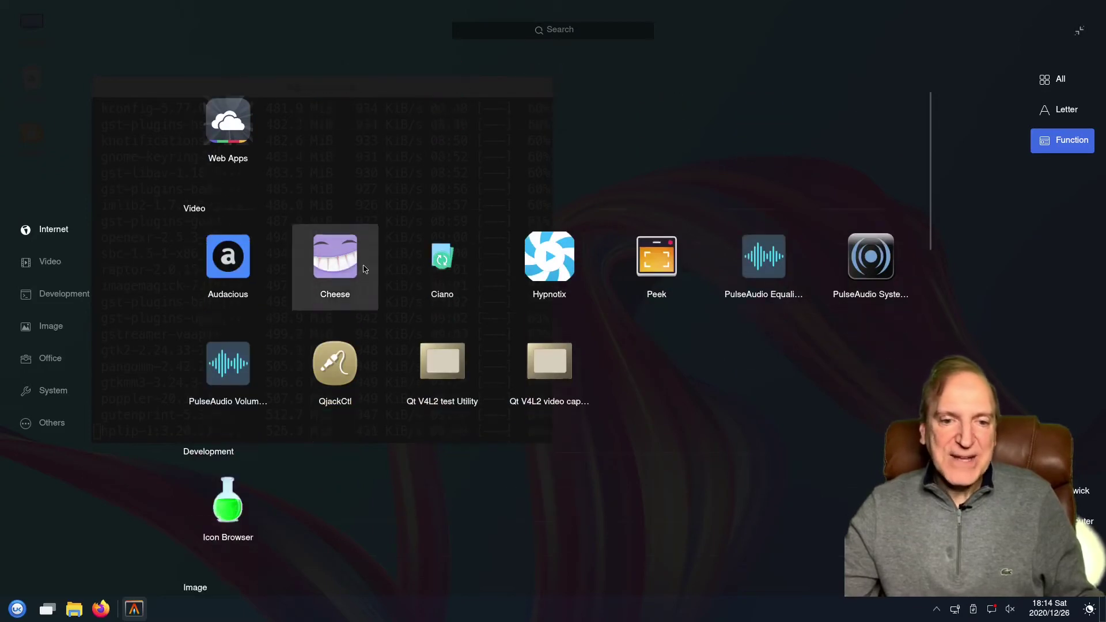
{"action": "scroll", "coordinate": [407, 399], "scroll_direction": "down", "scroll_amount": 1}
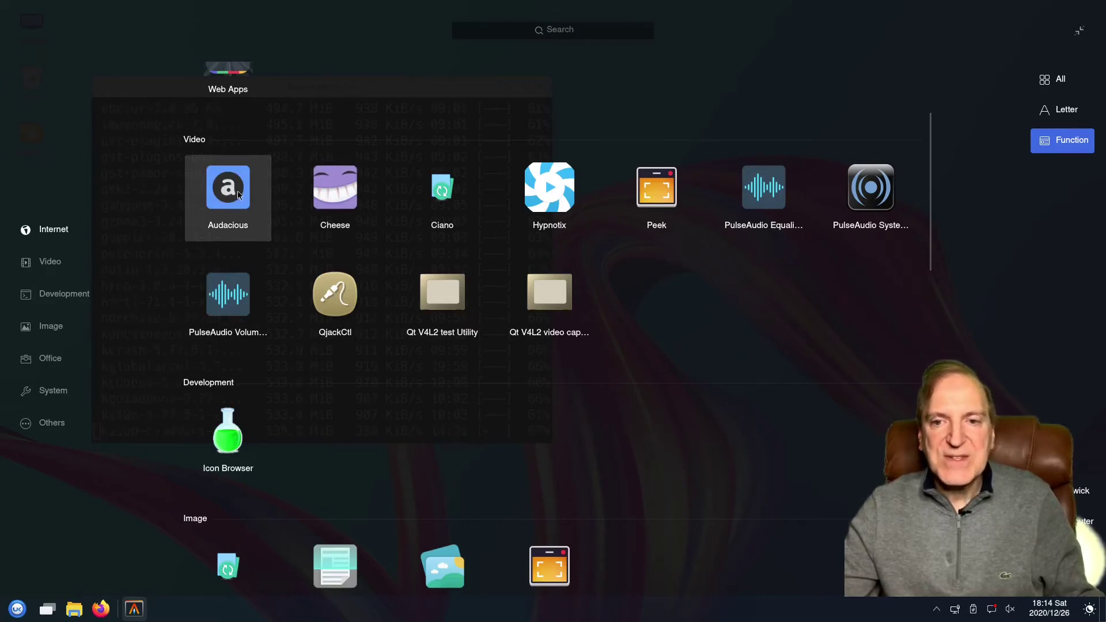
Launch Hypnotix and open its TV Channels list, moving and enlarging the window to show more channel groups.
{"action": "left_click", "coordinate": [551, 189]}
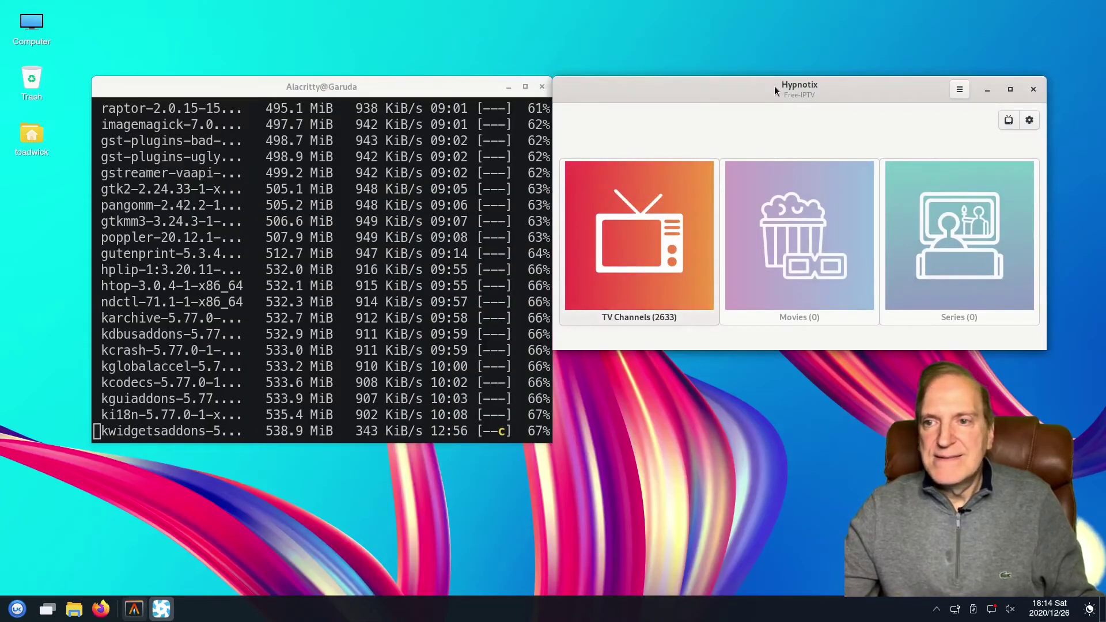
{"action": "left_click_drag", "start_coordinate": [775, 90], "coordinate": [539, 97]}
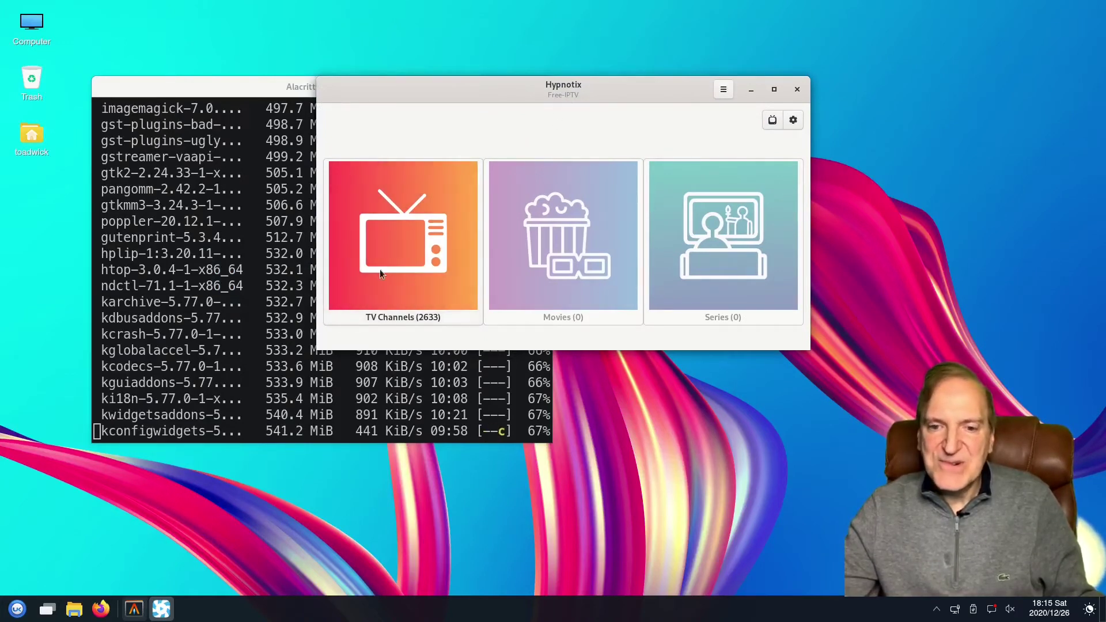
{"action": "left_click", "coordinate": [402, 254]}
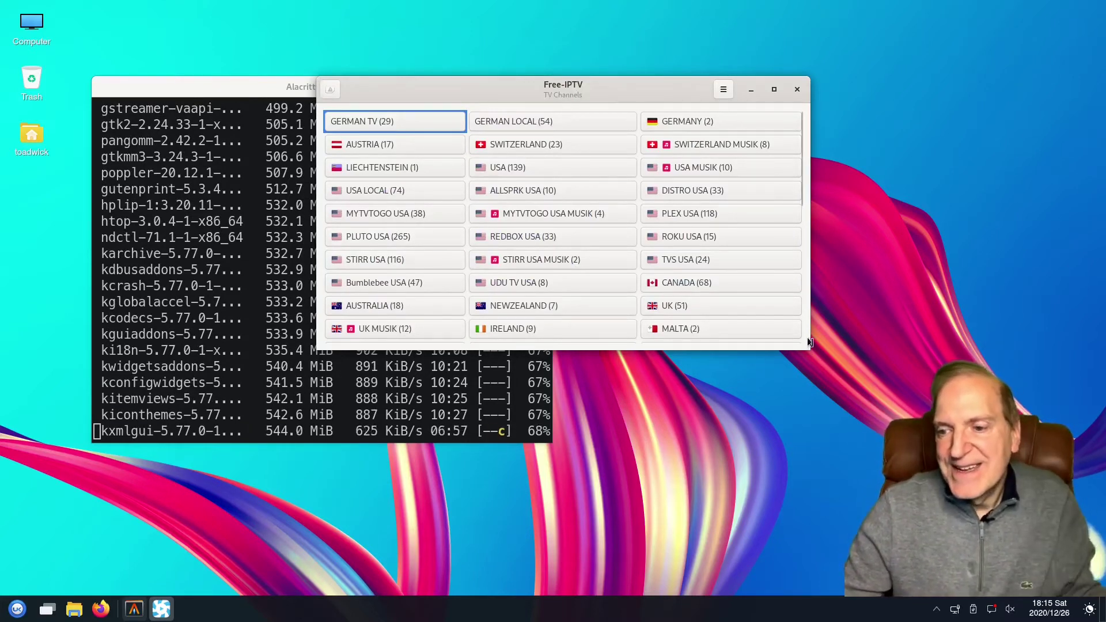
{"action": "left_click_drag", "start_coordinate": [807, 343], "coordinate": [930, 473]}
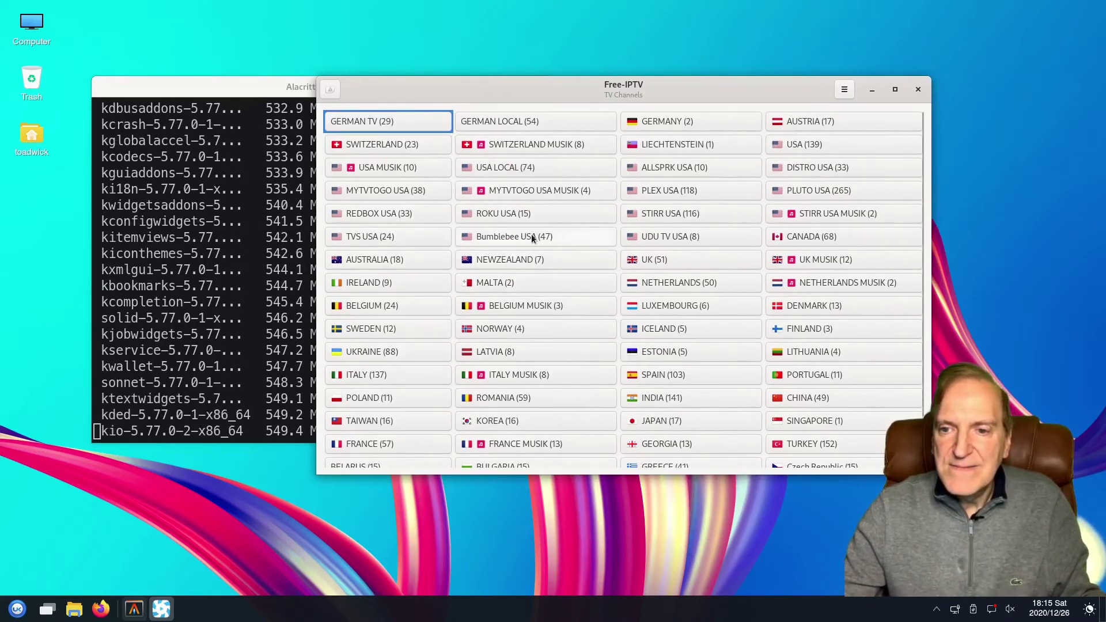
Open the TVS USA channel group, make the window taller, and try to play TVS Comedy Network.
{"action": "left_click", "coordinate": [368, 239]}
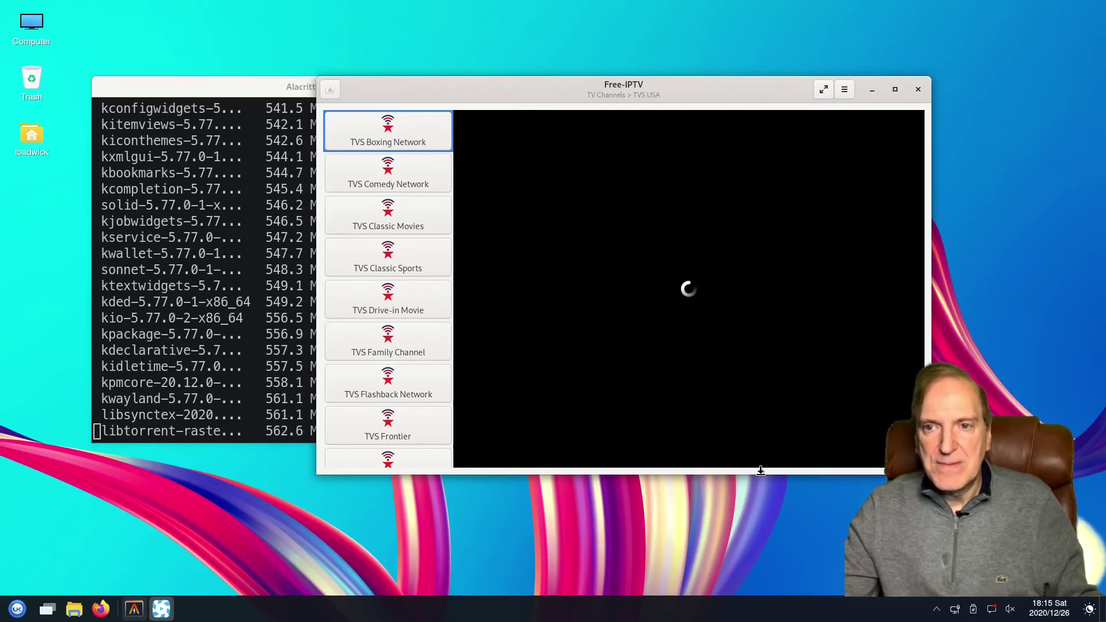
{"action": "left_click_drag", "start_coordinate": [760, 470], "coordinate": [758, 536]}
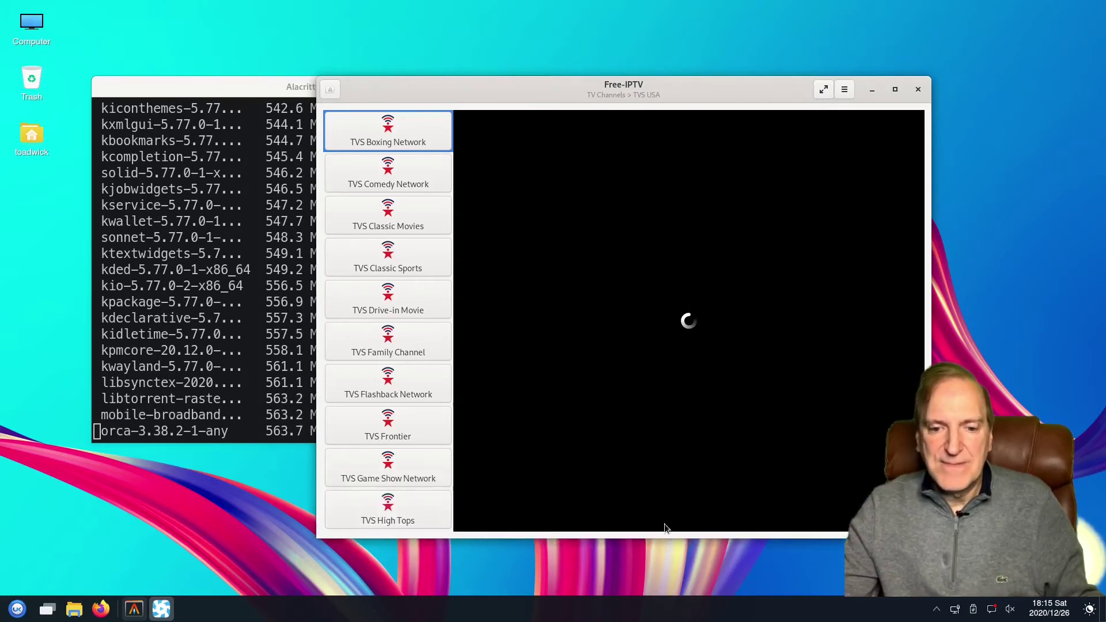
{"action": "left_click", "coordinate": [382, 184]}
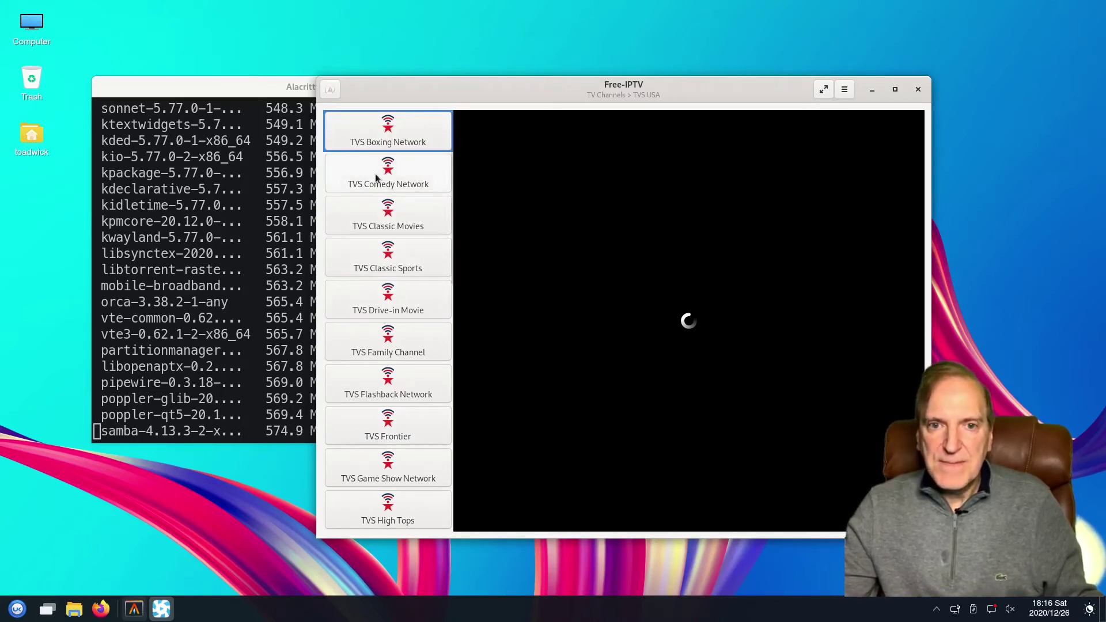
Return to the channel groups, open USA LOCAL, and move the Hypnotix window slightly higher.
{"action": "left_click", "coordinate": [332, 90]}
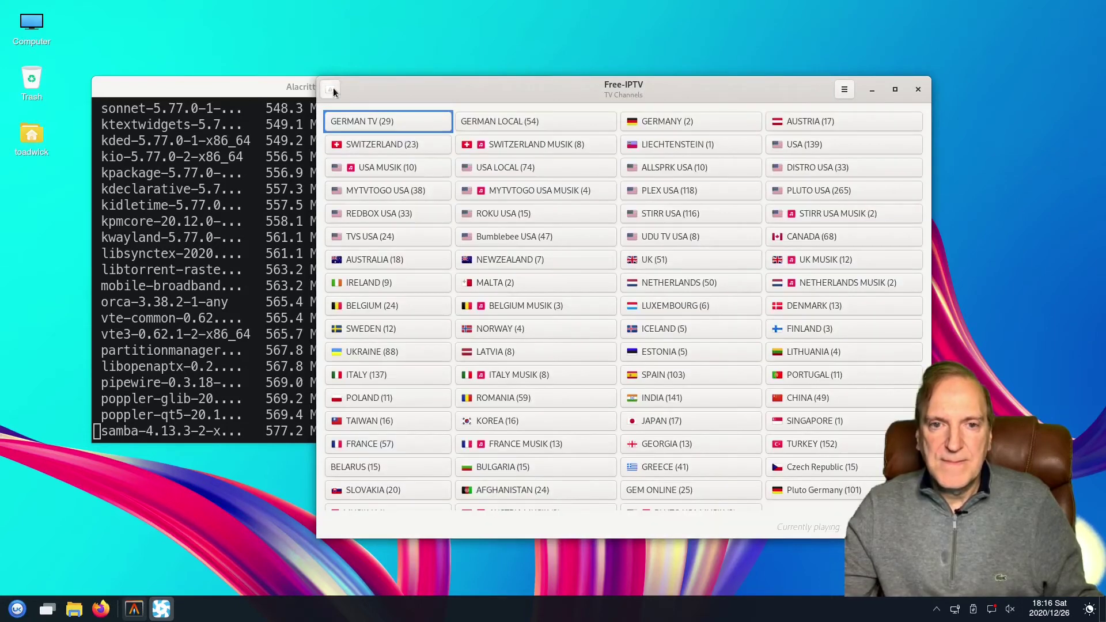
{"action": "left_click", "coordinate": [510, 168]}
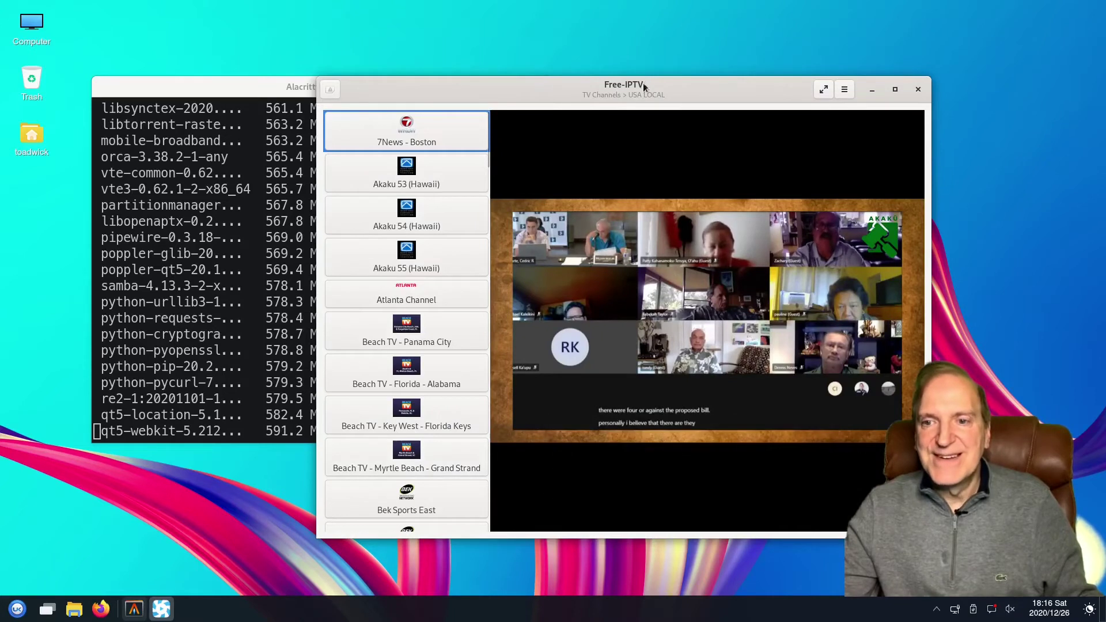
{"action": "left_click_drag", "start_coordinate": [643, 88], "coordinate": [652, 69]}
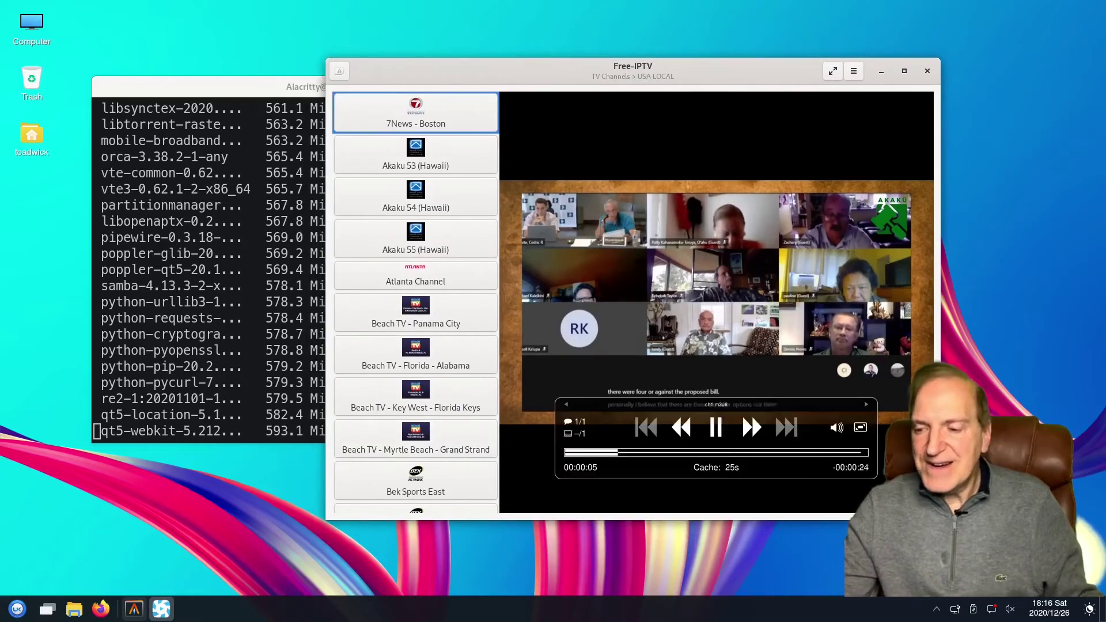
Unmute the system sound and play the Beach TV - Key West - Florida Keys channel.
{"action": "left_click", "coordinate": [1012, 614]}
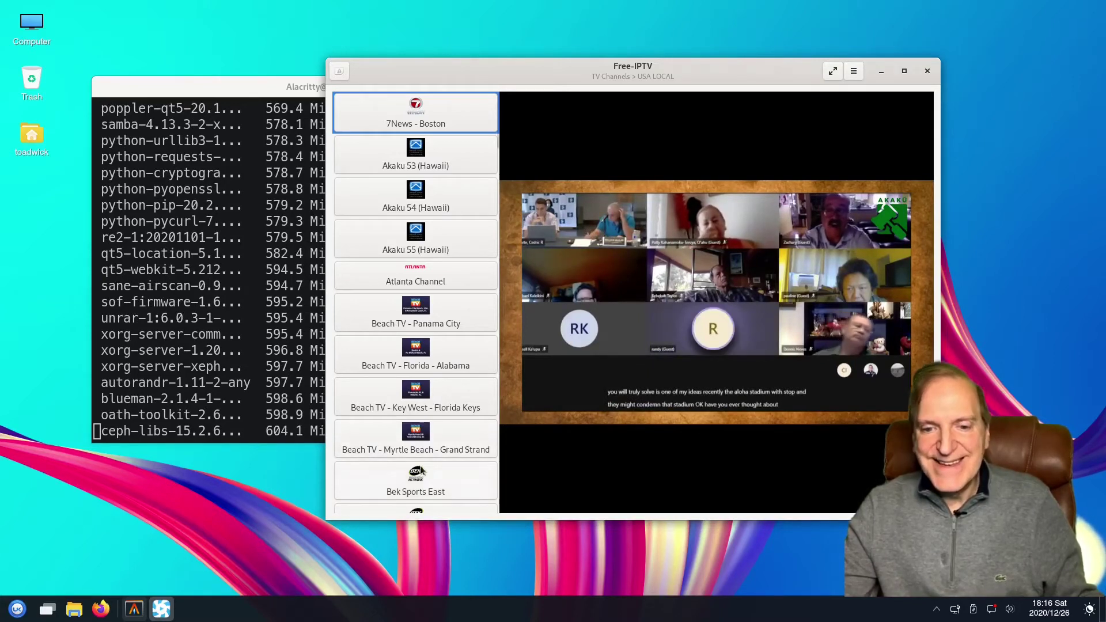
{"action": "left_click", "coordinate": [453, 396]}
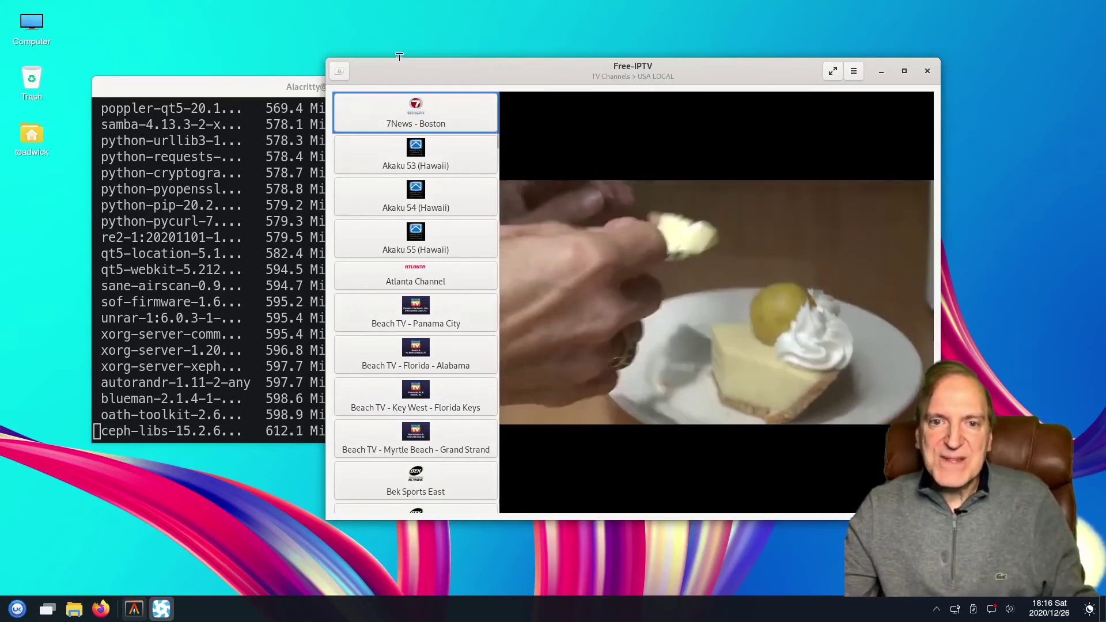
Return to the channel groups, open CHINA, play CCTV-4, and look through the rest of the channel list.
{"action": "left_click", "coordinate": [339, 72]}
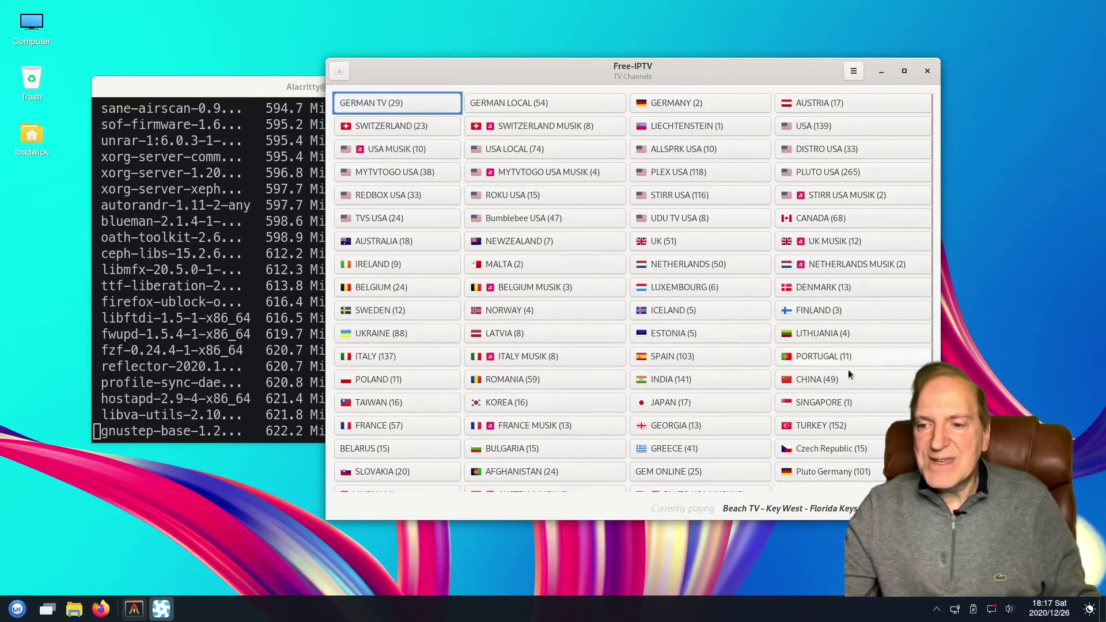
{"action": "left_click", "coordinate": [814, 380]}
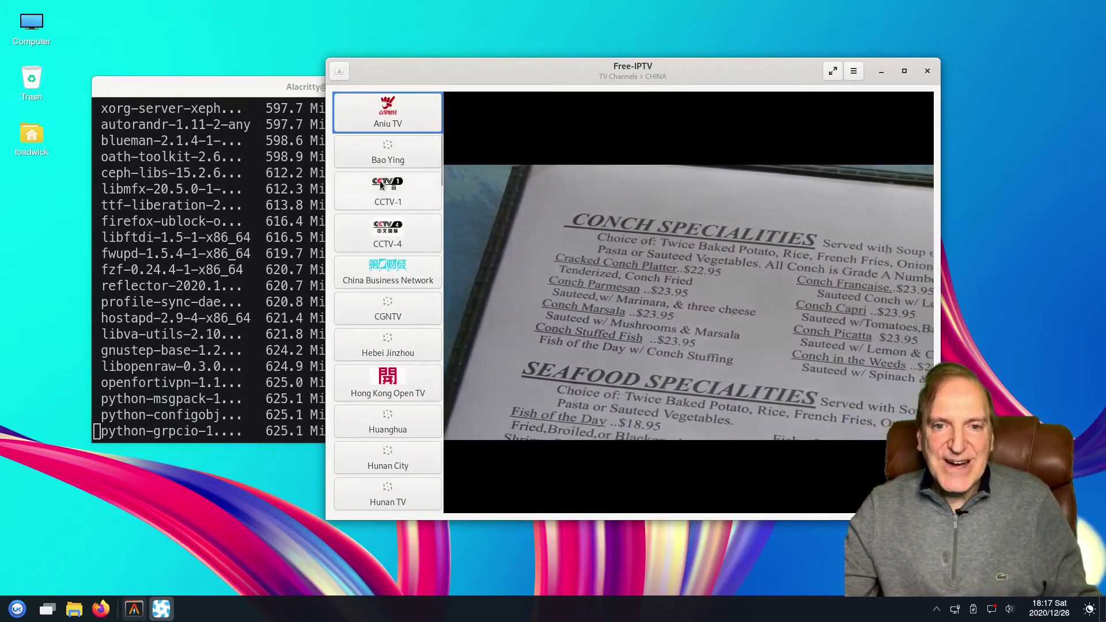
{"action": "left_click", "coordinate": [383, 232]}
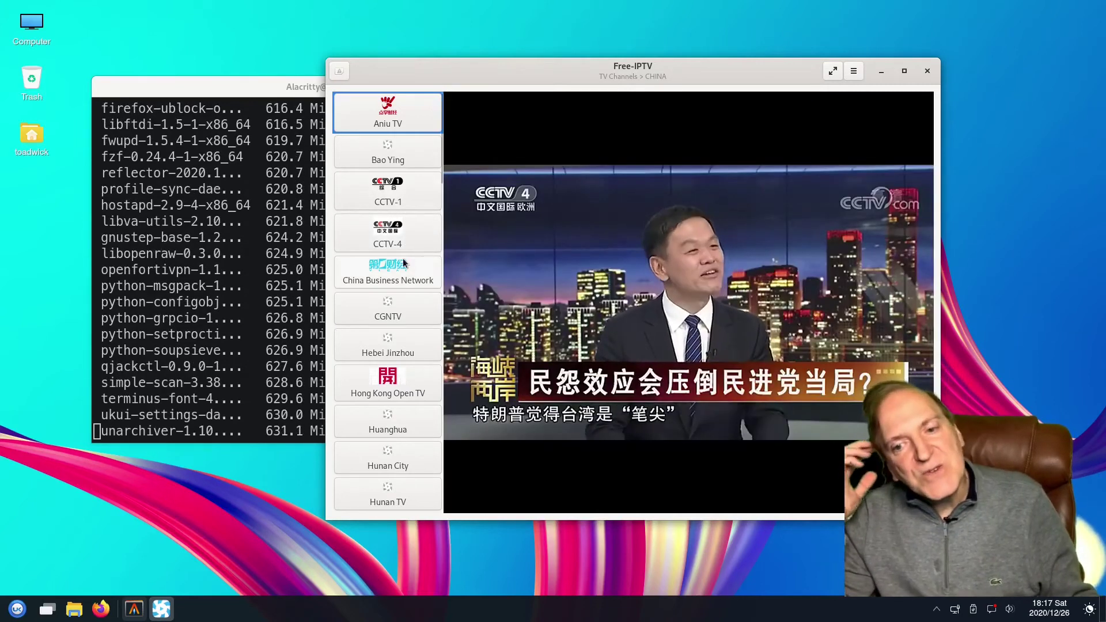
{"action": "mouse_move", "coordinate": [637, 329]}
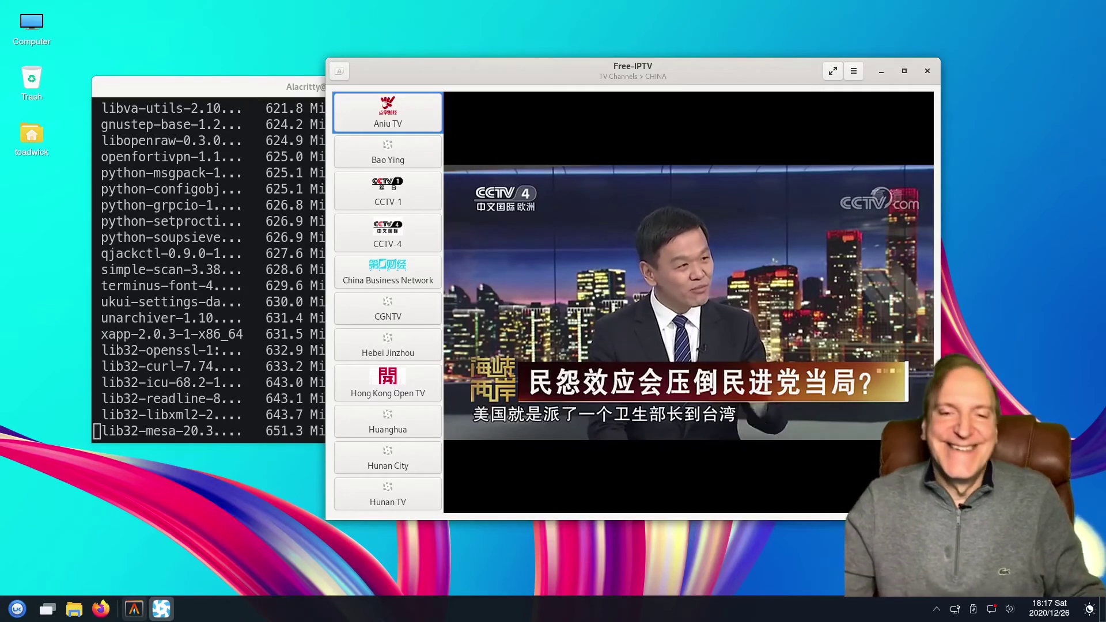
{"action": "scroll", "coordinate": [387, 420], "scroll_direction": "down", "scroll_amount": 5}
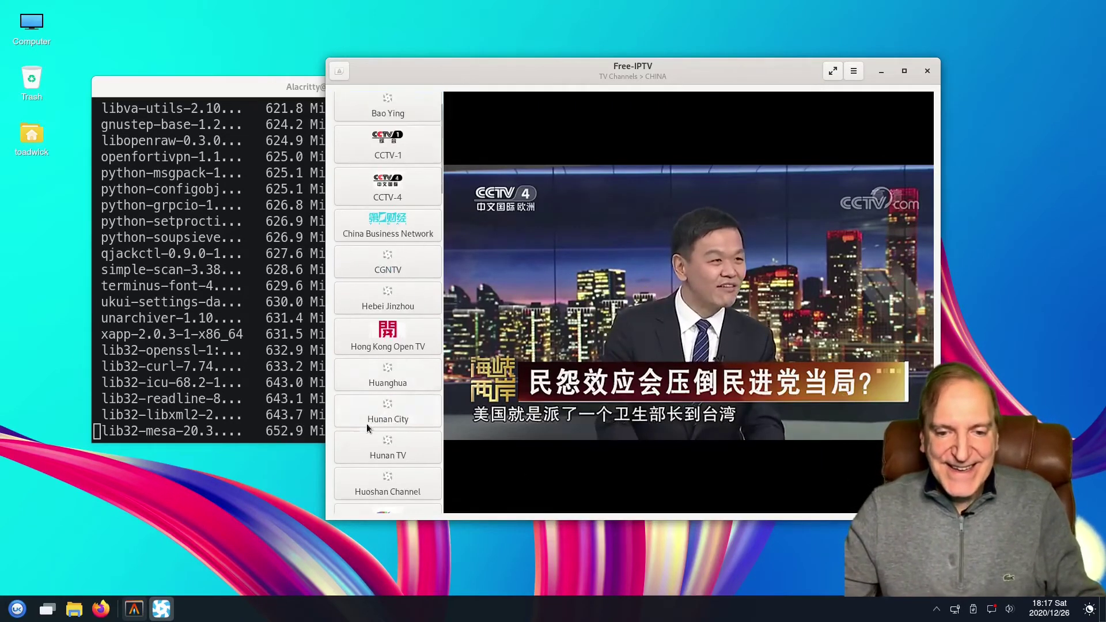
{"action": "scroll", "coordinate": [369, 428], "scroll_direction": "down", "scroll_amount": 5}
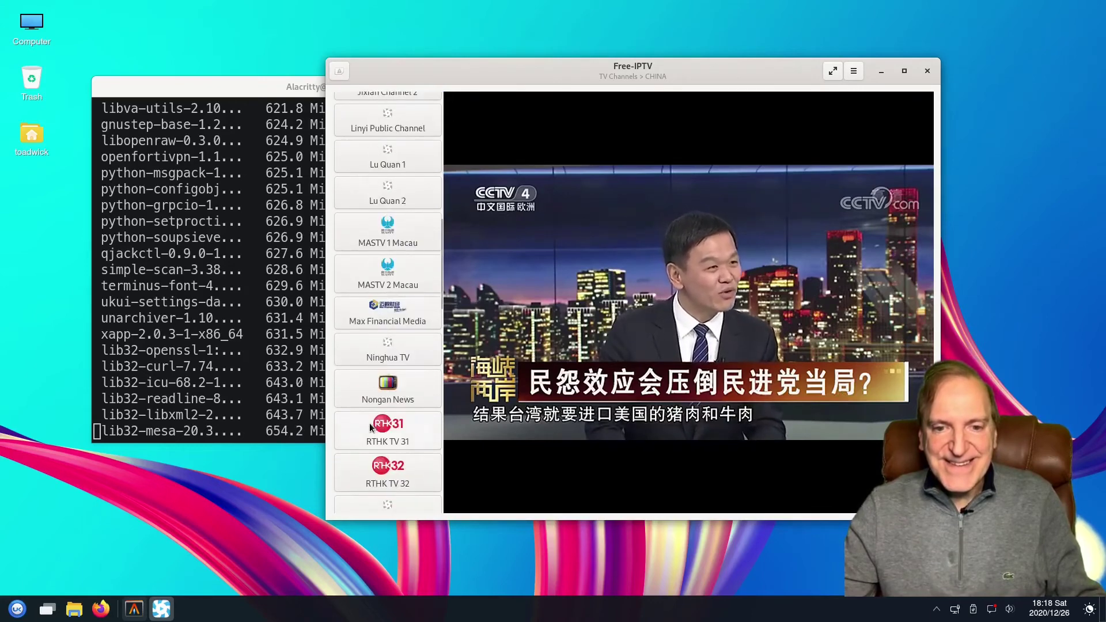
{"action": "scroll", "coordinate": [370, 426], "scroll_direction": "down", "scroll_amount": 2}
{"action": "scroll", "coordinate": [370, 426], "scroll_direction": "down", "scroll_amount": 6}
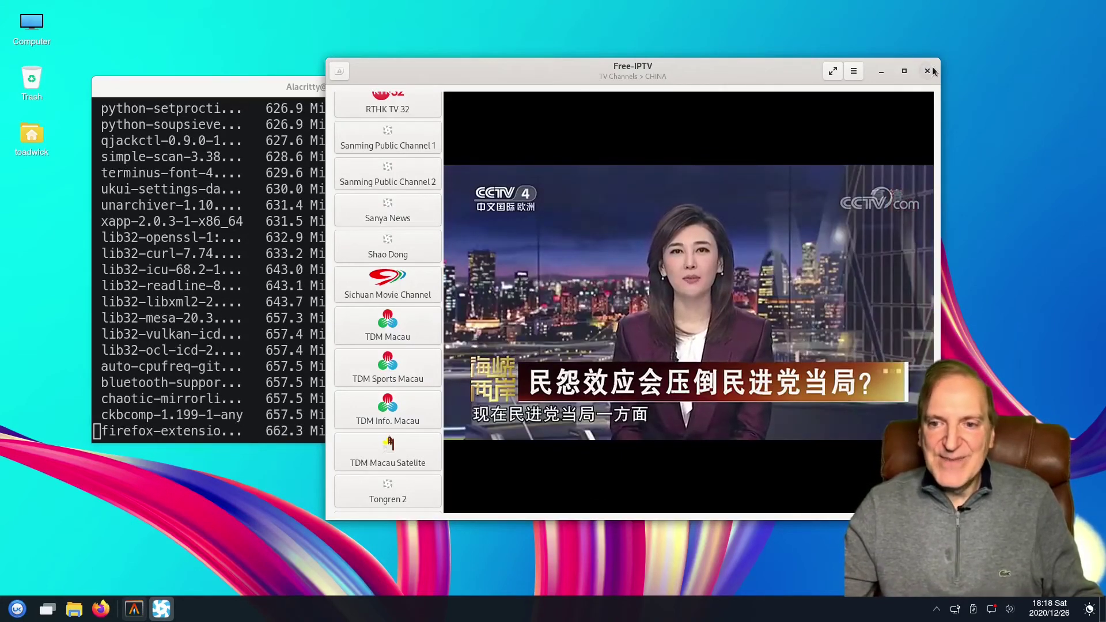
Move the Hypnotix window slightly, view CCTV-4 in full screen, and close Hypnotix after leaving full screen.
{"action": "left_click_drag", "start_coordinate": [911, 67], "coordinate": [871, 74]}
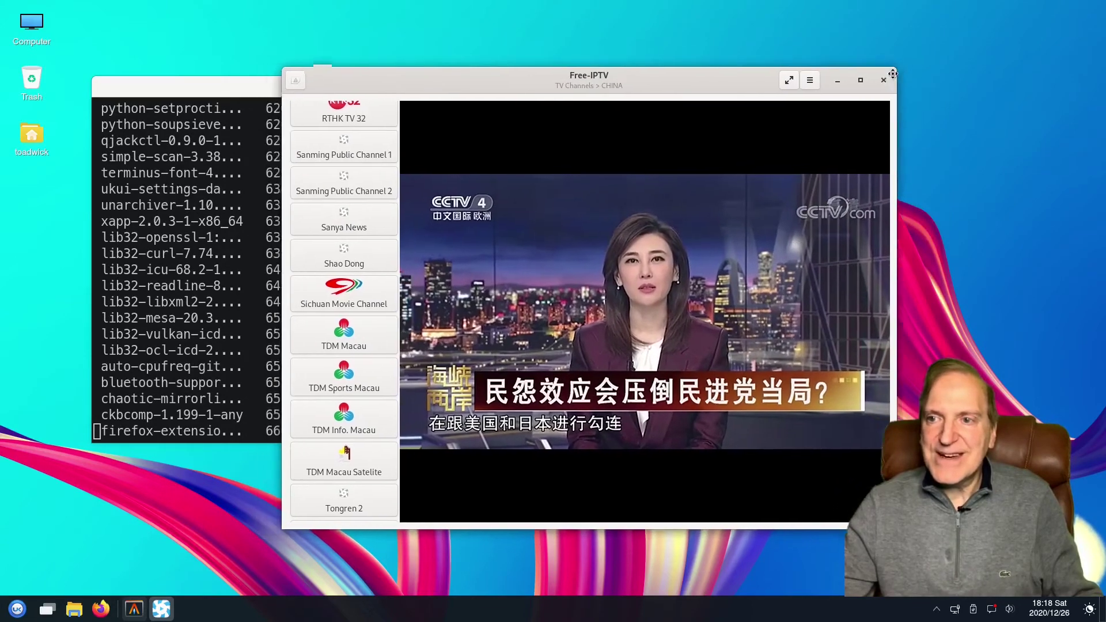
{"action": "left_click", "coordinate": [794, 77]}
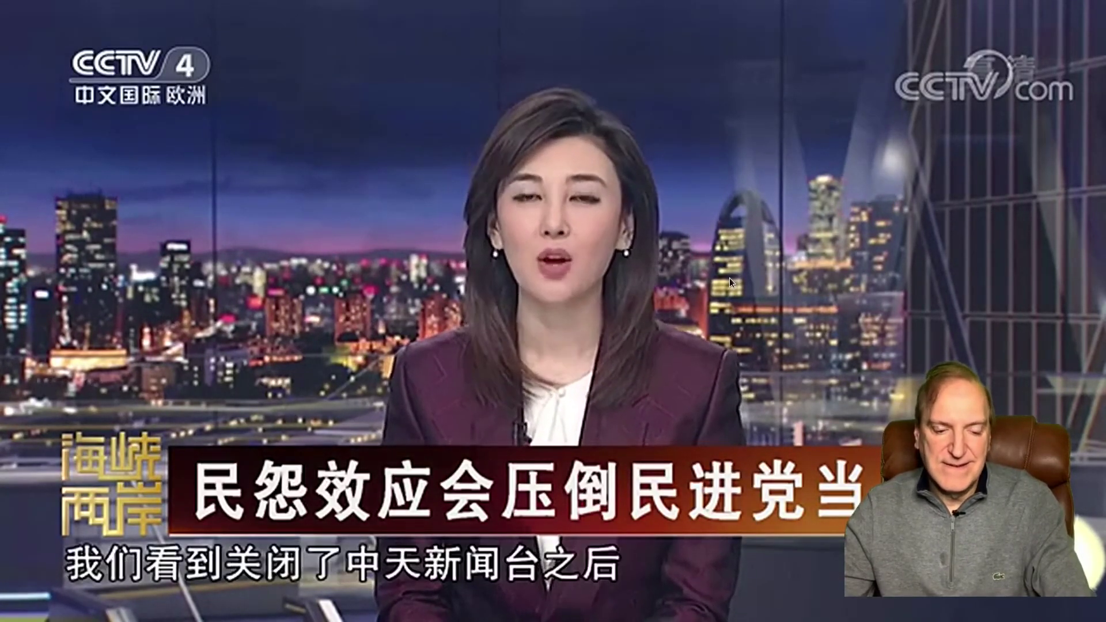
{"action": "key", "text": "Escape"}
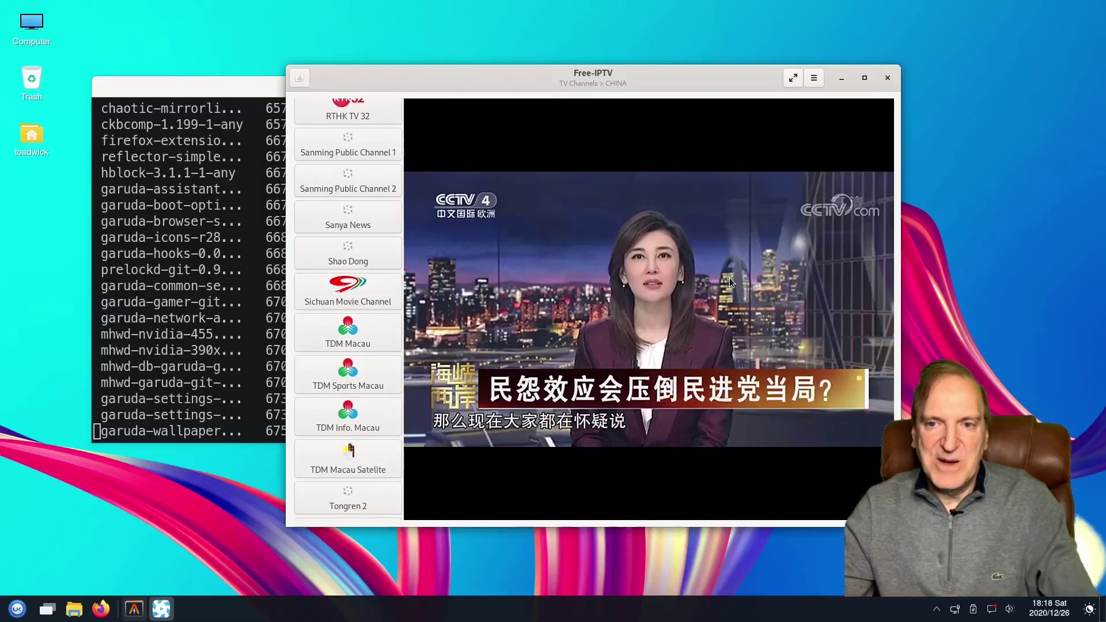
{"action": "left_click", "coordinate": [886, 79]}
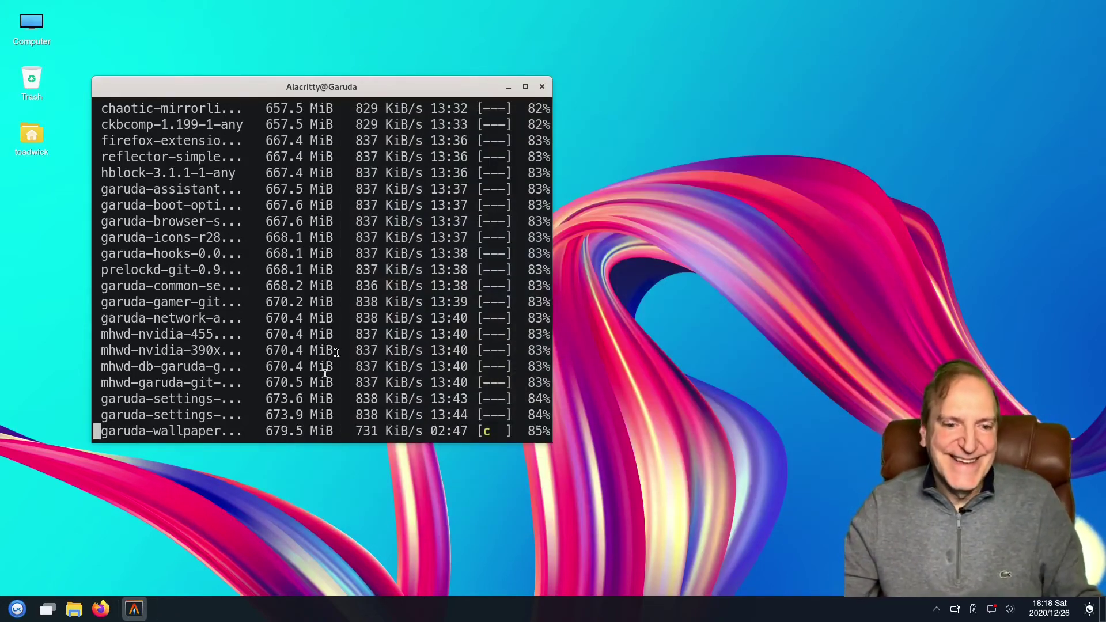
Examine the bundled applications in the application menu's Video, Development, Image, Office and System categories.
{"action": "left_click", "coordinate": [17, 609]}
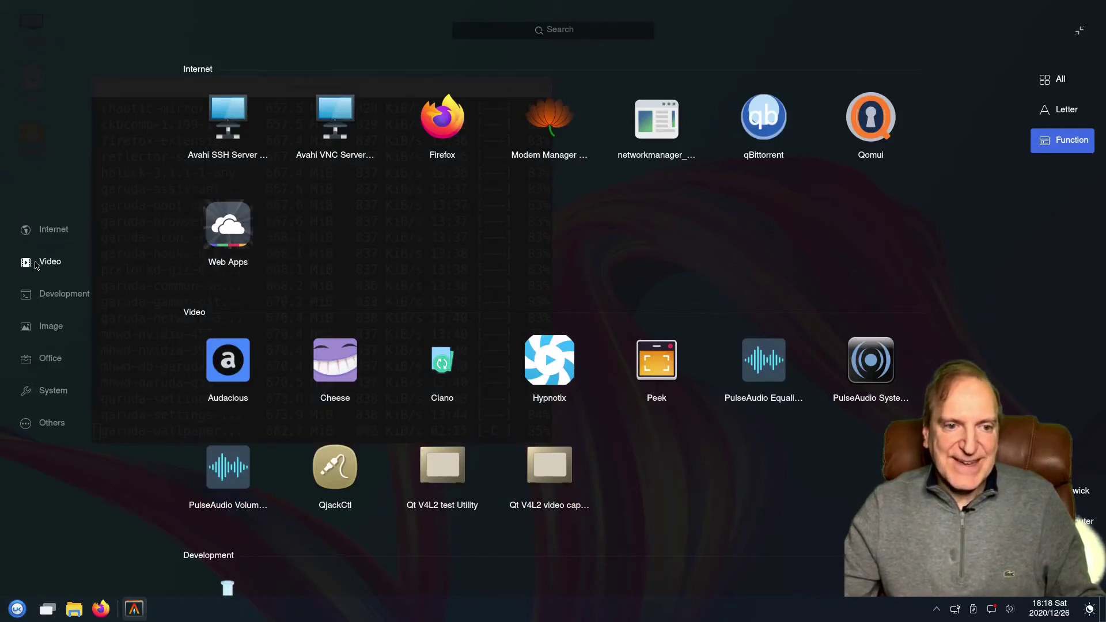
{"action": "left_click", "coordinate": [36, 264]}
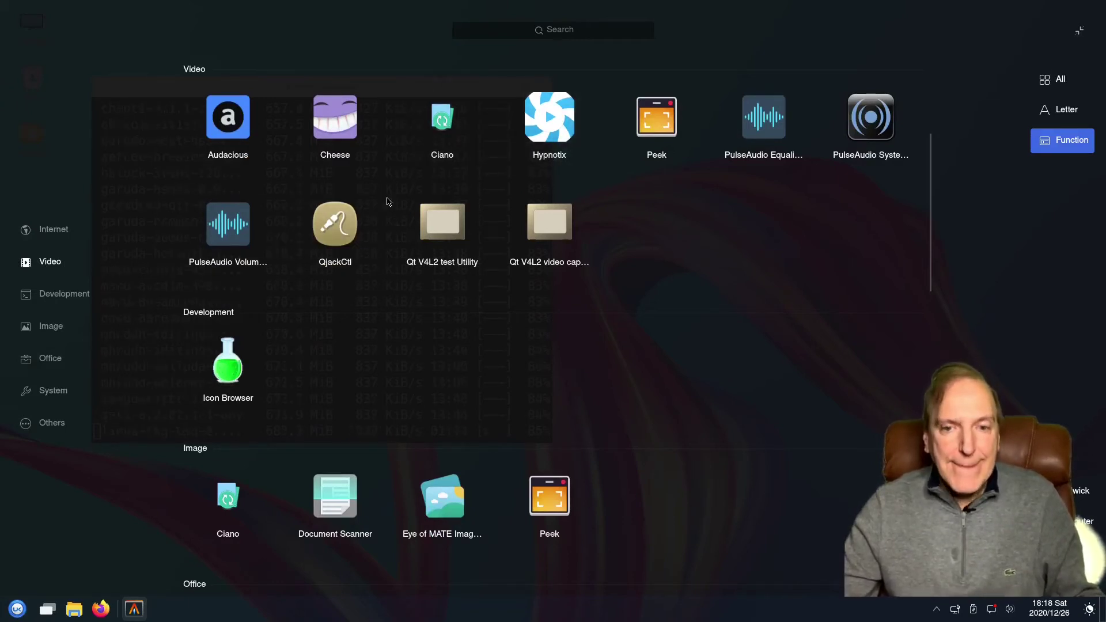
{"action": "scroll", "coordinate": [328, 361], "scroll_direction": "down", "scroll_amount": 3}
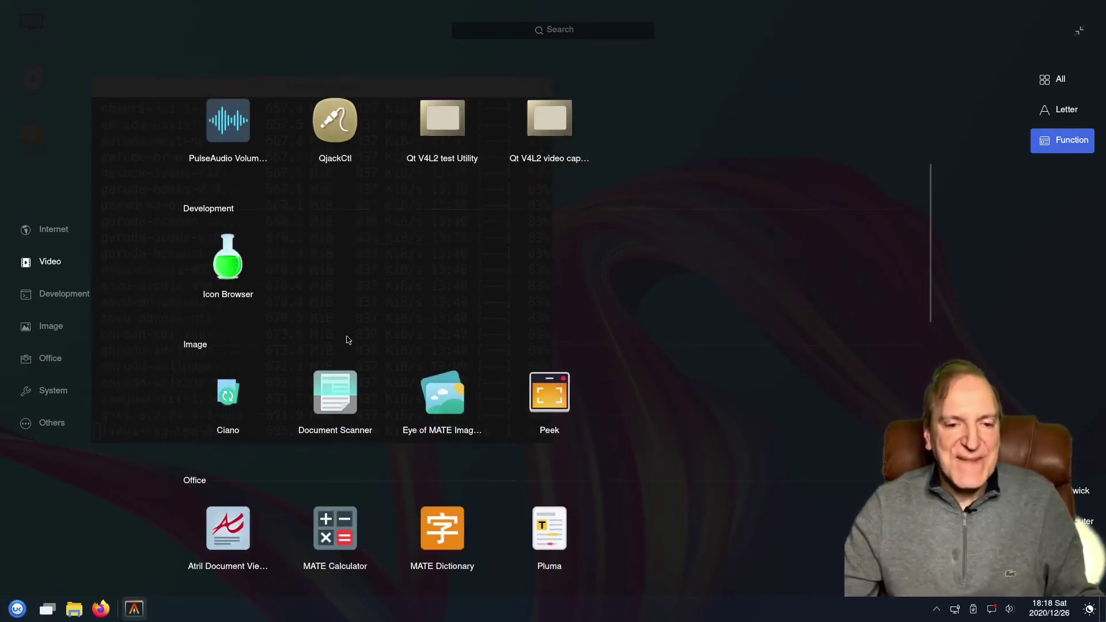
{"action": "scroll", "coordinate": [231, 276], "scroll_direction": "down", "scroll_amount": 3}
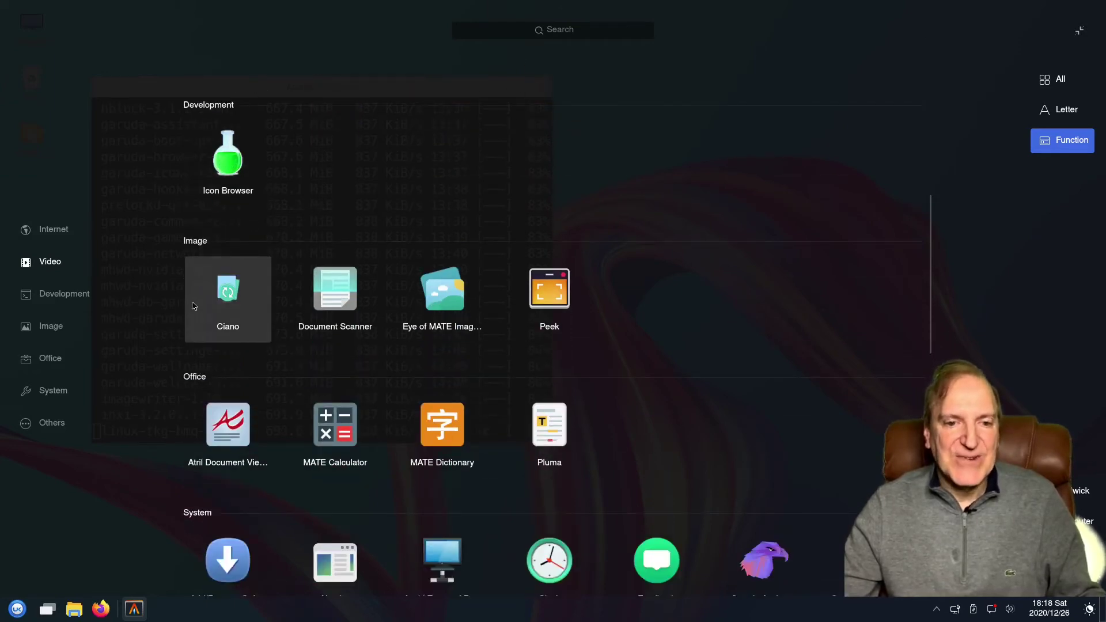
{"action": "scroll", "coordinate": [196, 288], "scroll_direction": "up", "scroll_amount": 2}
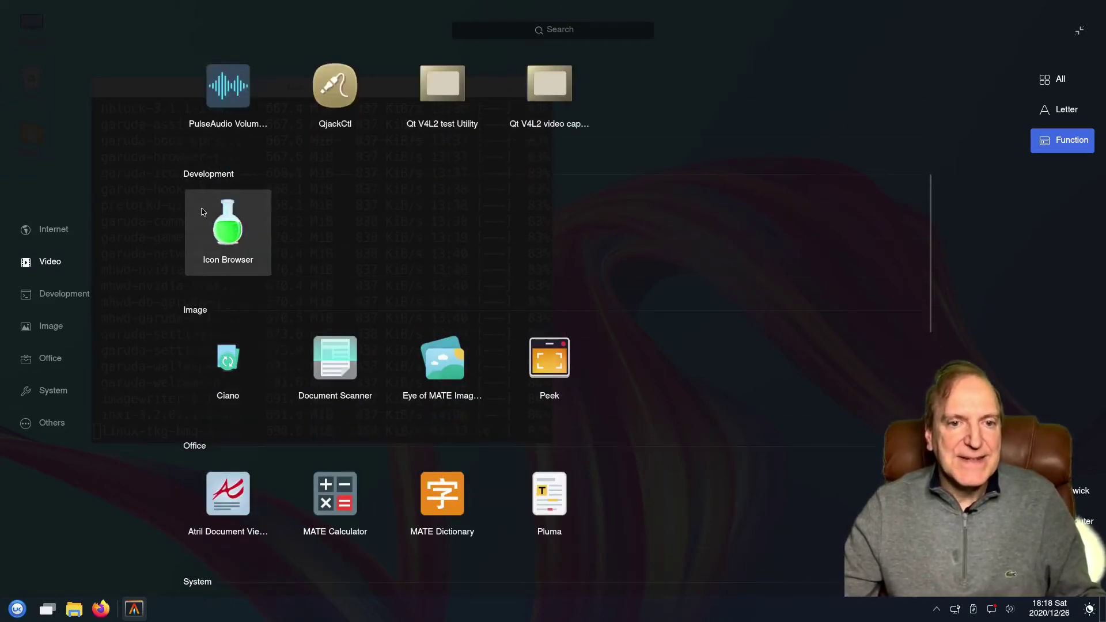
{"action": "scroll", "coordinate": [292, 351], "scroll_direction": "up", "scroll_amount": 4}
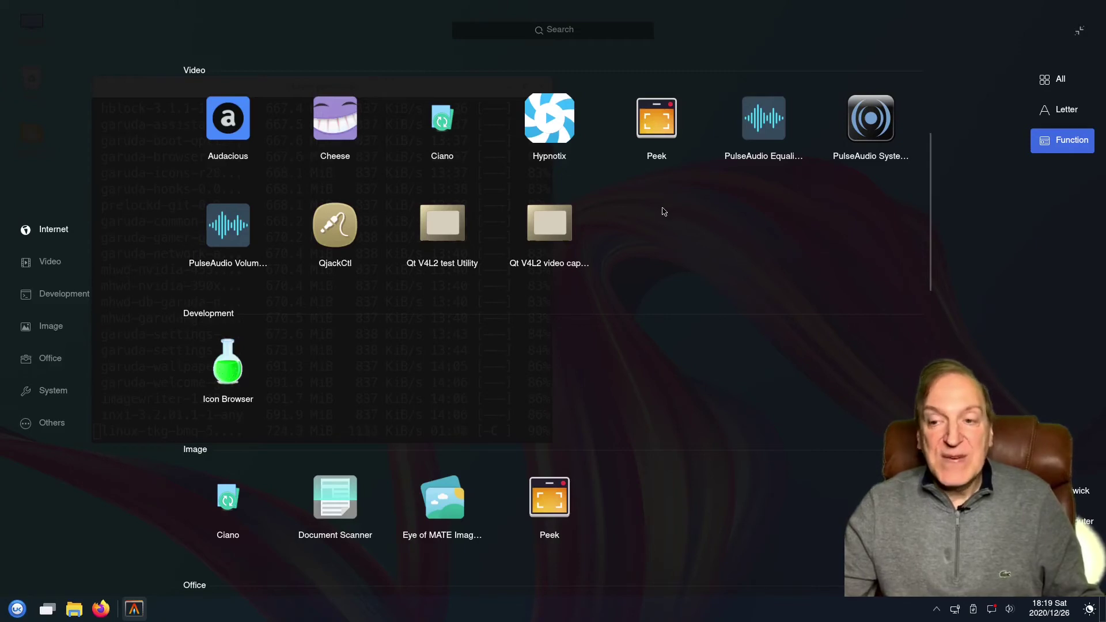
{"action": "scroll", "coordinate": [523, 289], "scroll_direction": "down", "scroll_amount": 3}
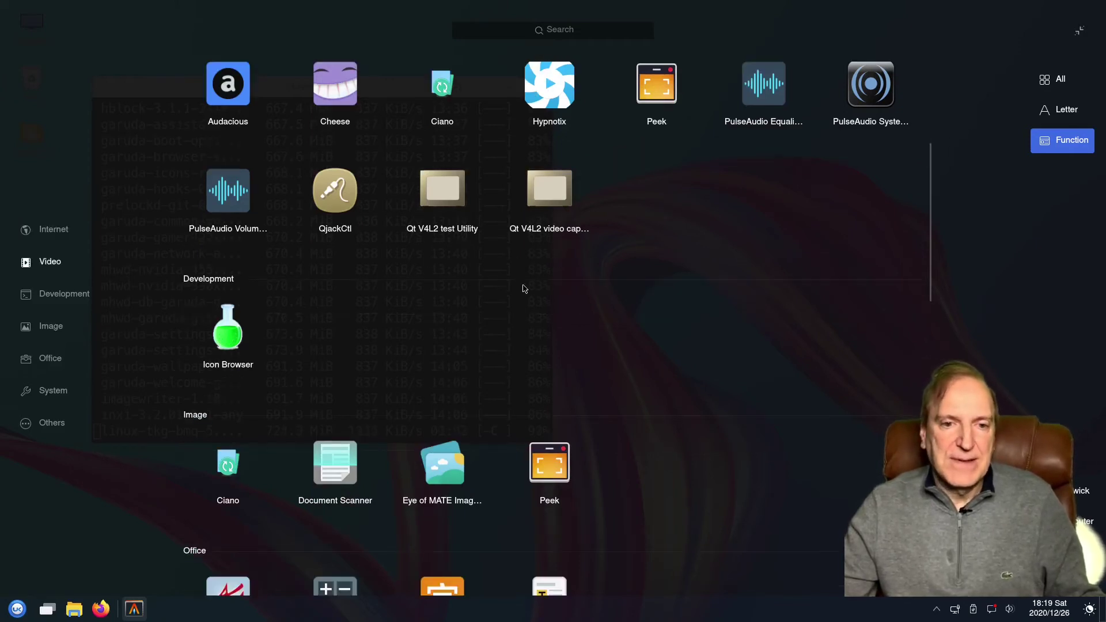
{"action": "scroll", "coordinate": [523, 289], "scroll_direction": "down", "scroll_amount": 2}
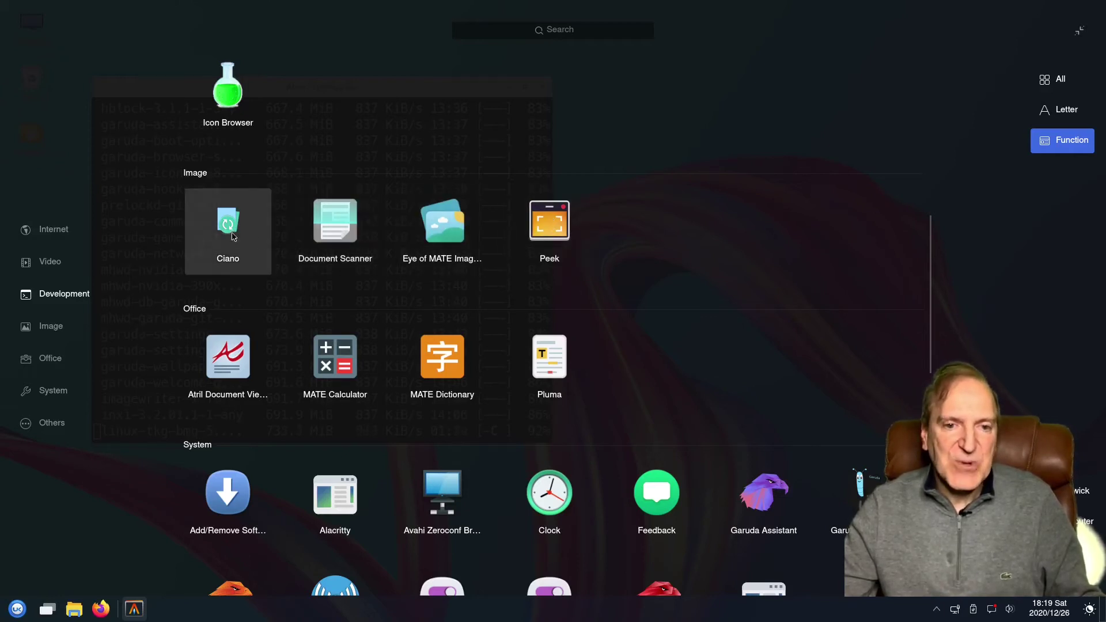
{"action": "scroll", "coordinate": [375, 261], "scroll_direction": "down", "scroll_amount": 2}
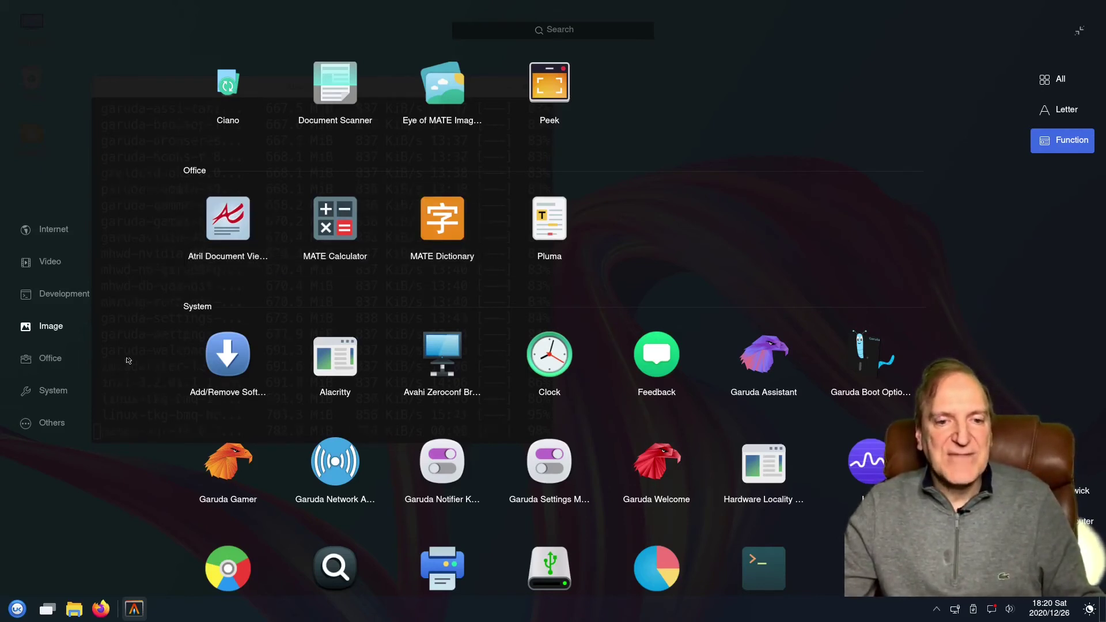
{"action": "scroll", "coordinate": [173, 351], "scroll_direction": "down", "scroll_amount": 2}
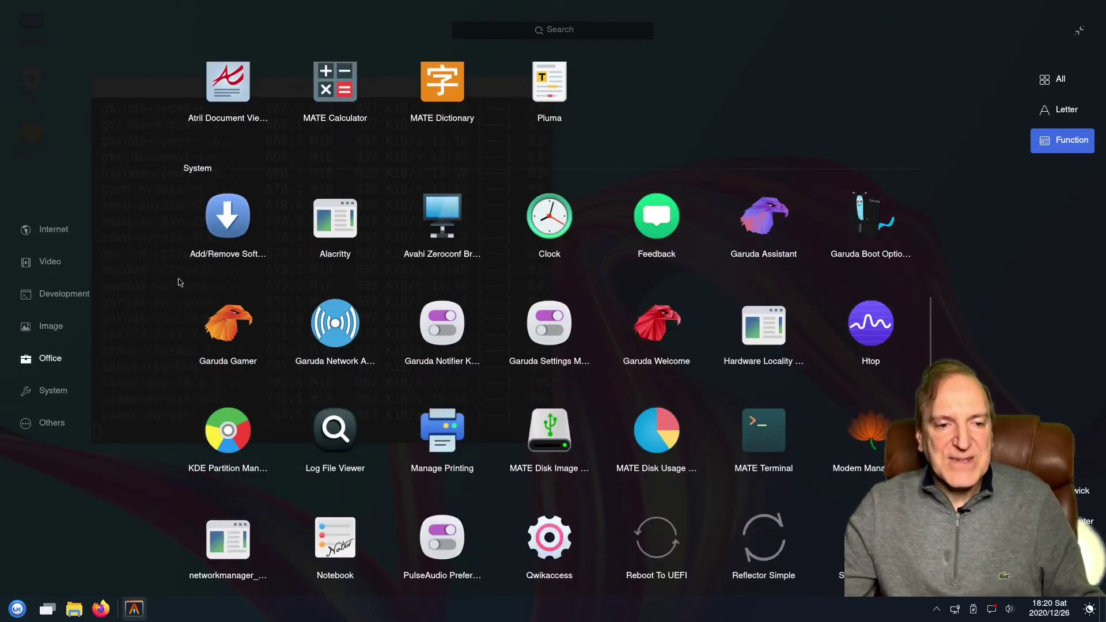
{"action": "scroll", "coordinate": [178, 281], "scroll_direction": "down", "scroll_amount": 2}
{"action": "scroll", "coordinate": [182, 278], "scroll_direction": "up", "scroll_amount": 2}
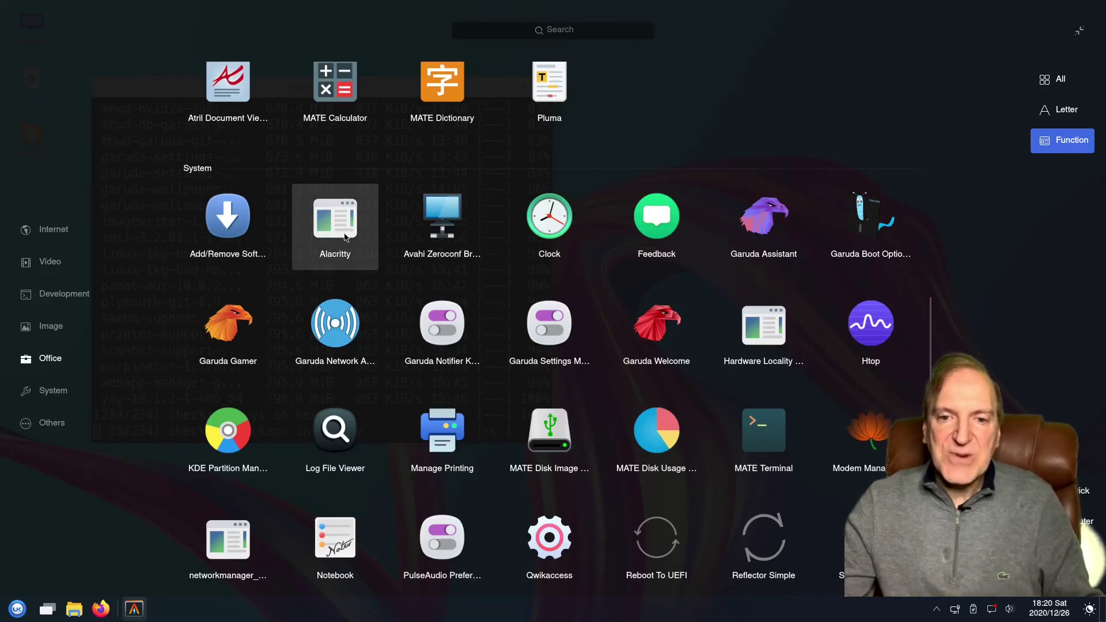
Open the Clock application to see its alarm view, and close it with the Exit program option.
{"action": "left_click", "coordinate": [558, 221]}
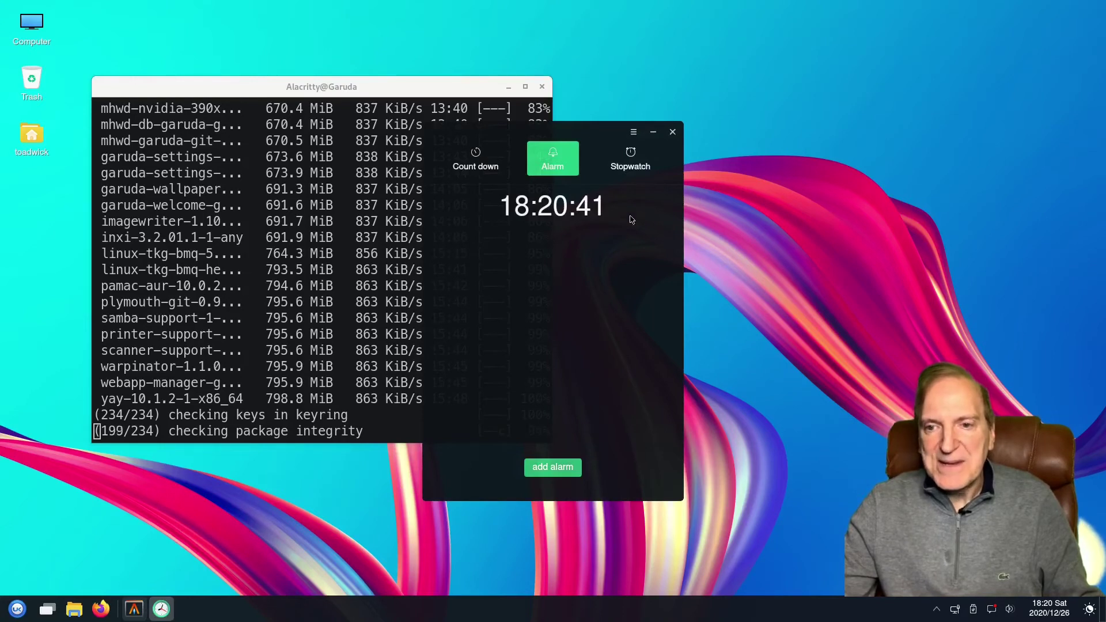
{"action": "left_click", "coordinate": [673, 132]}
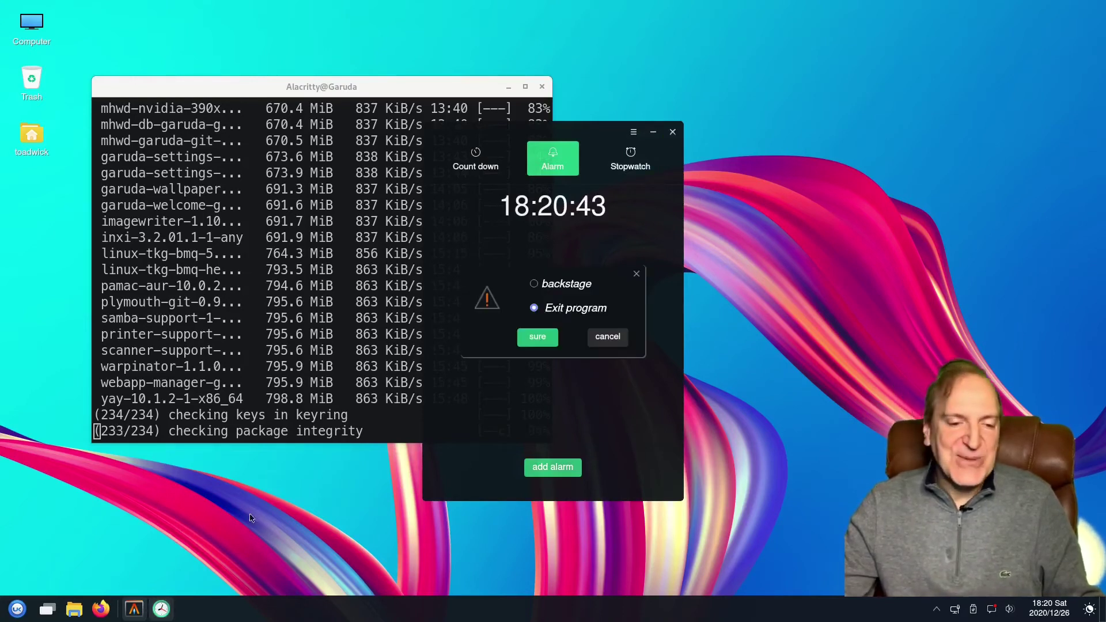
{"action": "left_click", "coordinate": [539, 340]}
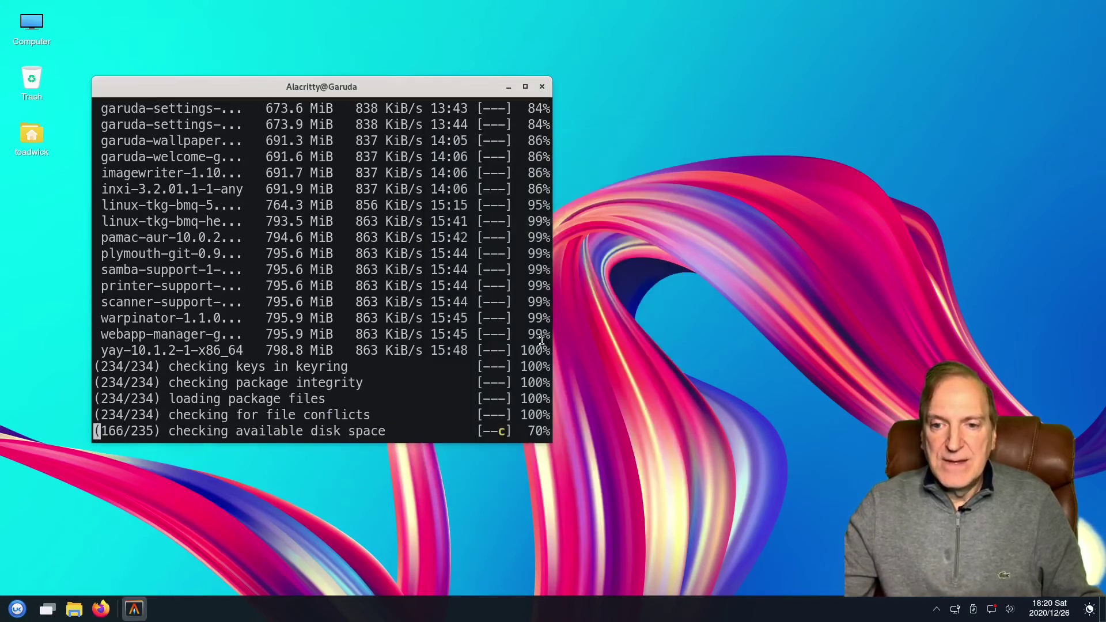
Launch Htop from the System category of the application menu to monitor the running update.
{"action": "left_click", "coordinate": [16, 609]}
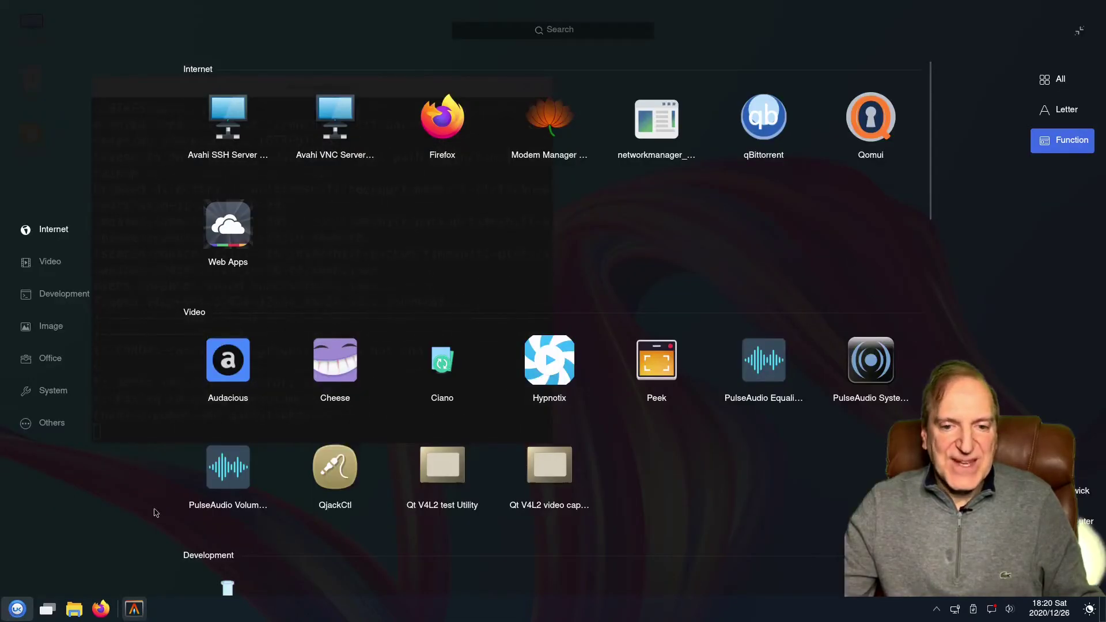
{"action": "left_click", "coordinate": [79, 395]}
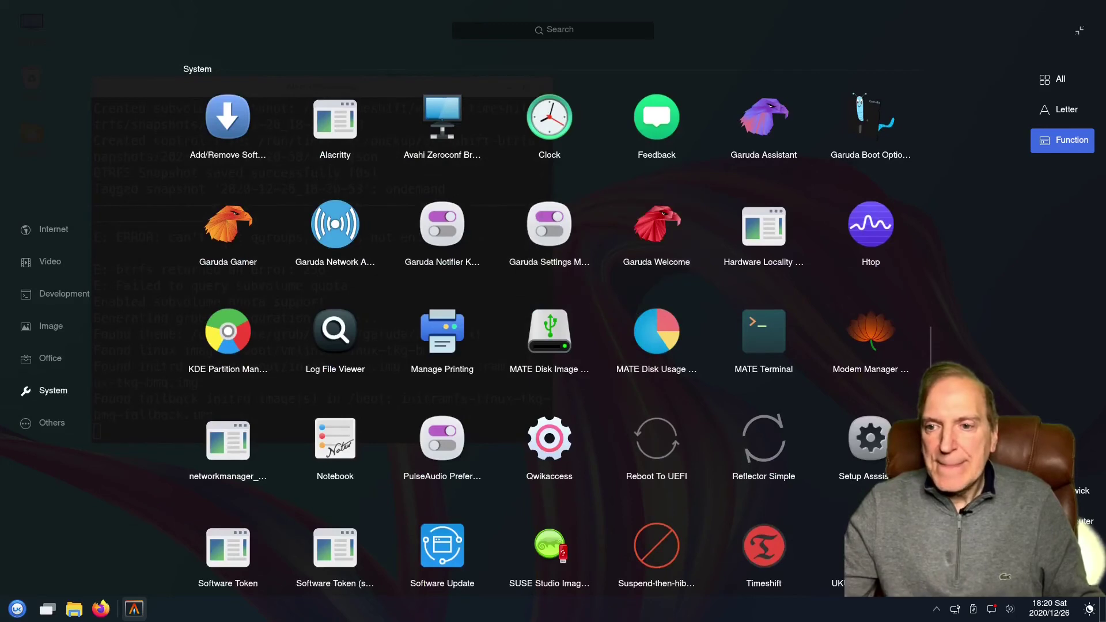
{"action": "left_click", "coordinate": [863, 228]}
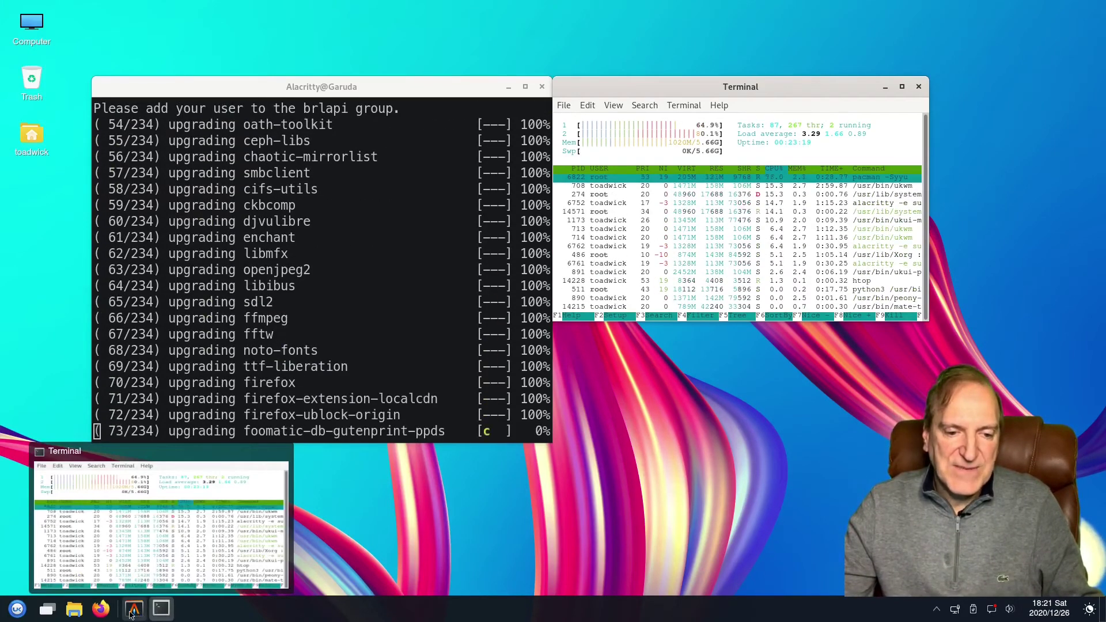
{"action": "mouse_move", "coordinate": [138, 615]}
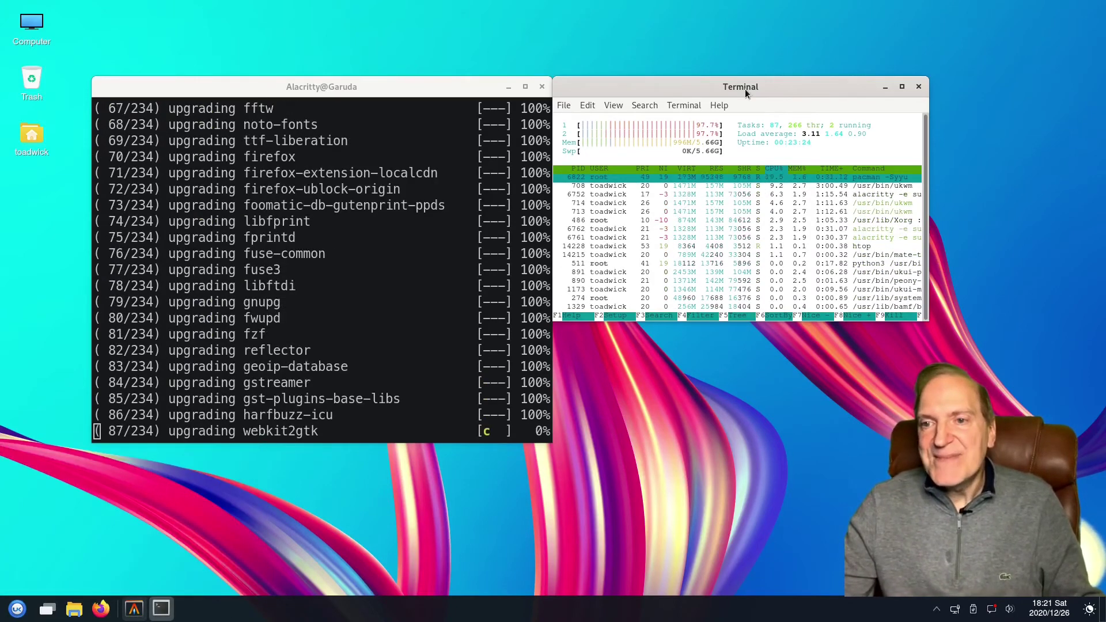
Move the Htop terminal so it overlaps the update window, check the system load, and close Htop.
{"action": "left_click_drag", "start_coordinate": [746, 93], "coordinate": [698, 219]}
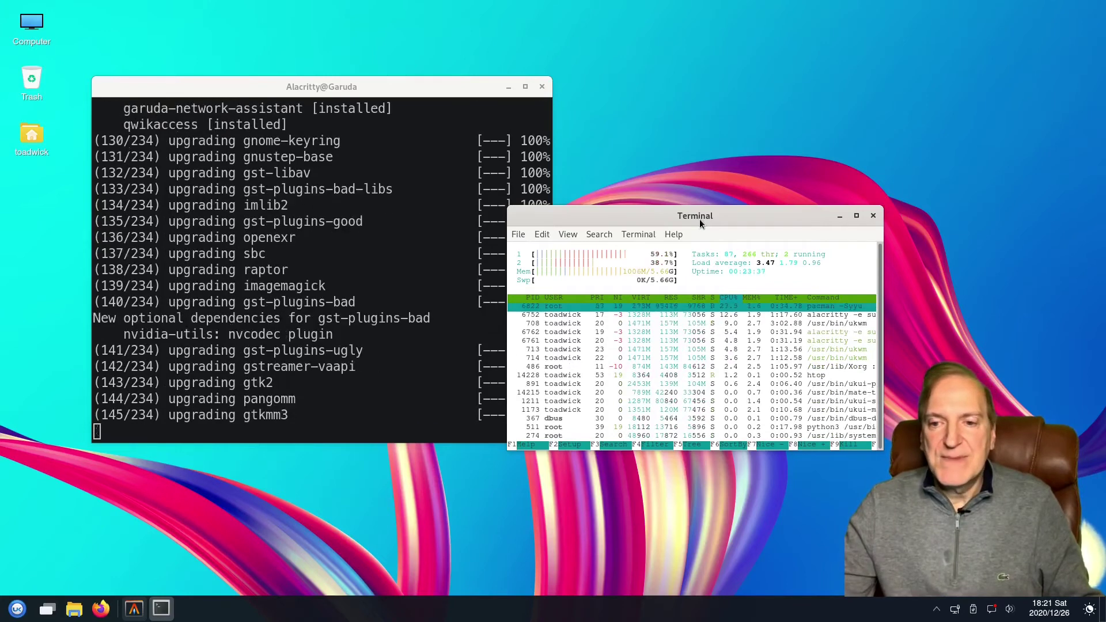
{"action": "left_click_drag", "start_coordinate": [699, 219], "coordinate": [630, 149]}
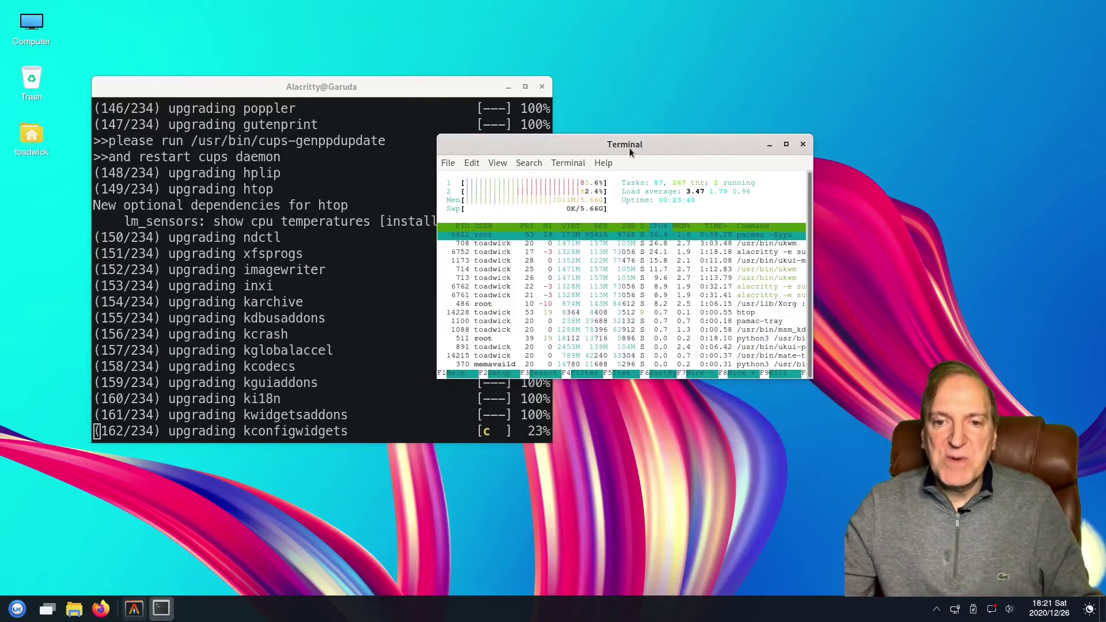
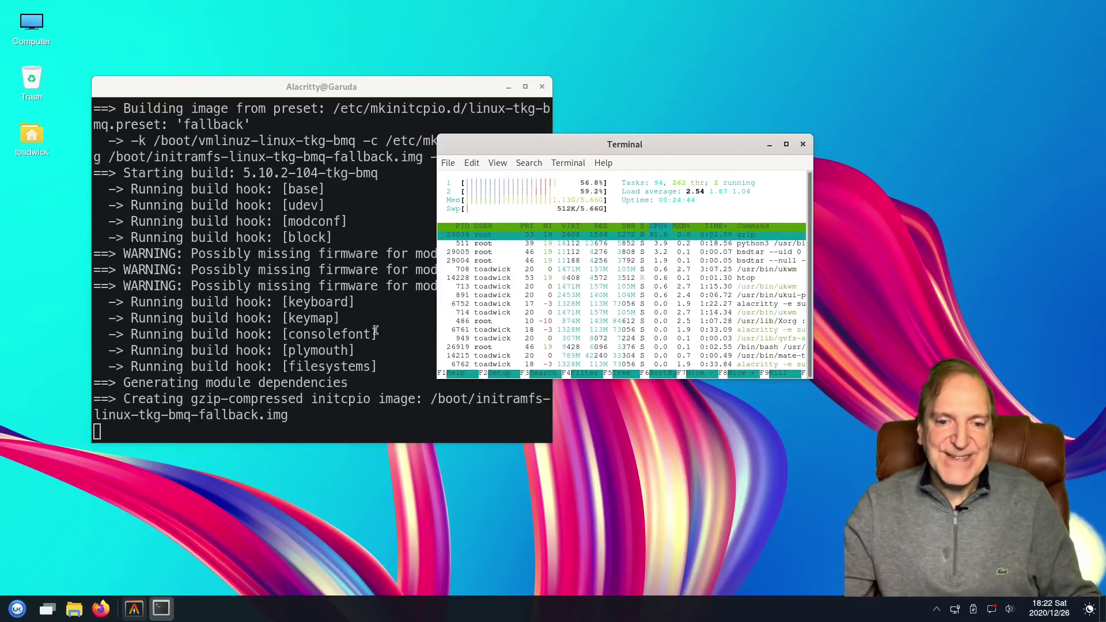
{"action": "left_click", "coordinate": [803, 144]}
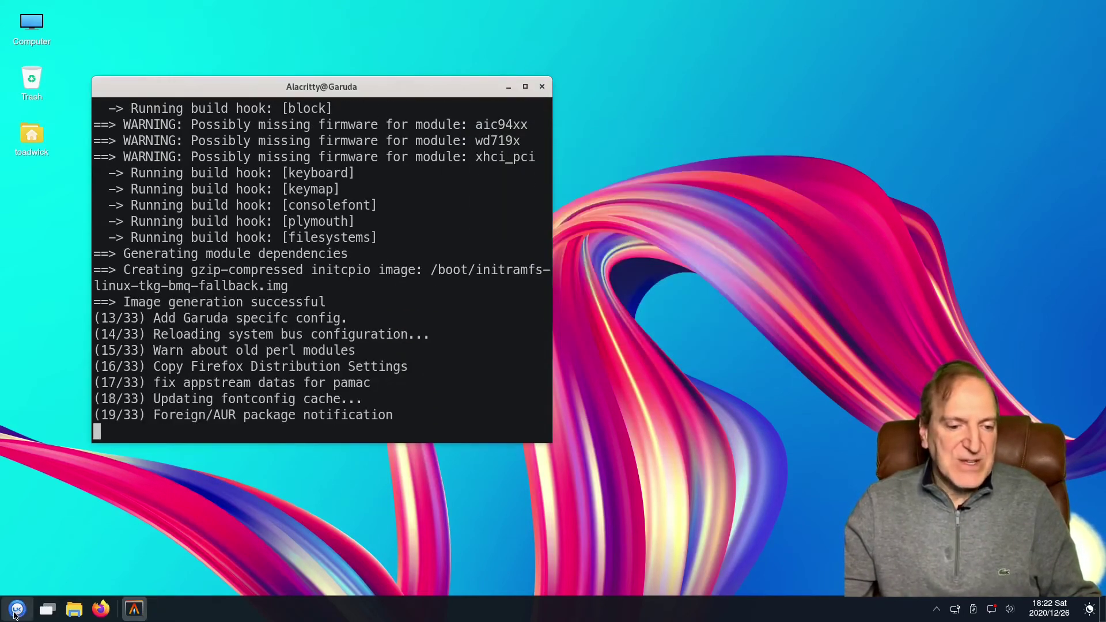
Launch MATE Terminal from the System category of the application menu.
{"action": "left_click", "coordinate": [17, 609]}
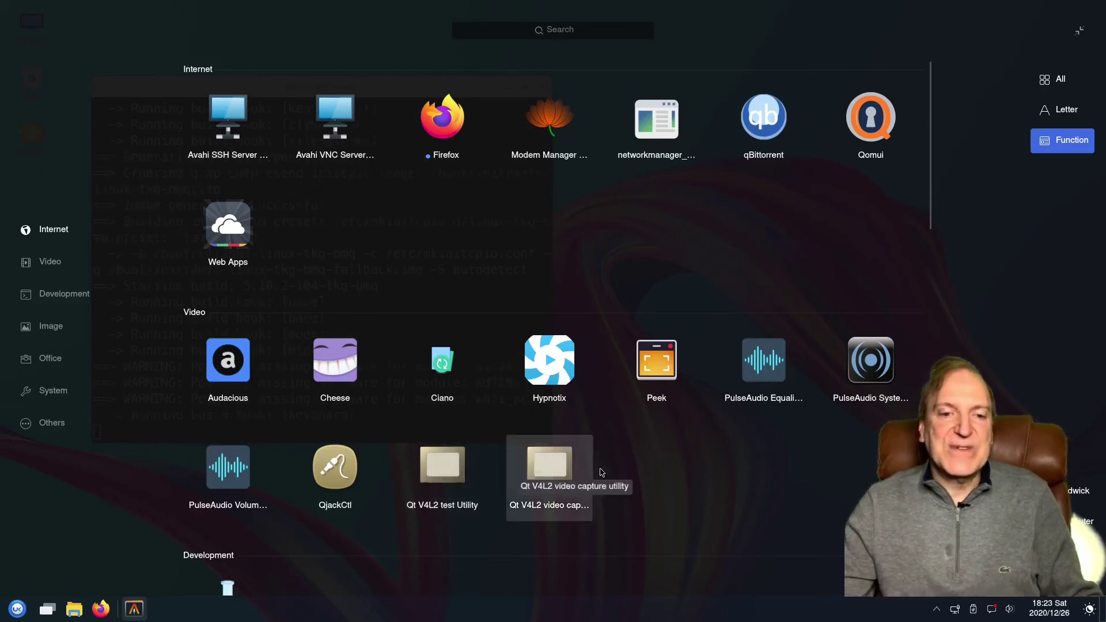
{"action": "scroll", "coordinate": [634, 468], "scroll_direction": "down", "scroll_amount": 2}
{"action": "scroll", "coordinate": [595, 479], "scroll_direction": "down", "scroll_amount": 8}
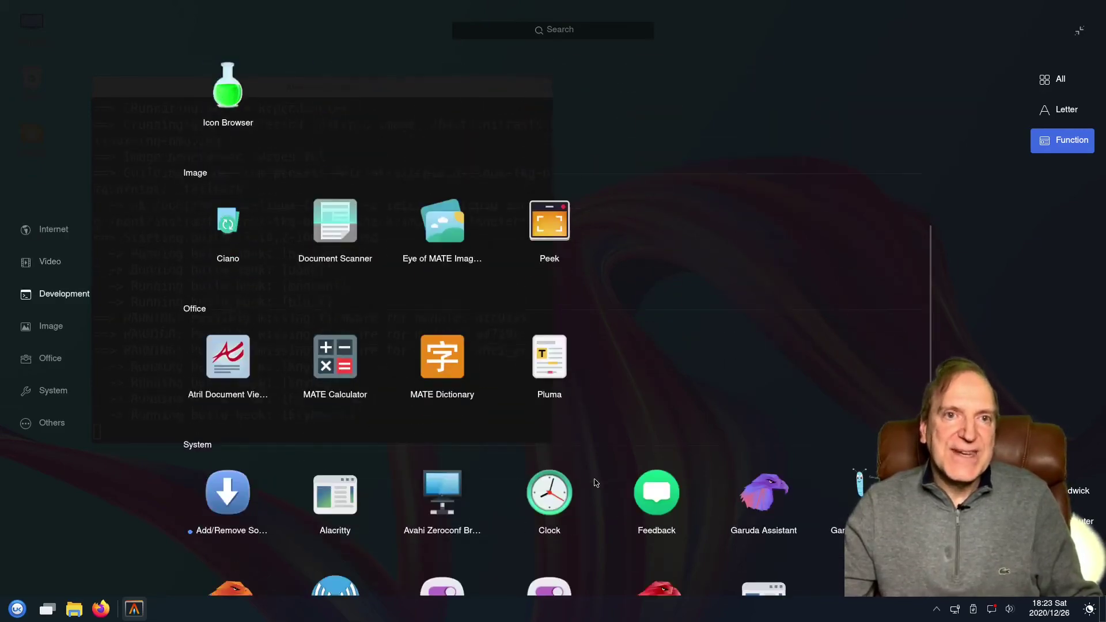
{"action": "scroll", "coordinate": [596, 482], "scroll_direction": "down", "scroll_amount": 5}
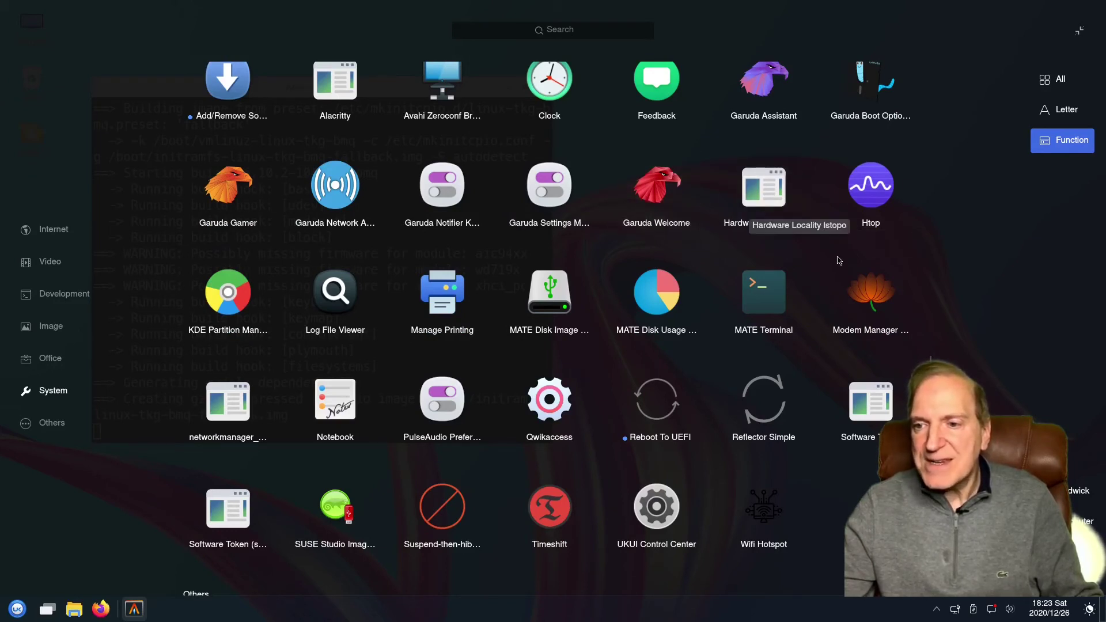
{"action": "left_click", "coordinate": [761, 307]}
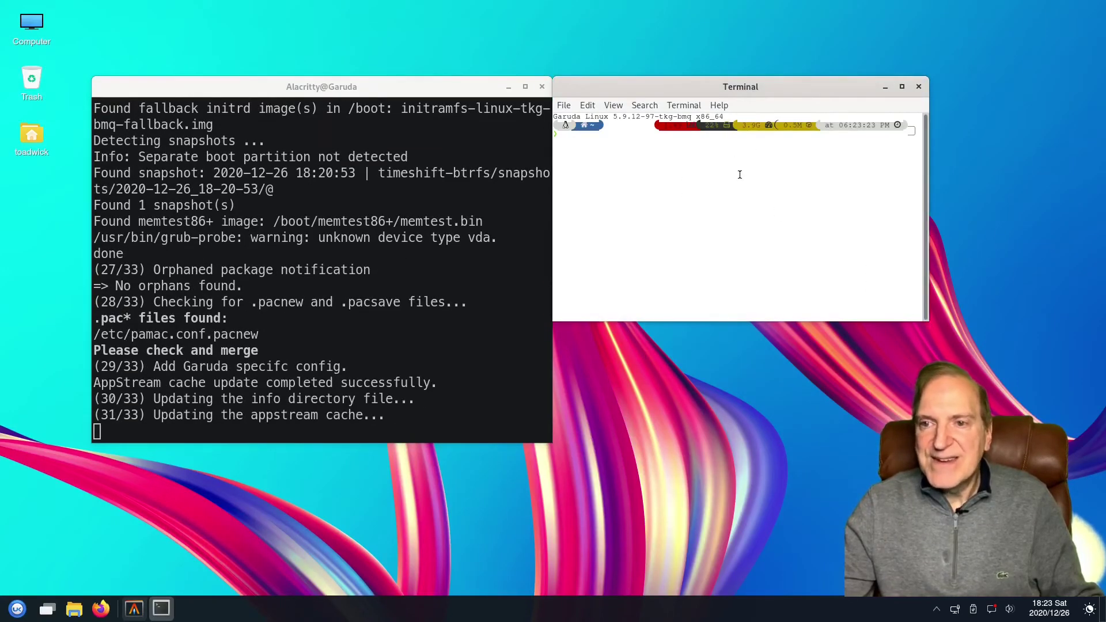
View the MATE Terminal's options for profile, encoding and window size, and close the terminal window.
{"action": "left_click", "coordinate": [684, 106]}
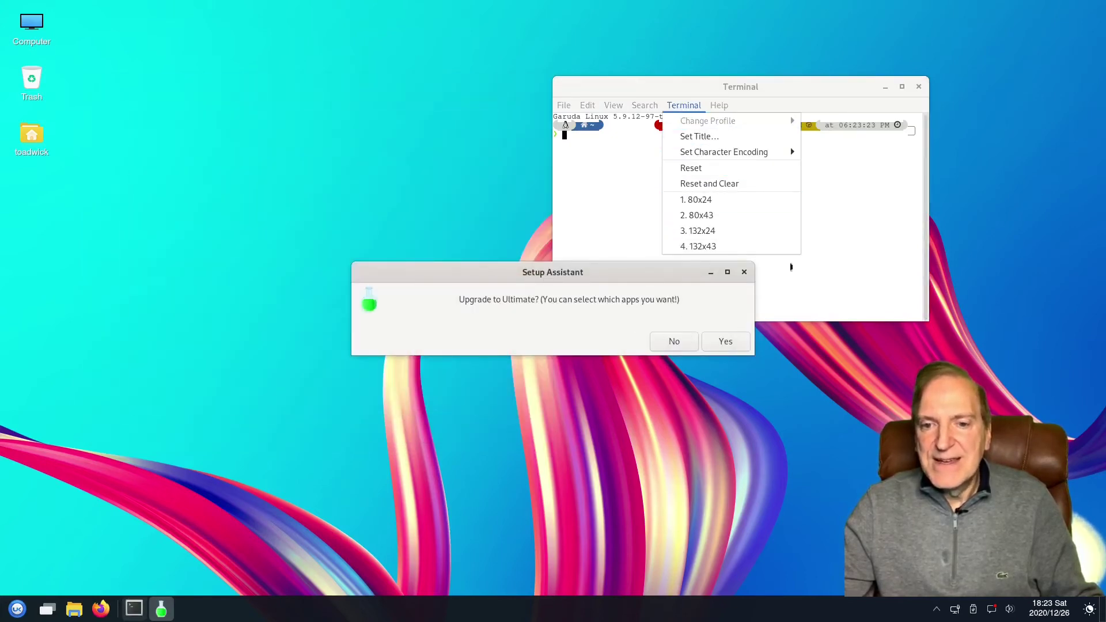
{"action": "left_click", "coordinate": [858, 254]}
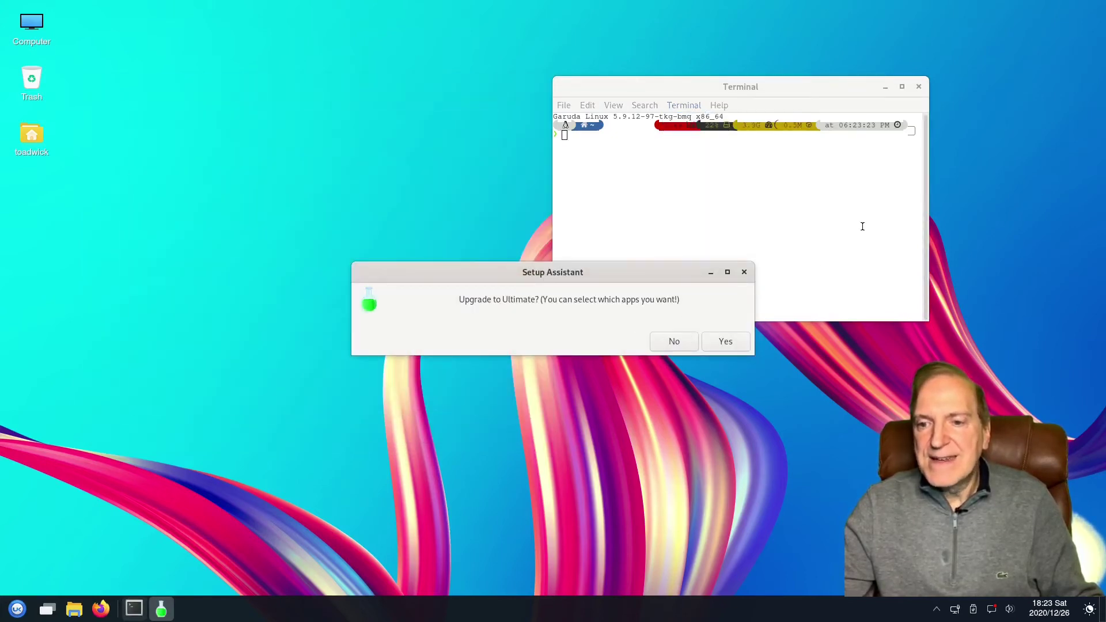
{"action": "left_click", "coordinate": [918, 87]}
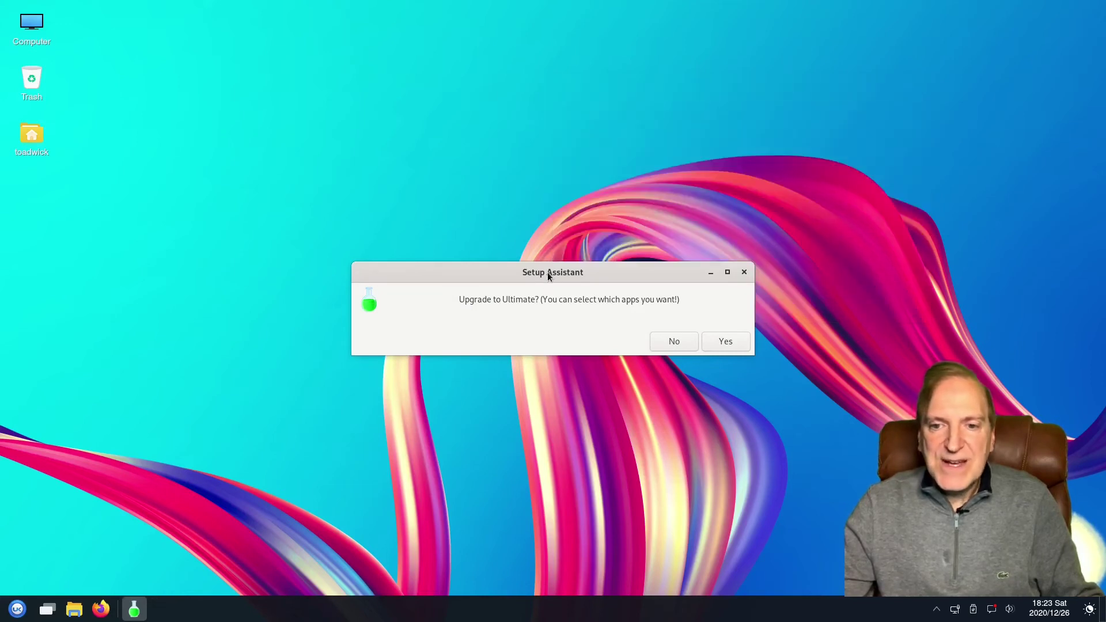
Move the Setup Assistant dialog to a clear area of the desktop and accept the upgrade to Ultimate.
{"action": "left_click_drag", "start_coordinate": [548, 276], "coordinate": [602, 158]}
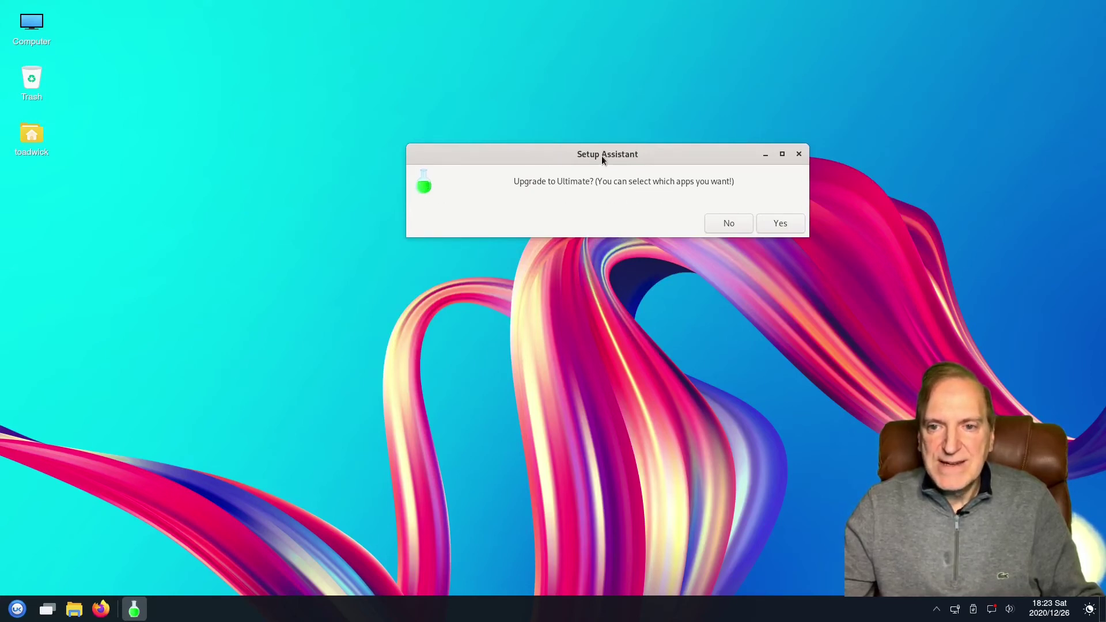
{"action": "left_click_drag", "start_coordinate": [603, 155], "coordinate": [520, 138]}
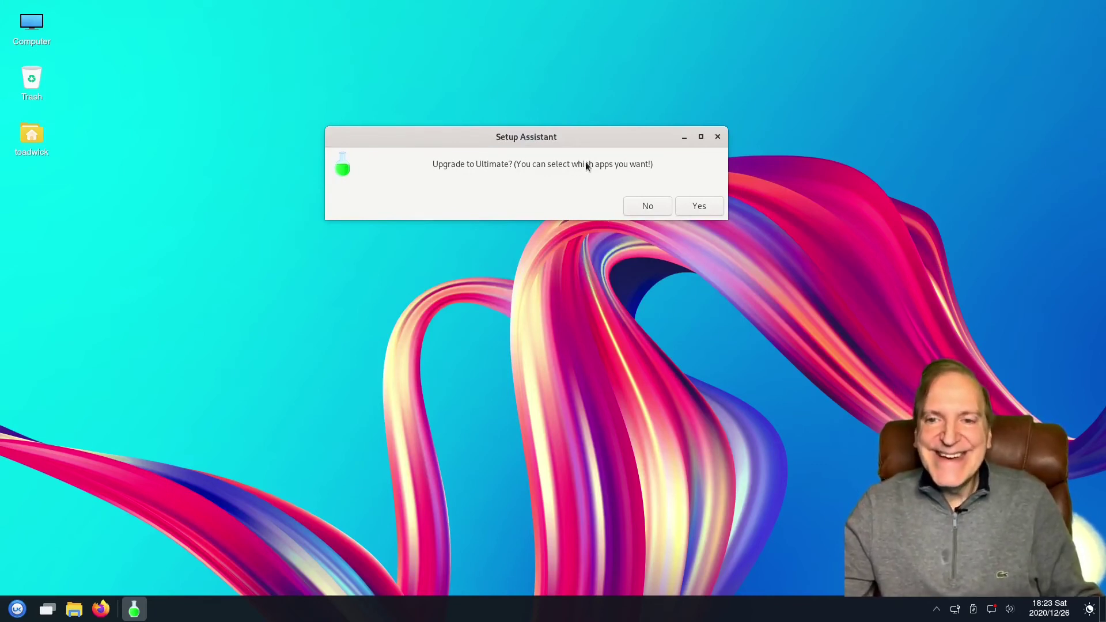
{"action": "left_click", "coordinate": [700, 207]}
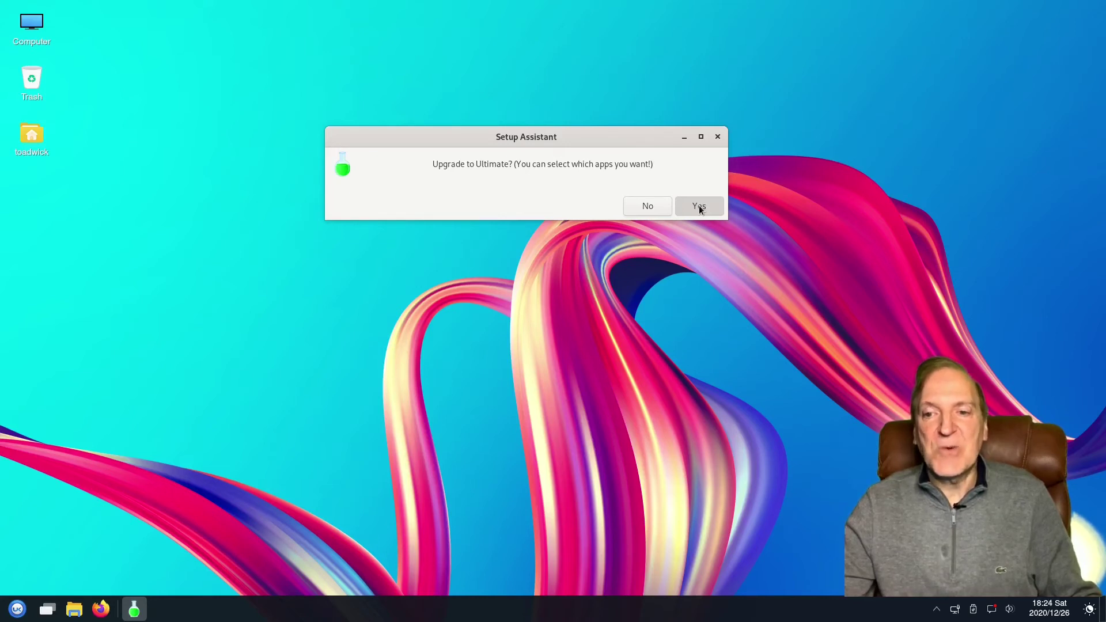
{"action": "left_click", "coordinate": [700, 206]}
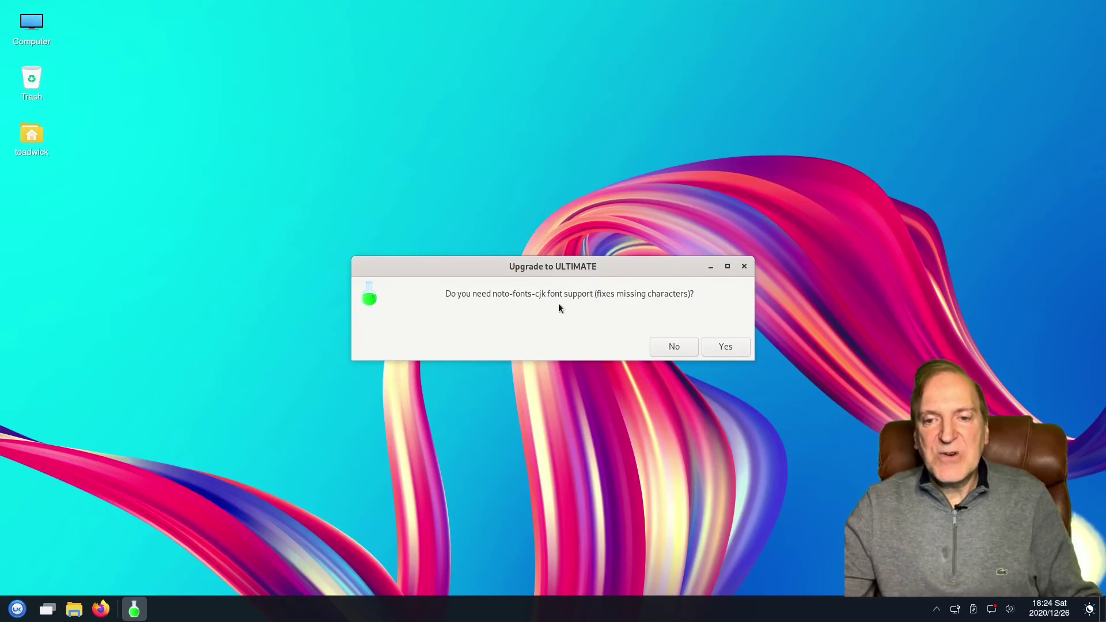
Accept noto-fonts-cjk font support, additional Garuda wallpapers, and Snaps, Flatpak, Appimage and firmware update support.
{"action": "left_click", "coordinate": [729, 347]}
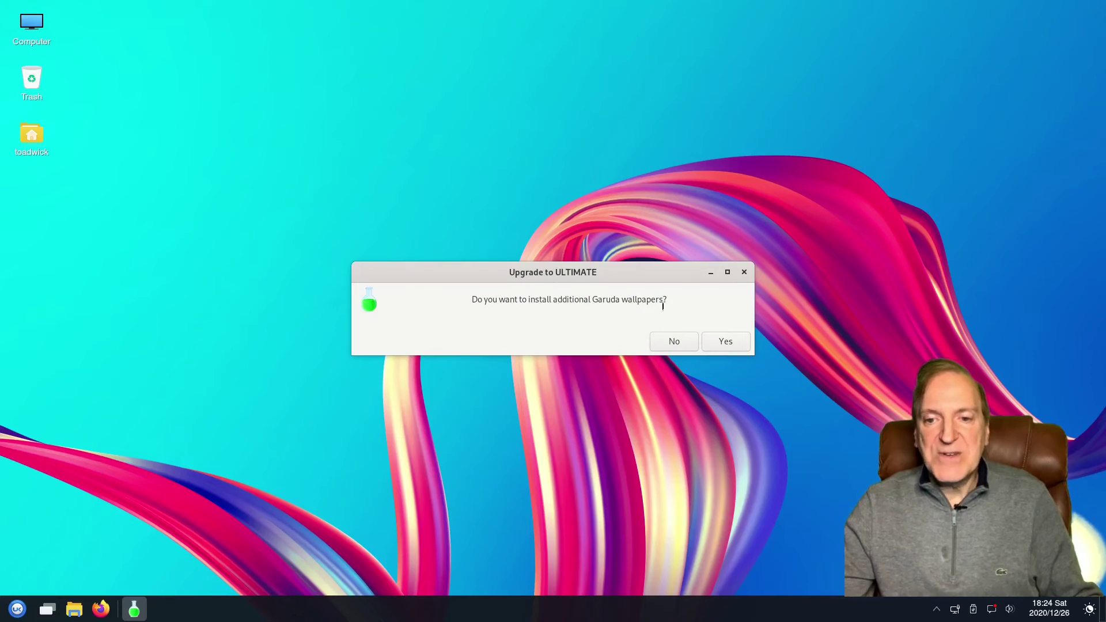
{"action": "left_click", "coordinate": [729, 341]}
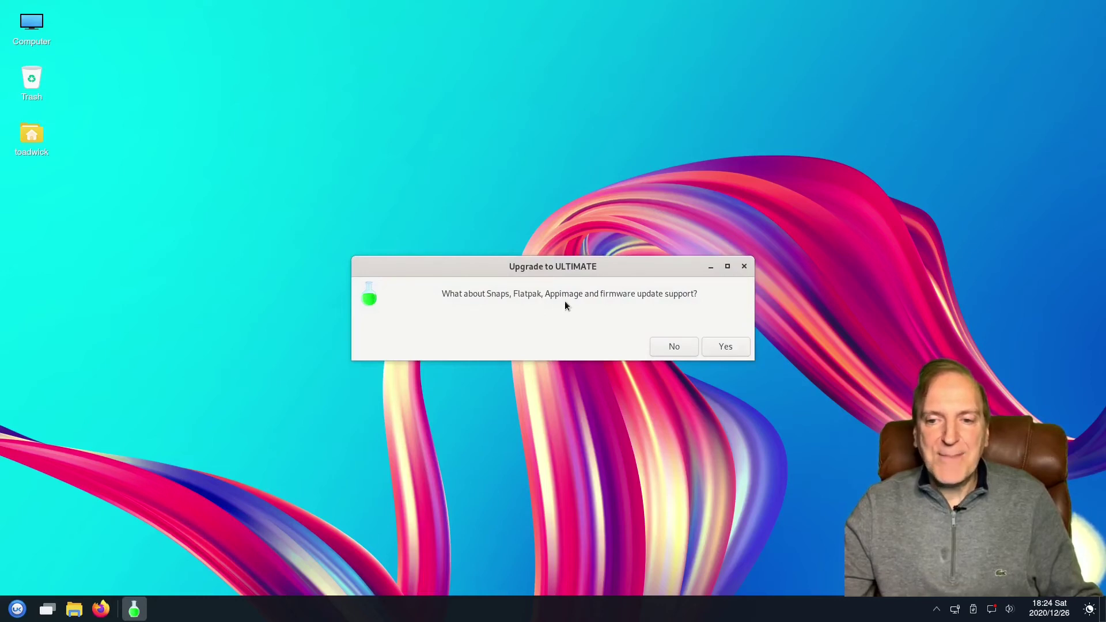
{"action": "left_click", "coordinate": [727, 346]}
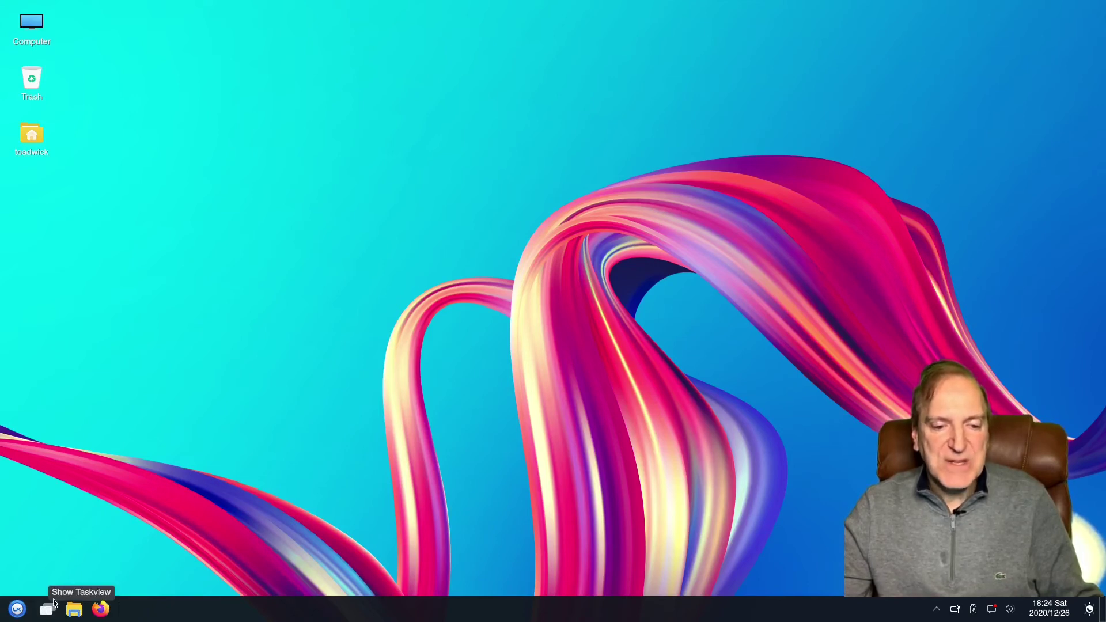
Open the desktop background settings from the desktop and bring the available wallpapers into view.
{"action": "right_click", "coordinate": [402, 252]}
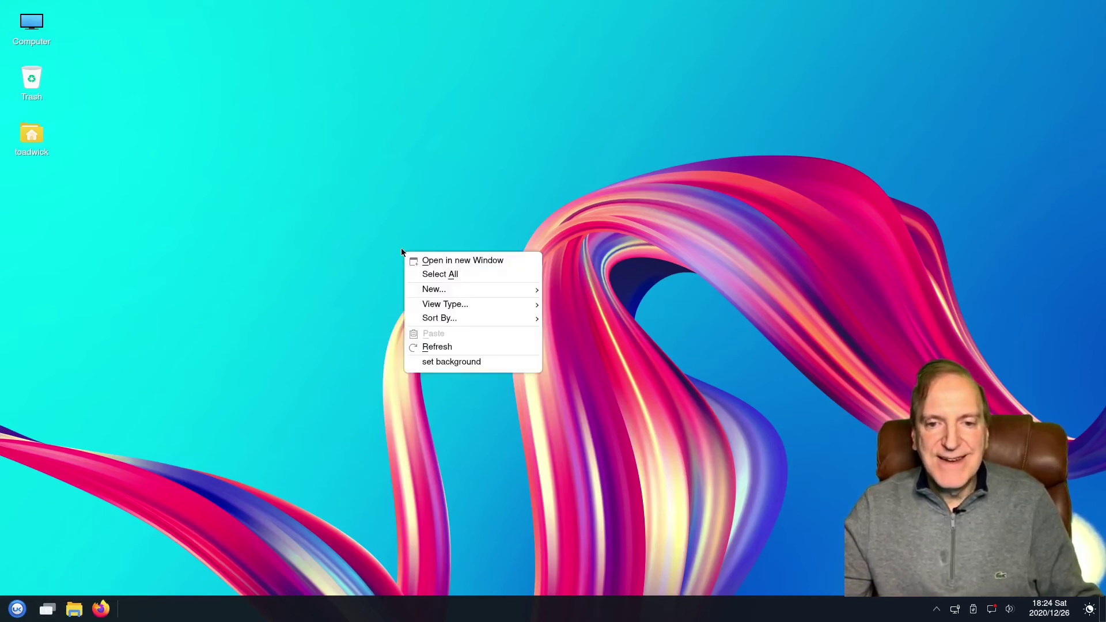
{"action": "left_click", "coordinate": [454, 363]}
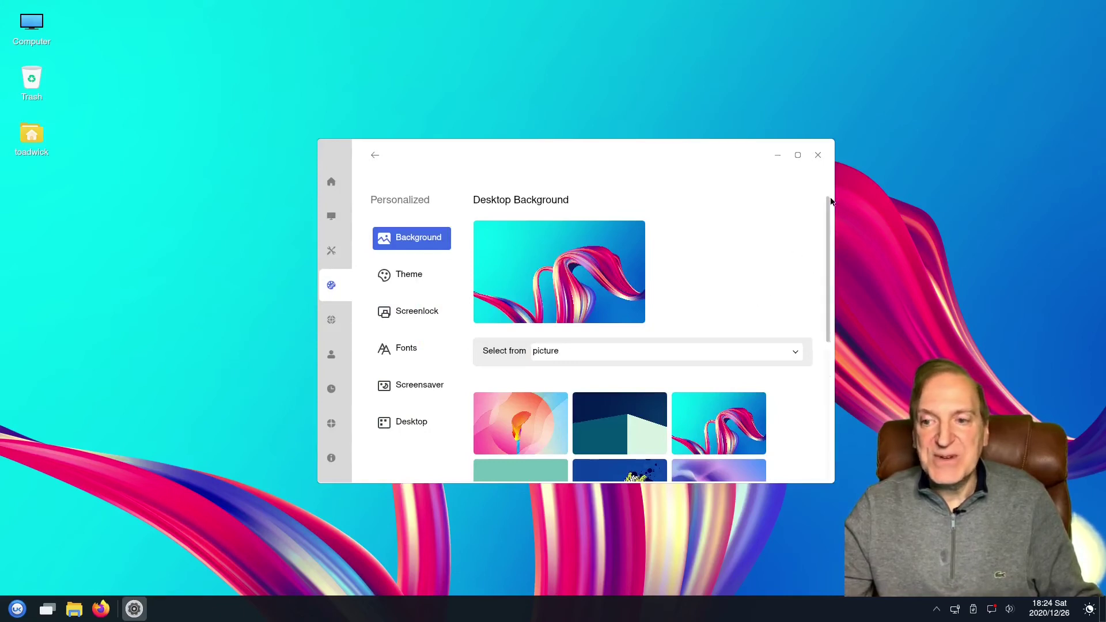
{"action": "left_click_drag", "start_coordinate": [826, 207], "coordinate": [840, 271]}
Look at the solid color choices for the desktop background and switch the source back to picture.
{"action": "left_click", "coordinate": [794, 233]}
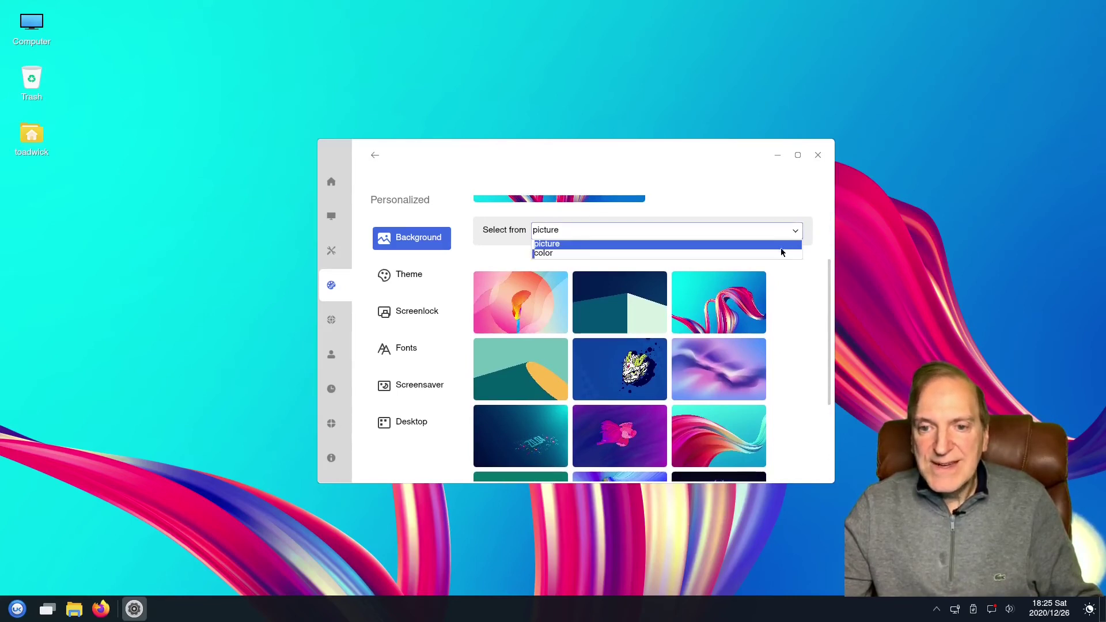
{"action": "left_click", "coordinate": [779, 254]}
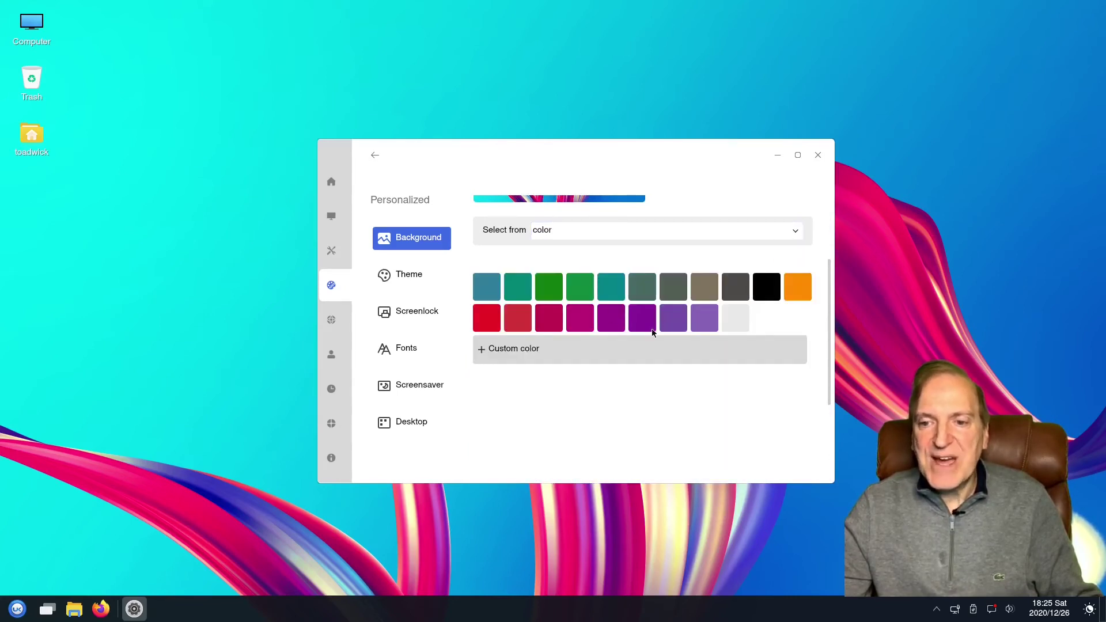
{"action": "left_click", "coordinate": [793, 233]}
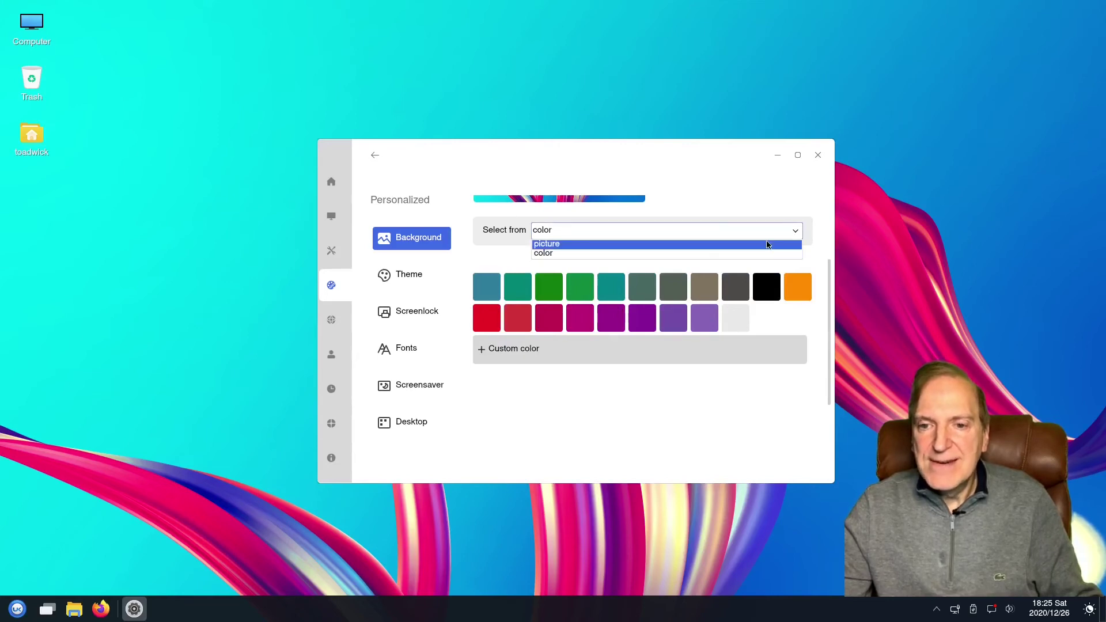
{"action": "left_click", "coordinate": [775, 245]}
Set the soft purple and blue wave picture as the desktop background and move the settings window higher.
{"action": "left_click_drag", "start_coordinate": [828, 278], "coordinate": [824, 309]}
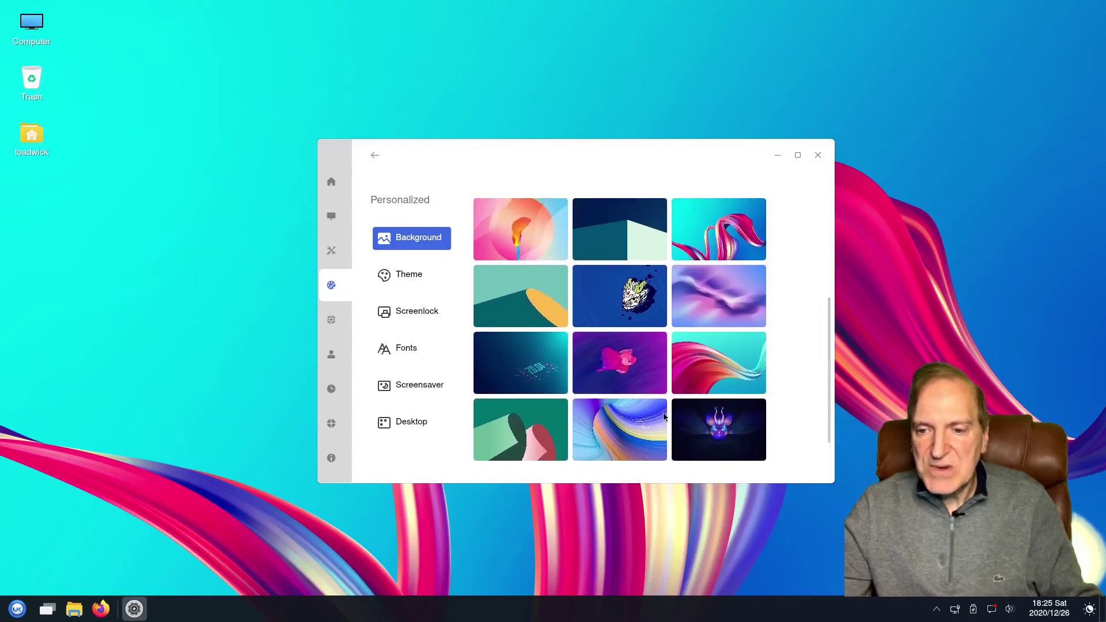
{"action": "left_click", "coordinate": [715, 299]}
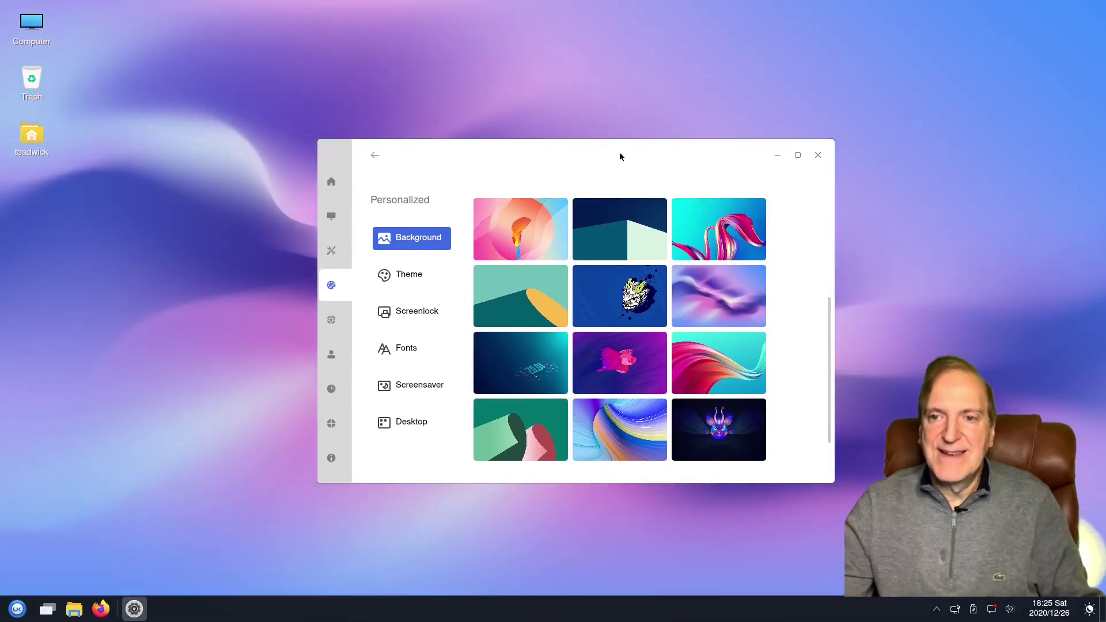
{"action": "left_click_drag", "start_coordinate": [620, 156], "coordinate": [657, 104]}
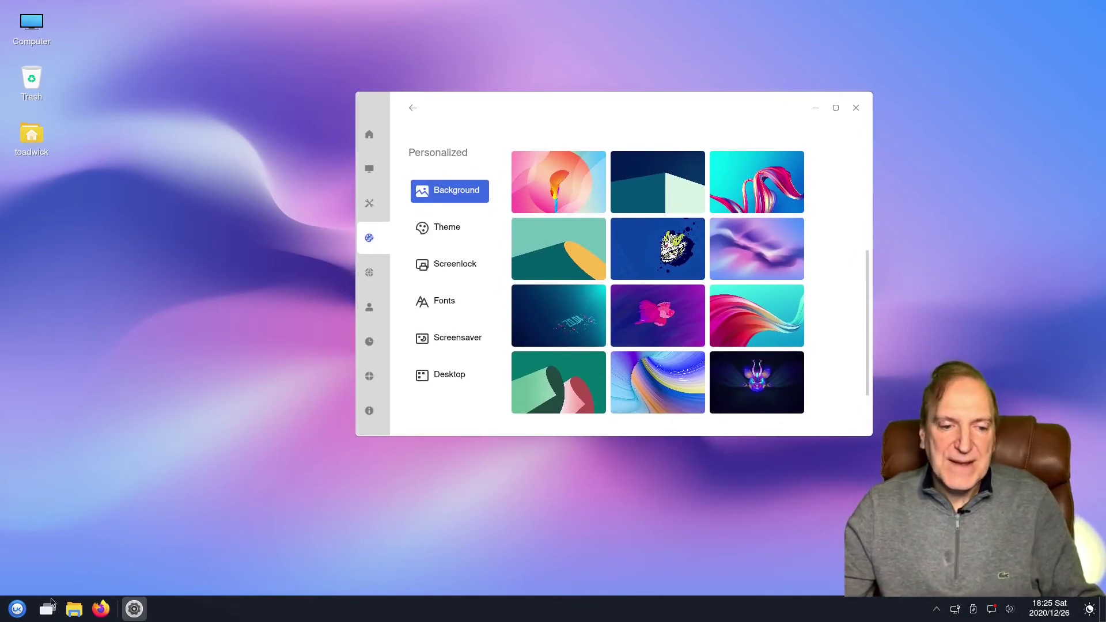
Examine the applications in the System and Others categories of the application menu, and close the menu.
{"action": "left_click", "coordinate": [16, 609]}
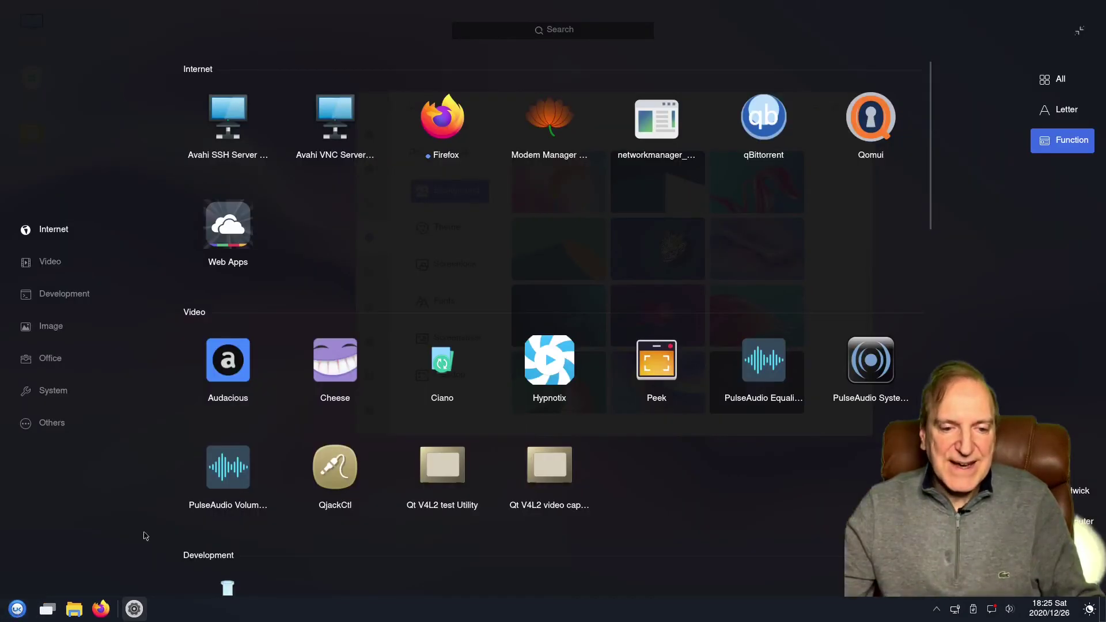
{"action": "scroll", "coordinate": [541, 373], "scroll_direction": "down", "scroll_amount": 5}
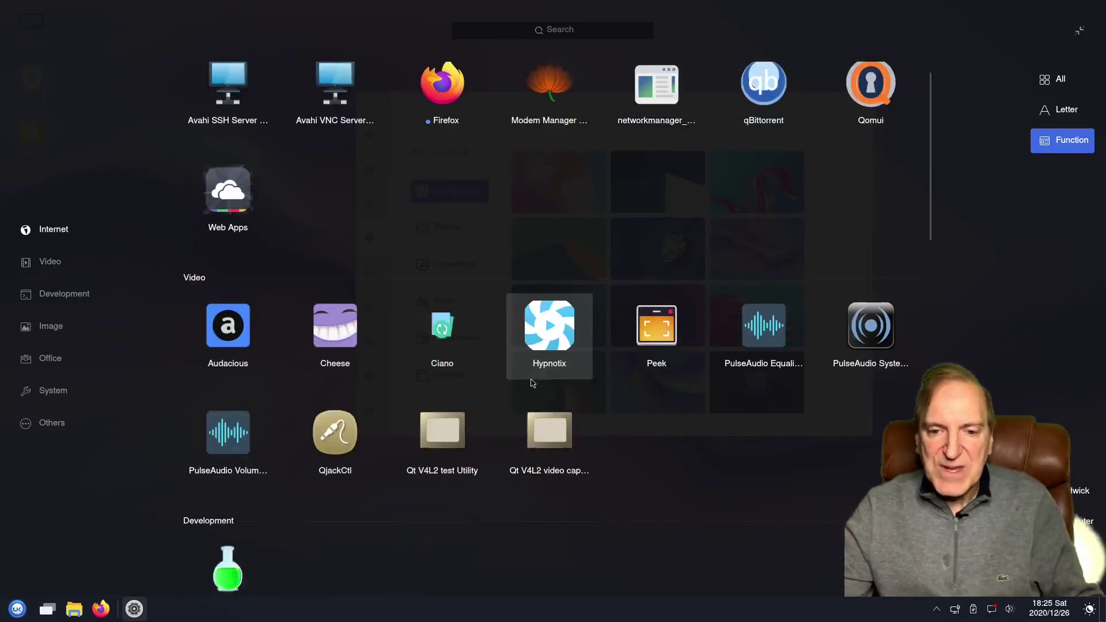
{"action": "left_click", "coordinate": [35, 394]}
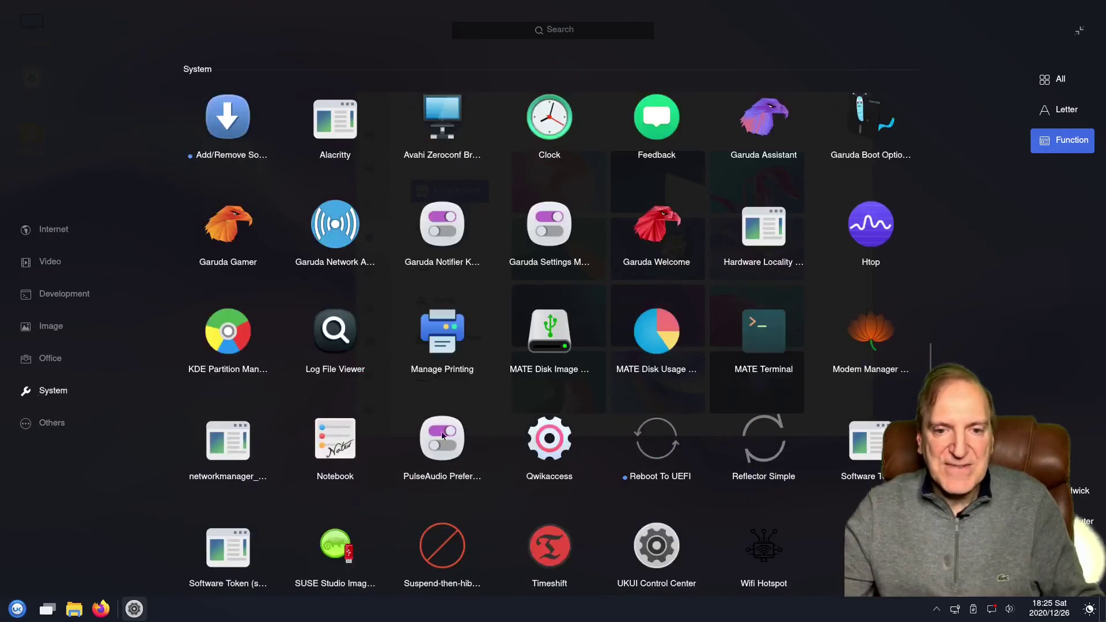
{"action": "scroll", "coordinate": [465, 435], "scroll_direction": "down", "scroll_amount": 1}
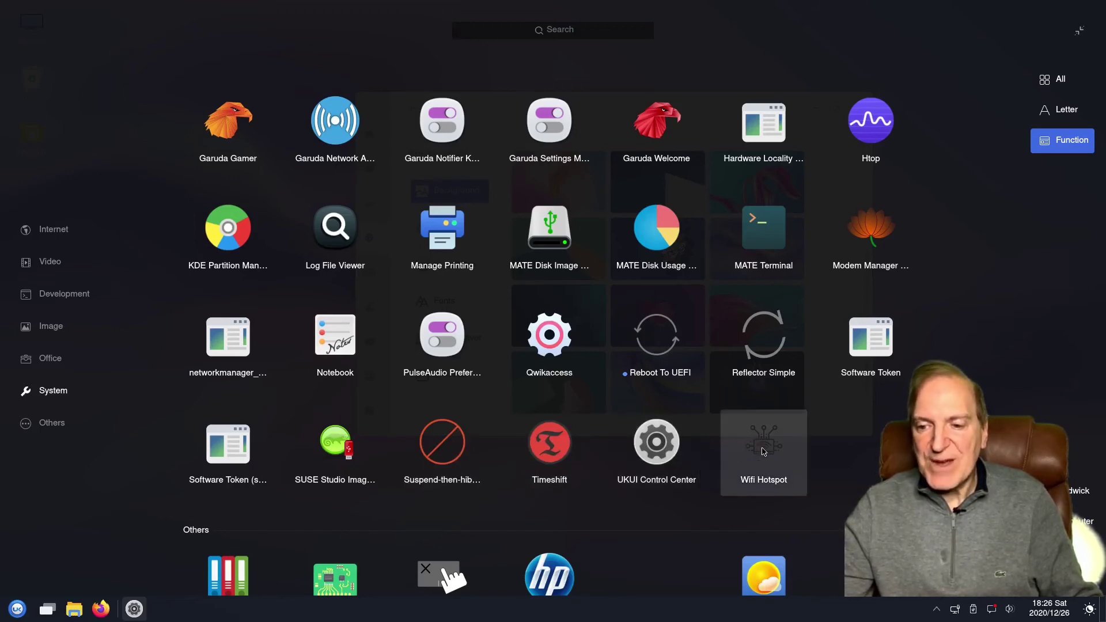
{"action": "scroll", "coordinate": [655, 462], "scroll_direction": "down", "scroll_amount": 2}
{"action": "scroll", "coordinate": [655, 462], "scroll_direction": "down", "scroll_amount": 1}
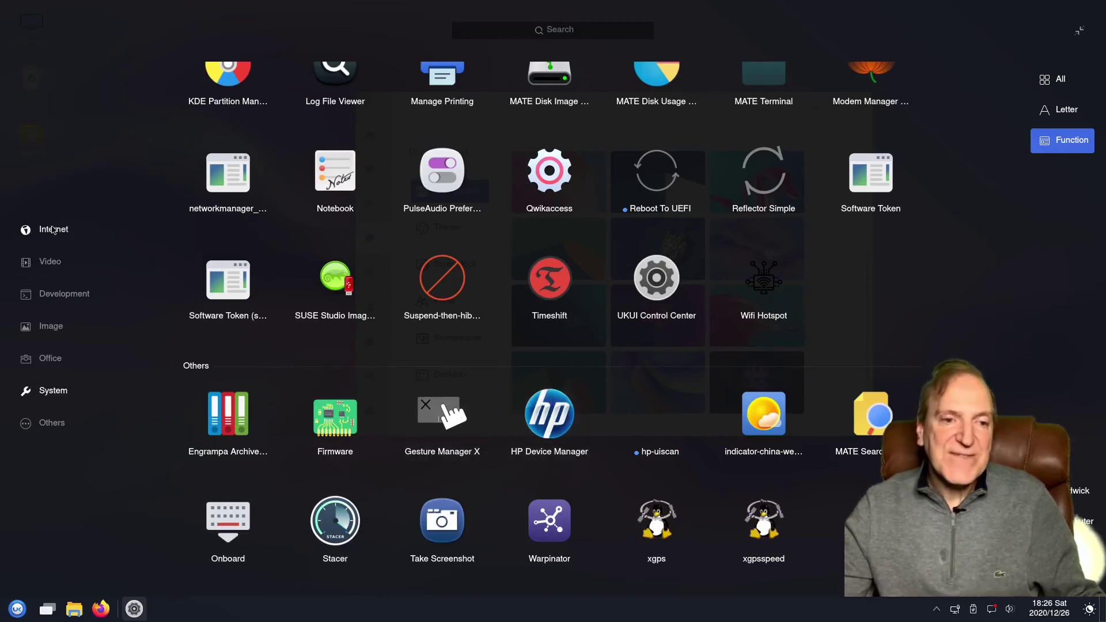
{"action": "scroll", "coordinate": [304, 322], "scroll_direction": "up", "scroll_amount": 4}
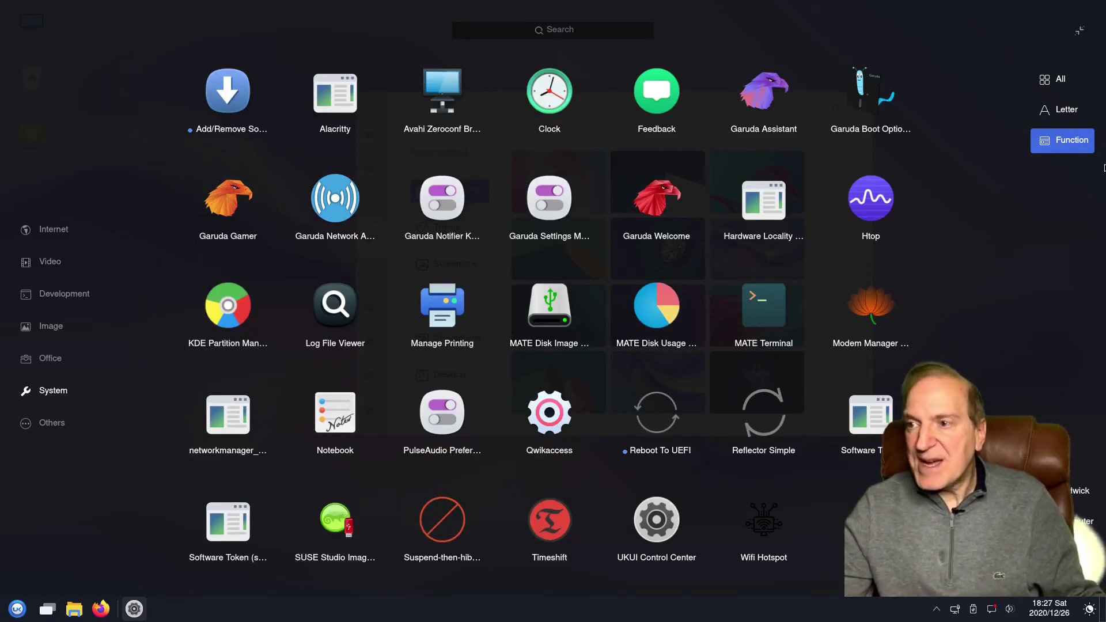
{"action": "left_click", "coordinate": [18, 607]}
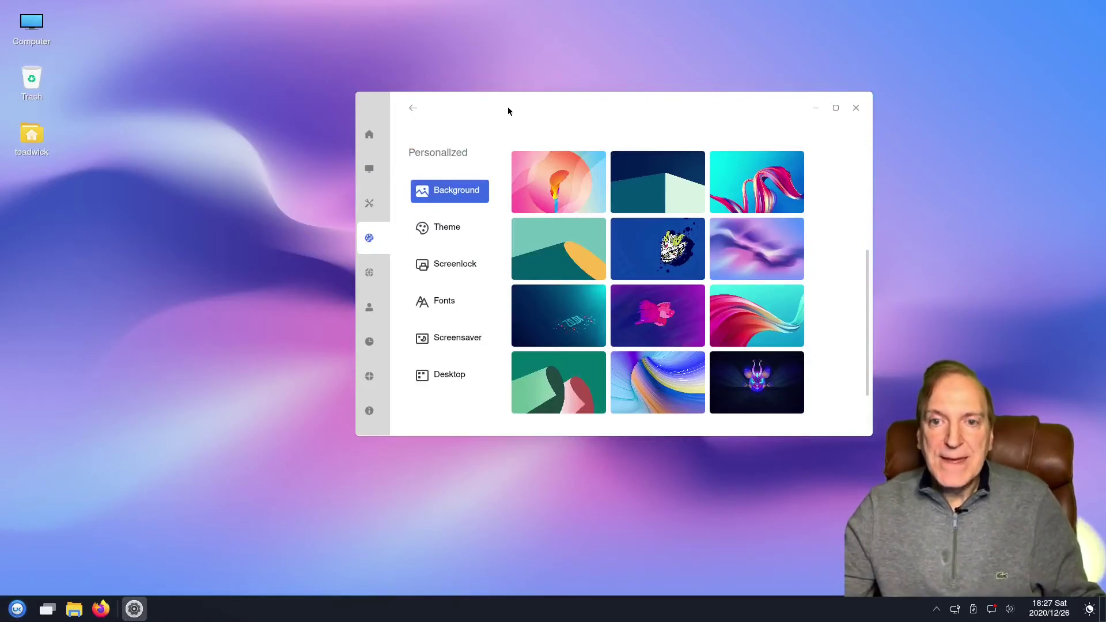
Move the settings window, return to the control center's overview, and open the System display settings.
{"action": "left_click_drag", "start_coordinate": [509, 106], "coordinate": [541, 79]}
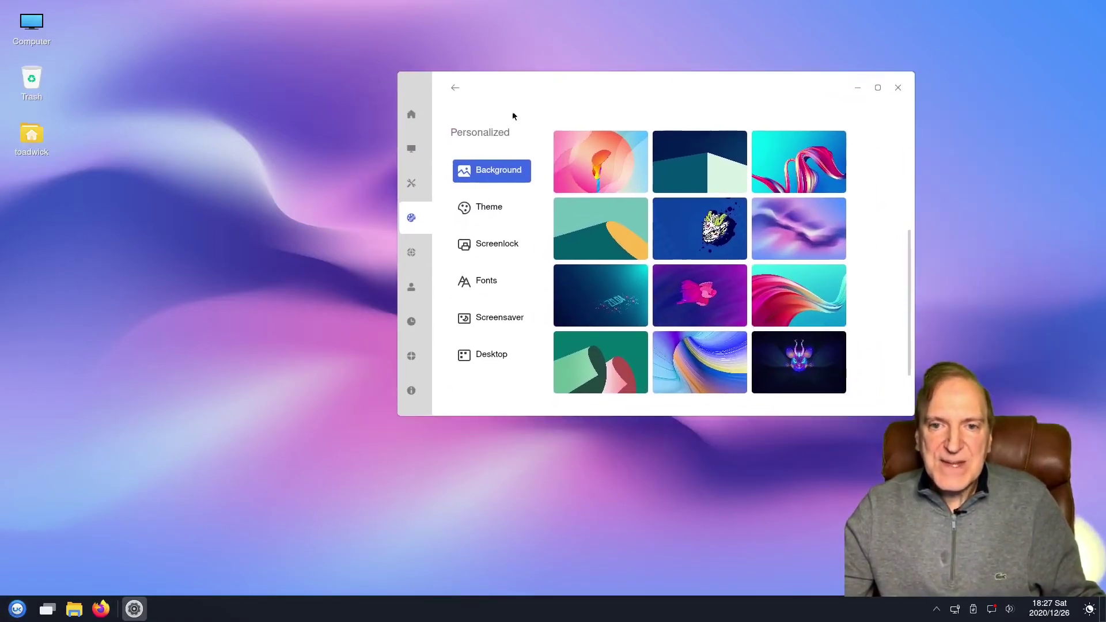
{"action": "left_click", "coordinate": [412, 114]}
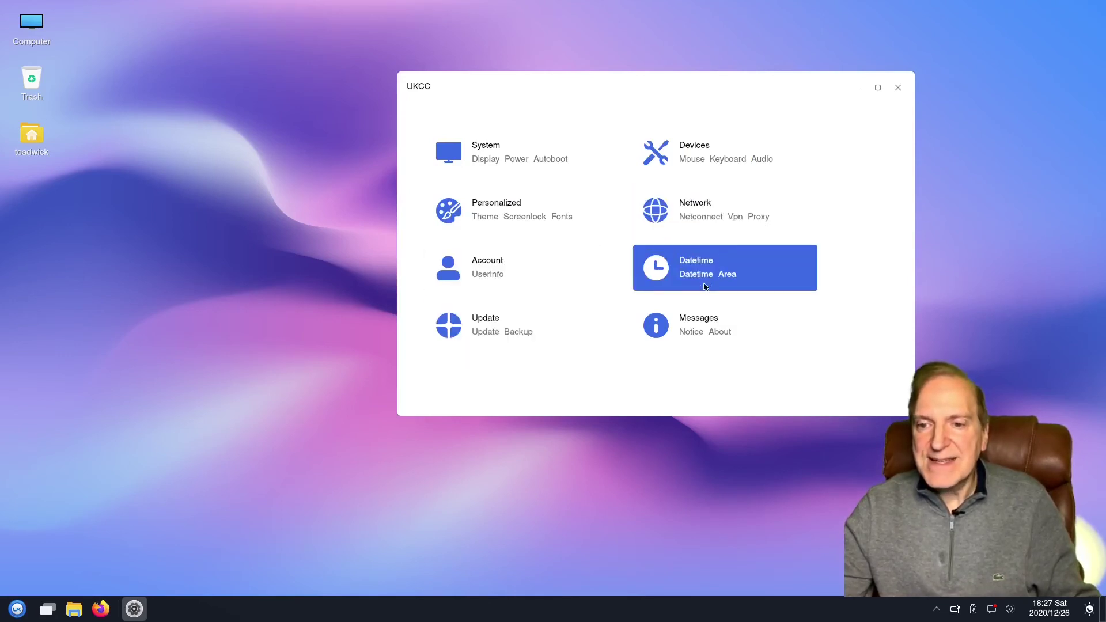
{"action": "left_click", "coordinate": [511, 147]}
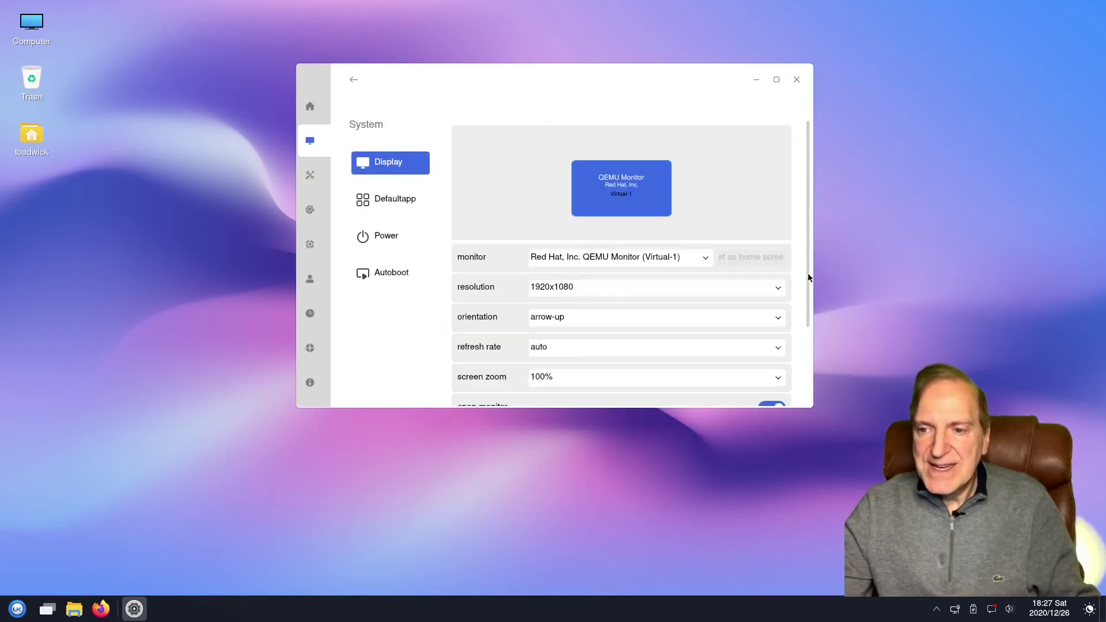
Check the display settings and available refresh rates, and open the default application settings.
{"action": "left_click_drag", "start_coordinate": [808, 273], "coordinate": [812, 326]}
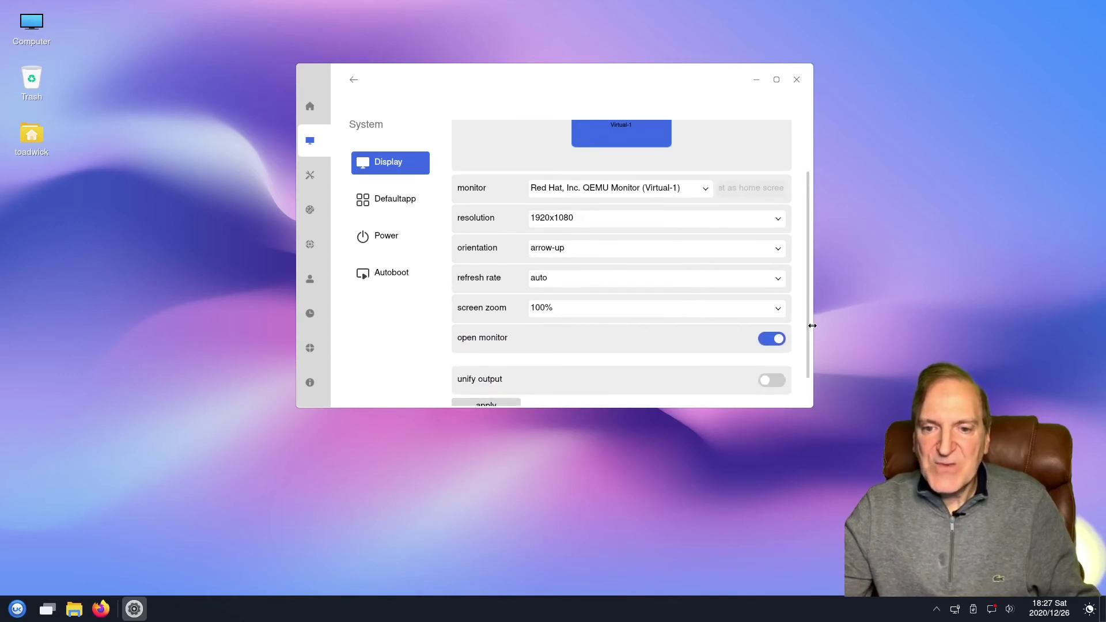
{"action": "left_click", "coordinate": [779, 280]}
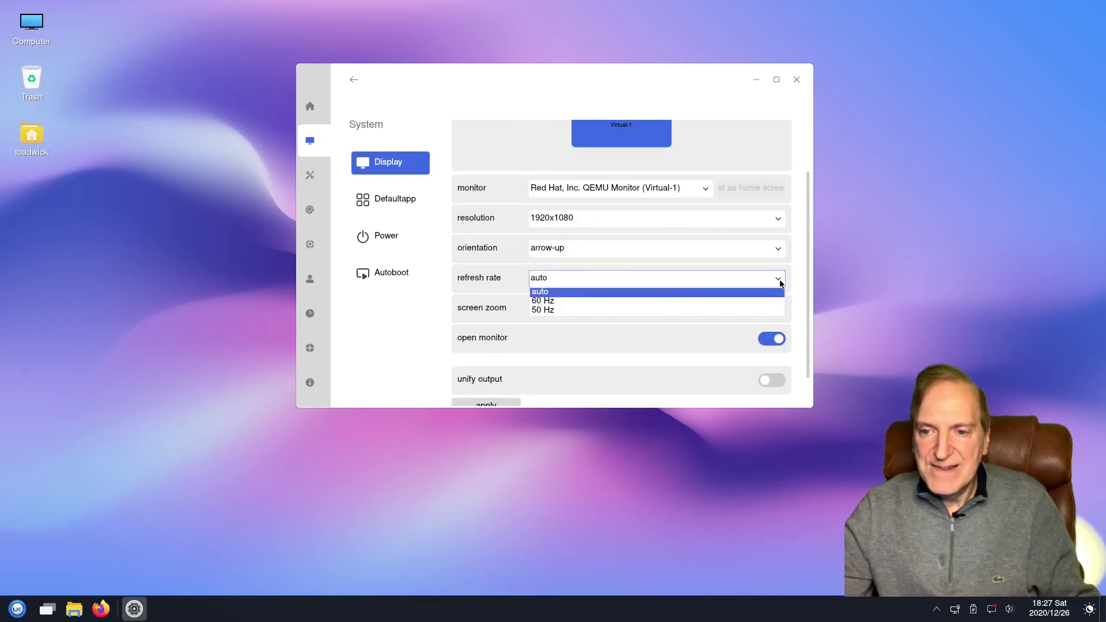
{"action": "left_click", "coordinate": [780, 281]}
{"action": "left_click", "coordinate": [387, 199]}
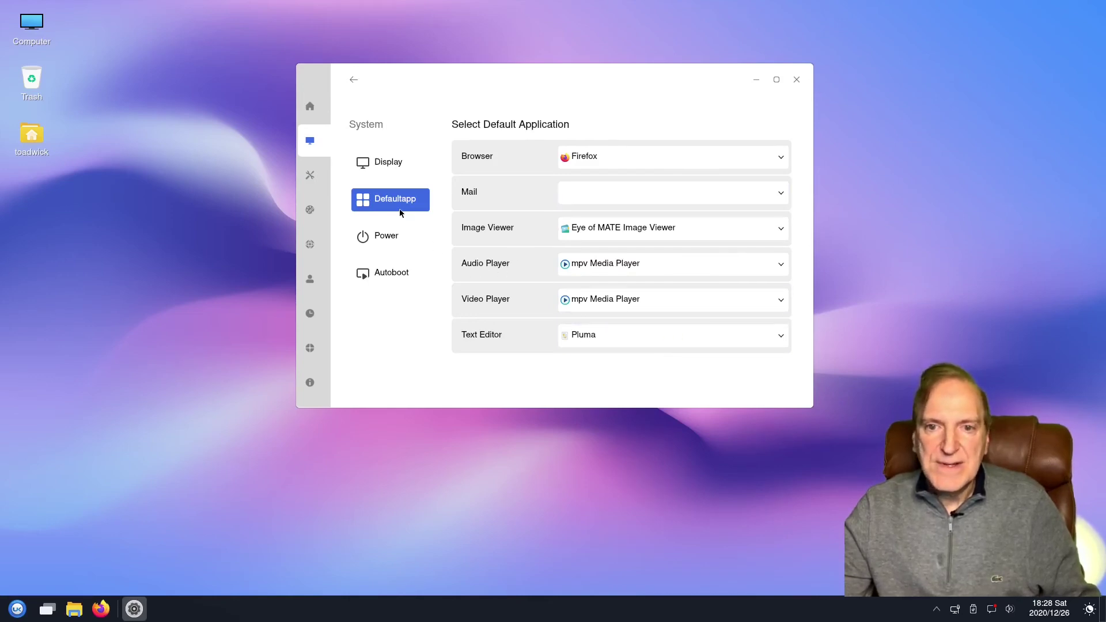
Examine the power plan options and the list of autoboot applications in the System settings.
{"action": "left_click", "coordinate": [378, 229]}
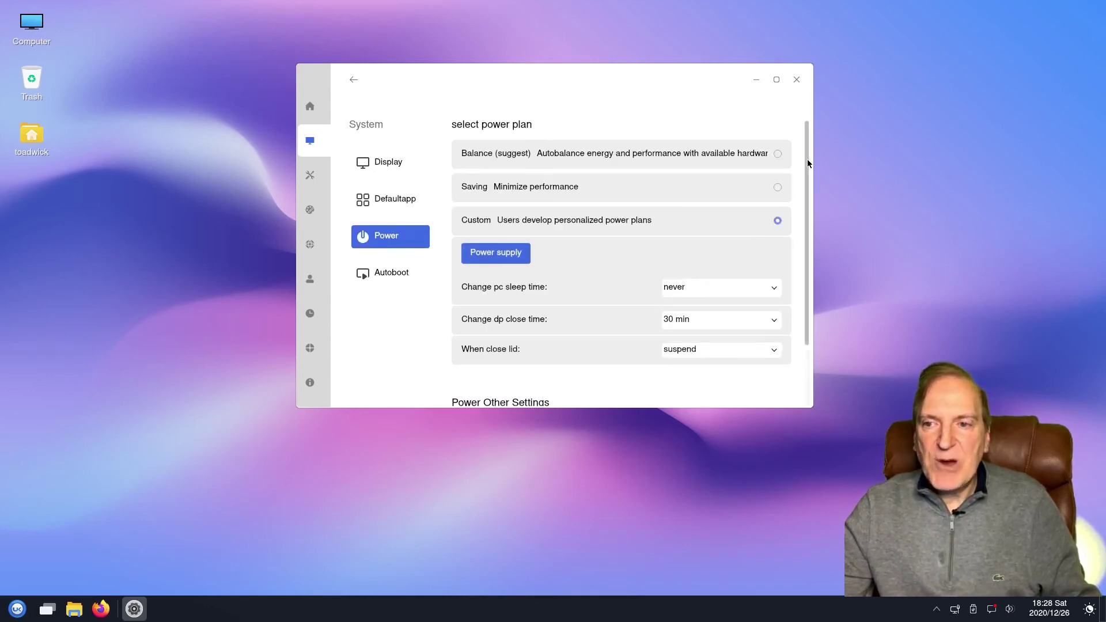
{"action": "left_click_drag", "start_coordinate": [807, 160], "coordinate": [812, 238]}
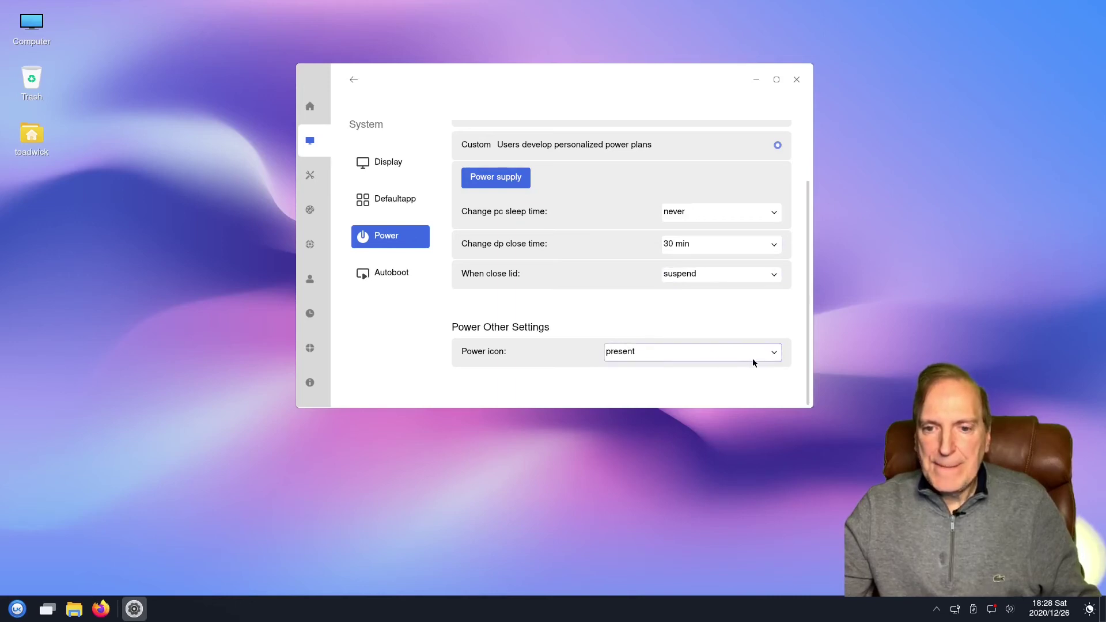
{"action": "left_click", "coordinate": [403, 272]}
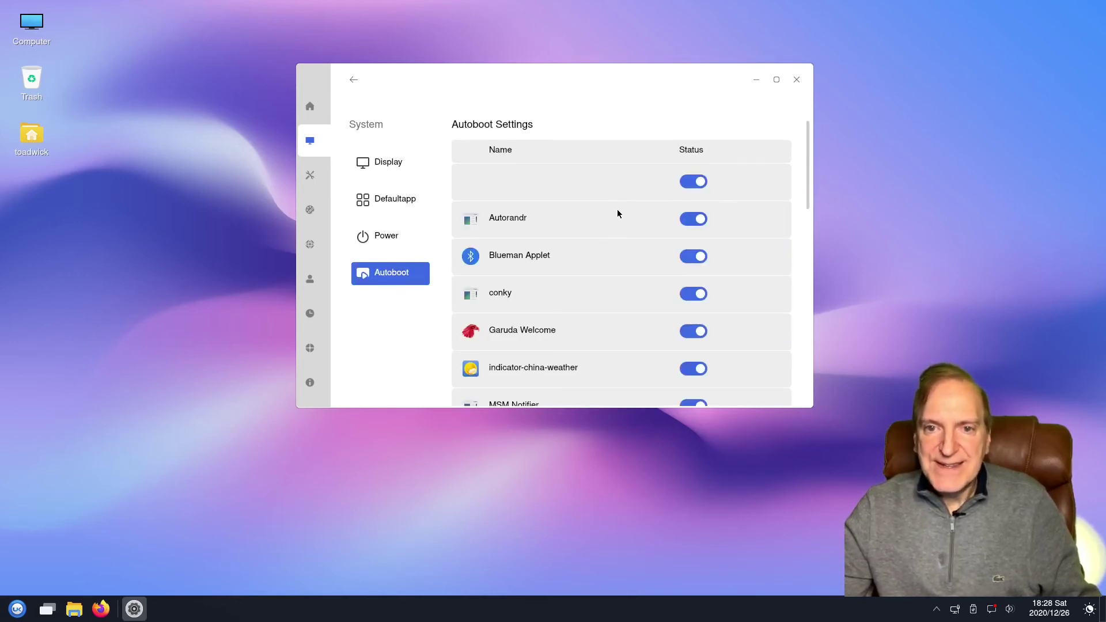
{"action": "scroll", "coordinate": [617, 211], "scroll_direction": "down", "scroll_amount": 1}
{"action": "scroll", "coordinate": [637, 213], "scroll_direction": "up", "scroll_amount": 1}
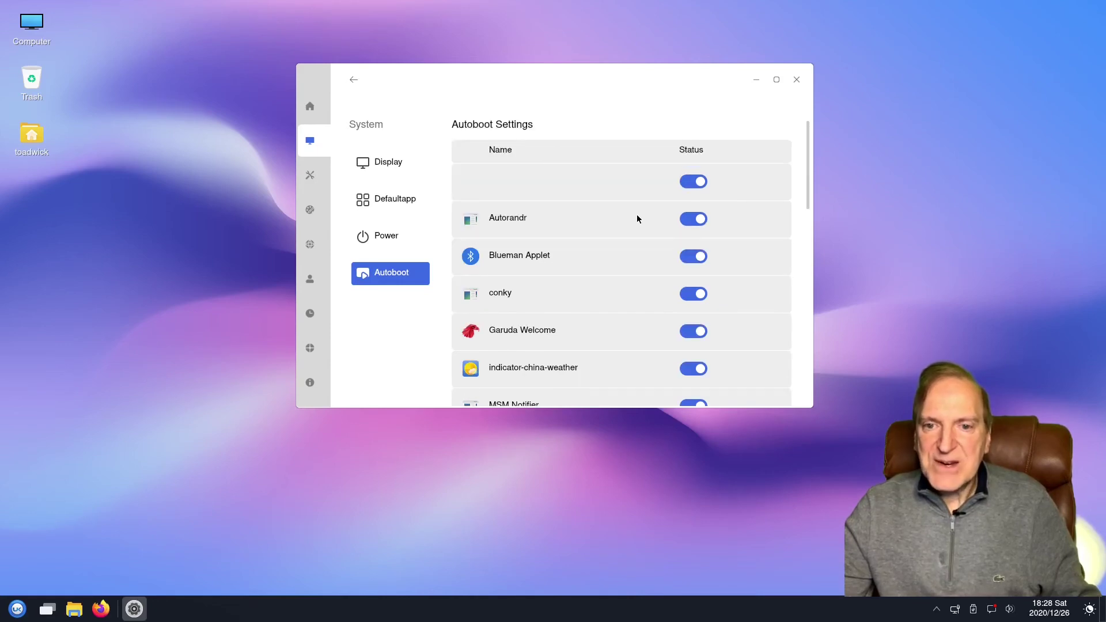
{"action": "scroll", "coordinate": [637, 215], "scroll_direction": "down", "scroll_amount": 2}
{"action": "scroll", "coordinate": [637, 221], "scroll_direction": "down", "scroll_amount": 1}
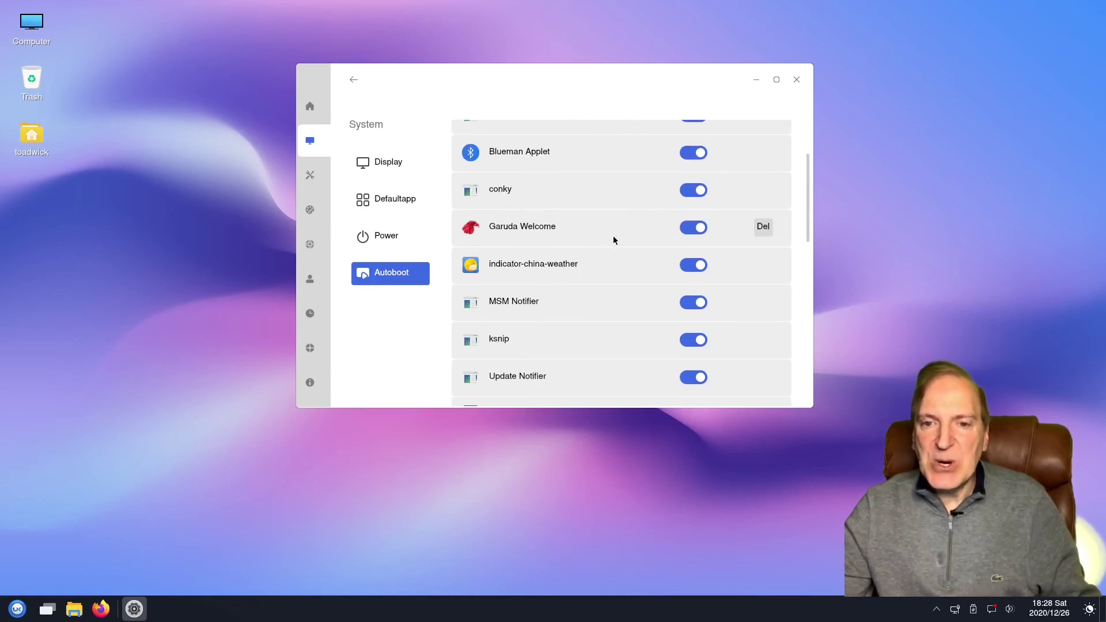
{"action": "scroll", "coordinate": [611, 242], "scroll_direction": "down", "scroll_amount": 6}
{"action": "scroll", "coordinate": [610, 250], "scroll_direction": "down", "scroll_amount": 4}
{"action": "scroll", "coordinate": [596, 265], "scroll_direction": "up", "scroll_amount": 6}
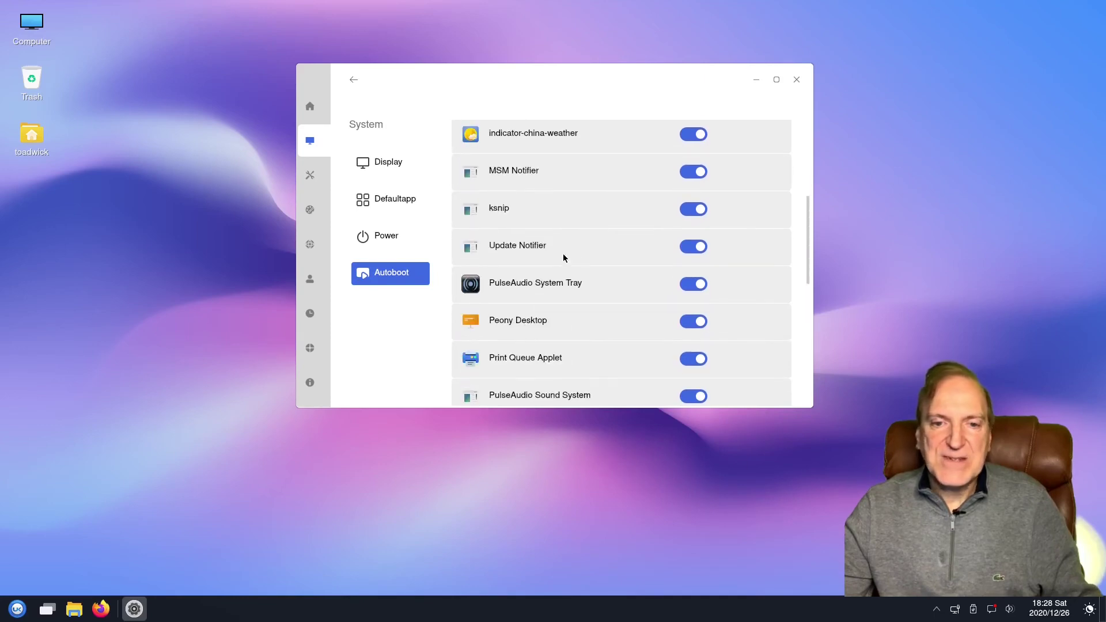
Open the Devices settings for printers and check the mouse, pointer and cursor options.
{"action": "left_click", "coordinate": [311, 177]}
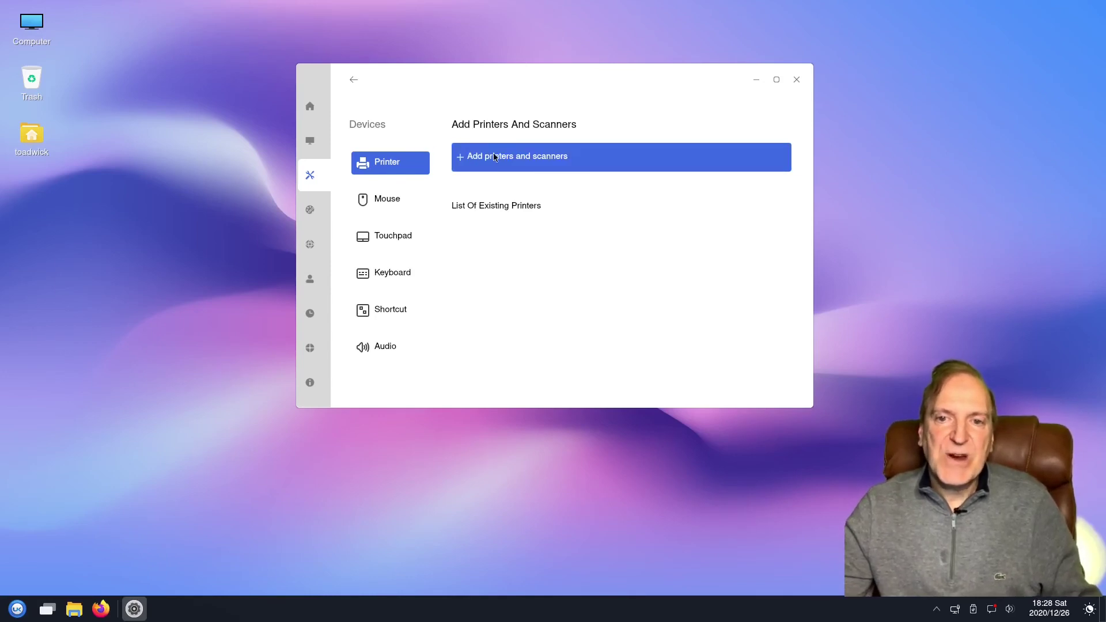
{"action": "left_click", "coordinate": [387, 206]}
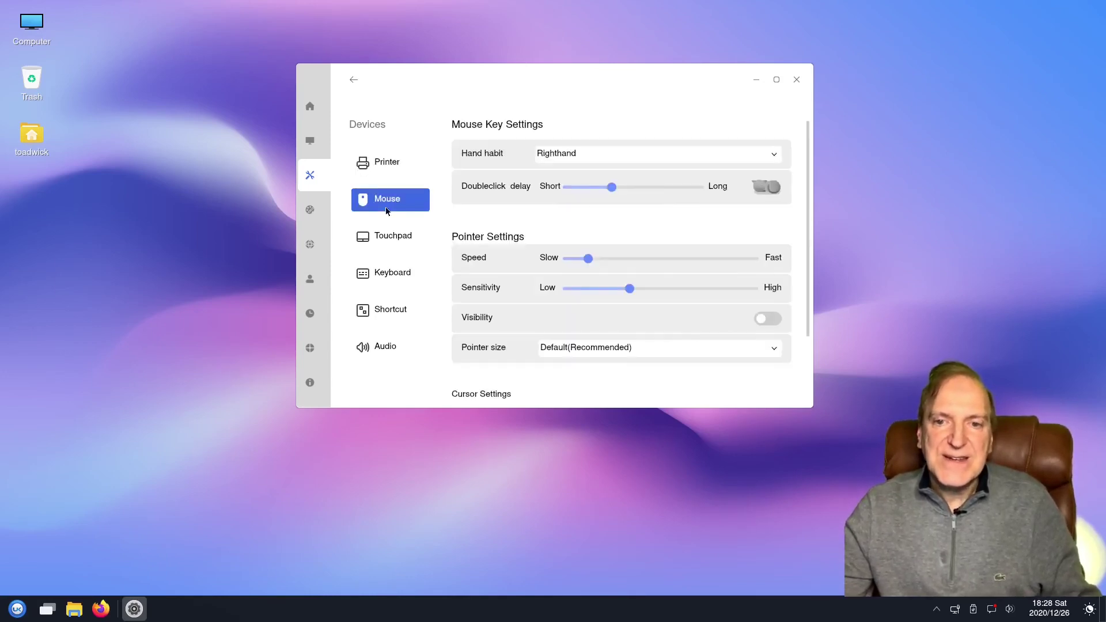
{"action": "scroll", "coordinate": [776, 217], "scroll_direction": "down", "scroll_amount": 1}
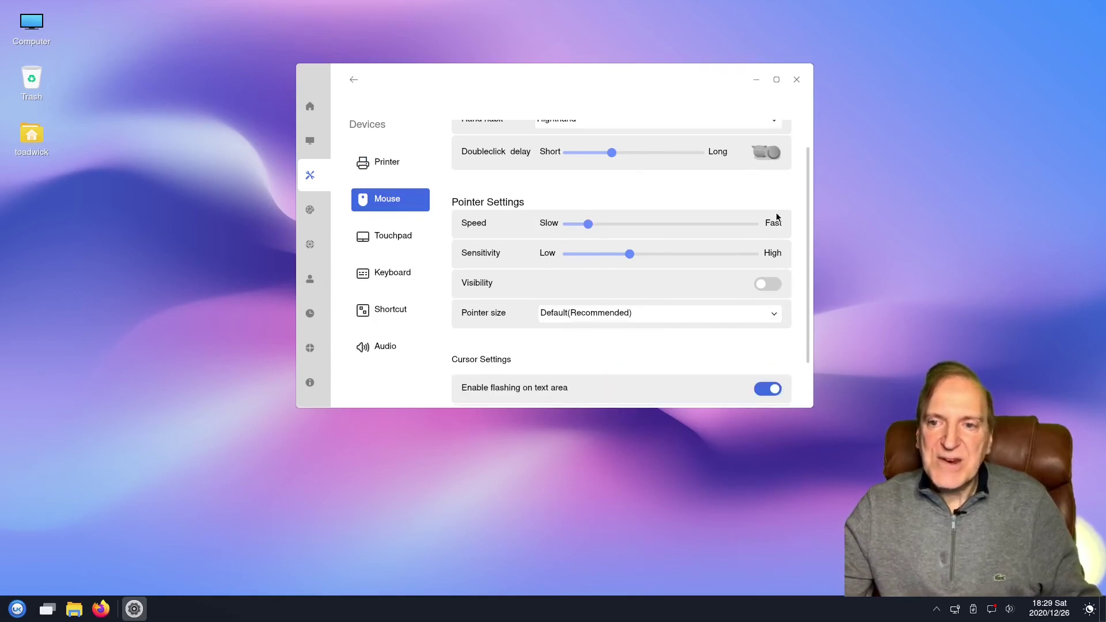
{"action": "scroll", "coordinate": [777, 148], "scroll_direction": "up", "scroll_amount": 1}
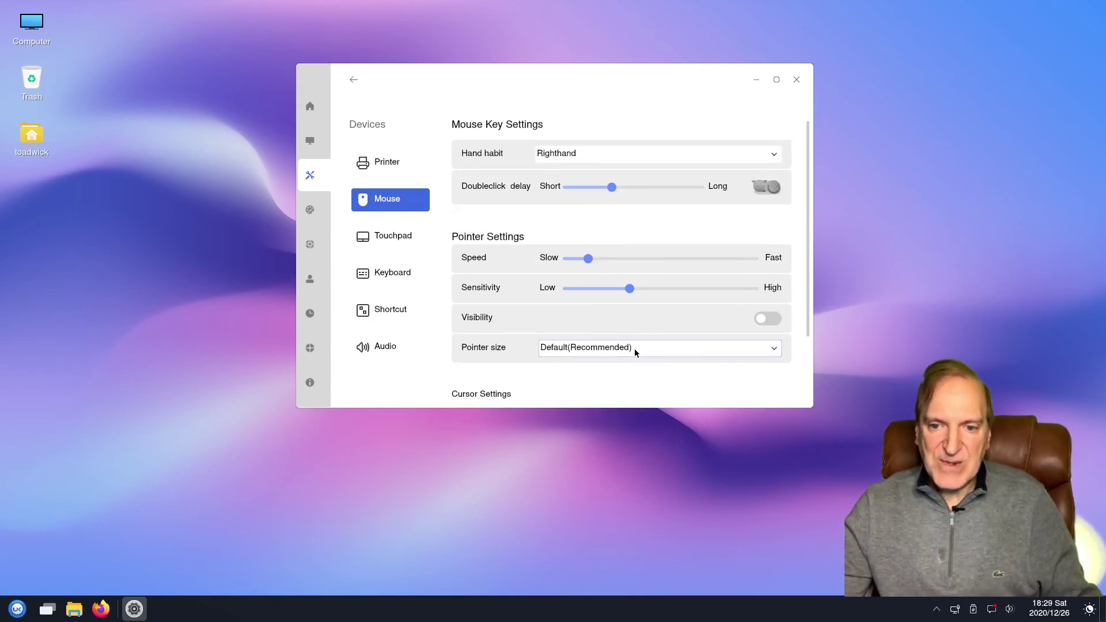
{"action": "scroll", "coordinate": [676, 338], "scroll_direction": "down", "scroll_amount": 1}
{"action": "scroll", "coordinate": [676, 338], "scroll_direction": "down", "scroll_amount": 1}
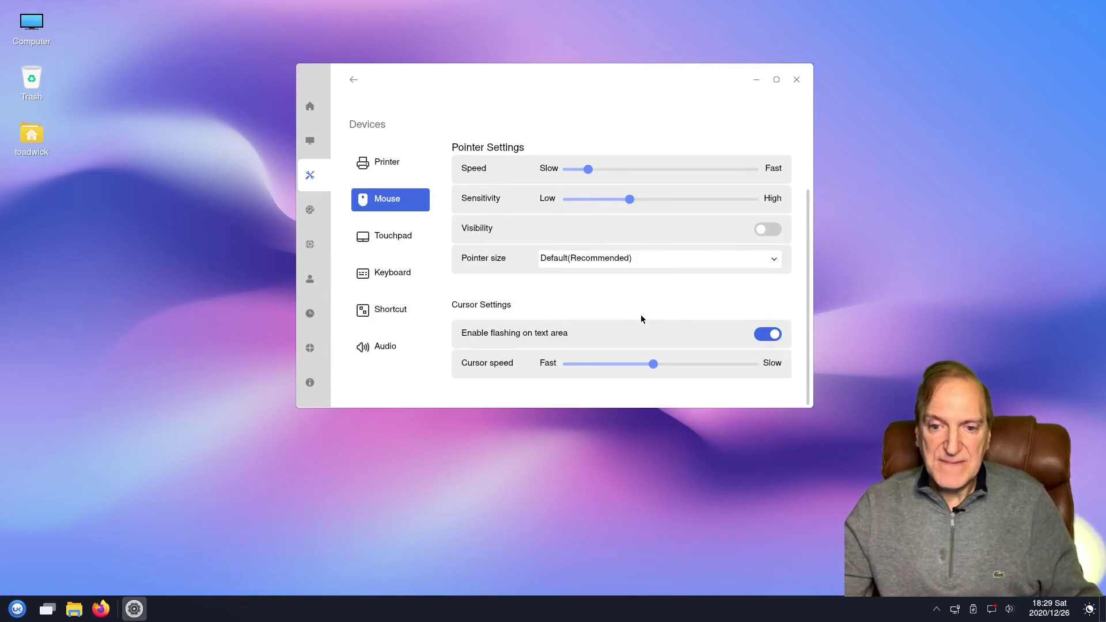
{"action": "scroll", "coordinate": [642, 318], "scroll_direction": "up", "scroll_amount": 2}
Check the touchpad settings and the keyboard's key repeat and layout options.
{"action": "left_click", "coordinate": [385, 236]}
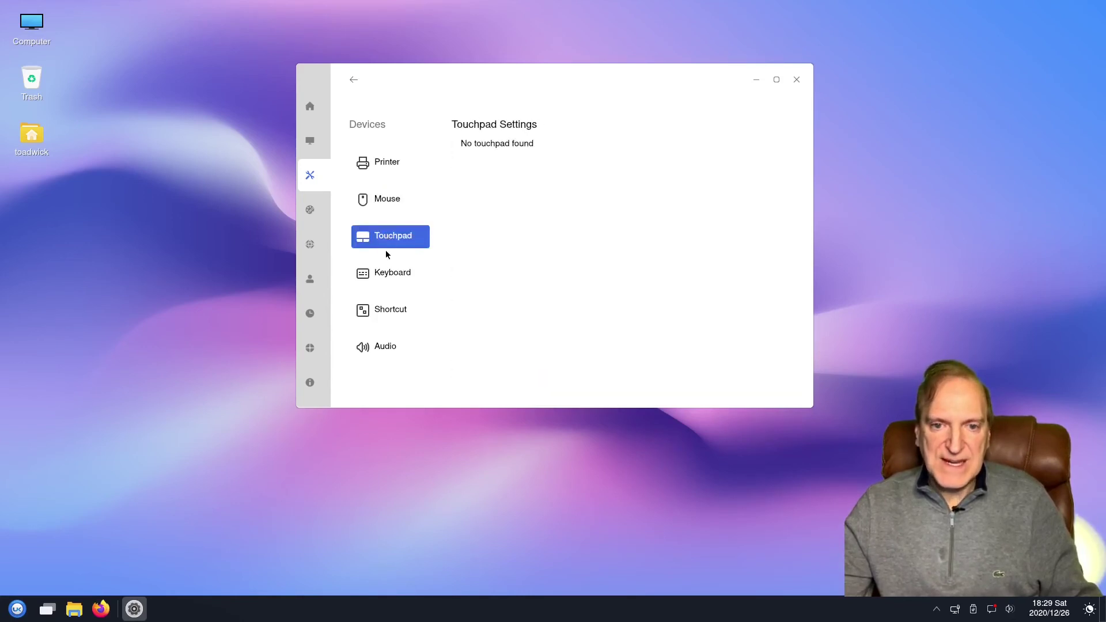
{"action": "left_click", "coordinate": [386, 279]}
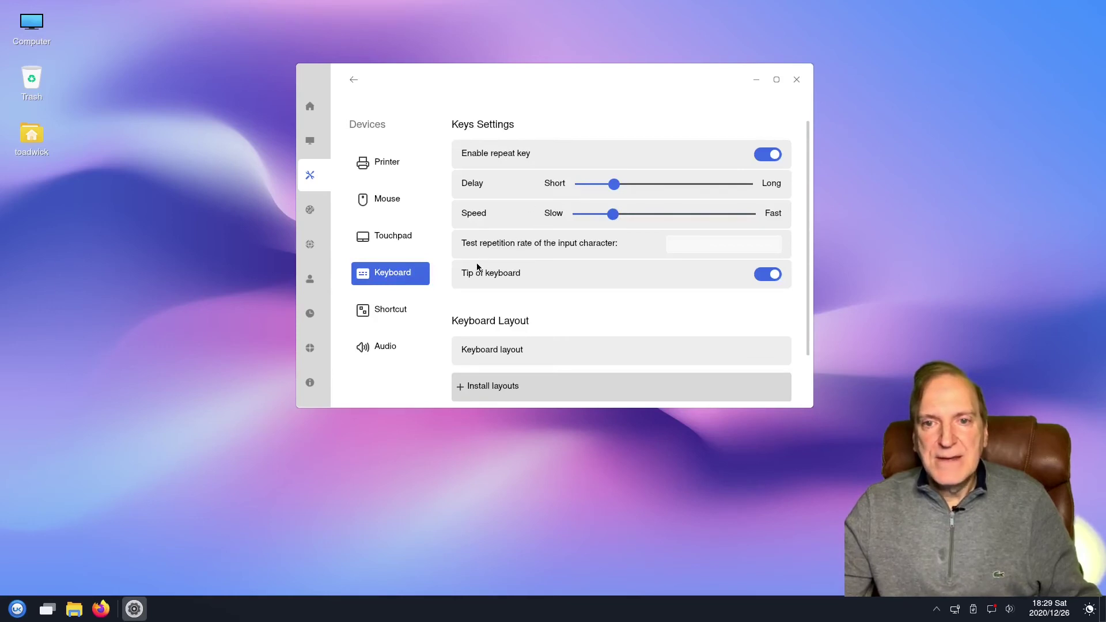
{"action": "scroll", "coordinate": [557, 294], "scroll_direction": "down", "scroll_amount": 3}
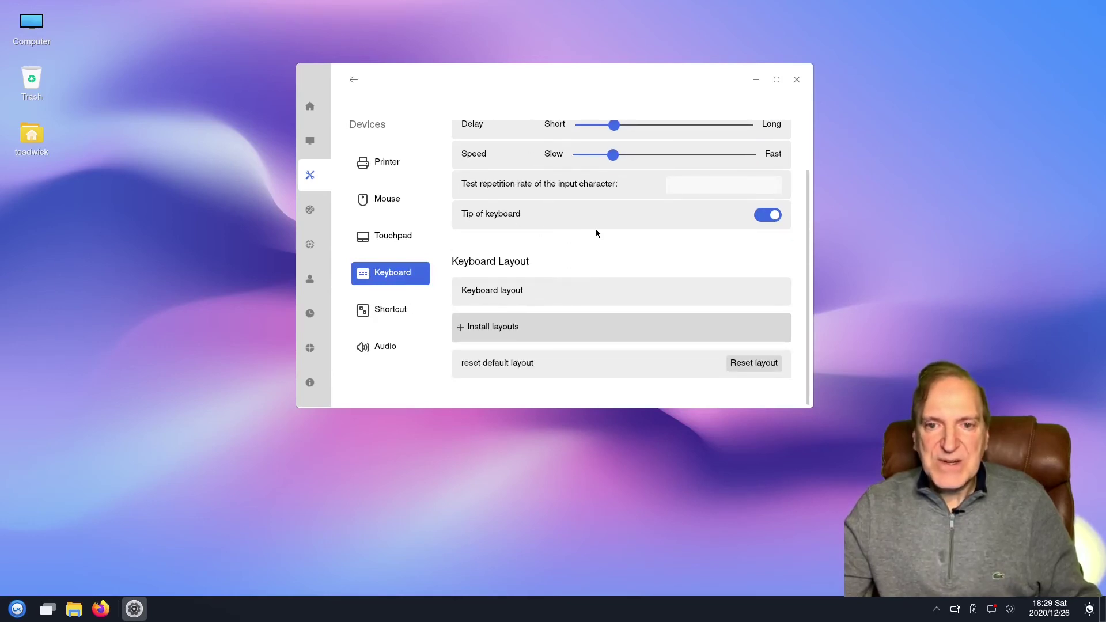
Review the system shortcuts and the audio output, input and system sound settings.
{"action": "left_click", "coordinate": [384, 312]}
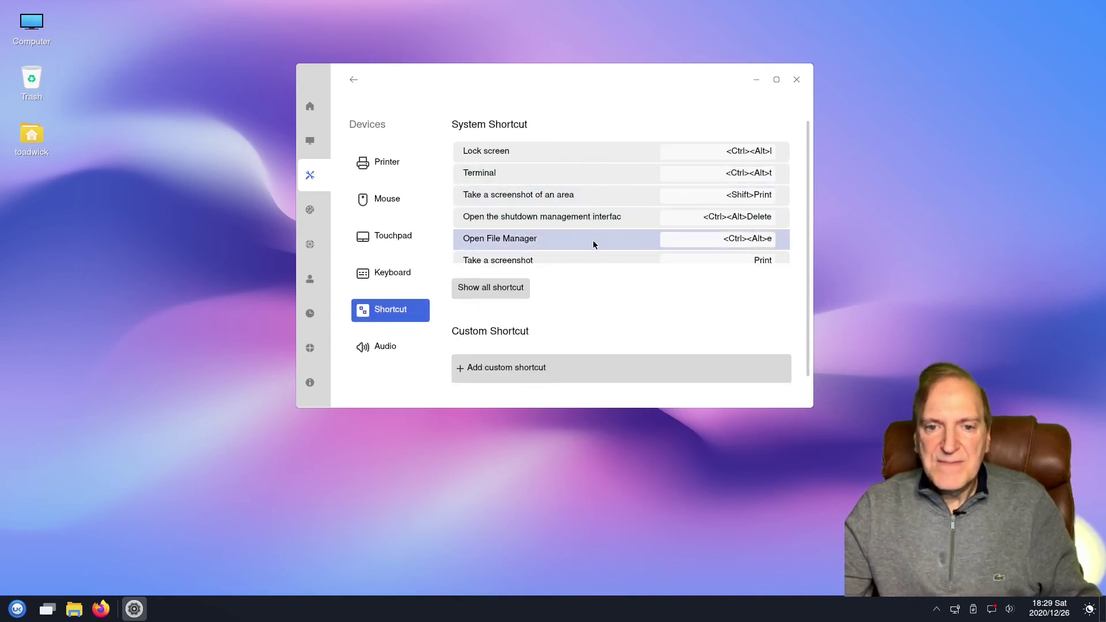
{"action": "scroll", "coordinate": [590, 227], "scroll_direction": "down", "scroll_amount": 3}
{"action": "left_click", "coordinate": [392, 350]}
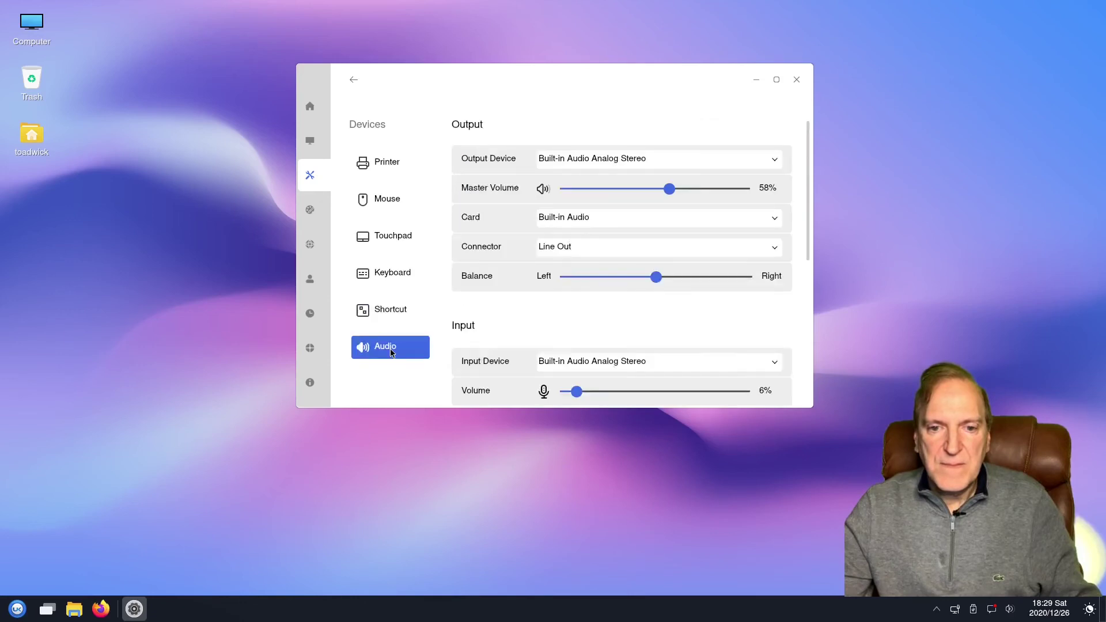
{"action": "scroll", "coordinate": [551, 277], "scroll_direction": "down", "scroll_amount": 5}
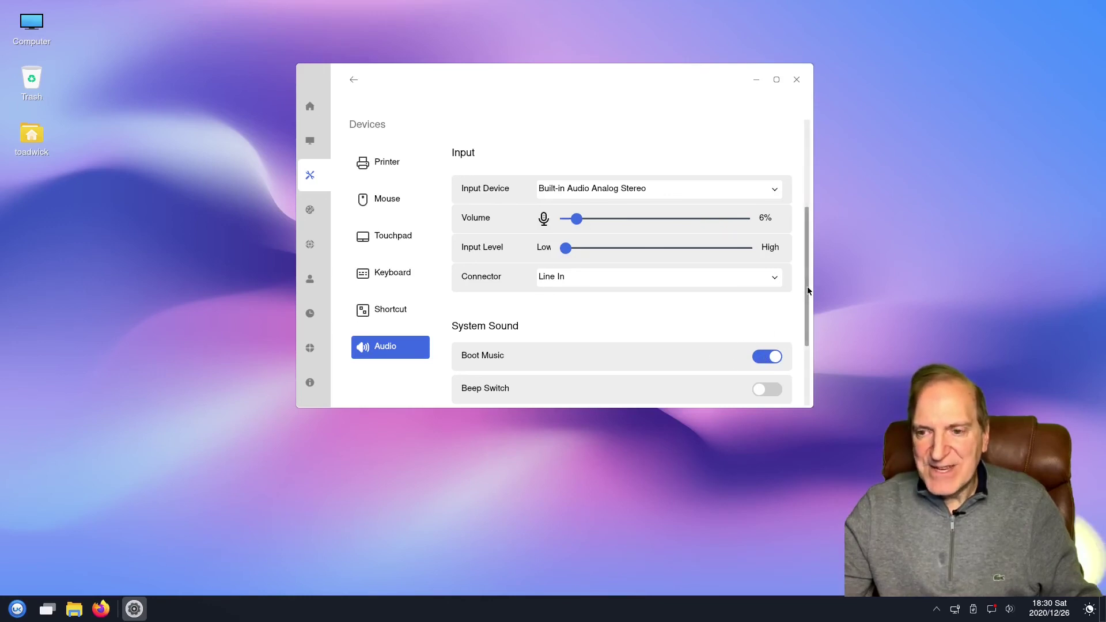
{"action": "left_click", "coordinate": [808, 372]}
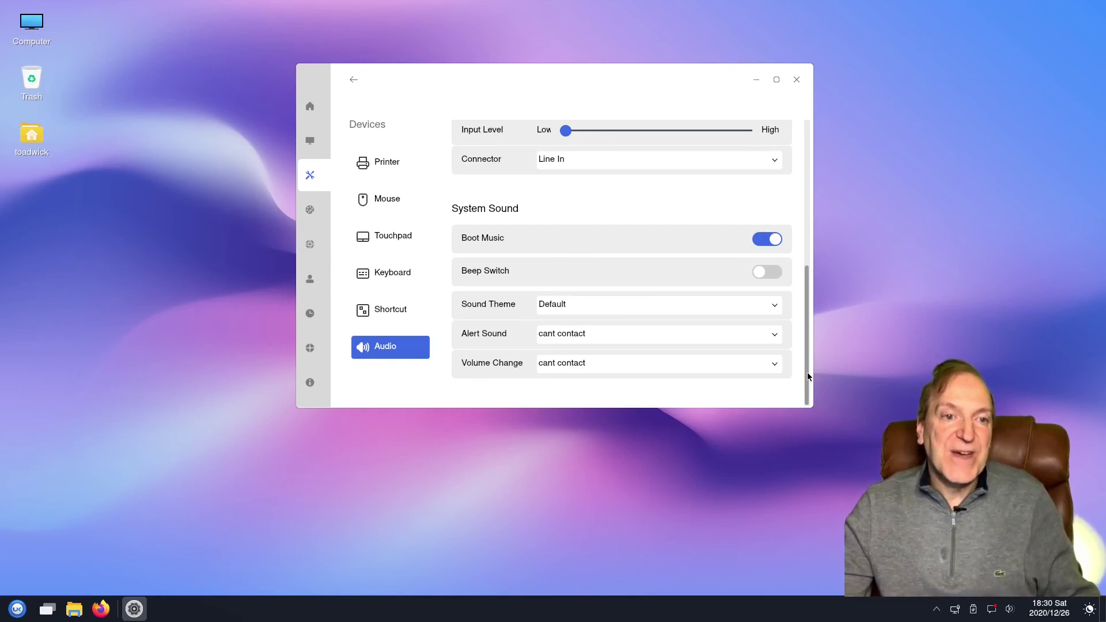
Set the theme mode to Dark in the Personalized settings and look through the icon and cursor themes.
{"action": "left_click", "coordinate": [310, 209]}
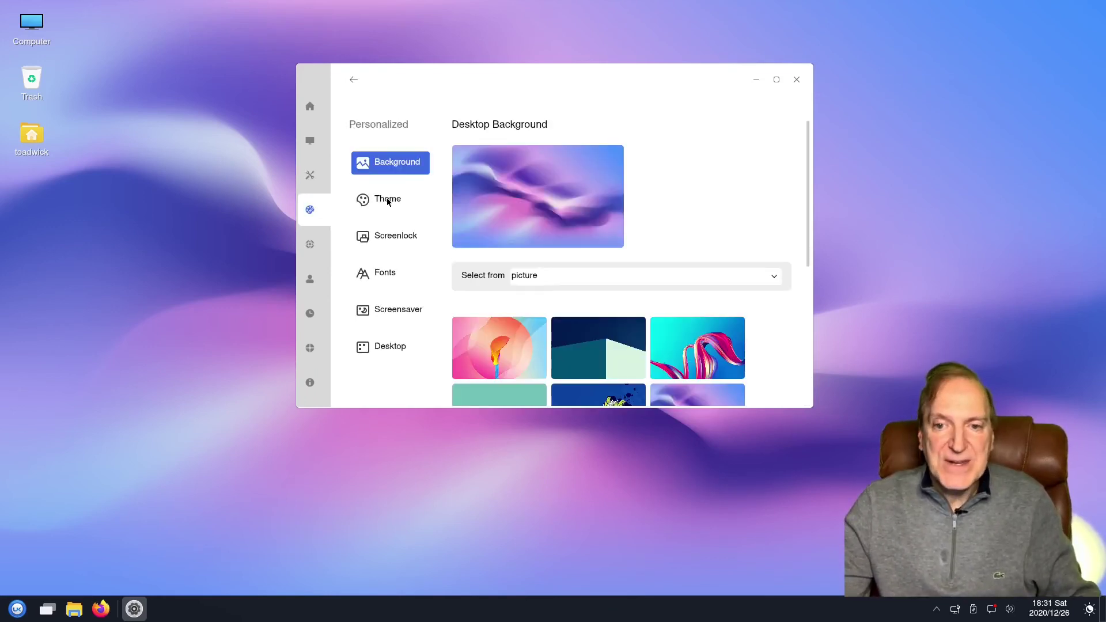
{"action": "left_click", "coordinate": [387, 200]}
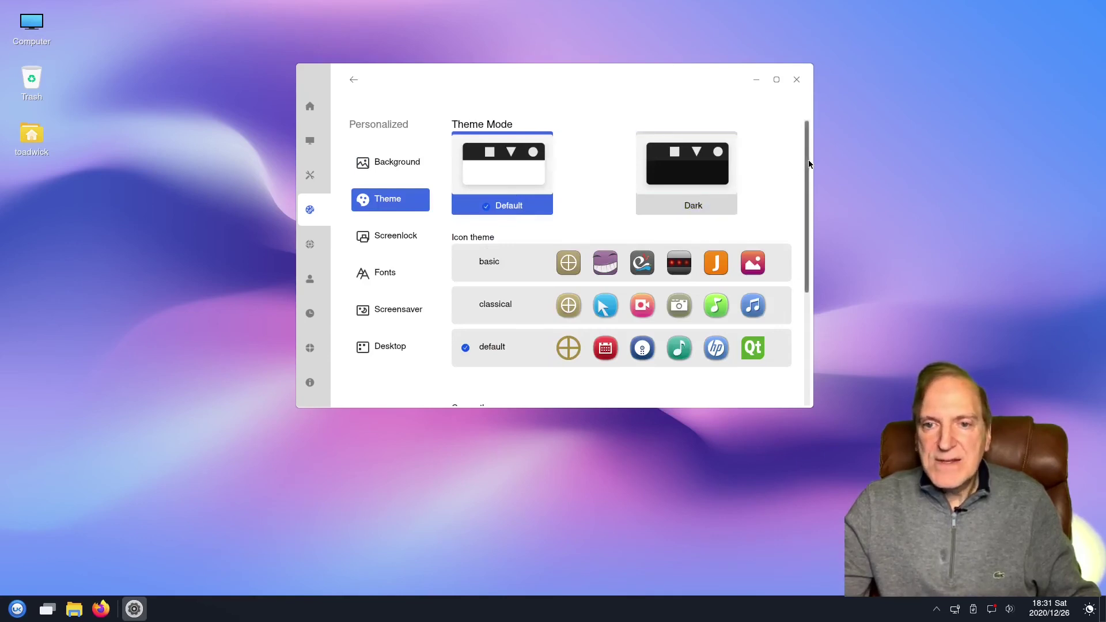
{"action": "left_click_drag", "start_coordinate": [808, 162], "coordinate": [811, 182]}
{"action": "scroll", "coordinate": [795, 185], "scroll_direction": "down", "scroll_amount": 2}
{"action": "scroll", "coordinate": [738, 156], "scroll_direction": "up", "scroll_amount": 3}
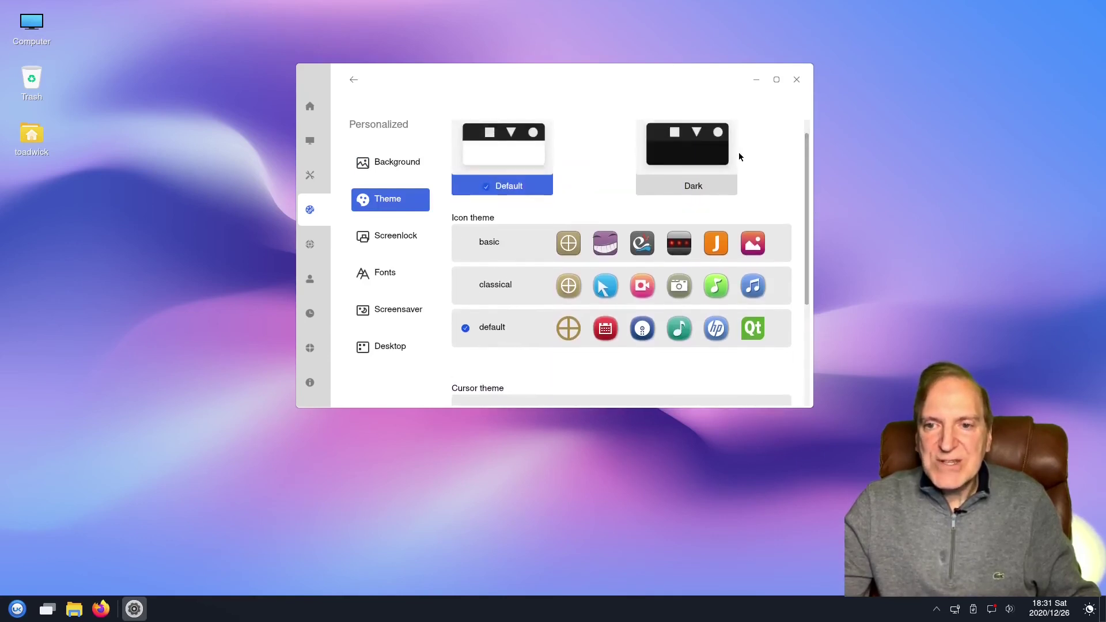
{"action": "left_click", "coordinate": [678, 150]}
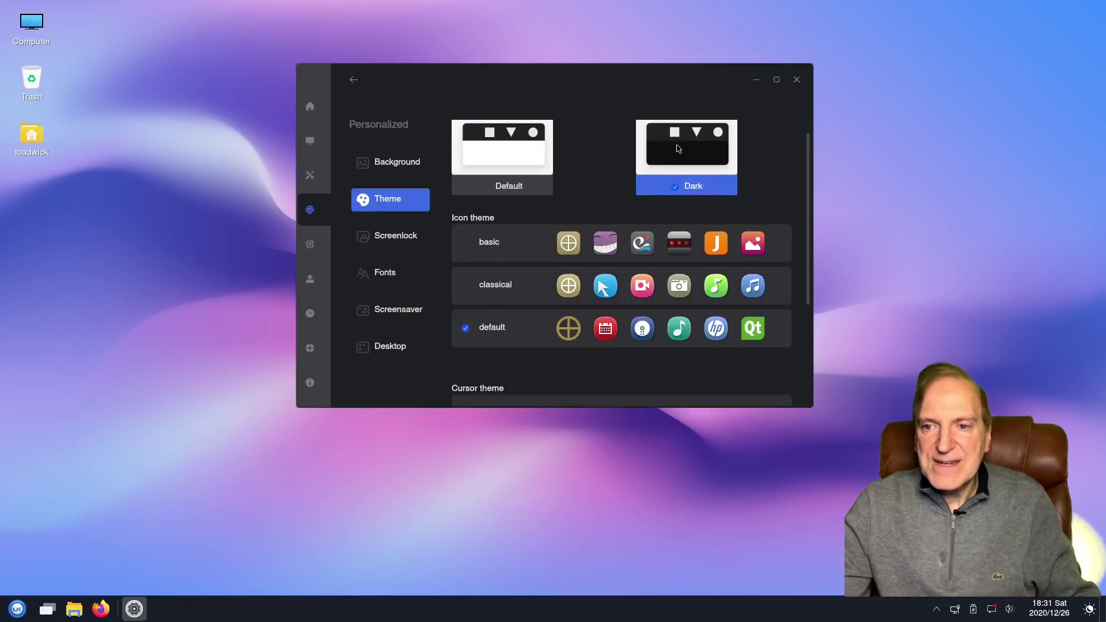
{"action": "left_click_drag", "start_coordinate": [809, 170], "coordinate": [814, 202]}
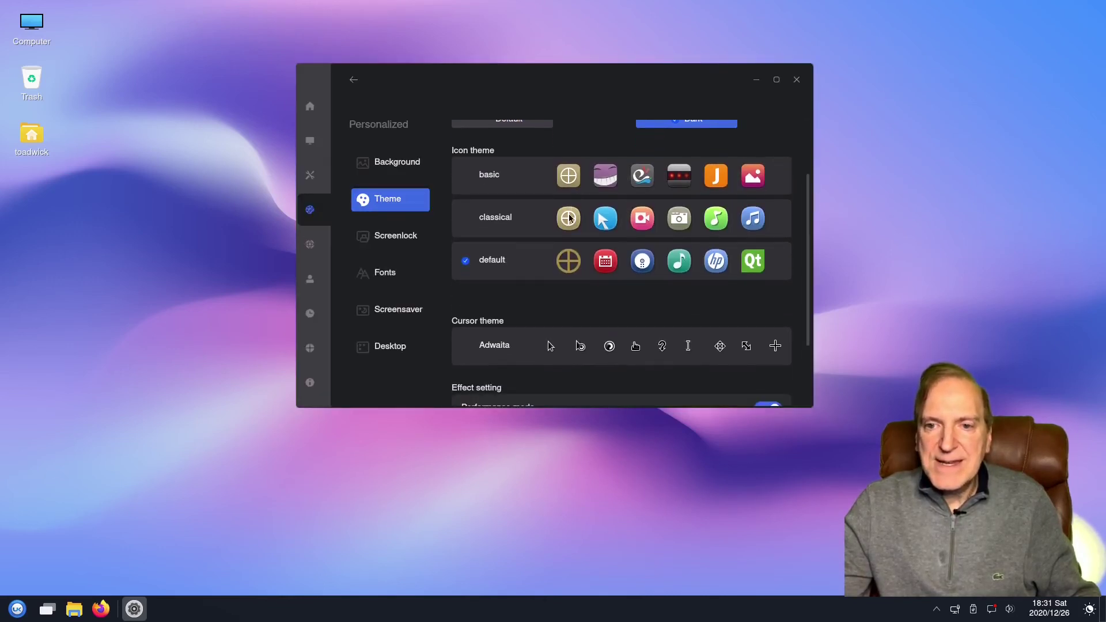
{"action": "scroll", "coordinate": [559, 316], "scroll_direction": "down", "scroll_amount": 3}
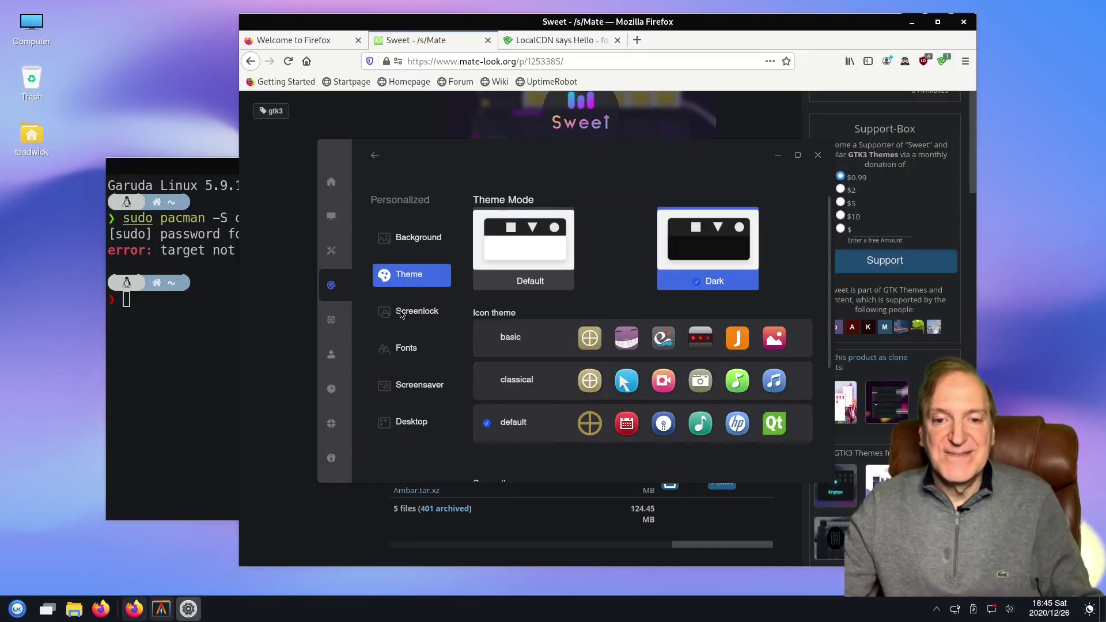
Turn the "Lock screen when screensaver boot" option off and back on in the Screenlock settings.
{"action": "left_click", "coordinate": [402, 314]}
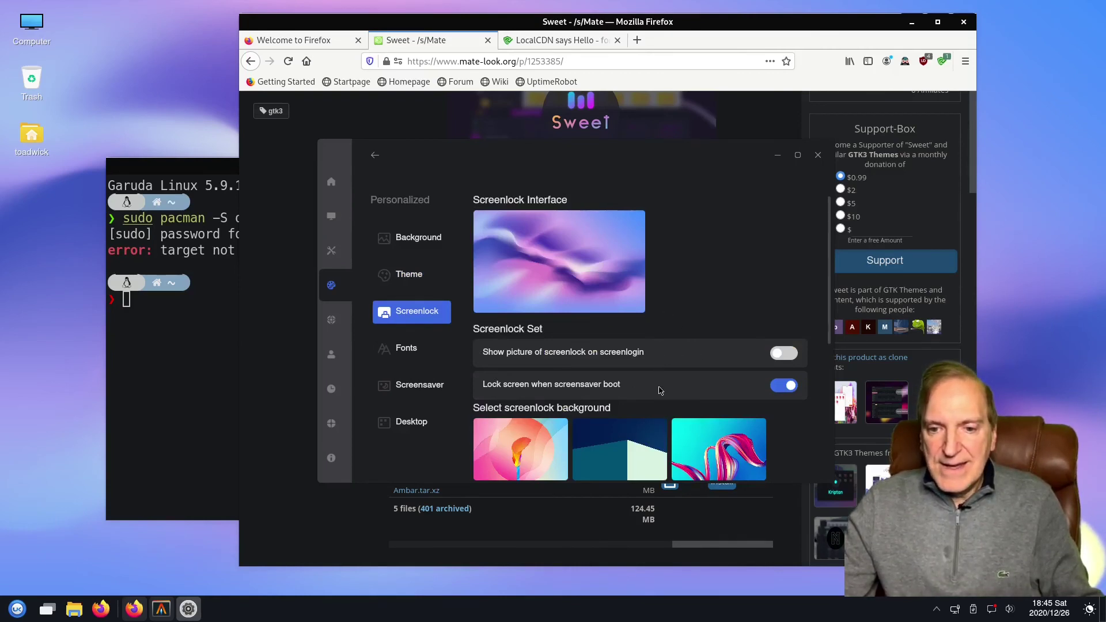
{"action": "left_click", "coordinate": [783, 390]}
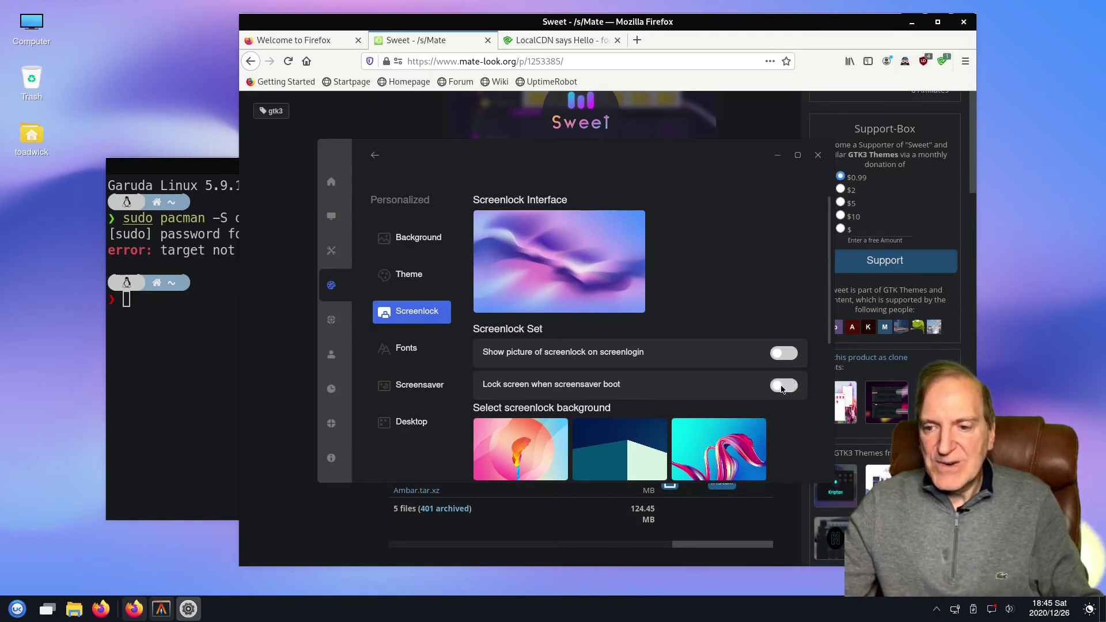
{"action": "left_click", "coordinate": [782, 390]}
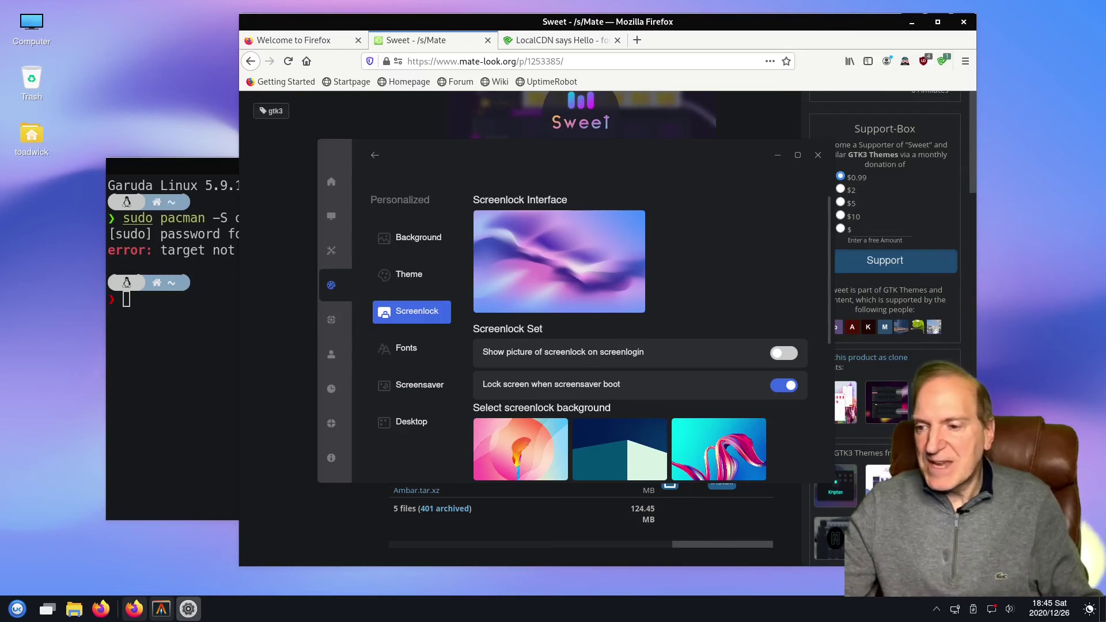
Check the font settings and the available screensaver programs.
{"action": "left_click", "coordinate": [397, 351]}
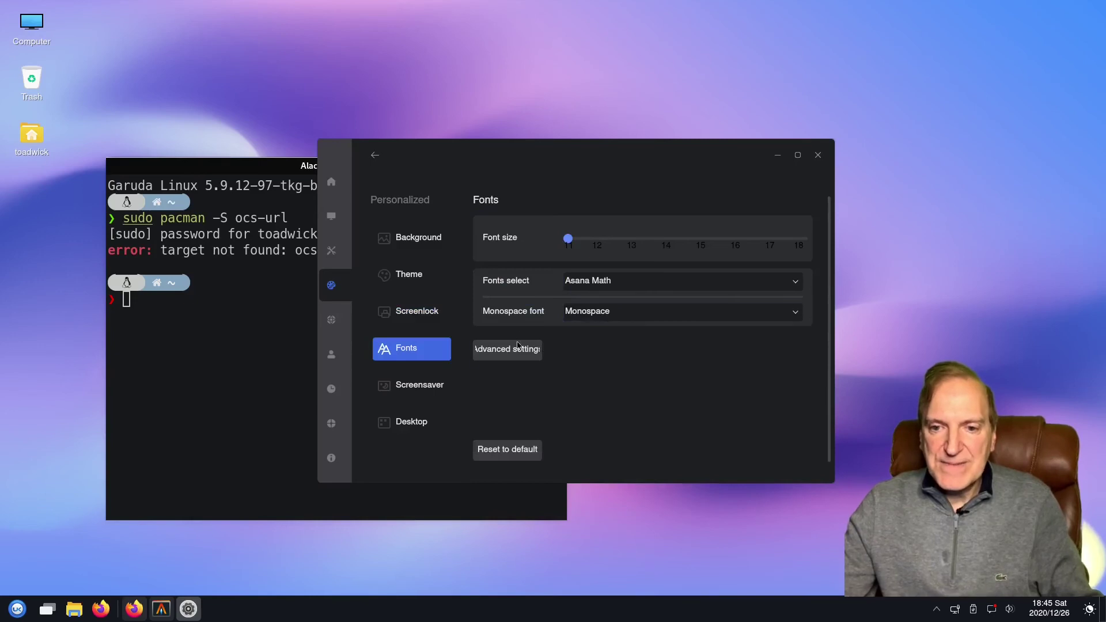
{"action": "left_click", "coordinate": [416, 389]}
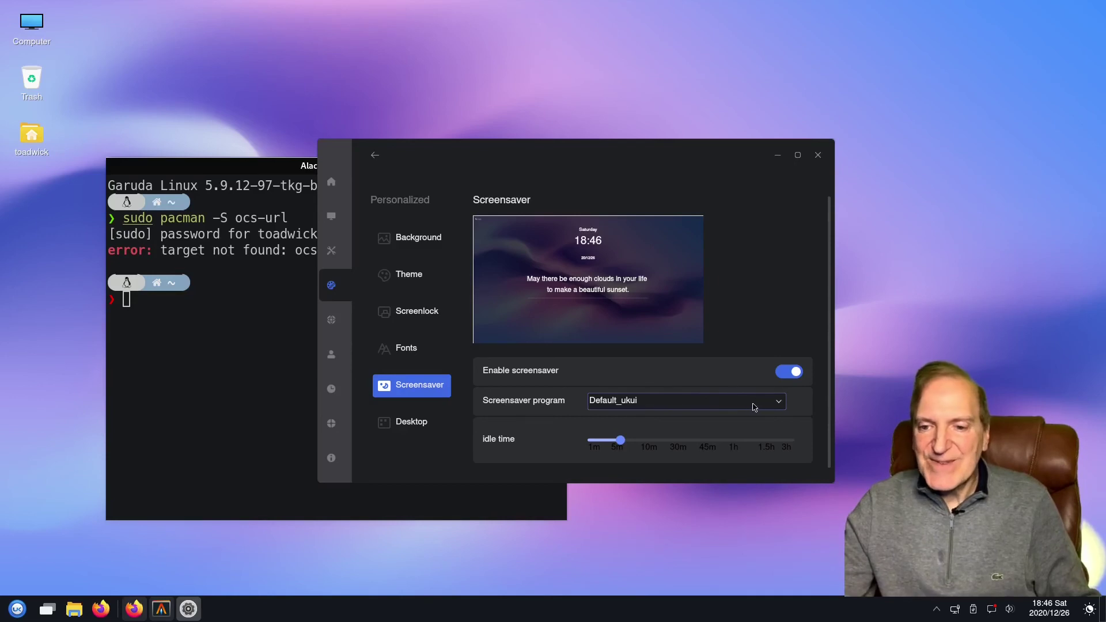
{"action": "left_click", "coordinate": [782, 405]}
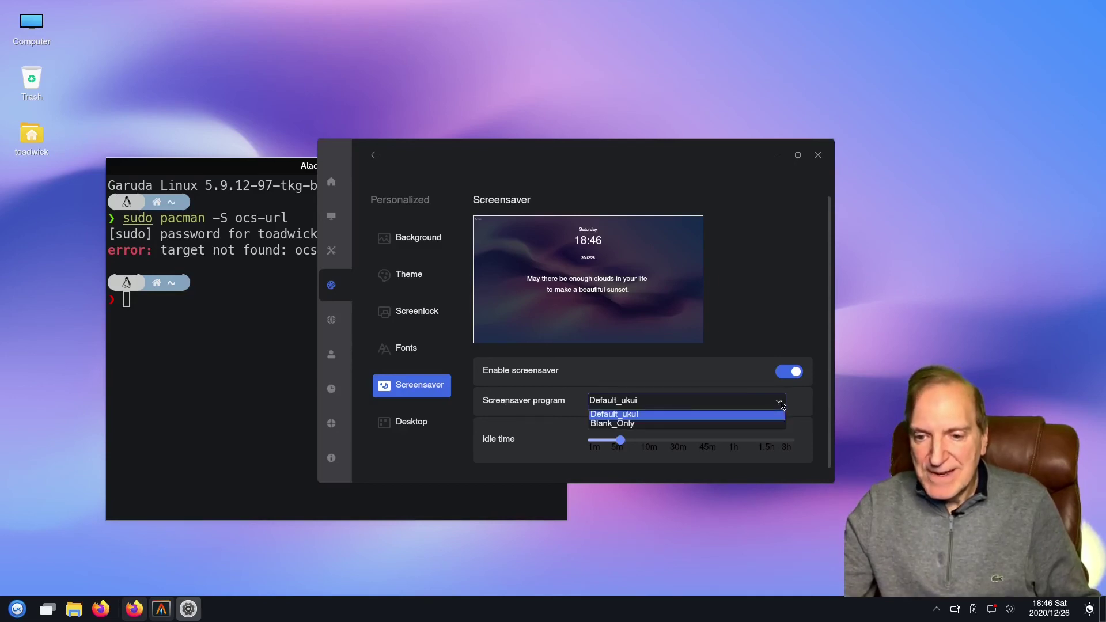
{"action": "left_click", "coordinate": [781, 406]}
Enable the blueman and pamac-tray tray icons in the personalized Desktop settings.
{"action": "left_click", "coordinate": [391, 429]}
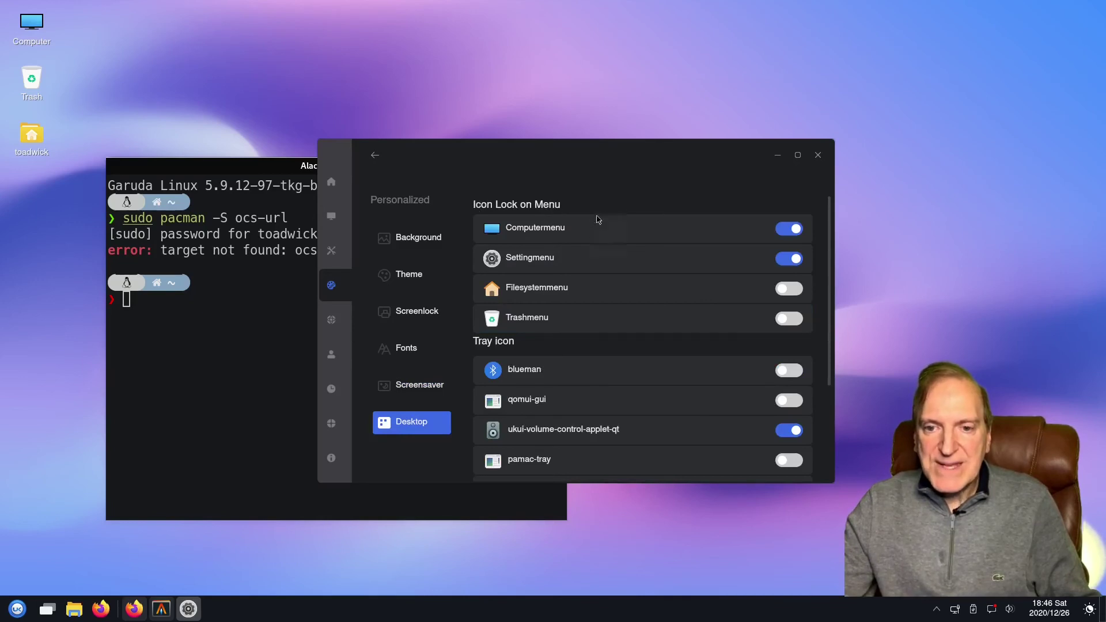
{"action": "scroll", "coordinate": [567, 357], "scroll_direction": "down", "scroll_amount": 2}
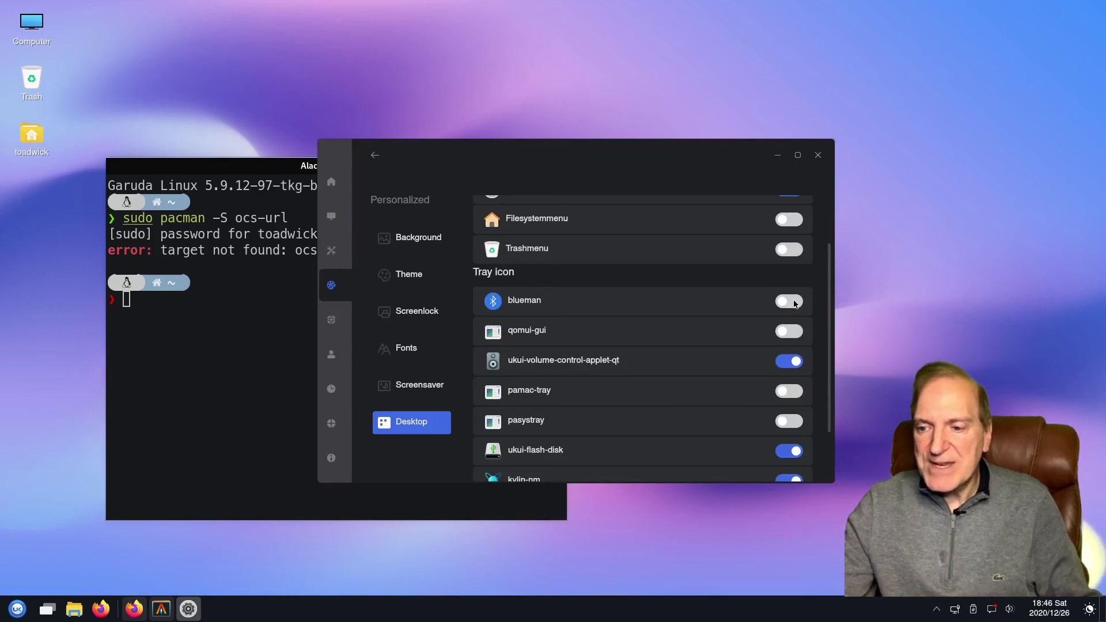
{"action": "left_click", "coordinate": [794, 302]}
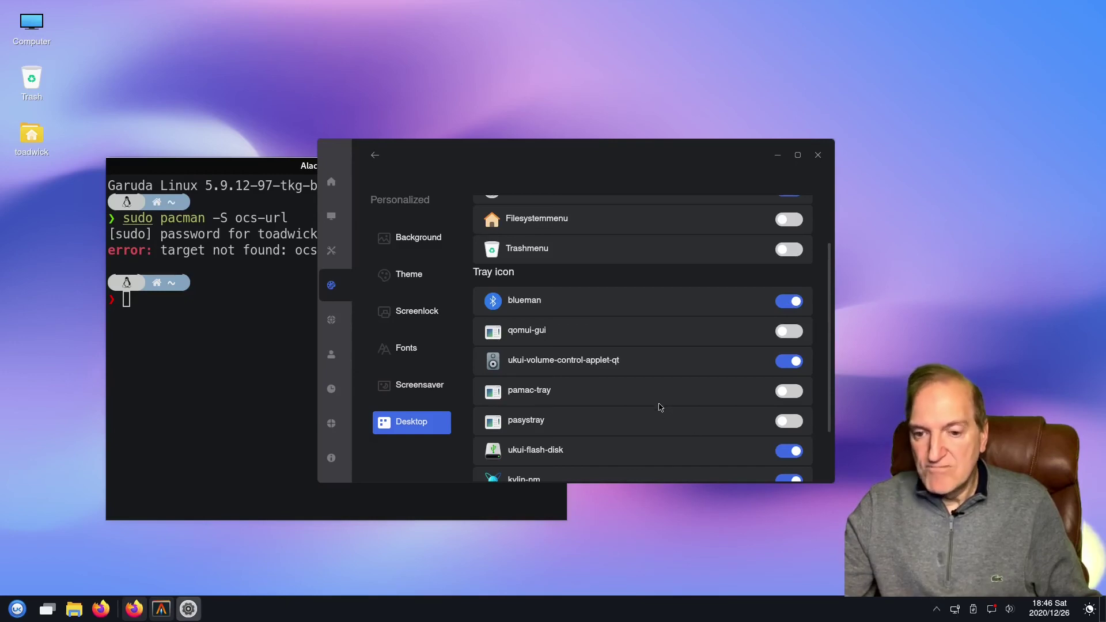
{"action": "scroll", "coordinate": [620, 367], "scroll_direction": "down", "scroll_amount": 2}
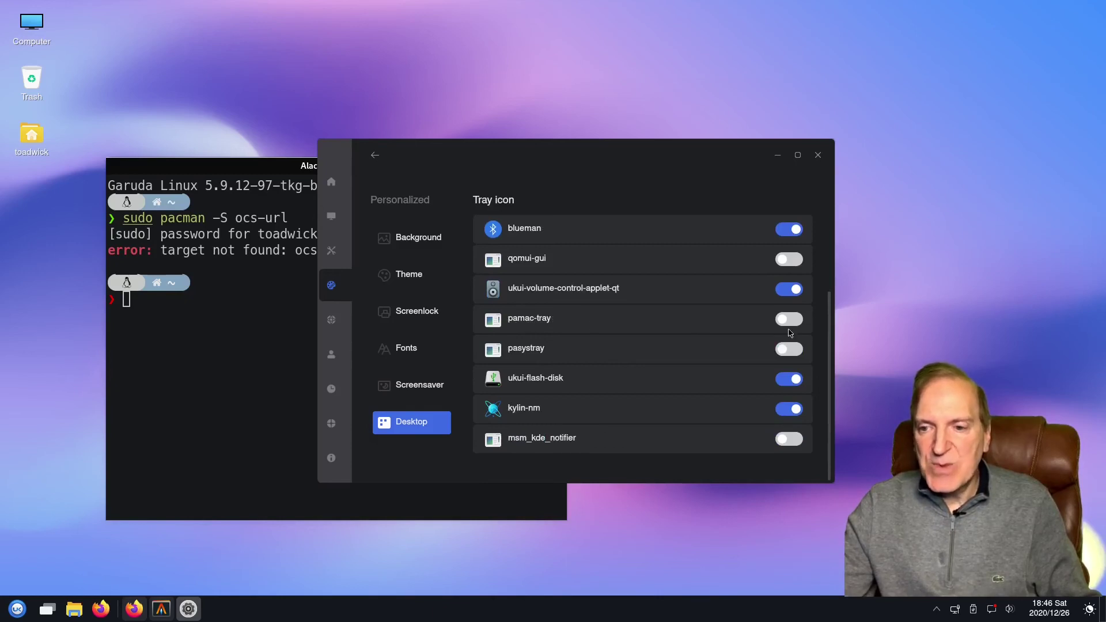
{"action": "left_click", "coordinate": [795, 322]}
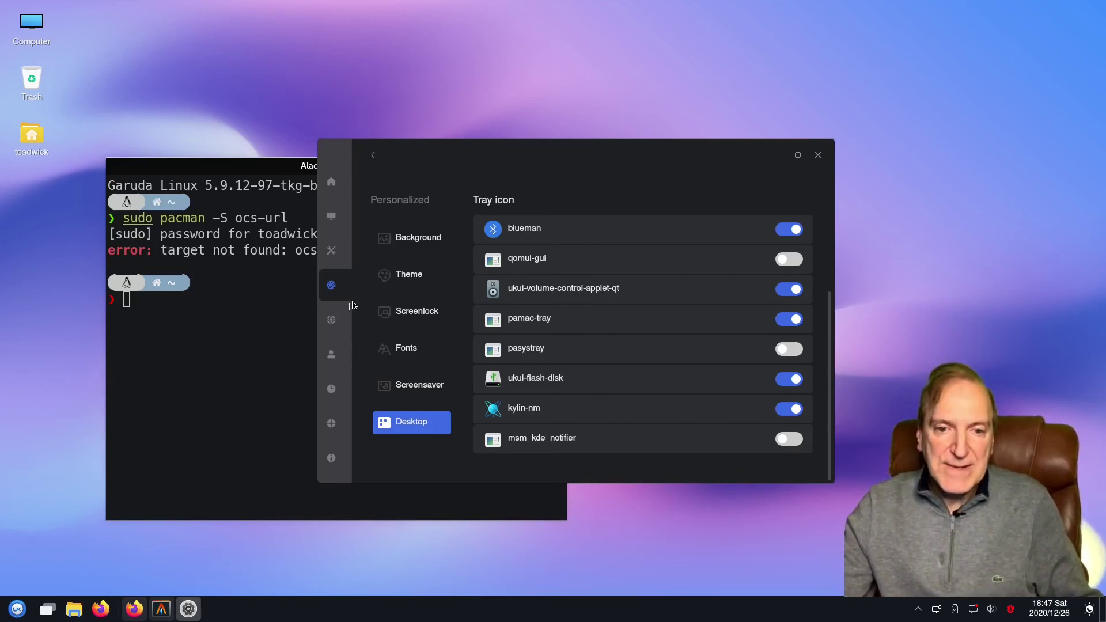
Check the Netconnect, Vpn and Proxy pages of the Network settings.
{"action": "left_click", "coordinate": [331, 321]}
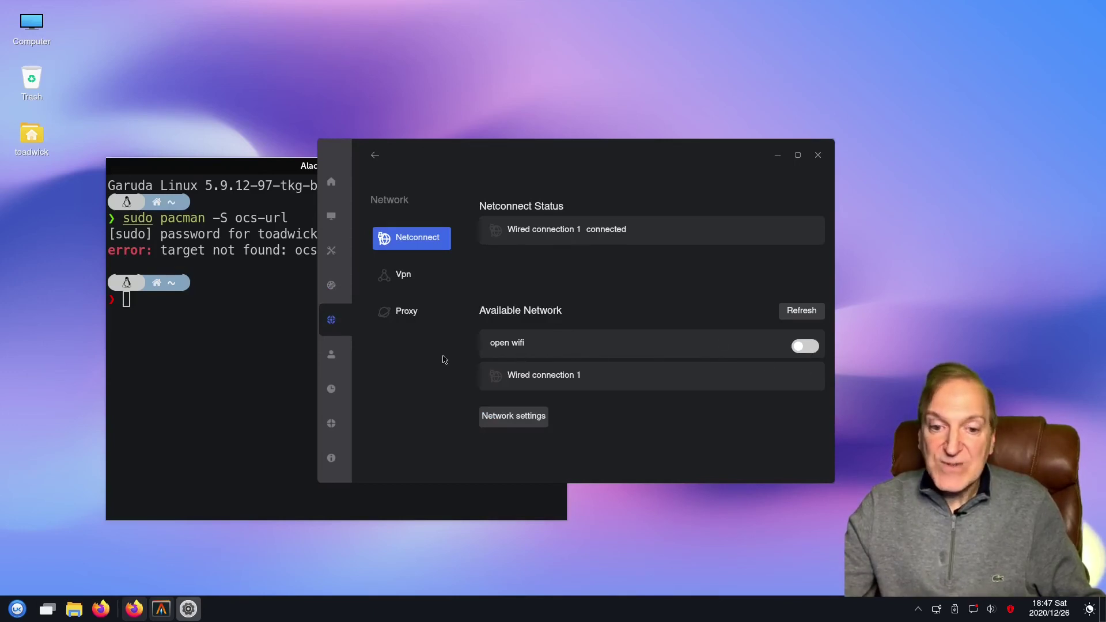
{"action": "left_click", "coordinate": [407, 278]}
{"action": "left_click", "coordinate": [411, 322]}
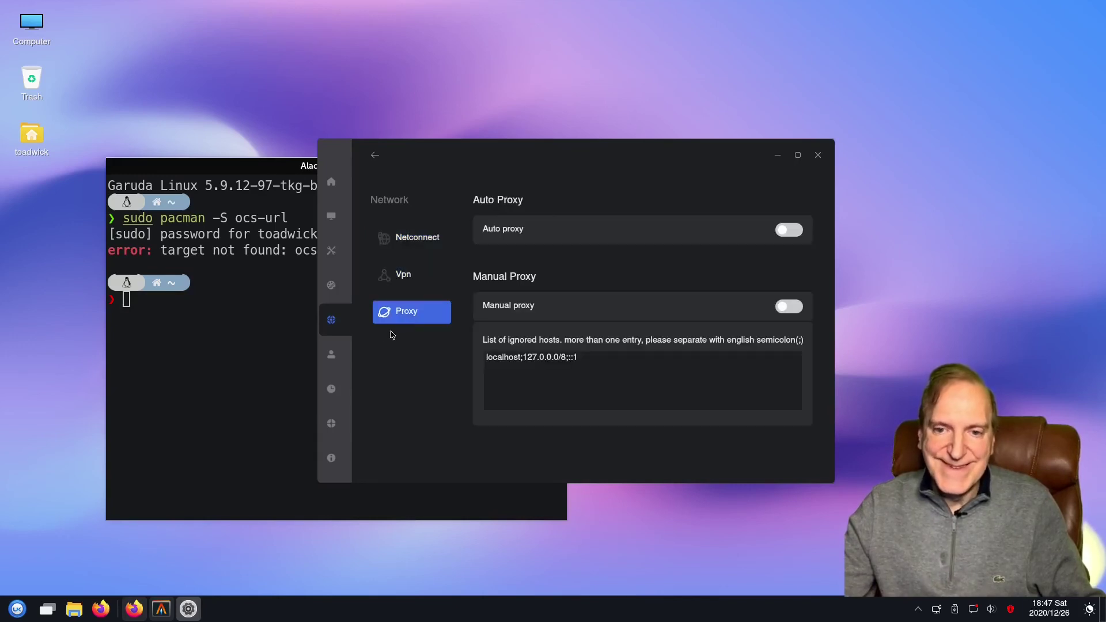
Try several built-in user faces for the current account, settle on the blue dragon-head picture, and check the local face file option.
{"action": "left_click", "coordinate": [332, 354]}
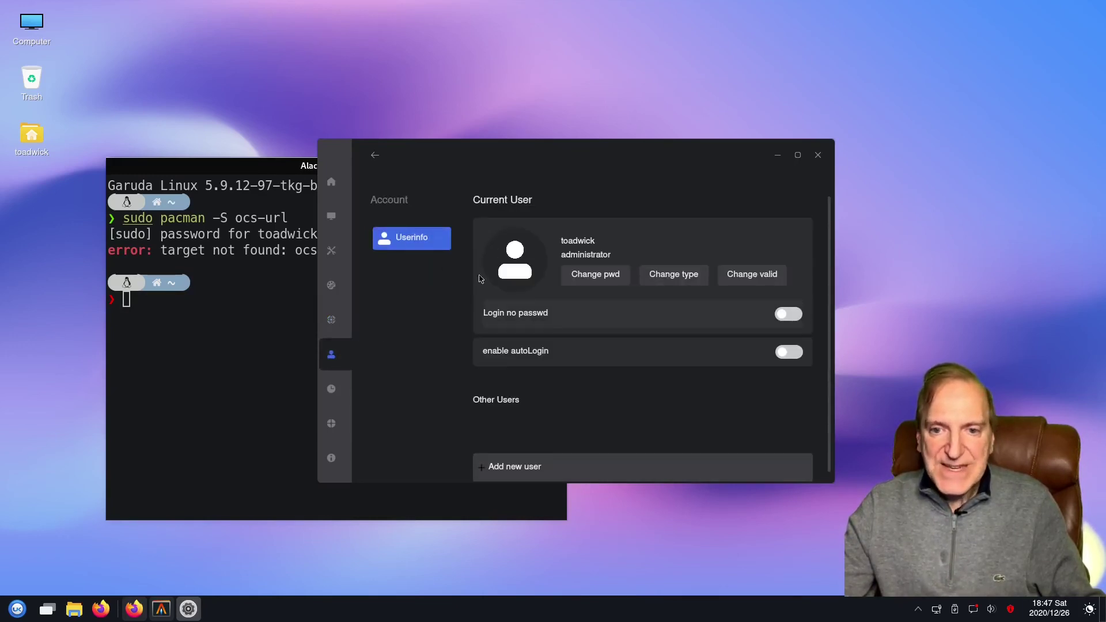
{"action": "left_click", "coordinate": [515, 260]}
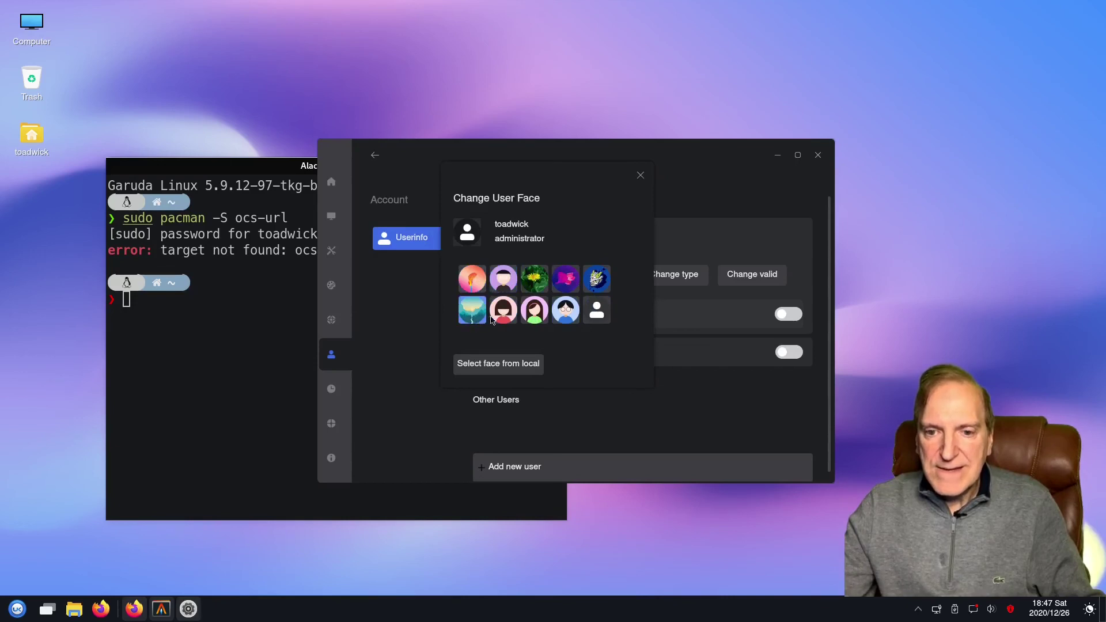
{"action": "left_click", "coordinate": [535, 315]}
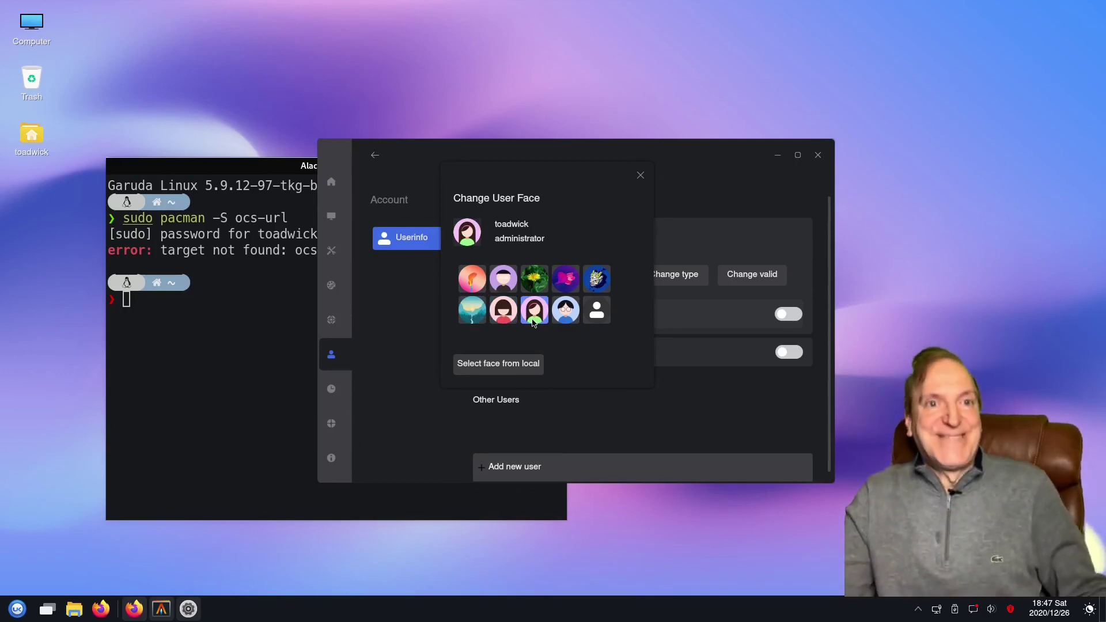
{"action": "left_click", "coordinate": [531, 285]}
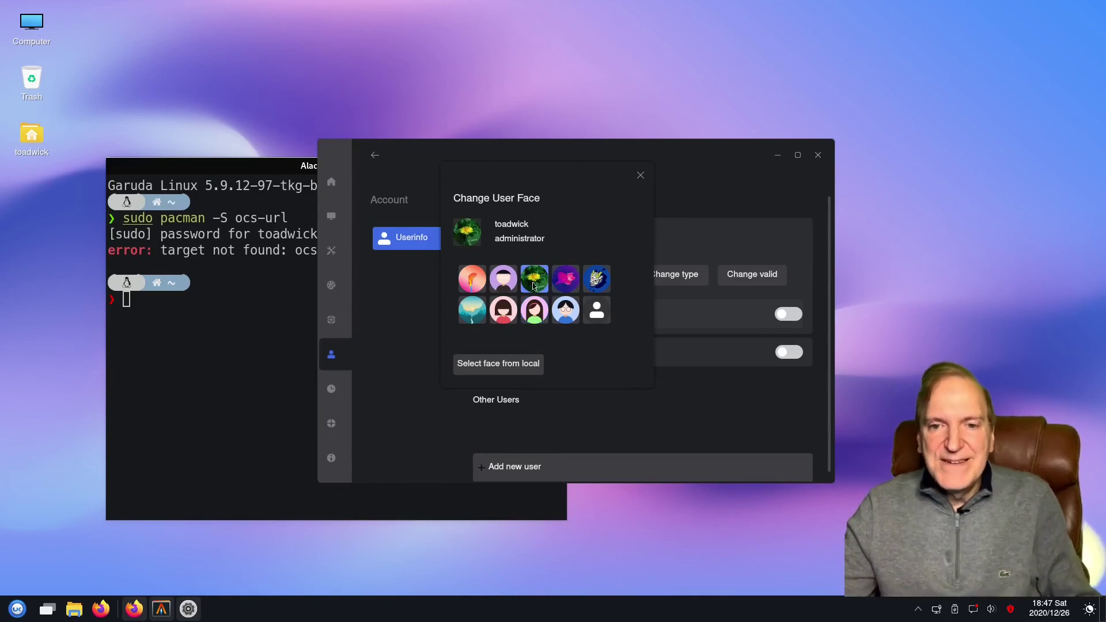
{"action": "left_click", "coordinate": [473, 282]}
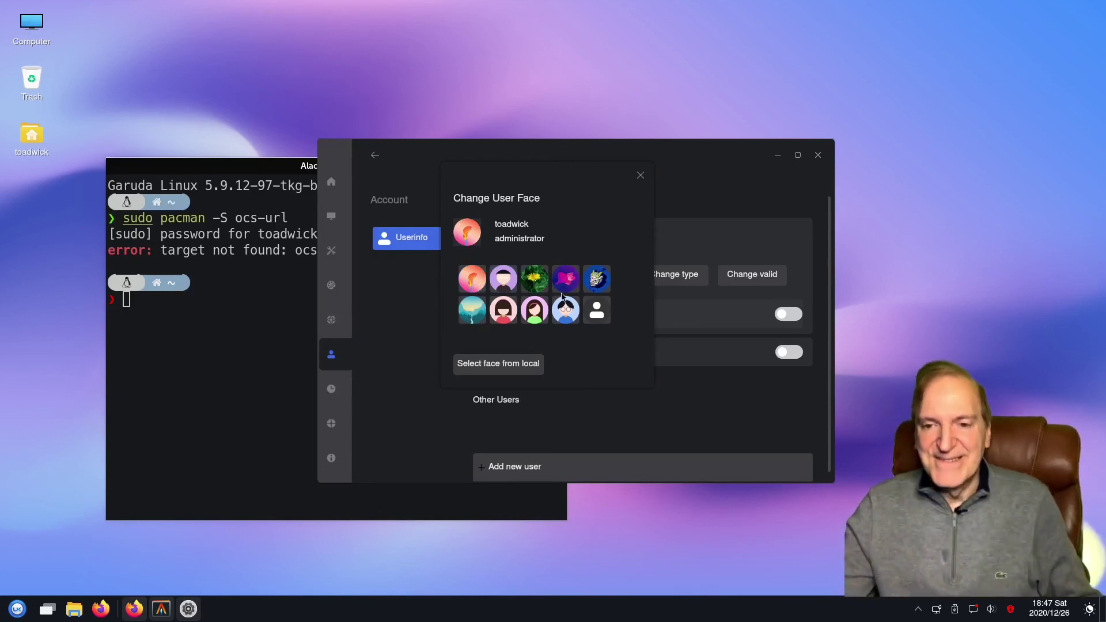
{"action": "left_click", "coordinate": [598, 283]}
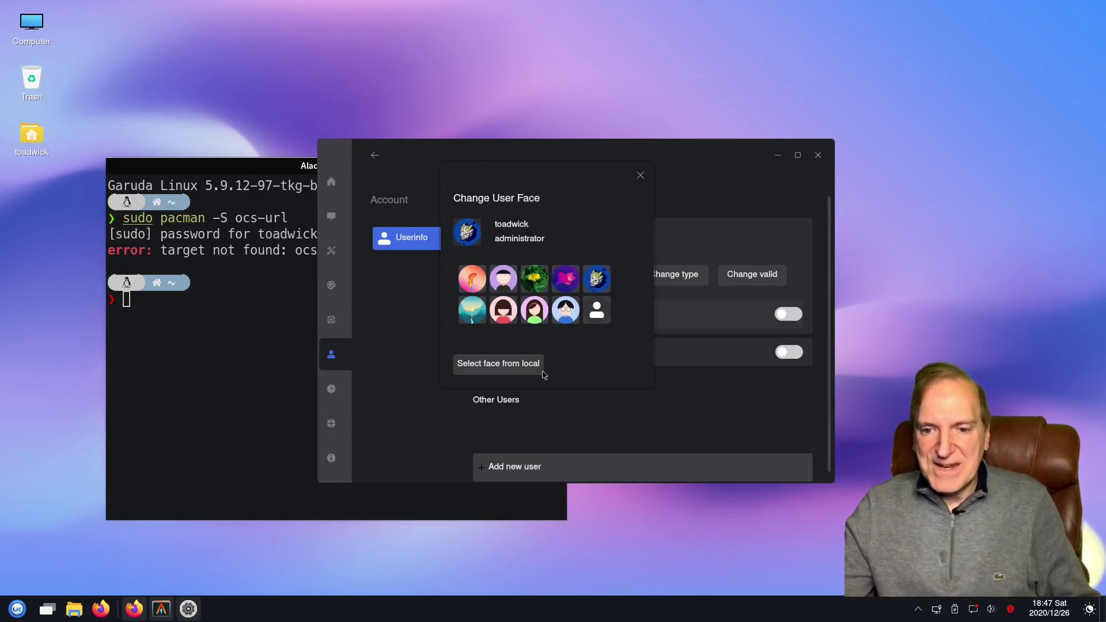
{"action": "left_click", "coordinate": [476, 365]}
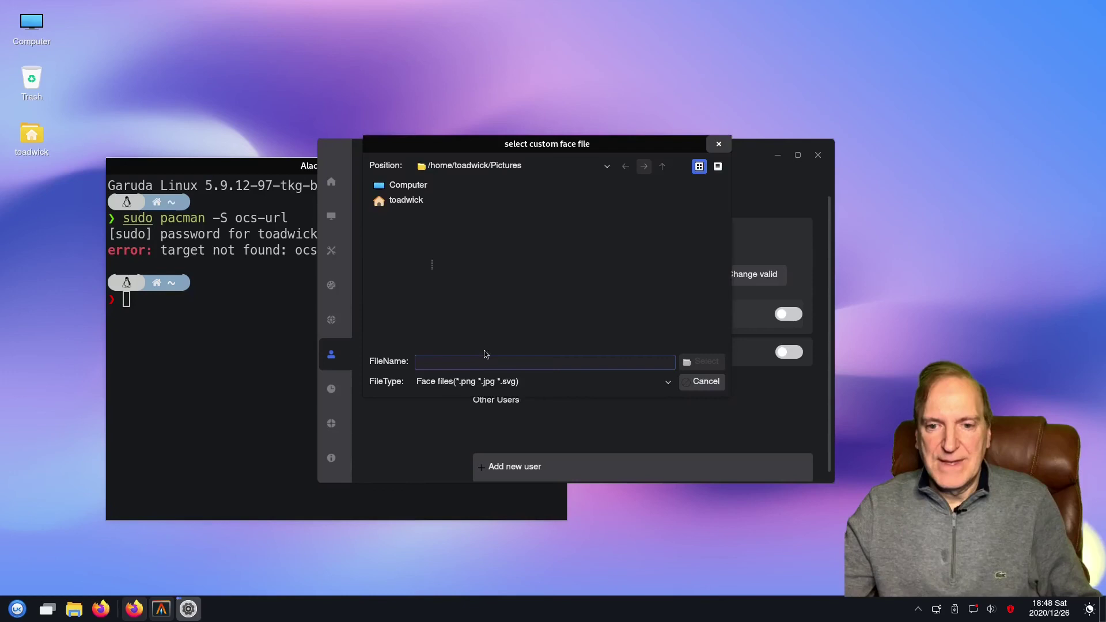
{"action": "left_click", "coordinate": [708, 387]}
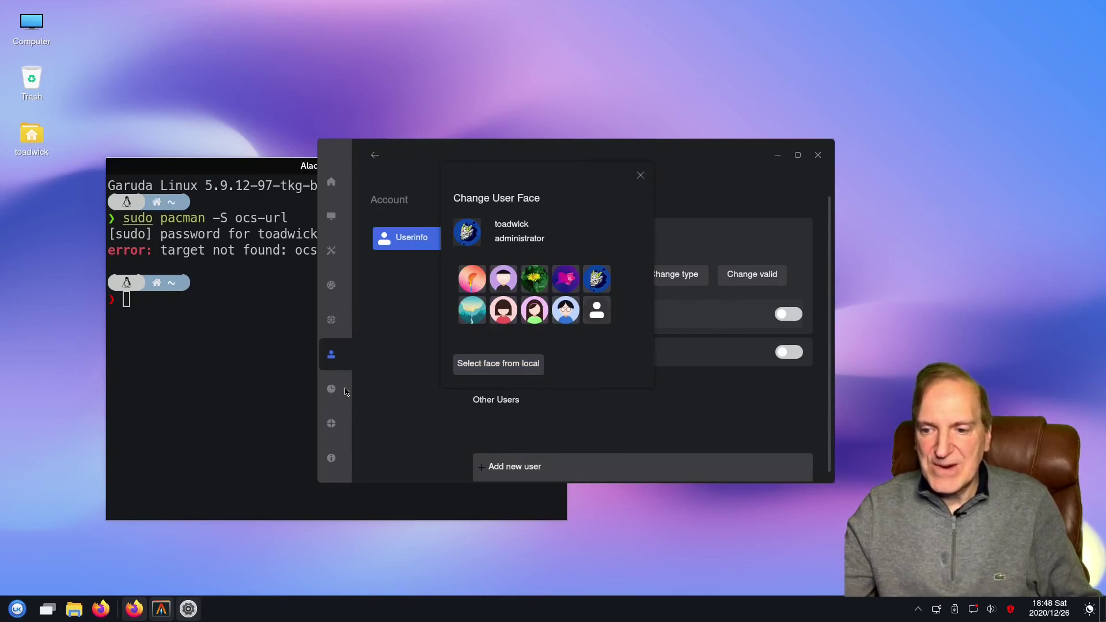
{"action": "left_click", "coordinate": [641, 176]}
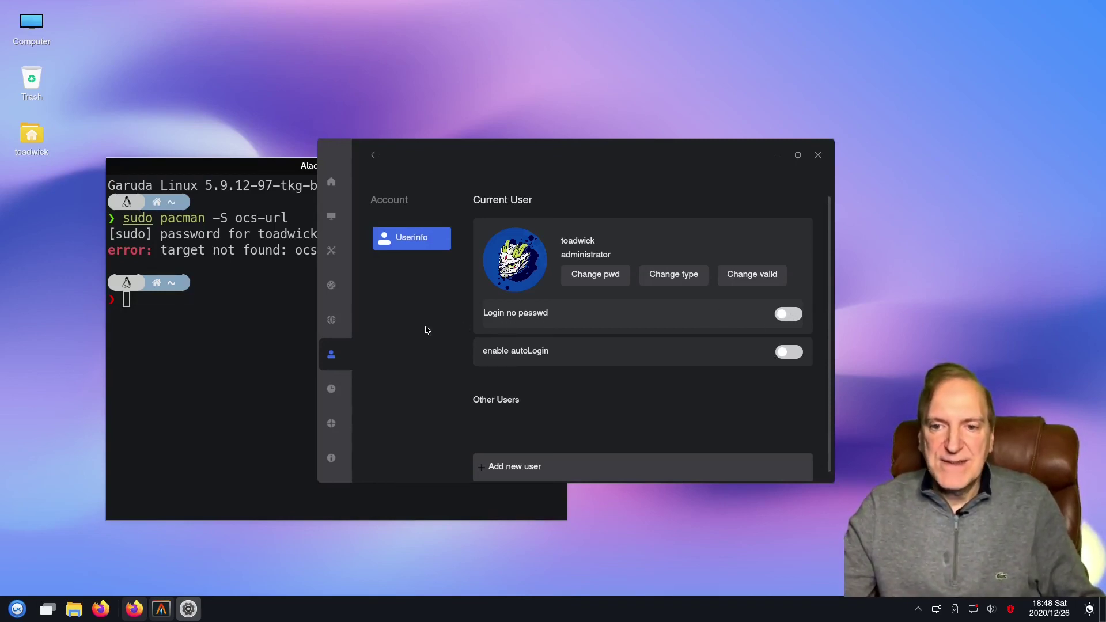
Set the display format area to US in the Datetime Area settings.
{"action": "left_click", "coordinate": [331, 389]}
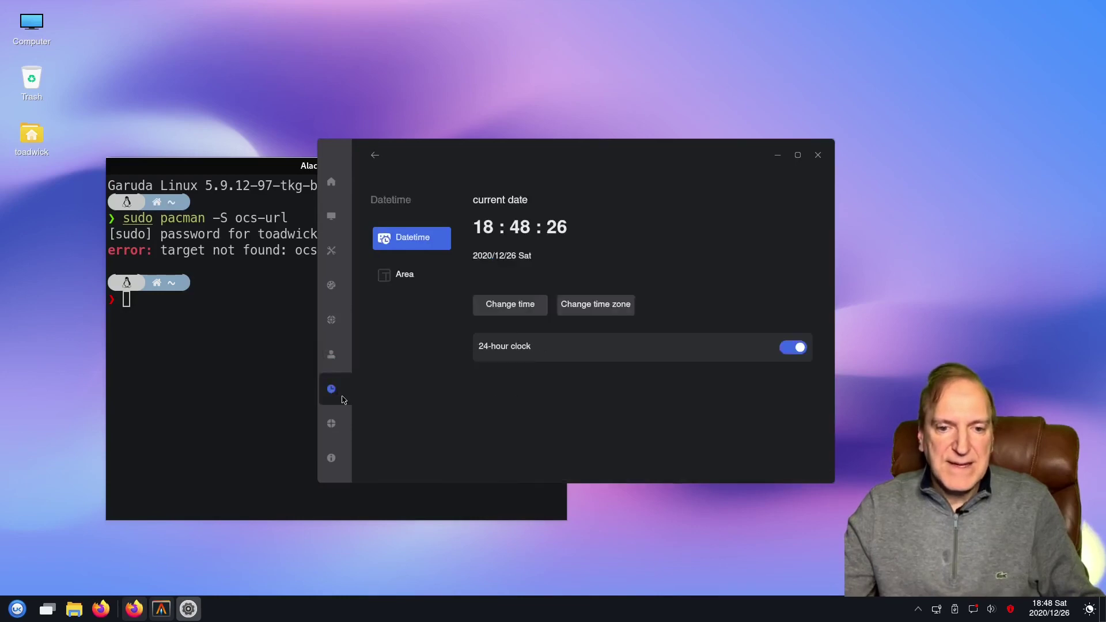
{"action": "left_click", "coordinate": [402, 276]}
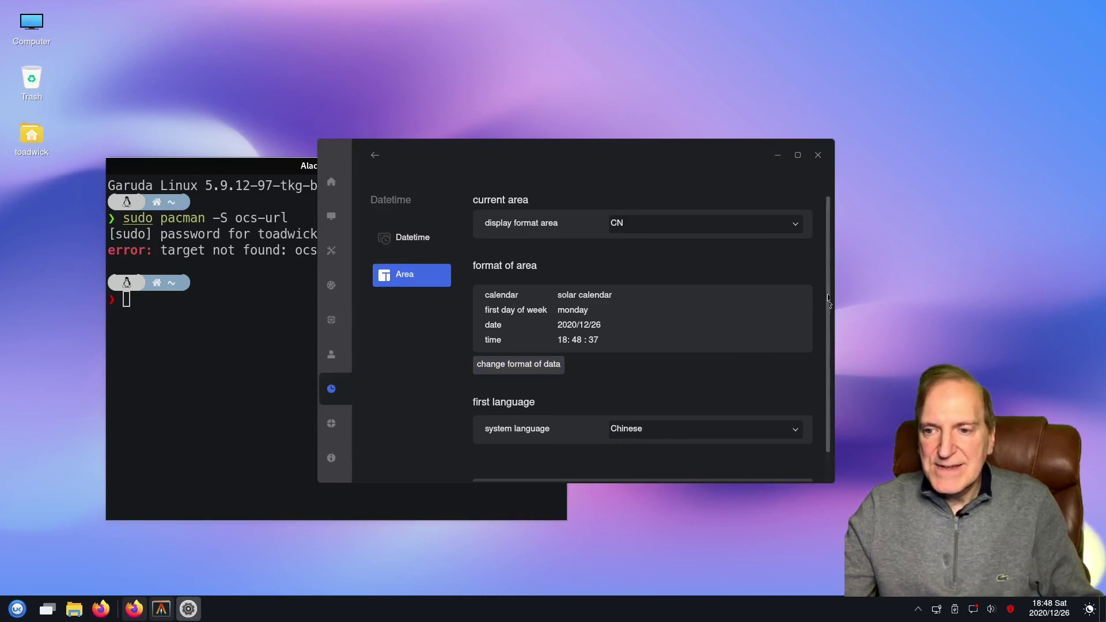
{"action": "scroll", "coordinate": [829, 317], "scroll_direction": "down", "scroll_amount": 1}
{"action": "scroll", "coordinate": [840, 317], "scroll_direction": "up", "scroll_amount": 1}
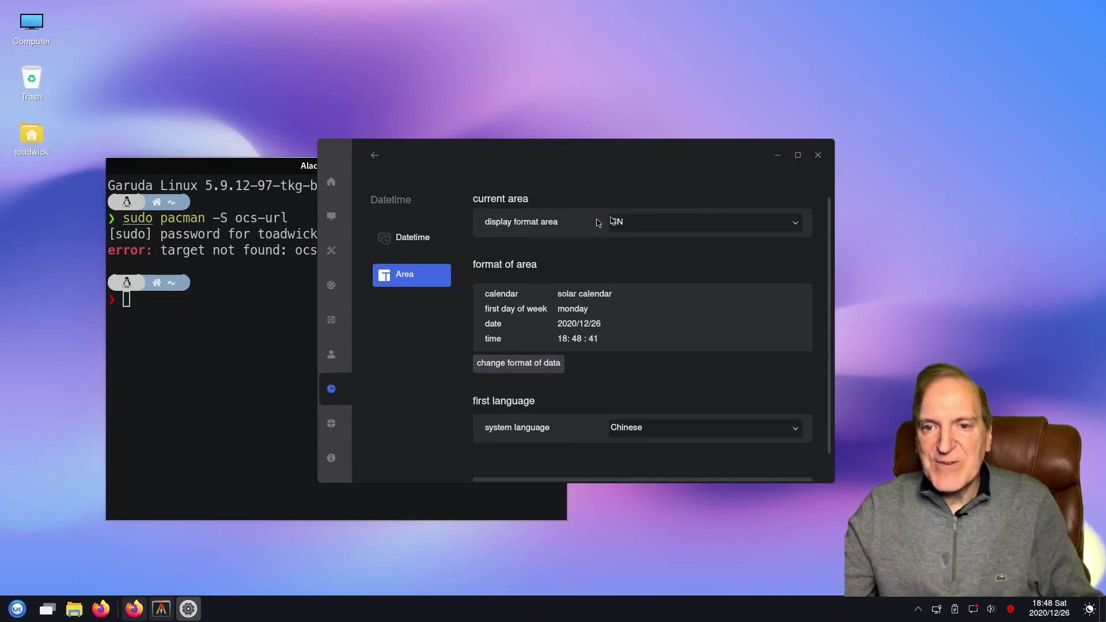
{"action": "left_click", "coordinate": [790, 222]}
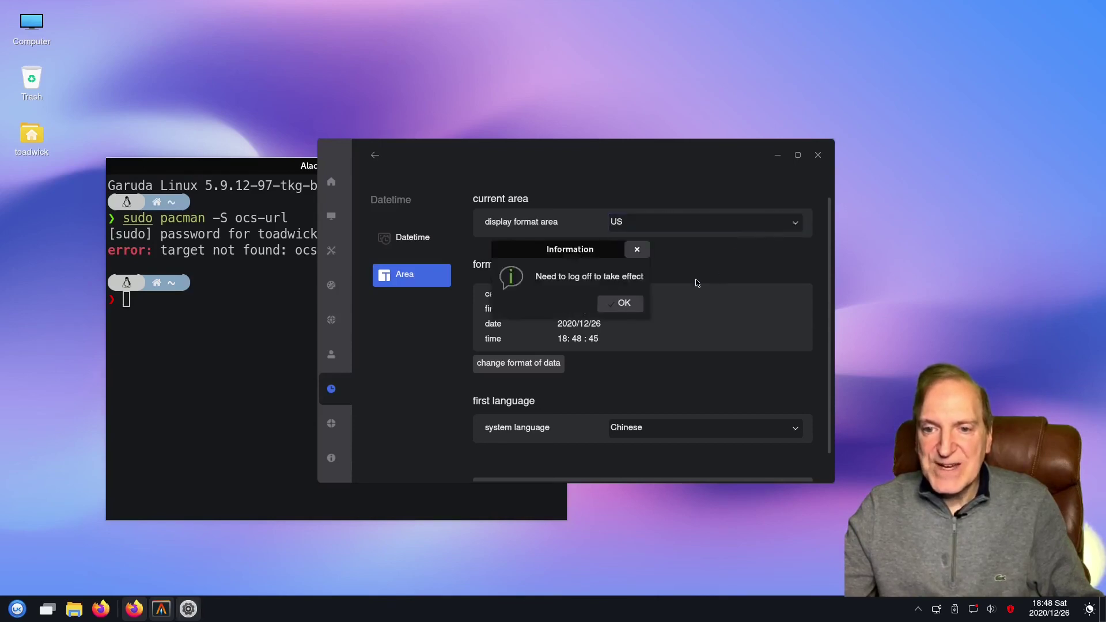
{"action": "left_click", "coordinate": [623, 303]}
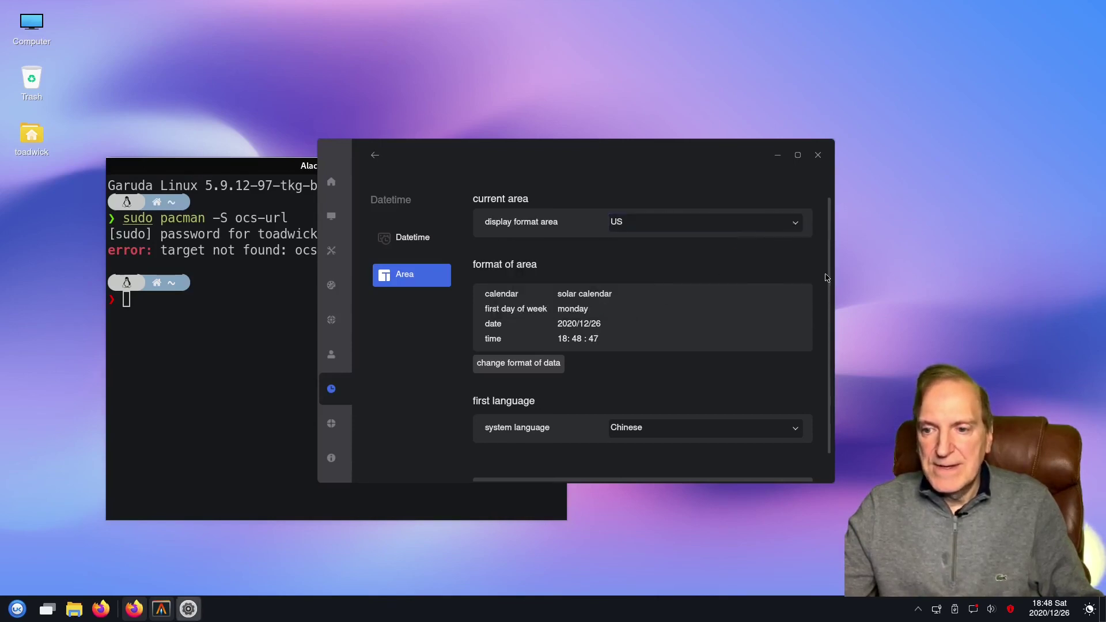
Set the system language to English in the Area settings.
{"action": "scroll", "coordinate": [829, 294], "scroll_direction": "down", "scroll_amount": 1}
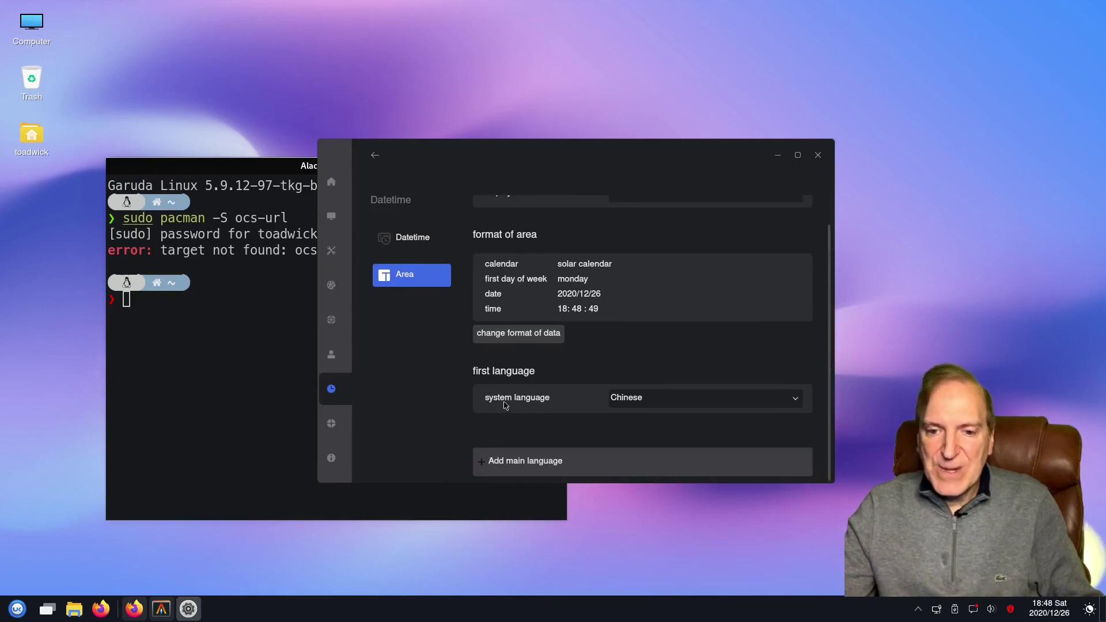
{"action": "left_click", "coordinate": [794, 402]}
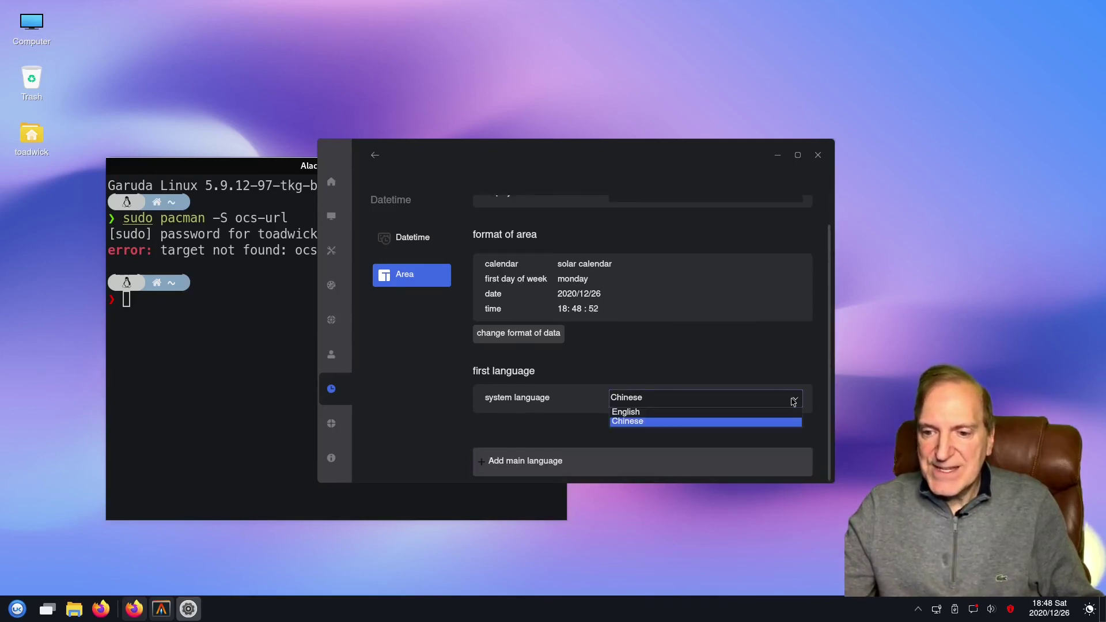
{"action": "left_click", "coordinate": [760, 413]}
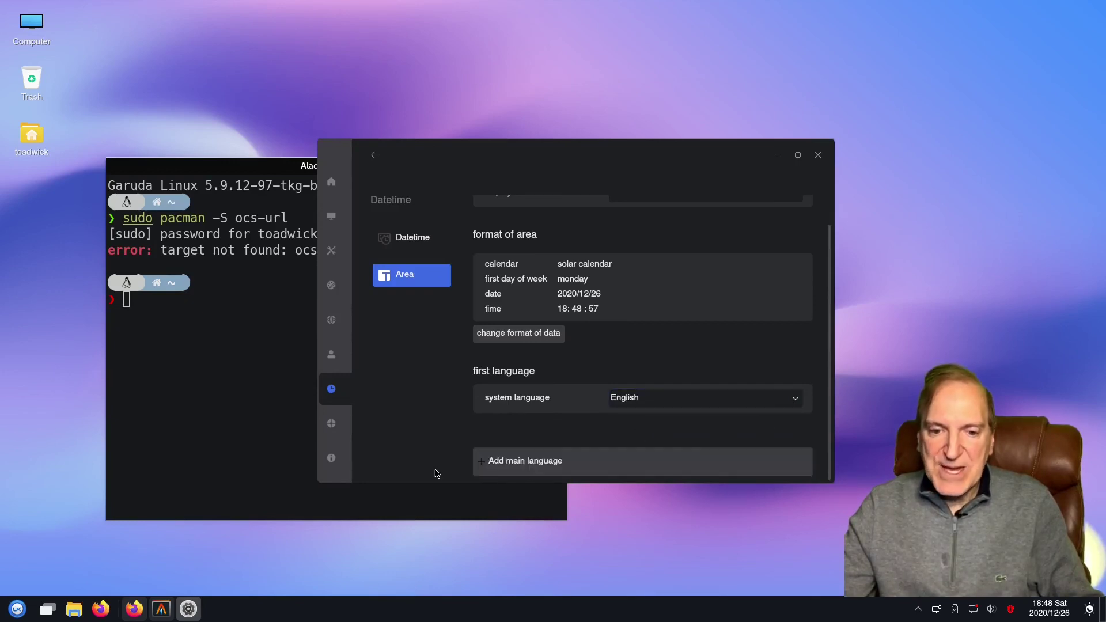
Look through the system Update, Backup and Notice settings.
{"action": "left_click", "coordinate": [331, 425]}
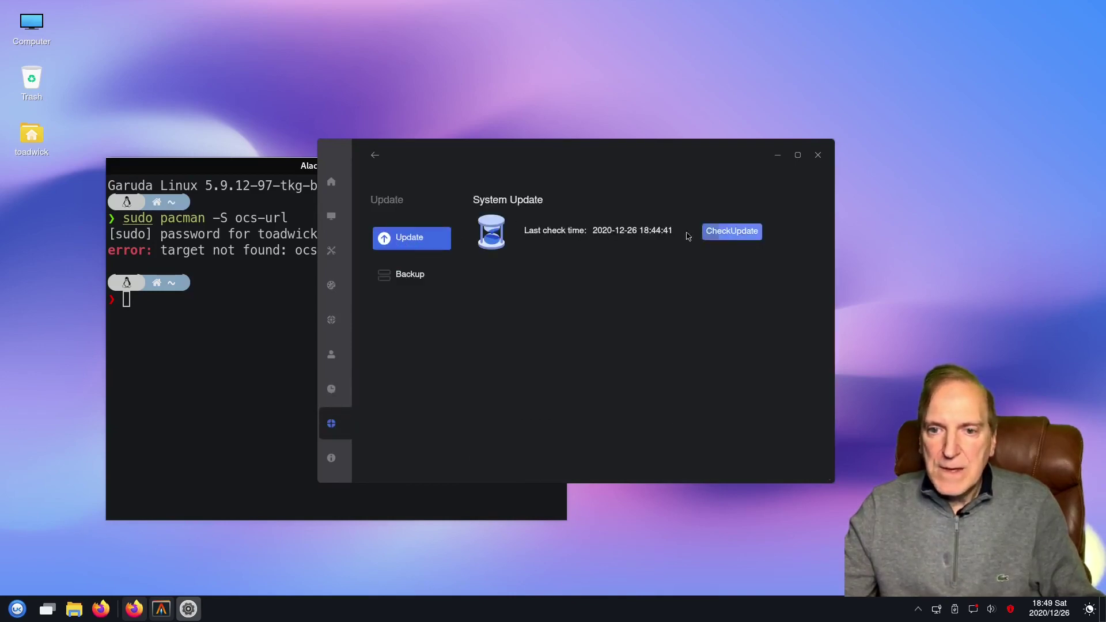
{"action": "left_click", "coordinate": [402, 277]}
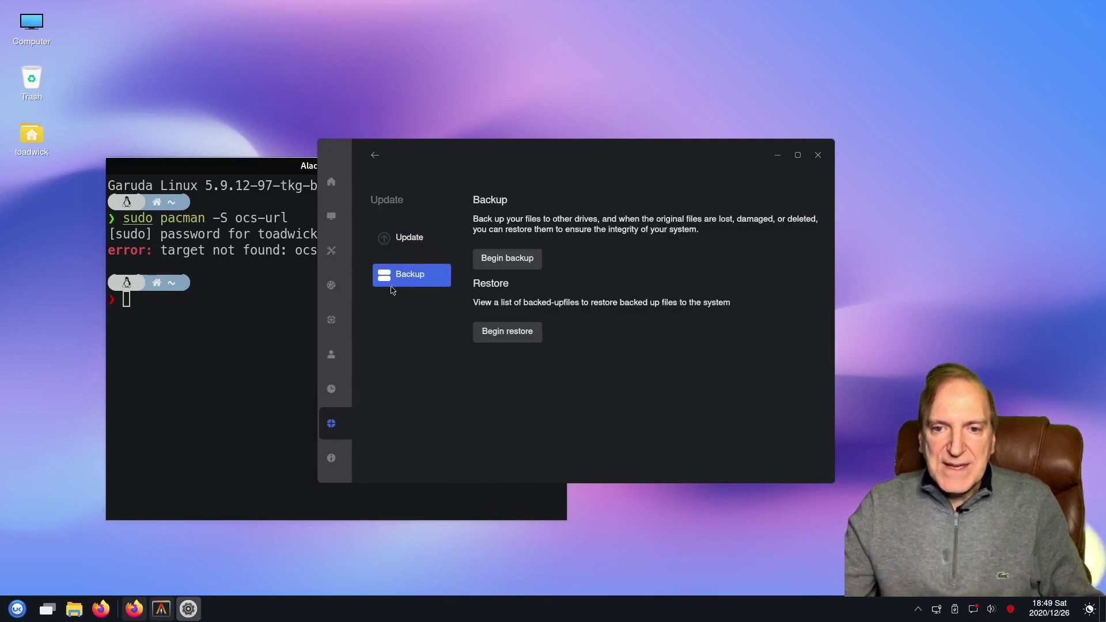
{"action": "left_click", "coordinate": [326, 454]}
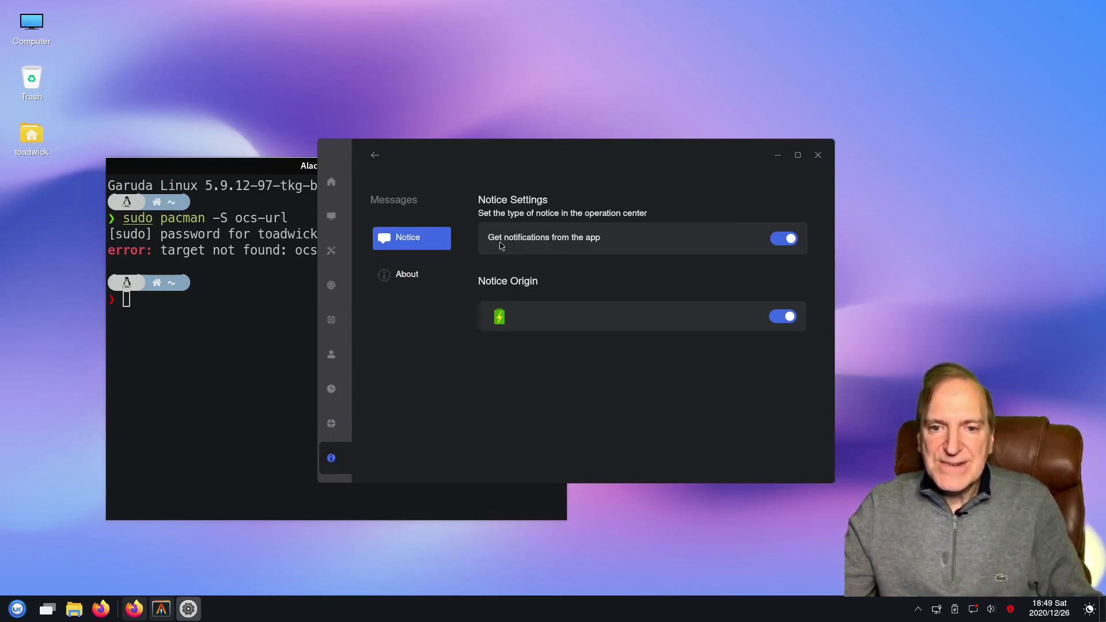
{"action": "left_click", "coordinate": [371, 154]}
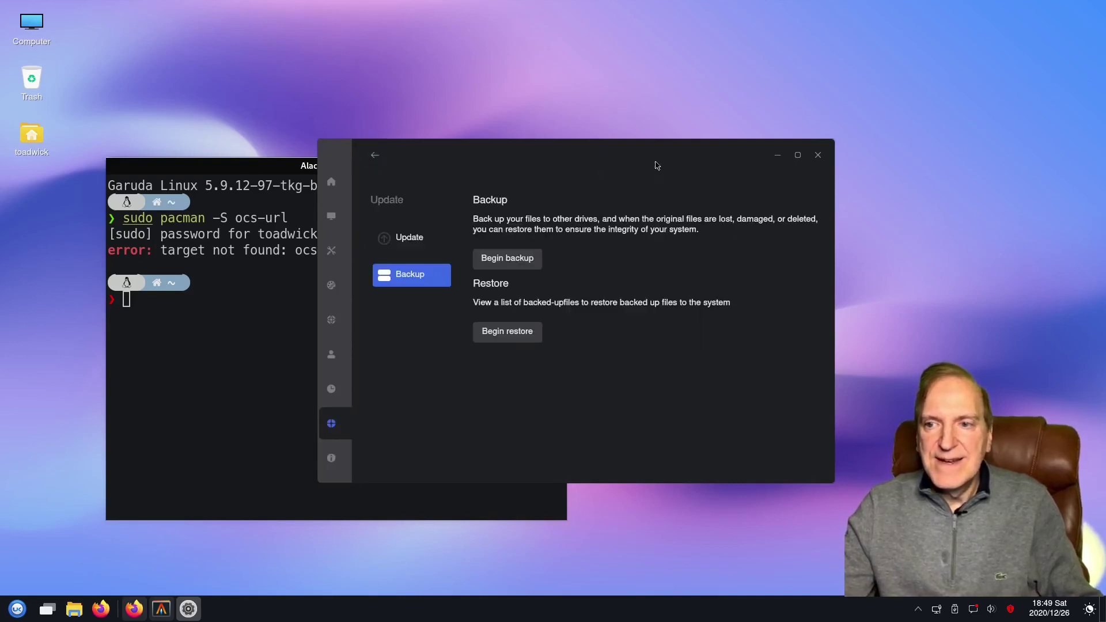
Close the control center, the Alacritty terminal and Firefox with all its tabs.
{"action": "left_click", "coordinate": [818, 157]}
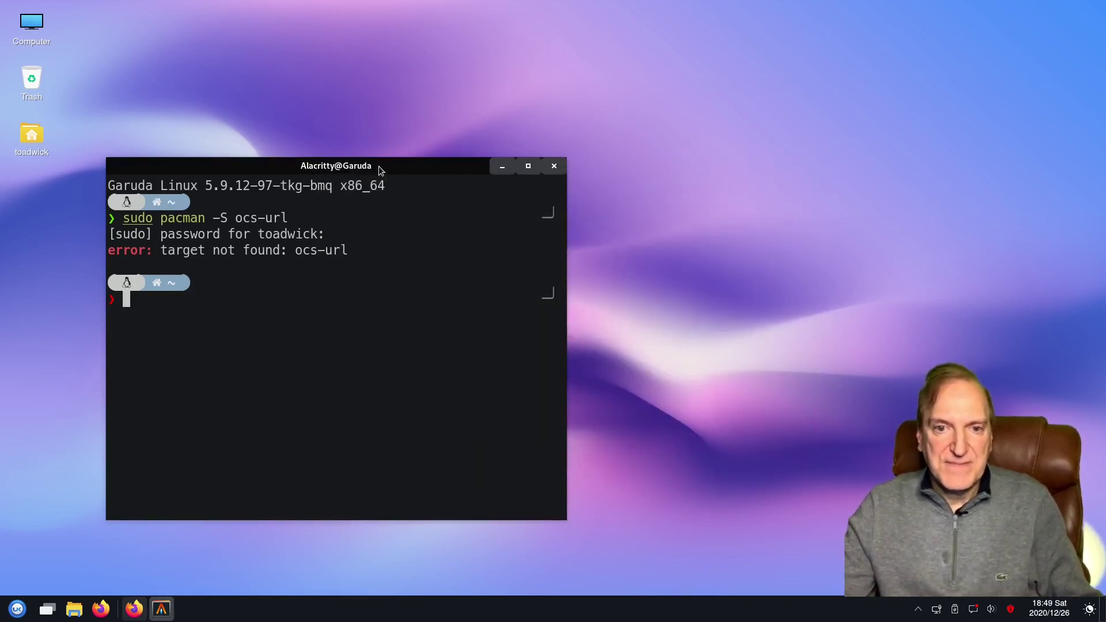
{"action": "left_click", "coordinate": [554, 166]}
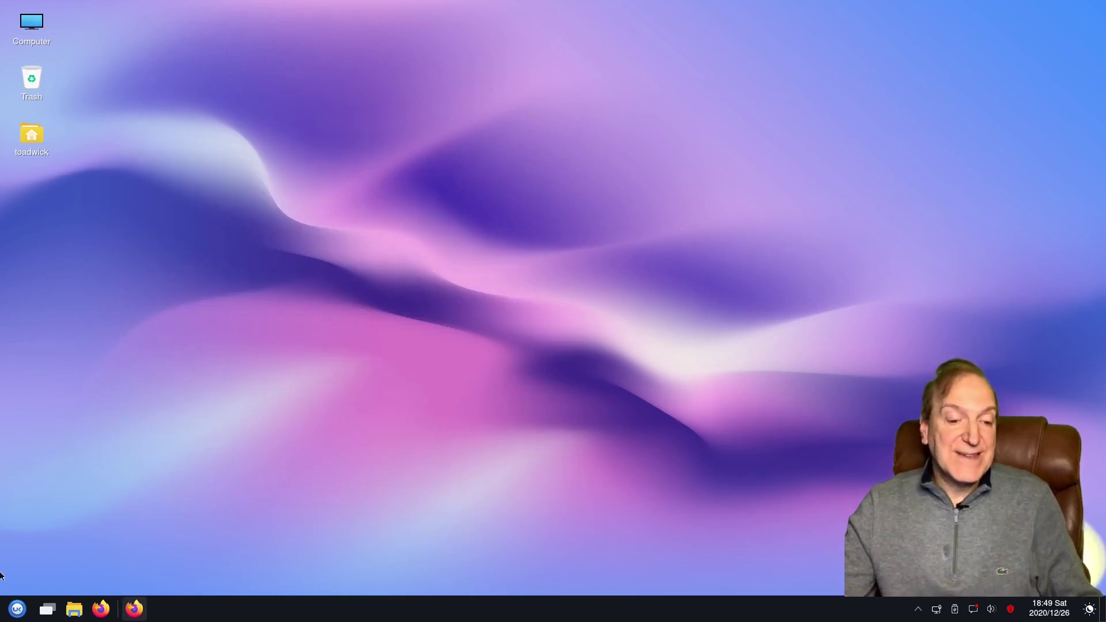
{"action": "left_click", "coordinate": [134, 609]}
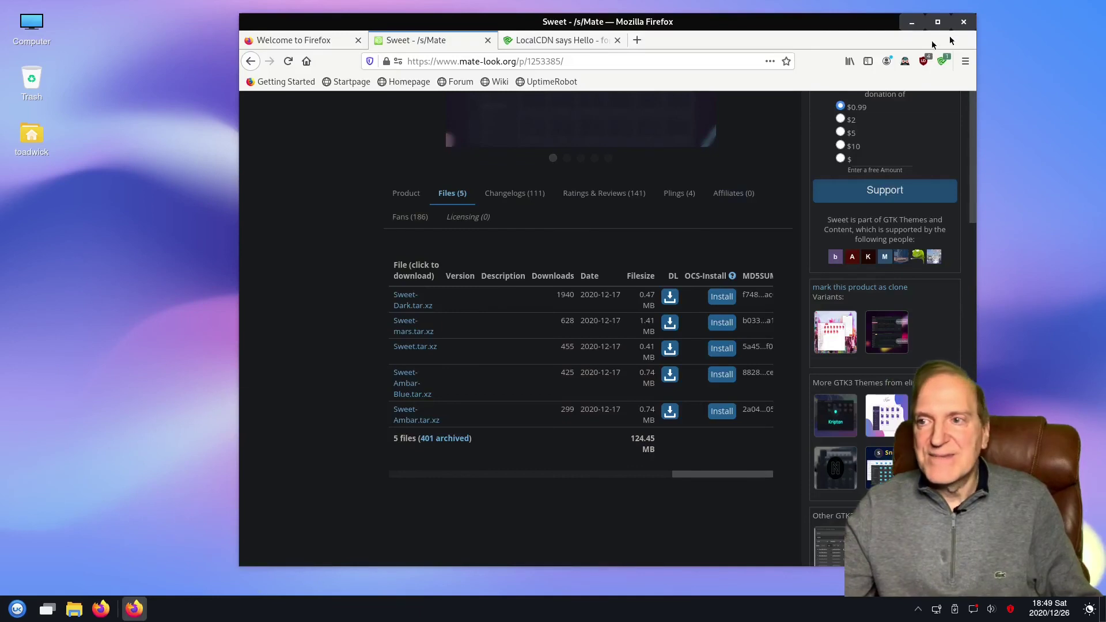
{"action": "left_click", "coordinate": [965, 25]}
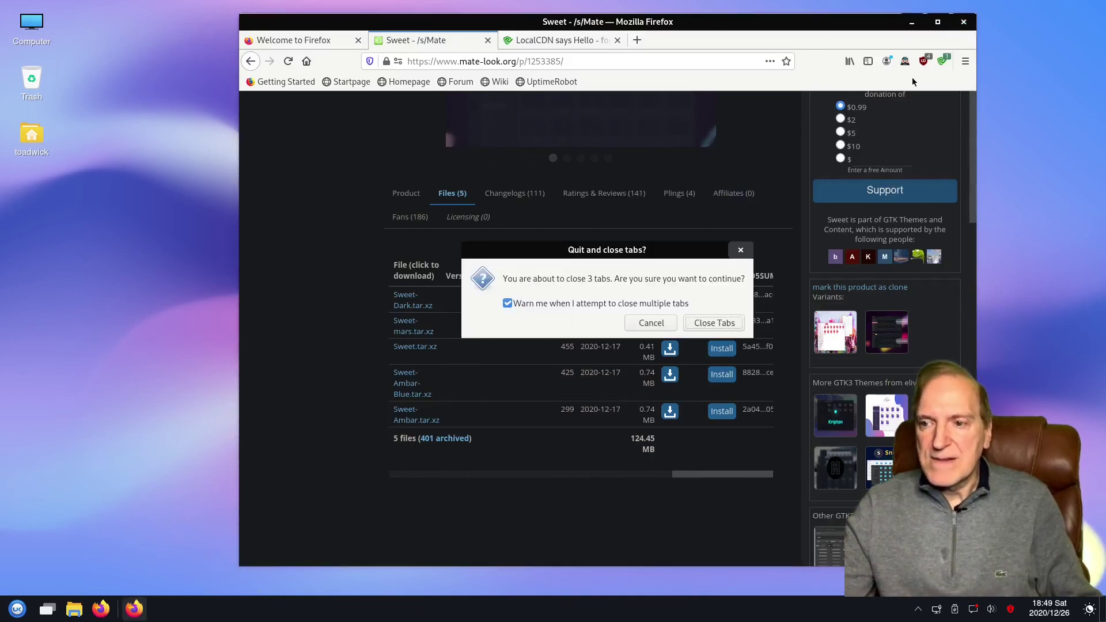
{"action": "left_click", "coordinate": [711, 323]}
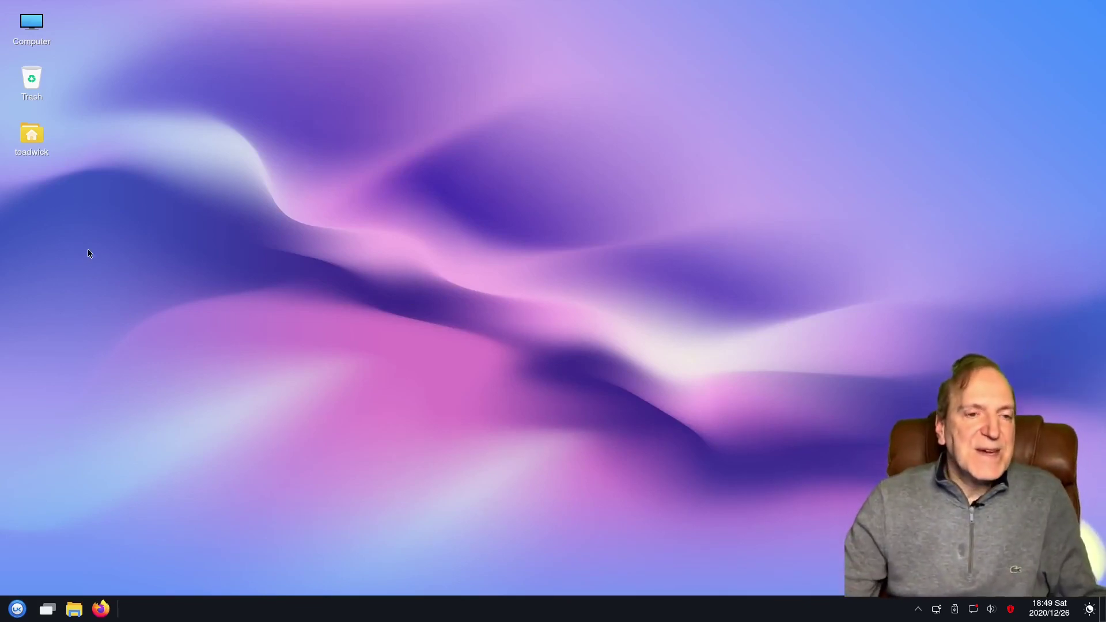
Open the home folder in the file manager, move its window toward the middle of the desktop and widen it.
{"action": "double_click", "coordinate": [27, 137]}
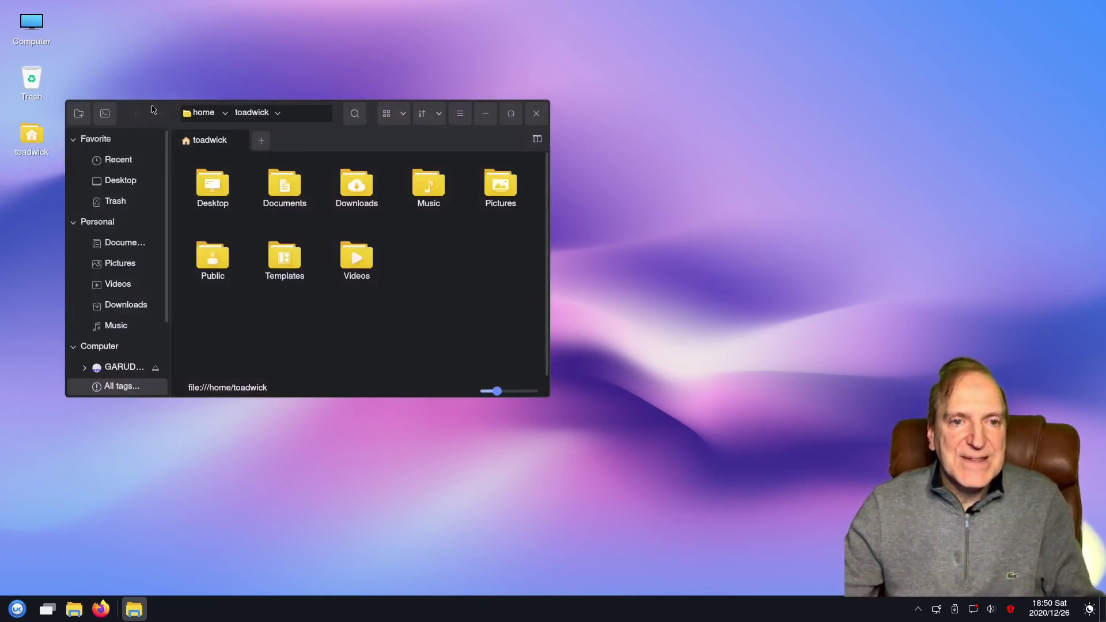
{"action": "left_click_drag", "start_coordinate": [123, 105], "coordinate": [370, 113]}
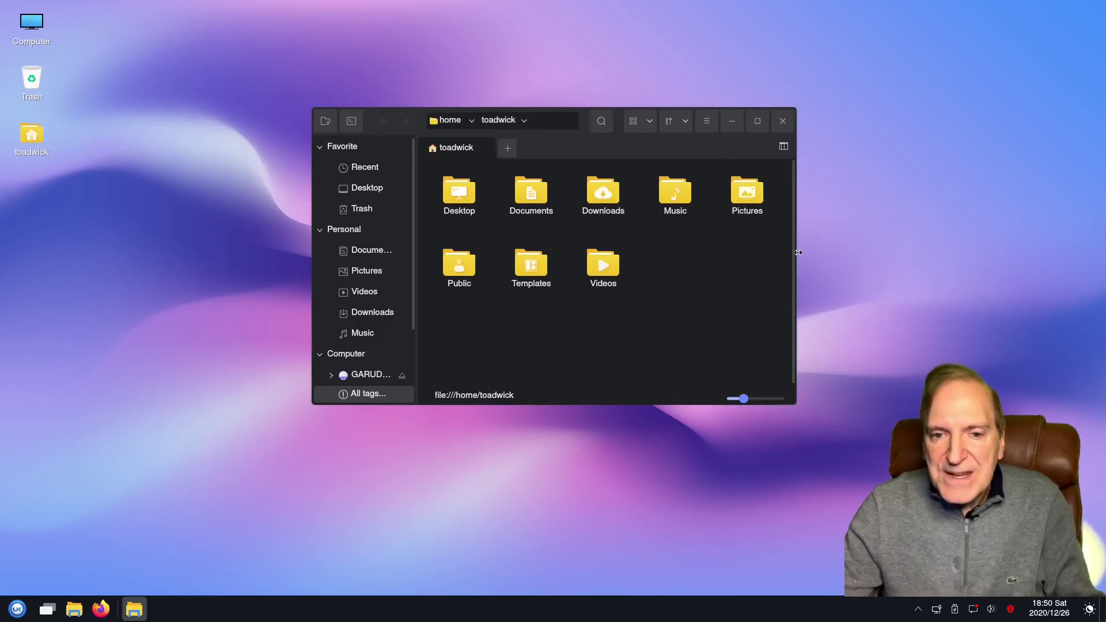
{"action": "left_click_drag", "start_coordinate": [798, 253], "coordinate": [907, 251]}
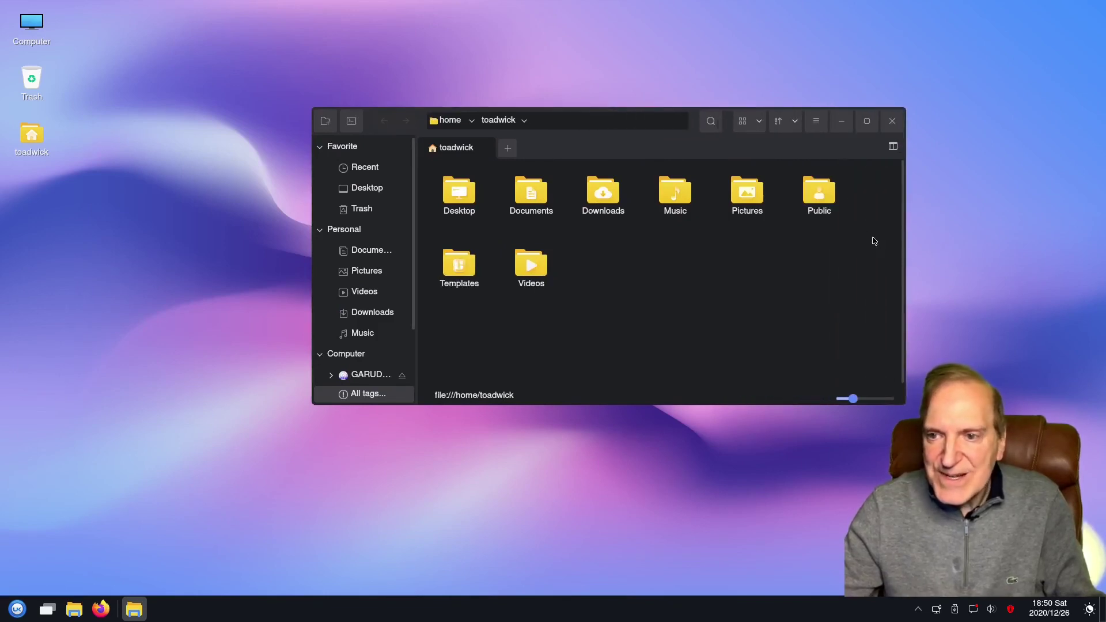
View the file manager's About information and dismiss it.
{"action": "left_click", "coordinate": [816, 121]}
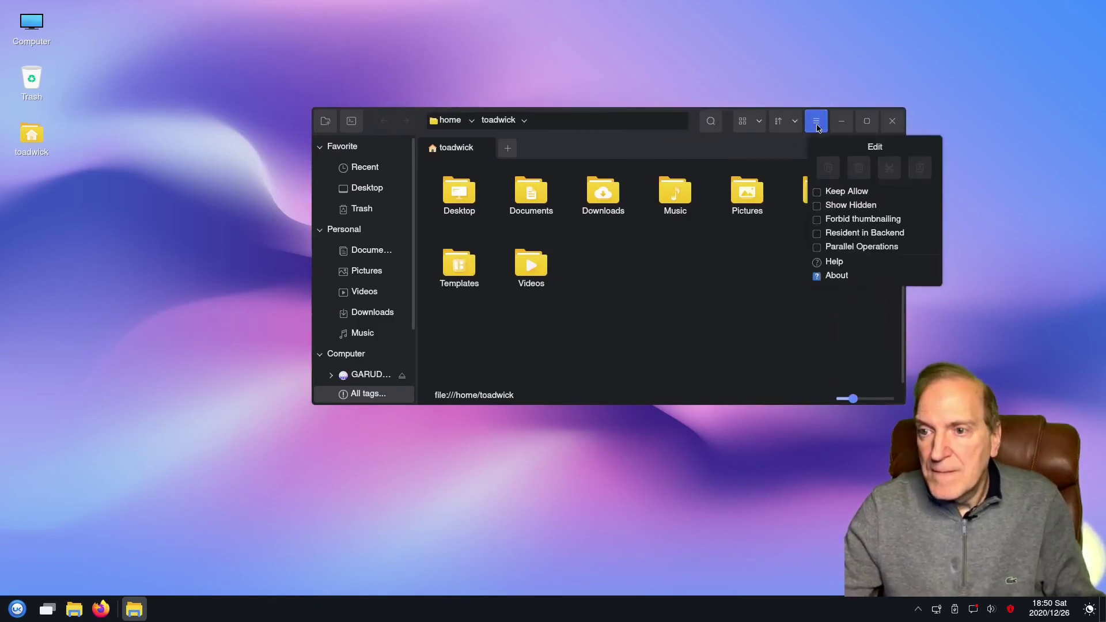
{"action": "left_click", "coordinate": [831, 277]}
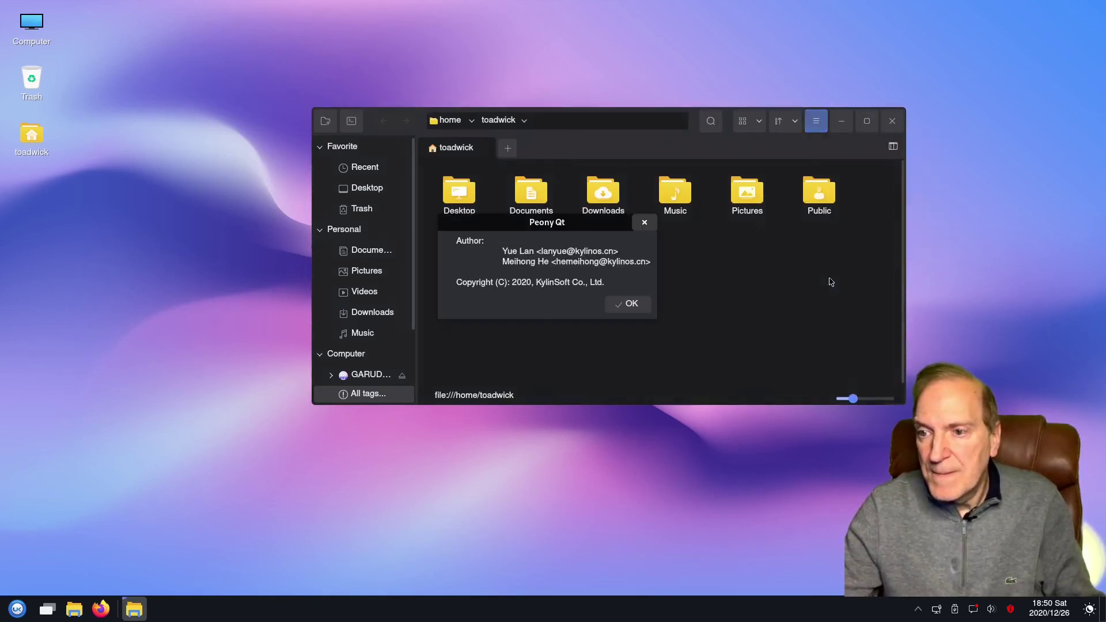
{"action": "left_click", "coordinate": [634, 311]}
Browse the Desktop, Documents and Pictures folders in the file manager.
{"action": "double_click", "coordinate": [743, 193]}
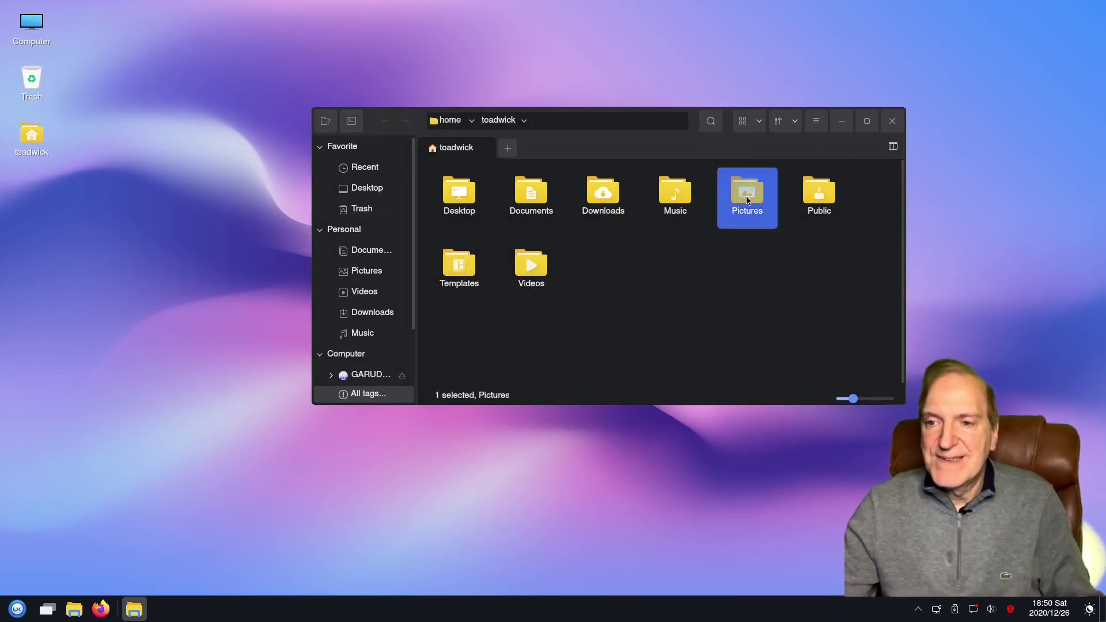
{"action": "left_click", "coordinate": [369, 188]}
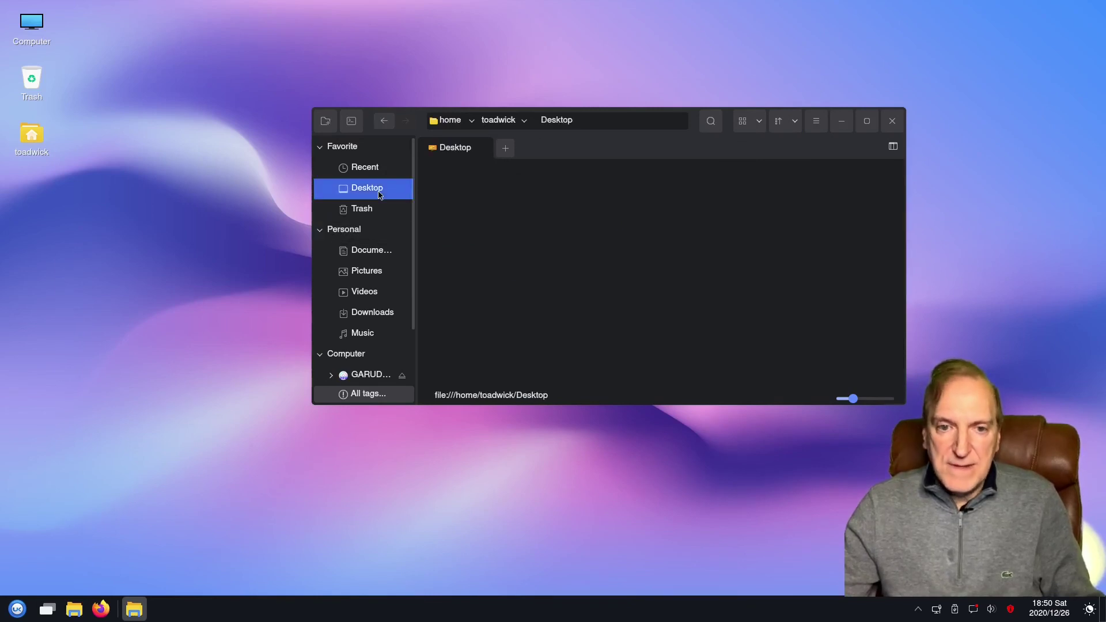
{"action": "left_click", "coordinate": [361, 251]}
{"action": "left_click", "coordinate": [364, 273]}
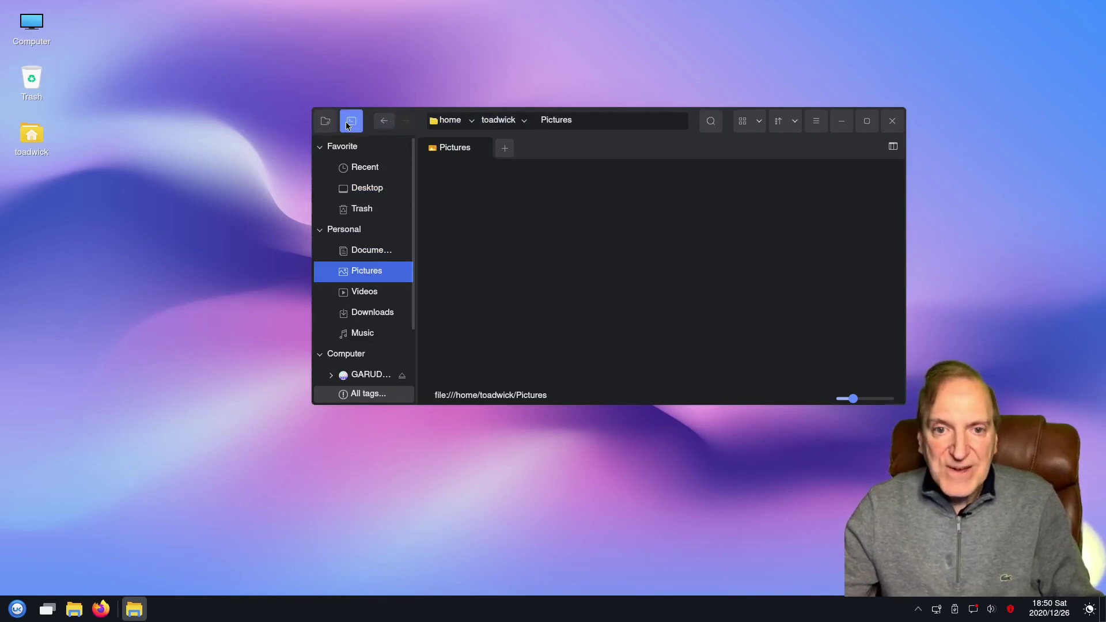
Open a terminal from the Pictures folder, move its window lower on the desktop and close it.
{"action": "left_click", "coordinate": [349, 122]}
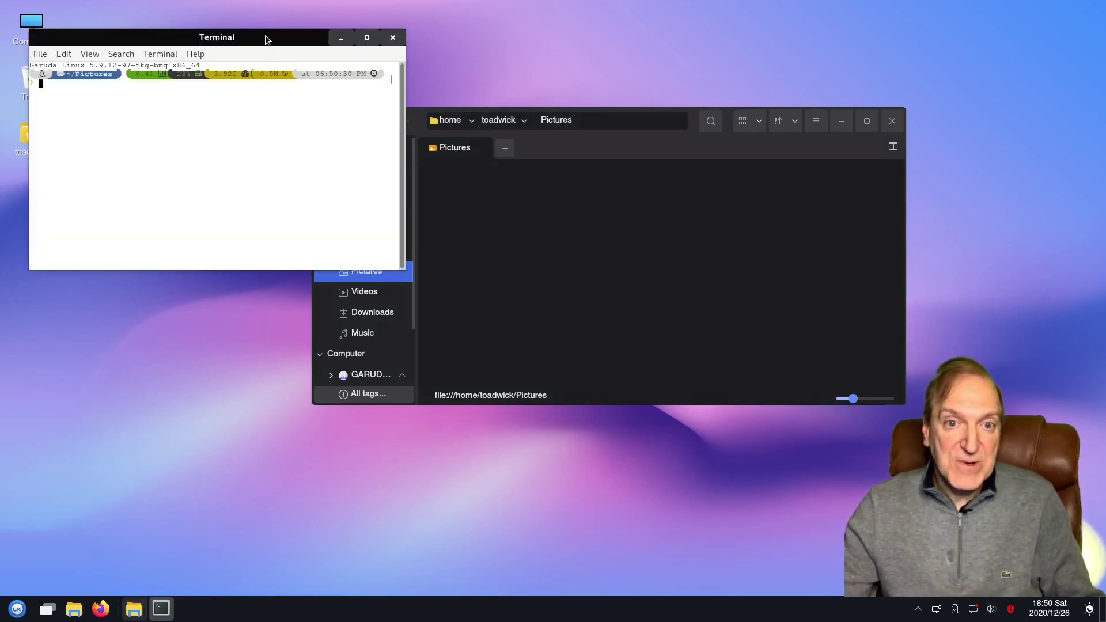
{"action": "left_click_drag", "start_coordinate": [267, 39], "coordinate": [413, 276]}
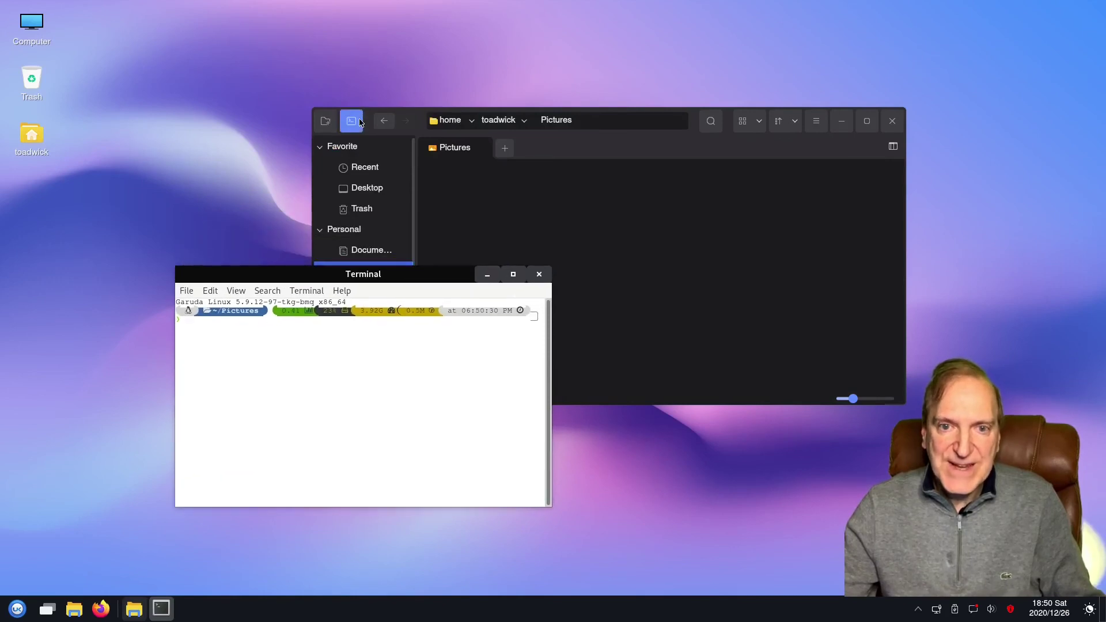
{"action": "left_click", "coordinate": [546, 279]}
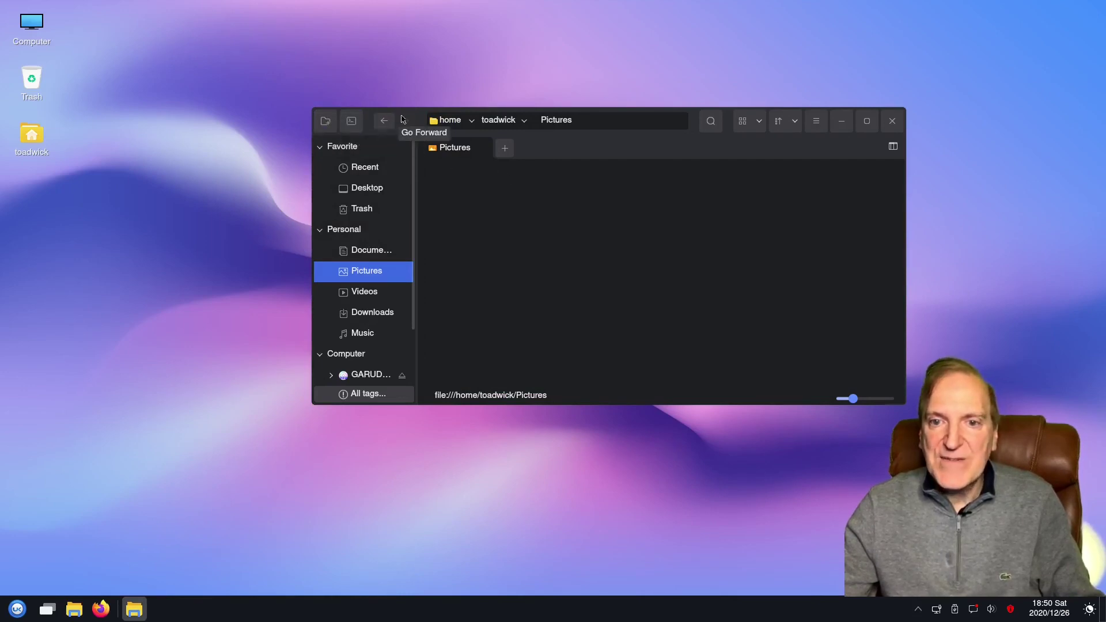
Add two file manager tabs, show Documents in the last one, and close the first Pictures tab.
{"action": "left_click", "coordinate": [505, 149]}
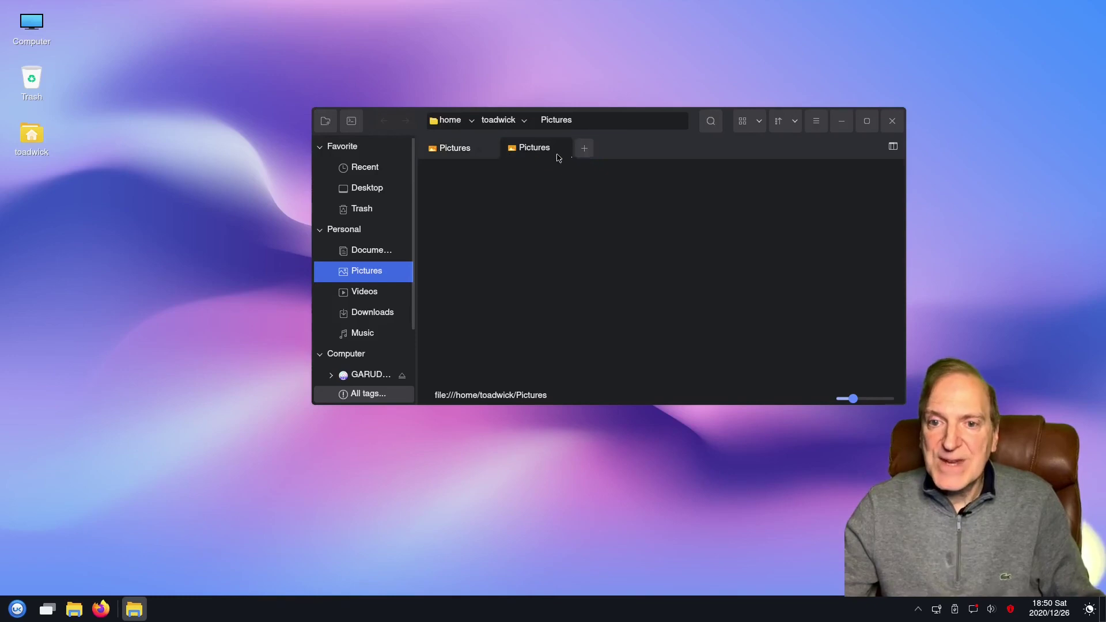
{"action": "left_click", "coordinate": [585, 148]}
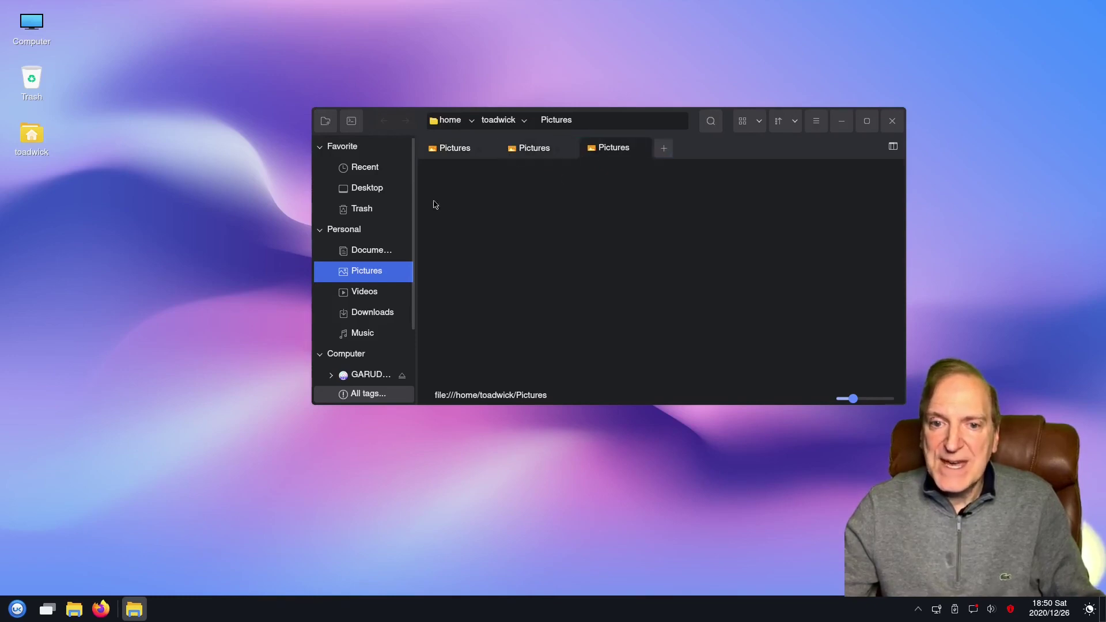
{"action": "left_click", "coordinate": [378, 194]}
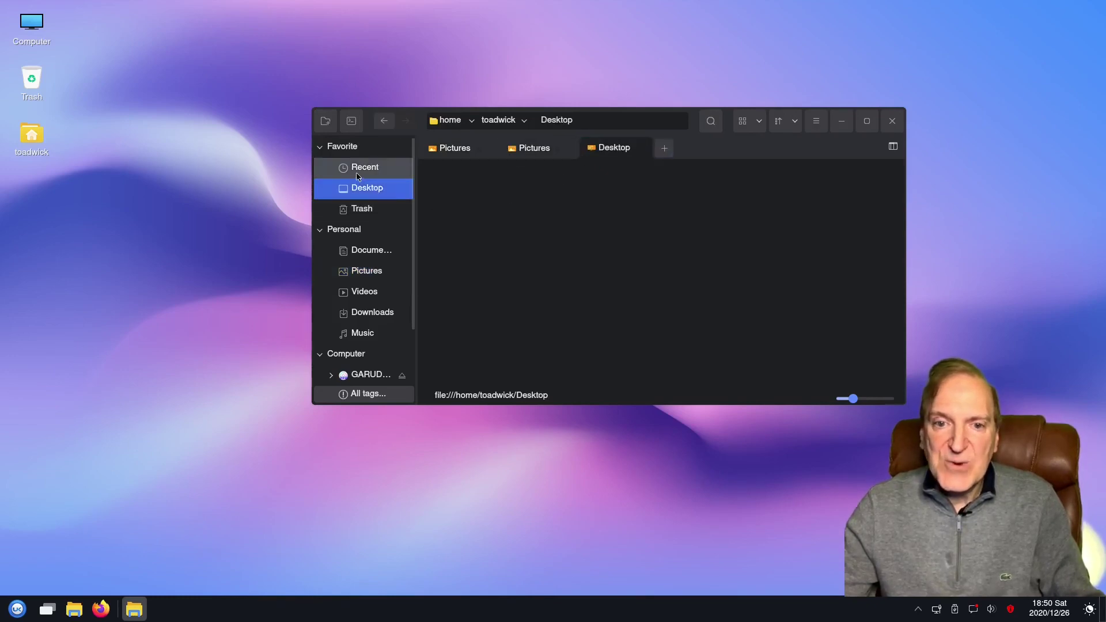
{"action": "left_click", "coordinate": [358, 252]}
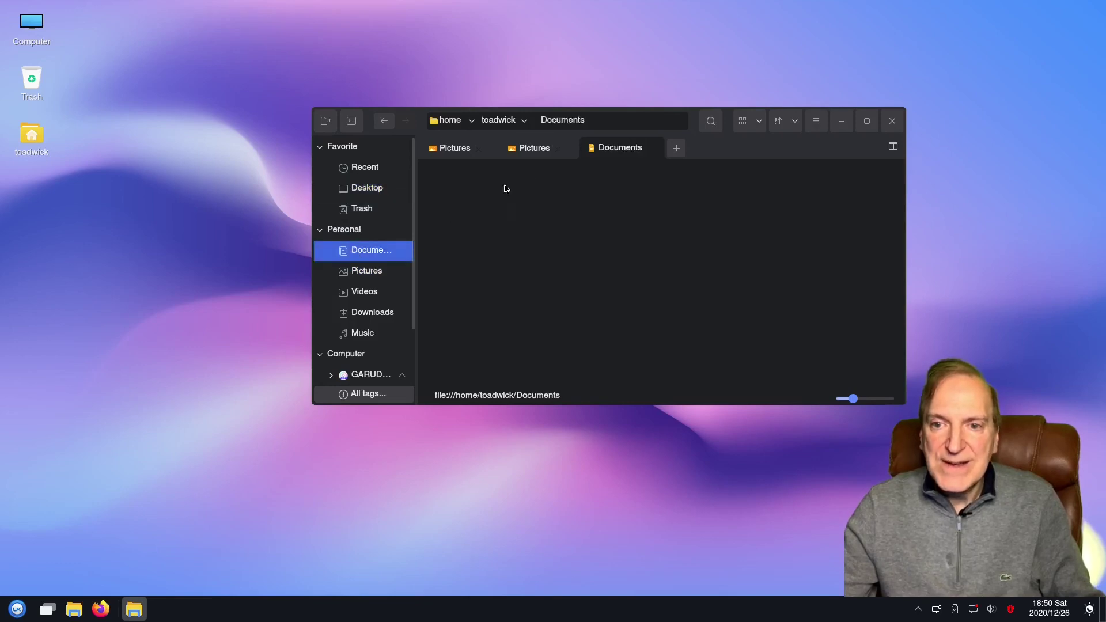
{"action": "left_click", "coordinate": [532, 149]}
{"action": "left_click", "coordinate": [457, 151]}
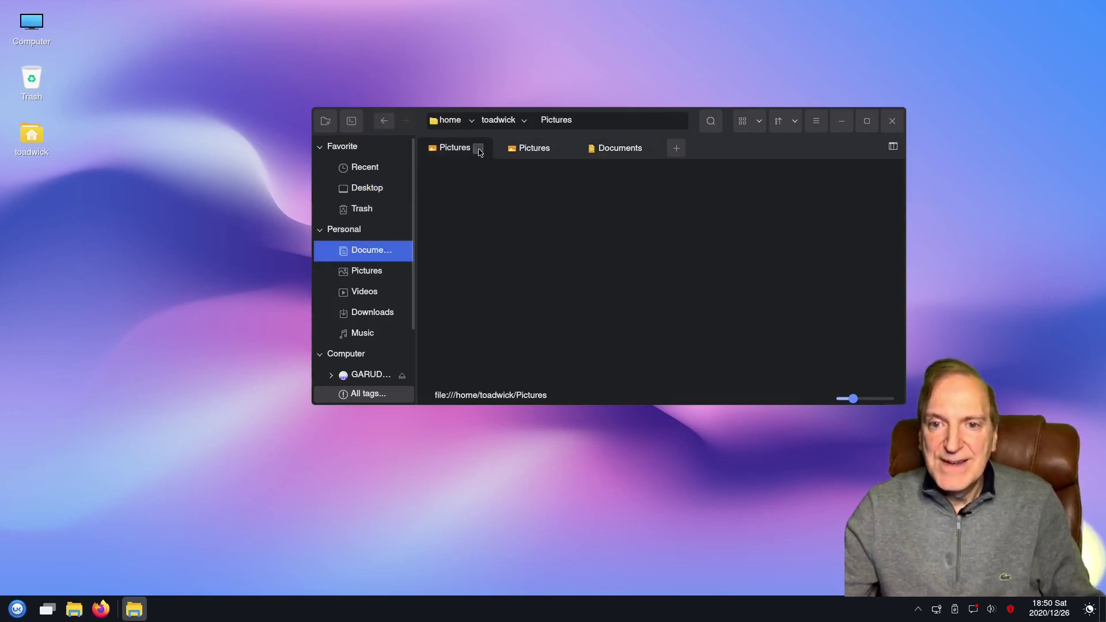
{"action": "left_click", "coordinate": [483, 149]}
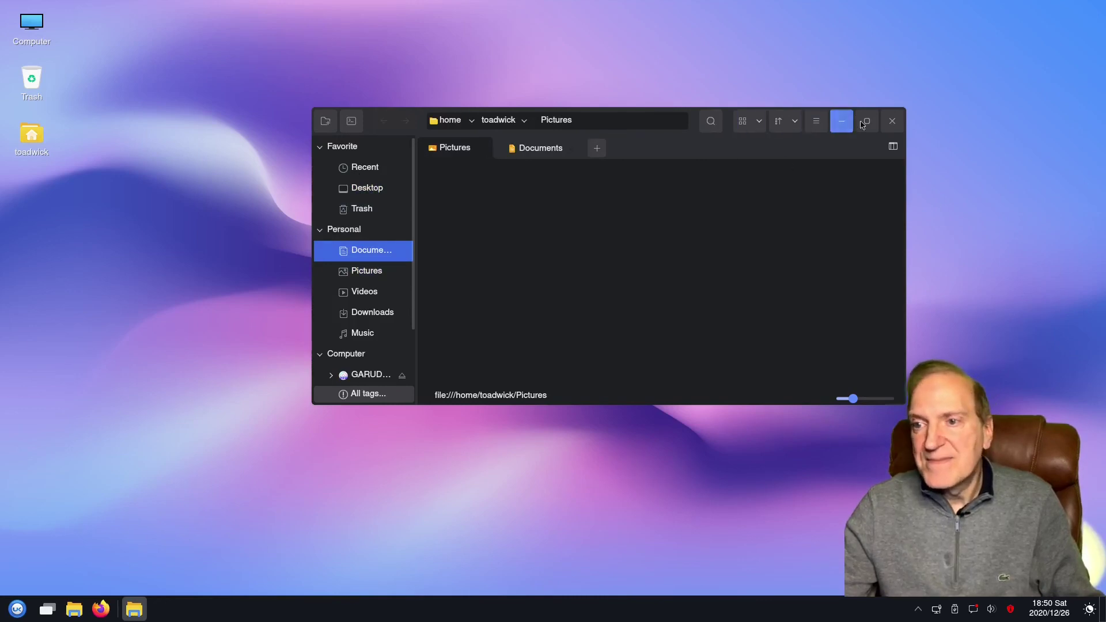
Preview boot.catalog and efi.img from the Garuda UKUI disc in a narrowed preview pane, and close the file manager.
{"action": "left_click", "coordinate": [893, 146]}
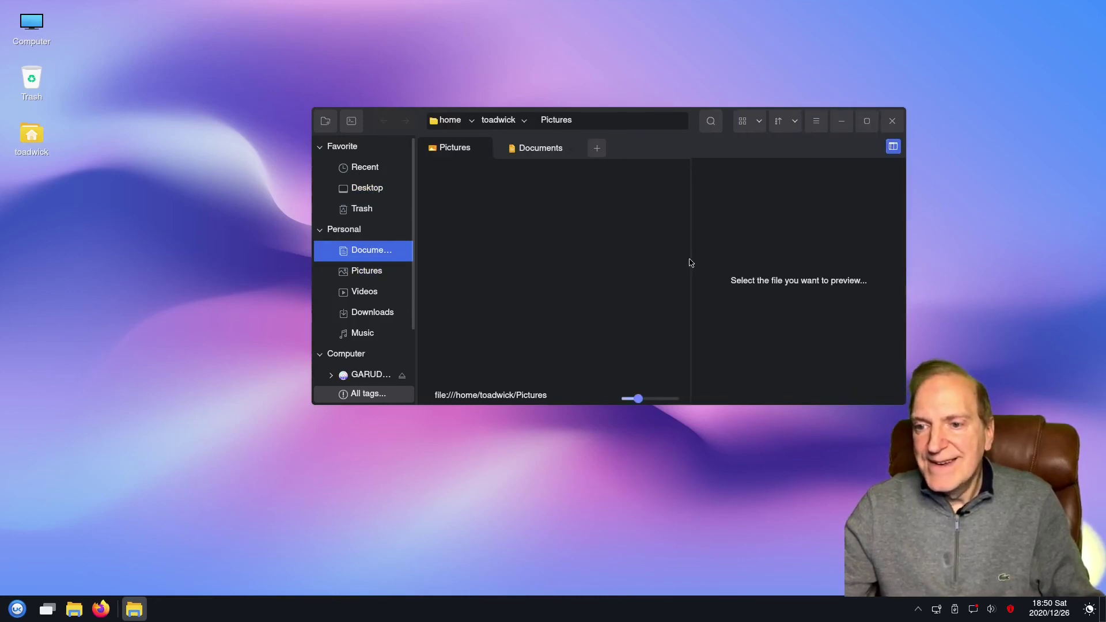
{"action": "left_click_drag", "start_coordinate": [691, 258], "coordinate": [768, 259]}
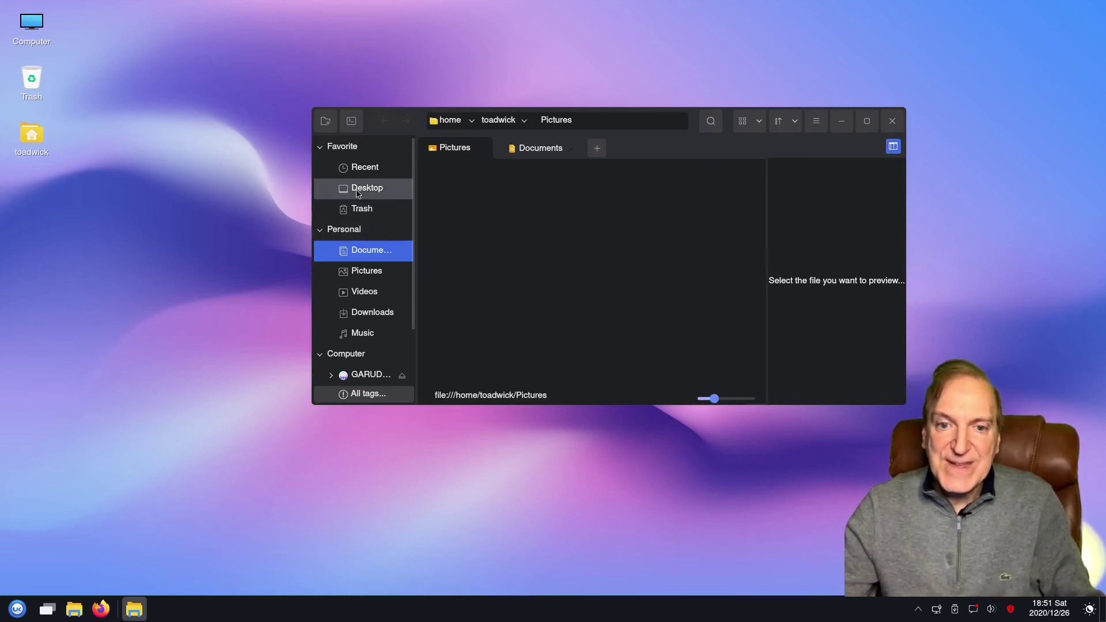
{"action": "left_click", "coordinate": [357, 376]}
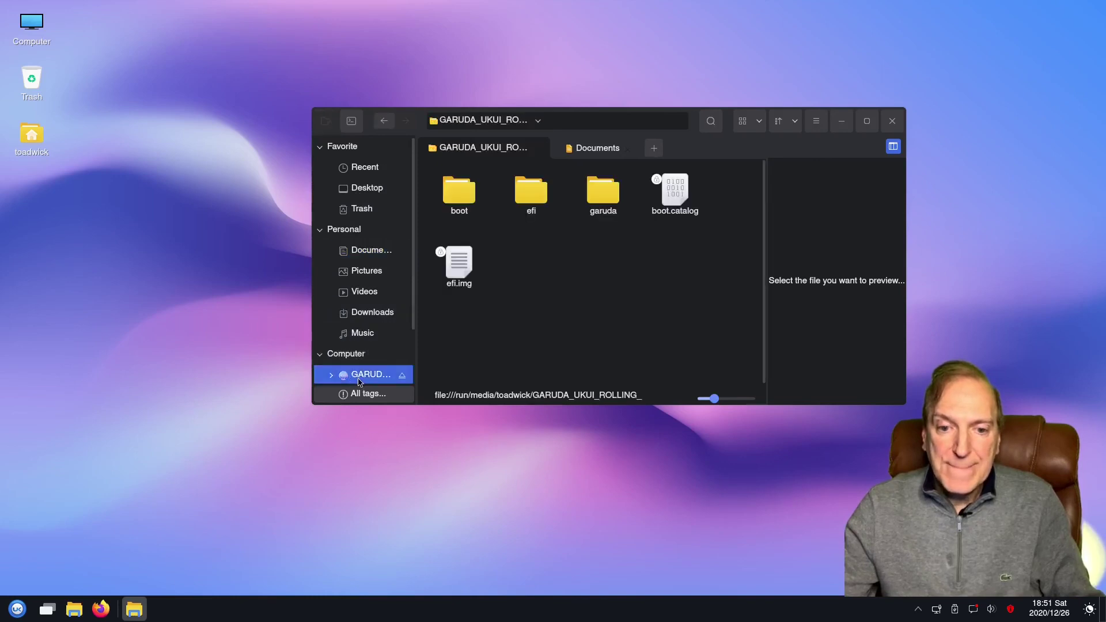
{"action": "left_click", "coordinate": [664, 195]}
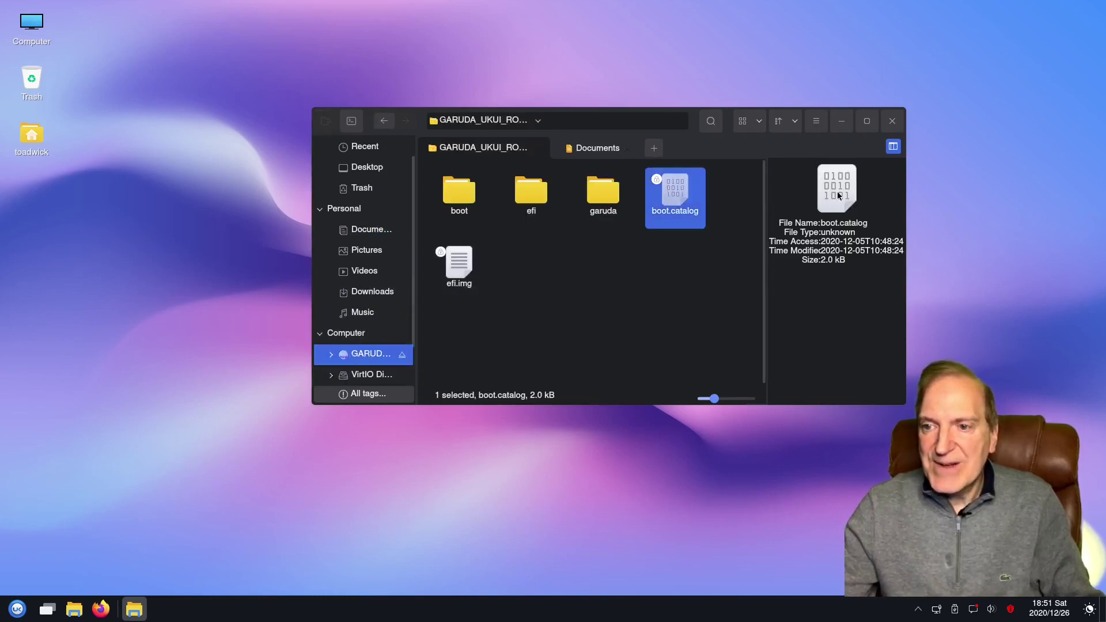
{"action": "left_click", "coordinate": [460, 265]}
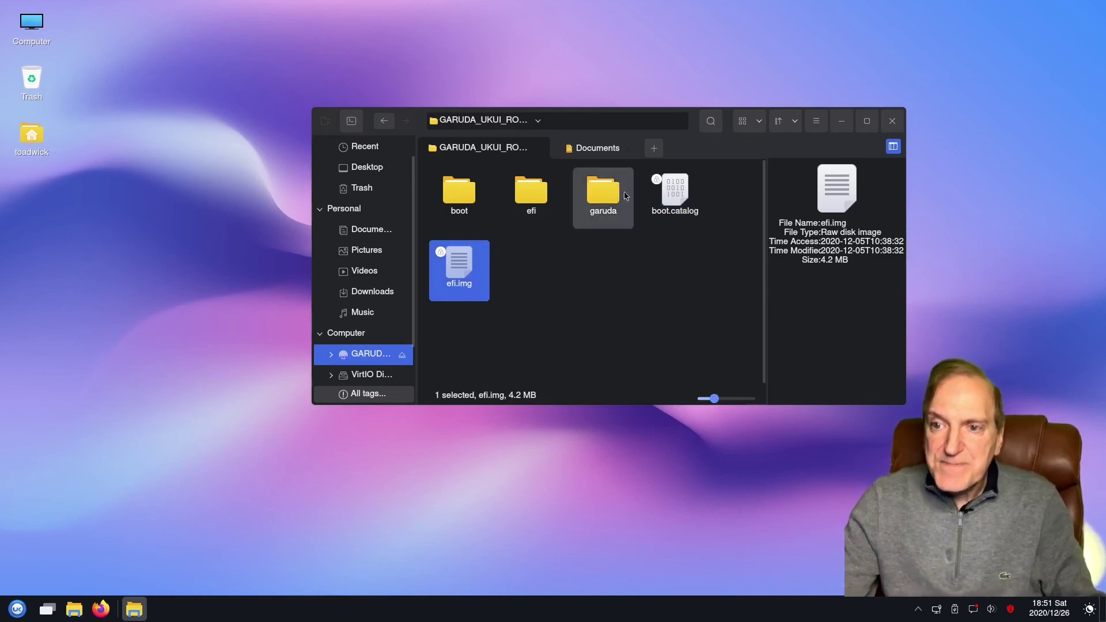
{"action": "left_click", "coordinate": [892, 122]}
Review the desktop's New, View Type and Sort By options, and open its background settings and the Theme page.
{"action": "right_click", "coordinate": [542, 107]}
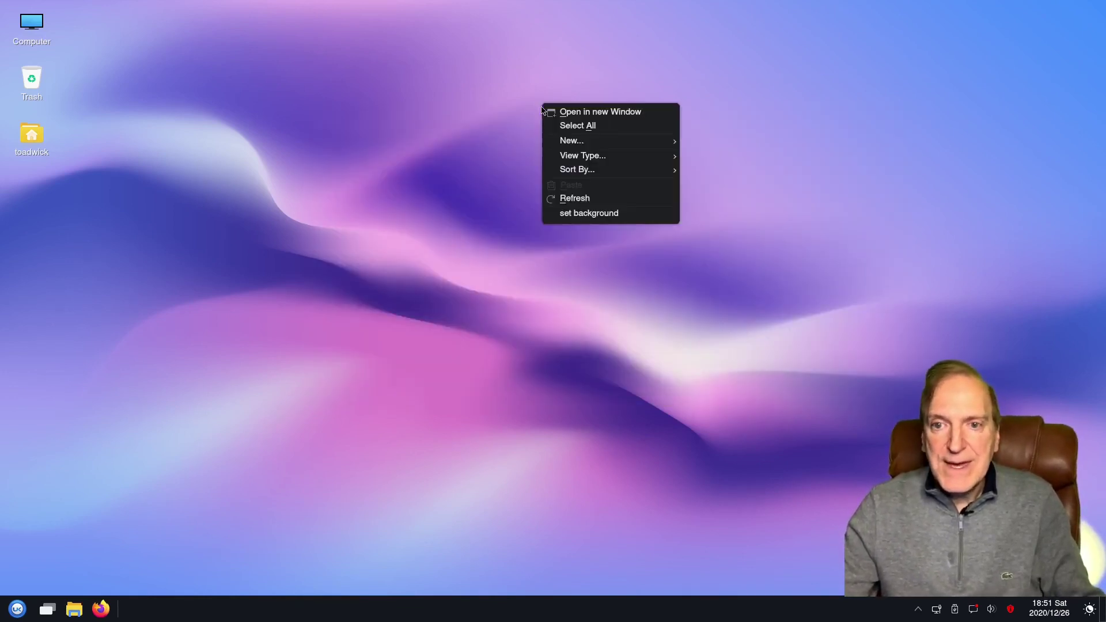
{"action": "mouse_move", "coordinate": [601, 139]}
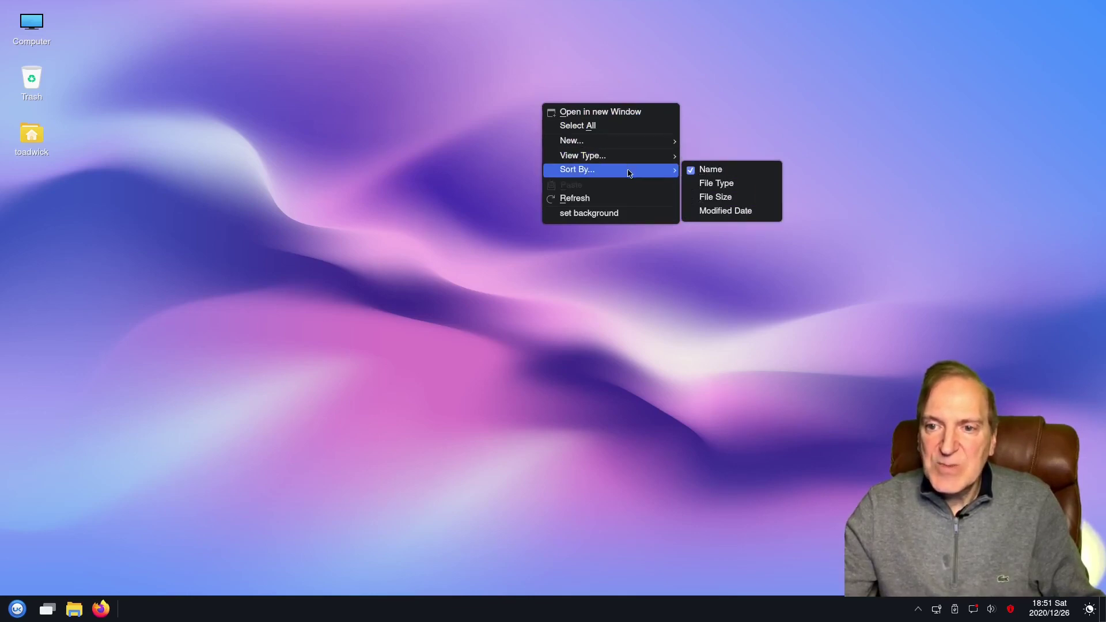
{"action": "left_click", "coordinate": [623, 223]}
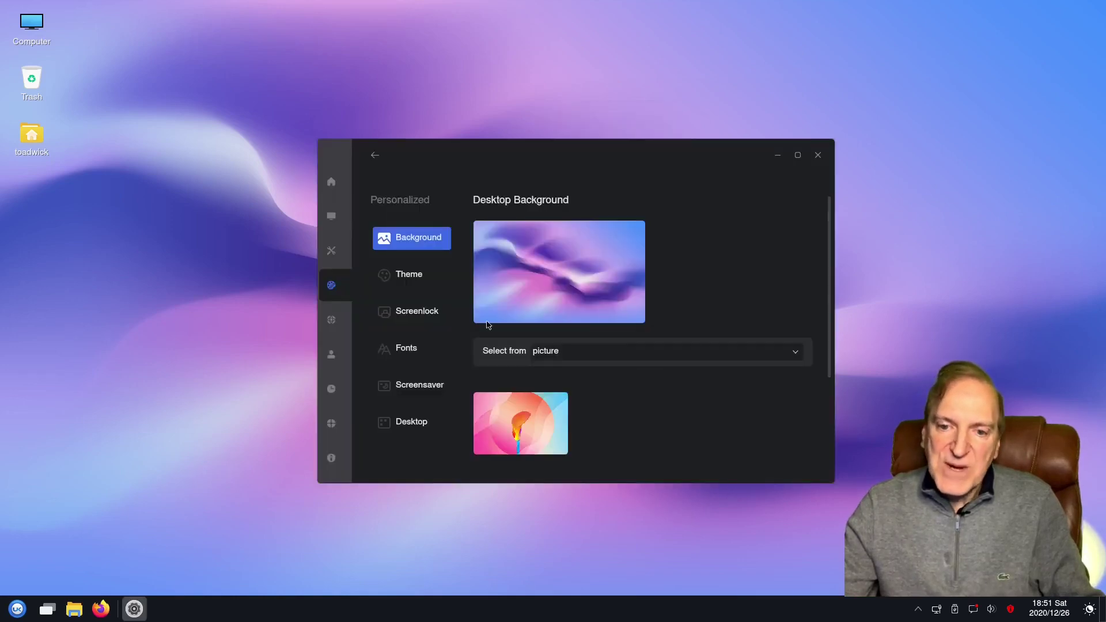
{"action": "left_click", "coordinate": [409, 275]}
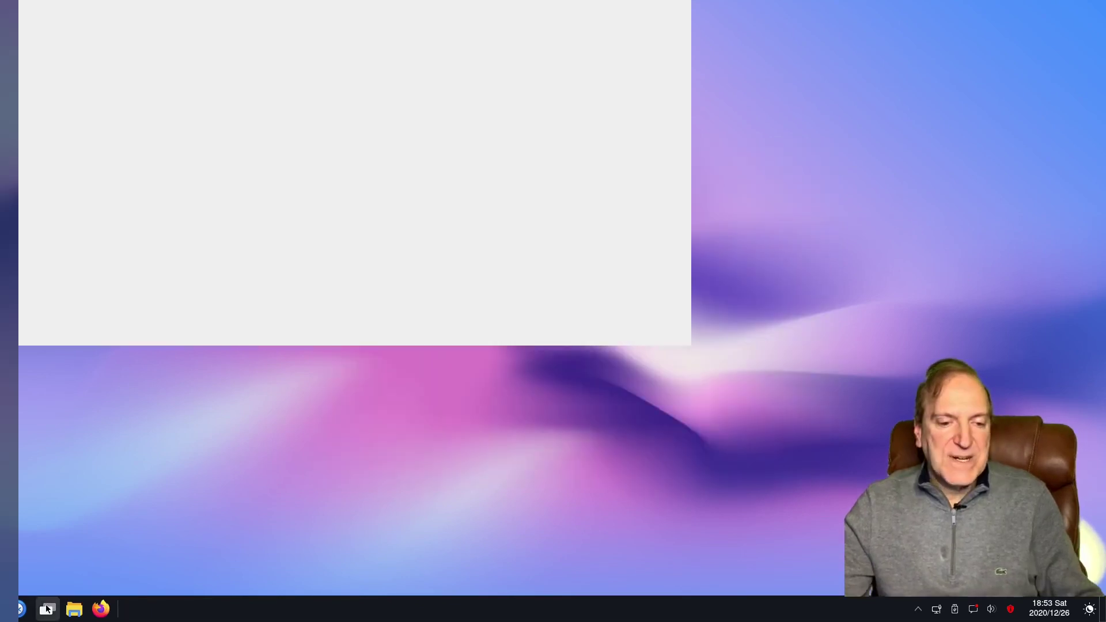
Look through the workspaces in the workspace overview and return to Workspace 1.
{"action": "left_click", "coordinate": [47, 609]}
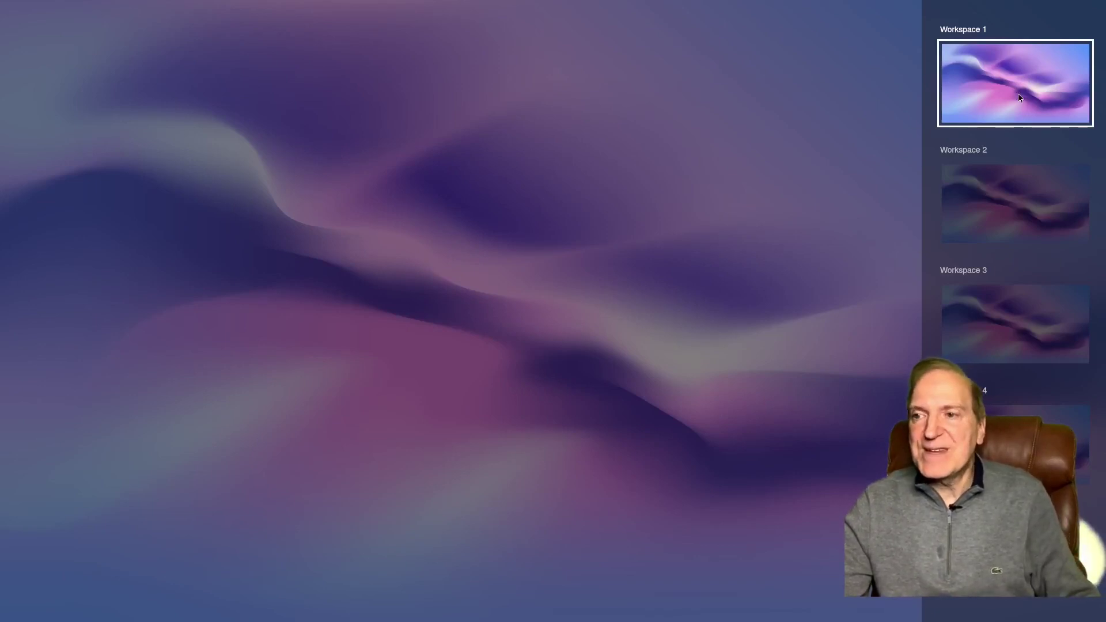
{"action": "left_click", "coordinate": [998, 225]}
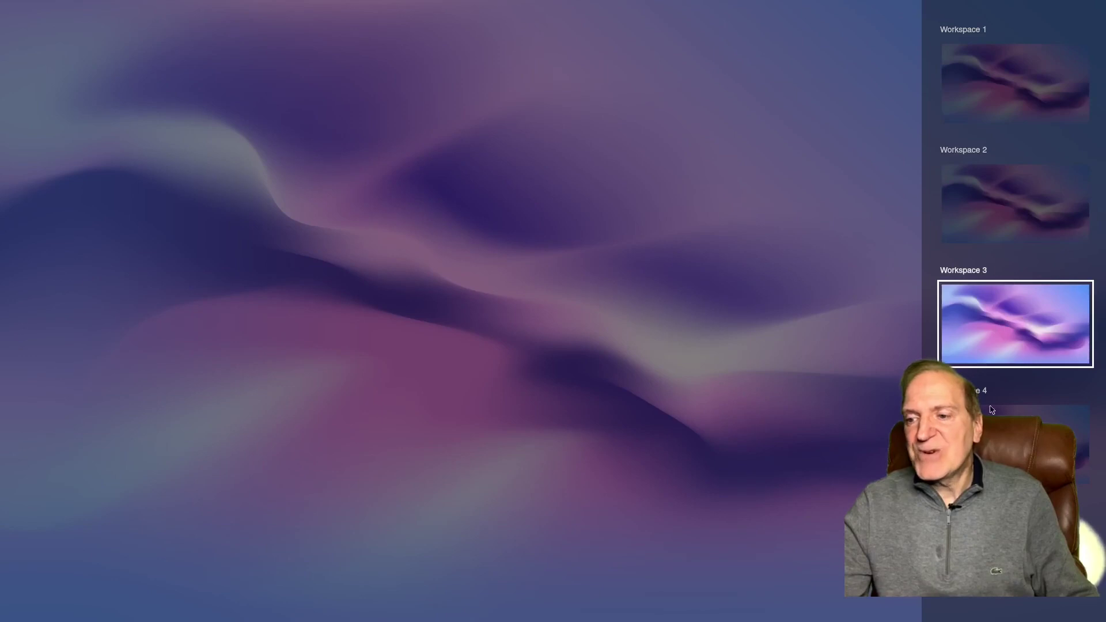
{"action": "left_click", "coordinate": [993, 96]}
{"action": "left_click", "coordinate": [858, 76]}
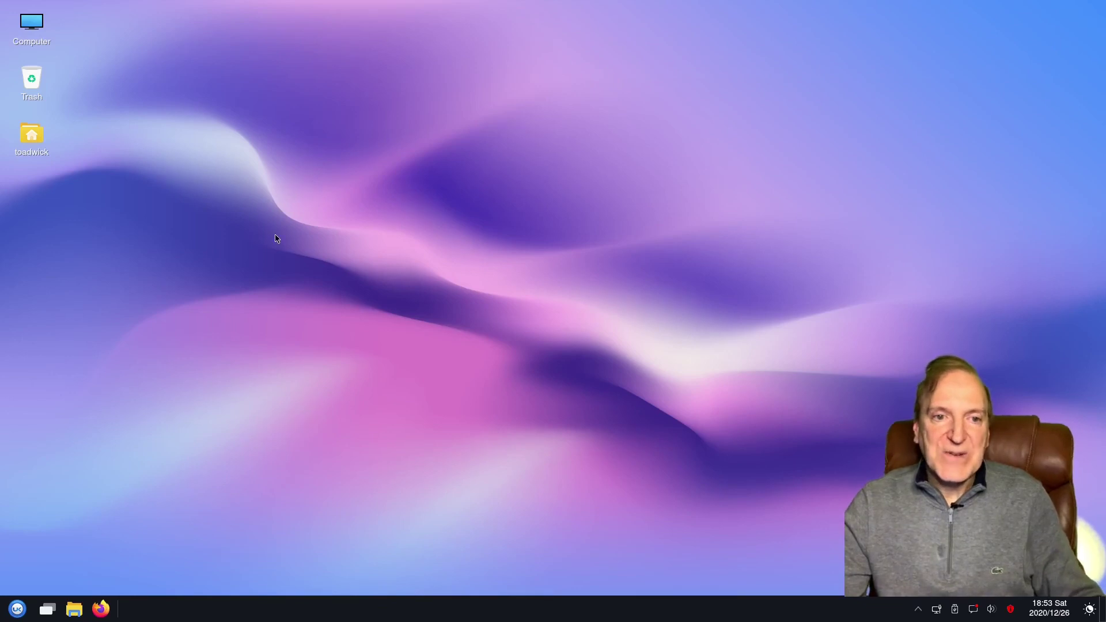
Open the home folder on Workspace 1, and switch to Workspace 2 to launch Firefox there.
{"action": "double_click", "coordinate": [29, 142]}
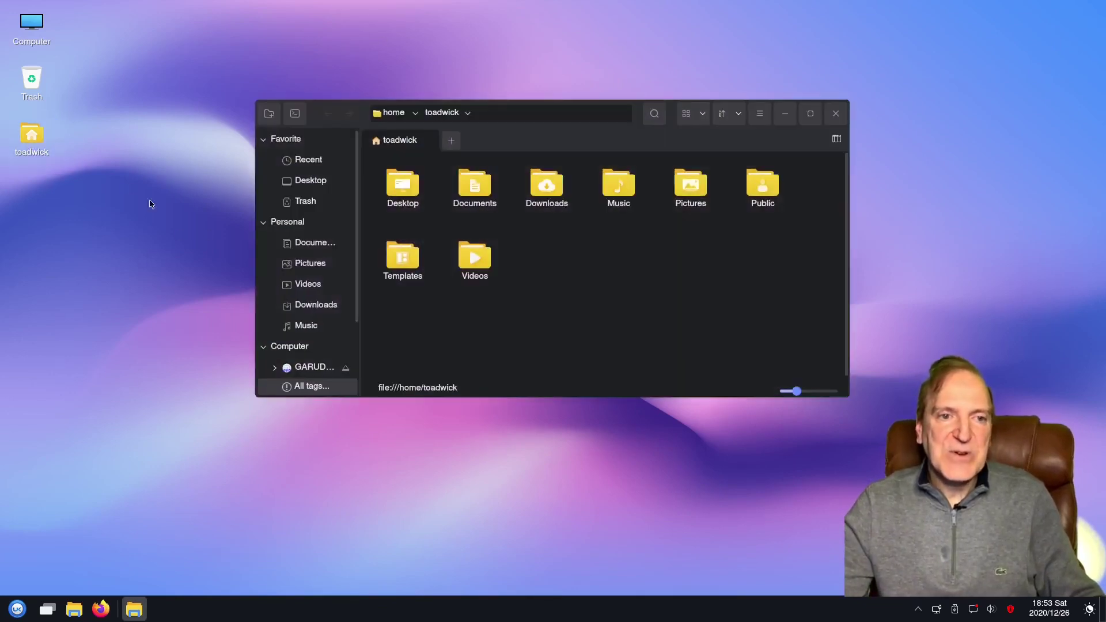
{"action": "left_click", "coordinate": [46, 609]}
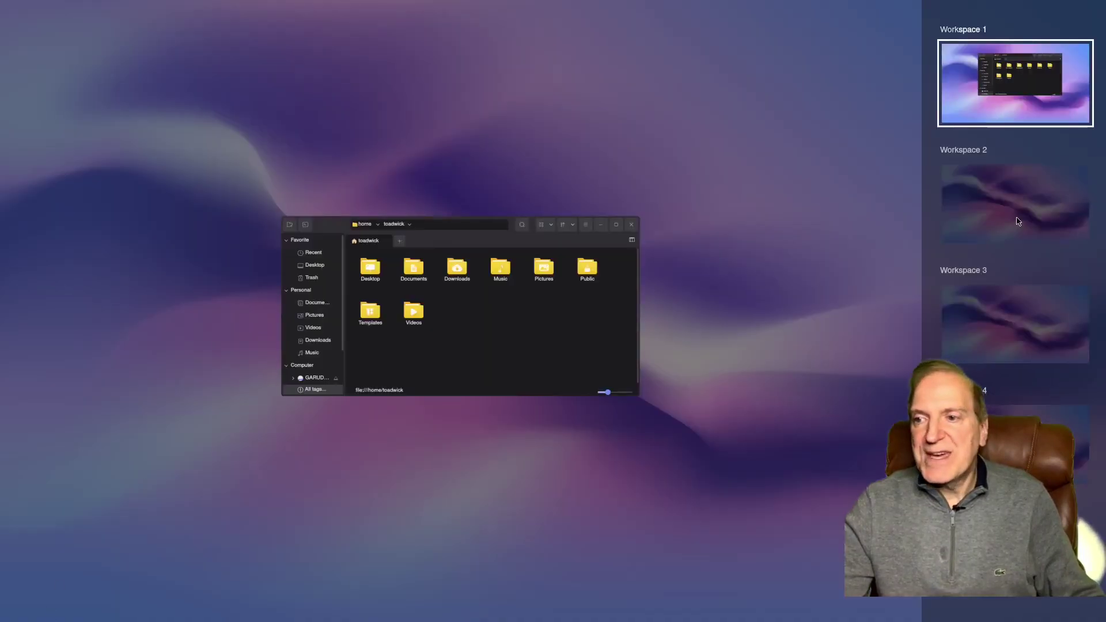
{"action": "left_click", "coordinate": [1015, 220]}
{"action": "left_click", "coordinate": [540, 221]}
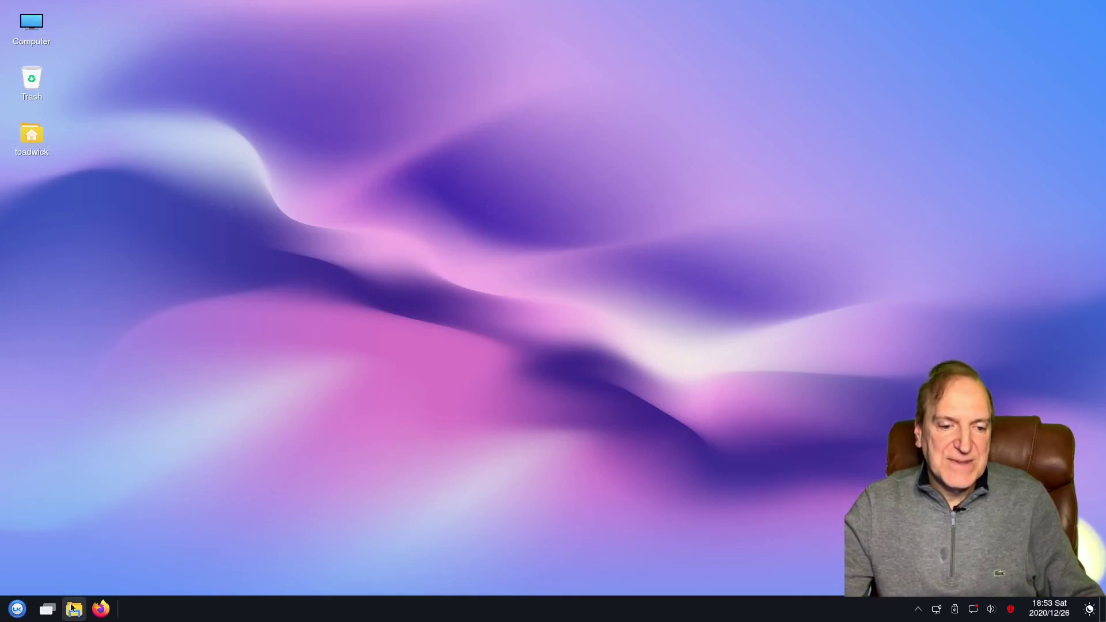
{"action": "left_click", "coordinate": [101, 609]}
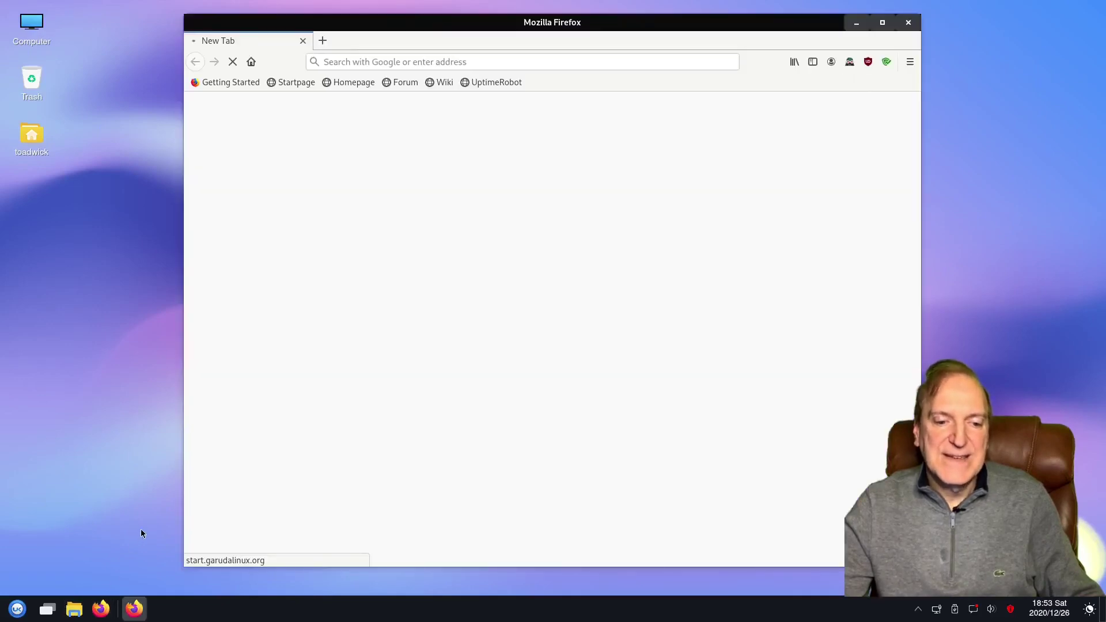